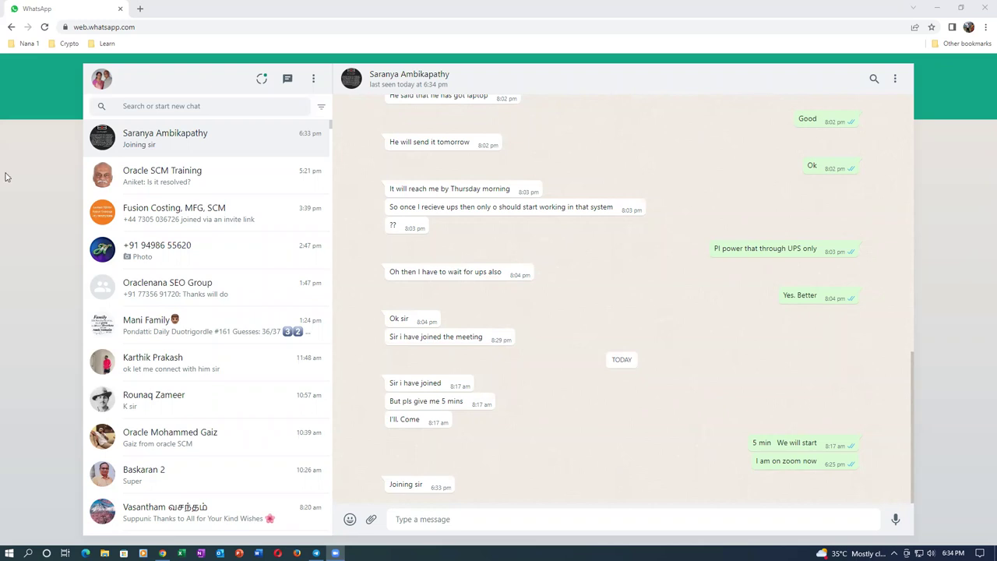
Sign in to Oracle Applications Cloud from the Oracle EHRN bookmark in a new tab
left_click(141, 10)
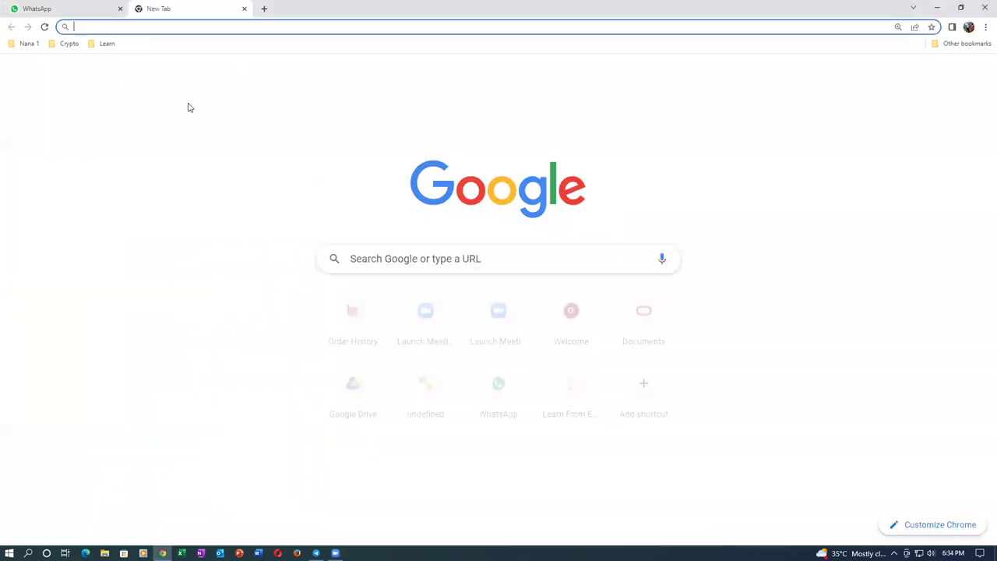
left_click(28, 45)
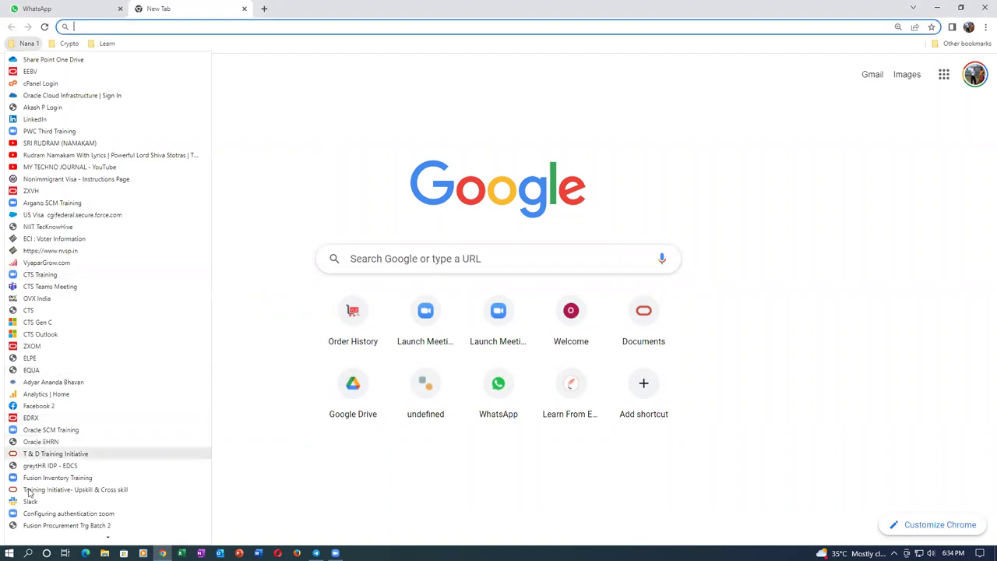
left_click(56, 442)
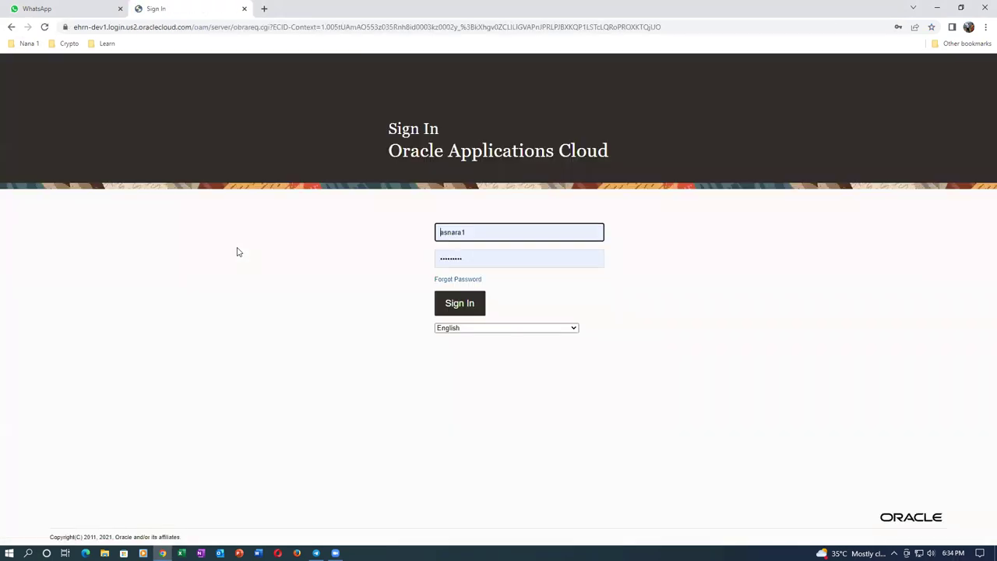
left_click(468, 309)
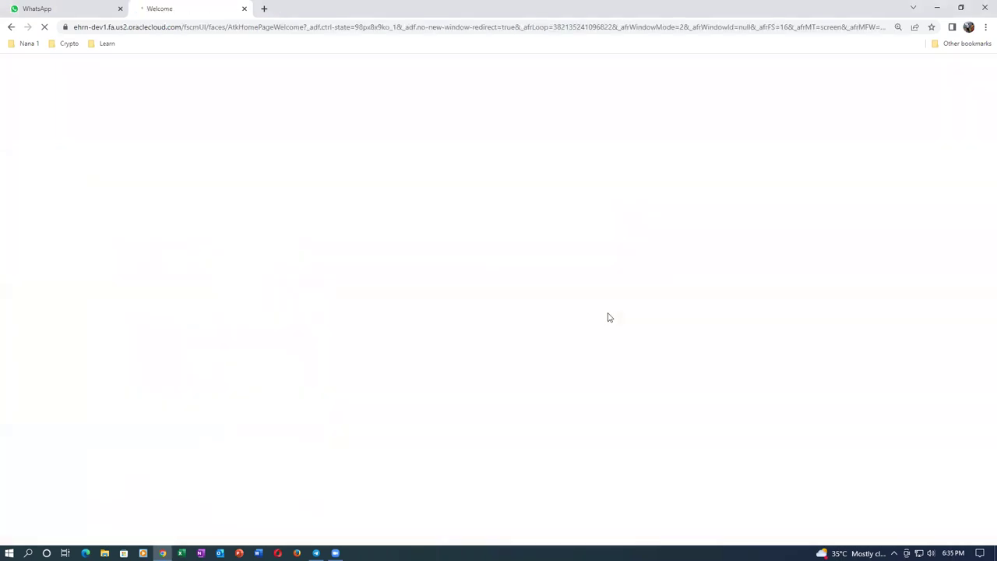
In Setup and Maintenance, search the setup tasks for 'man%funct%cata%'
left_click(978, 65)
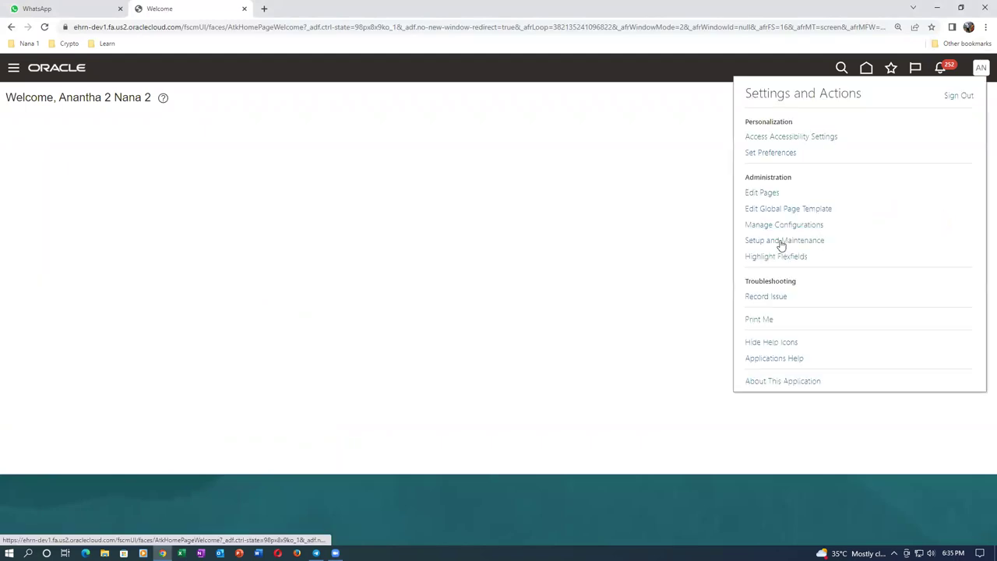
left_click(781, 246)
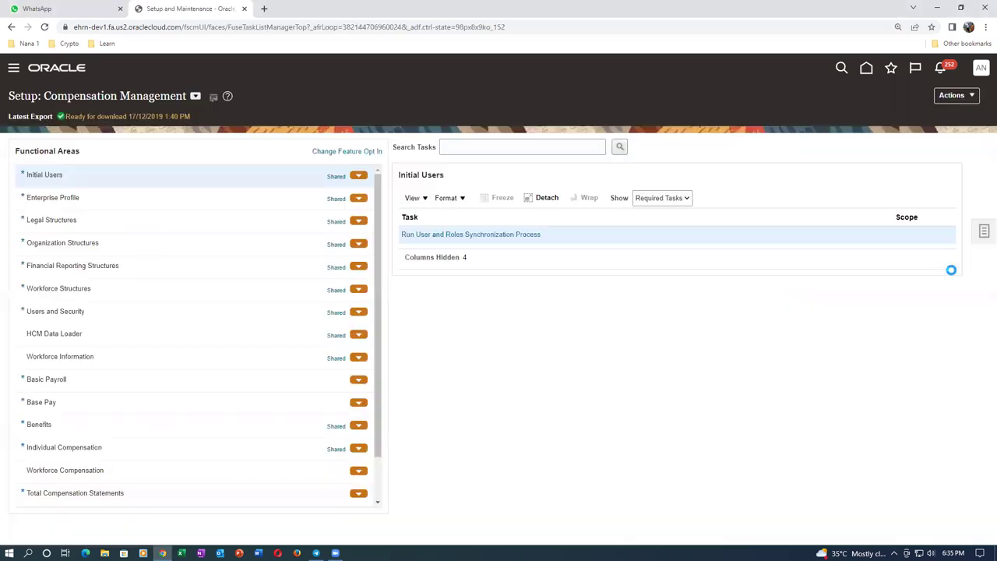
left_click(982, 231)
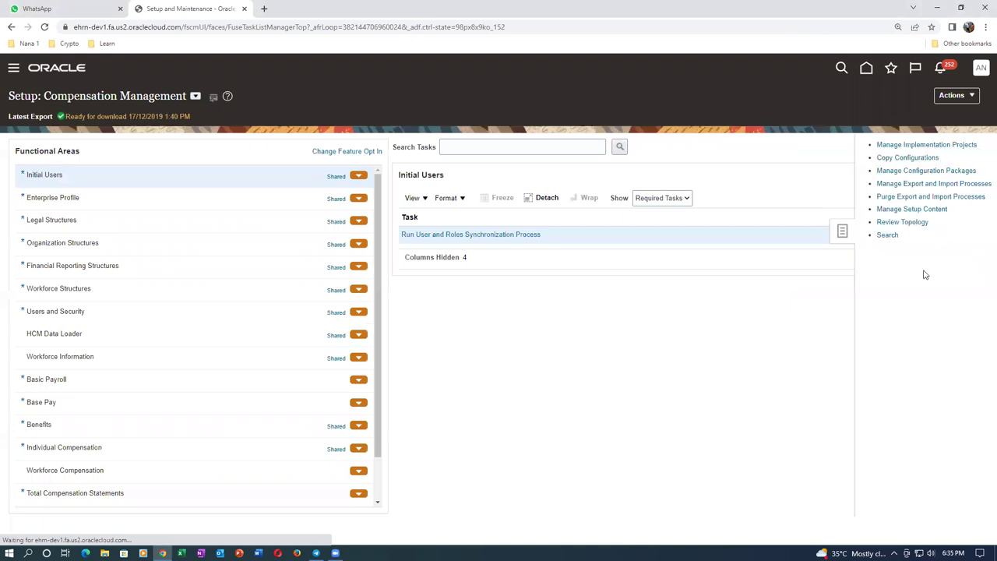
left_click(857, 235)
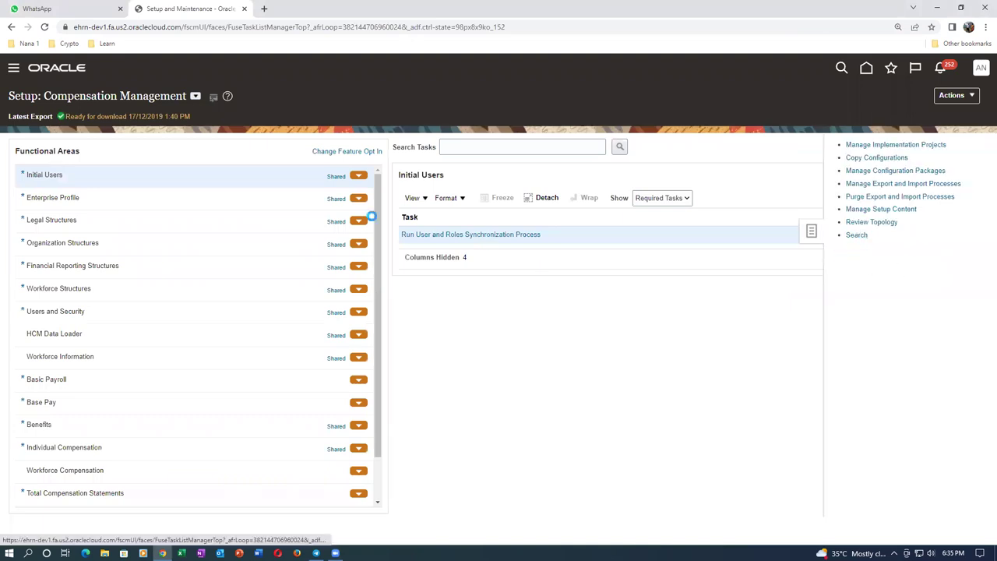
left_click(209, 140)
type("man%fun")
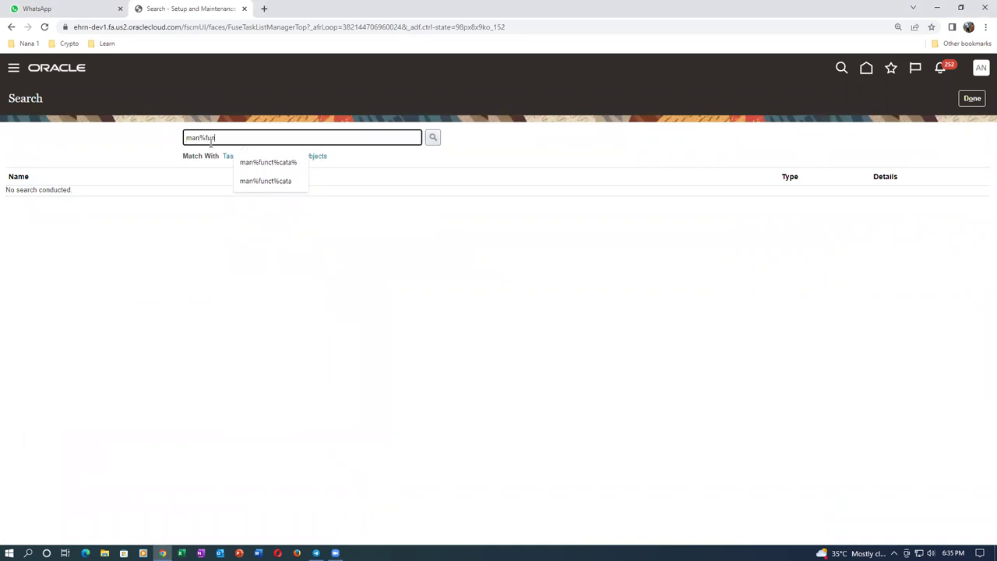
type("ct%cata%")
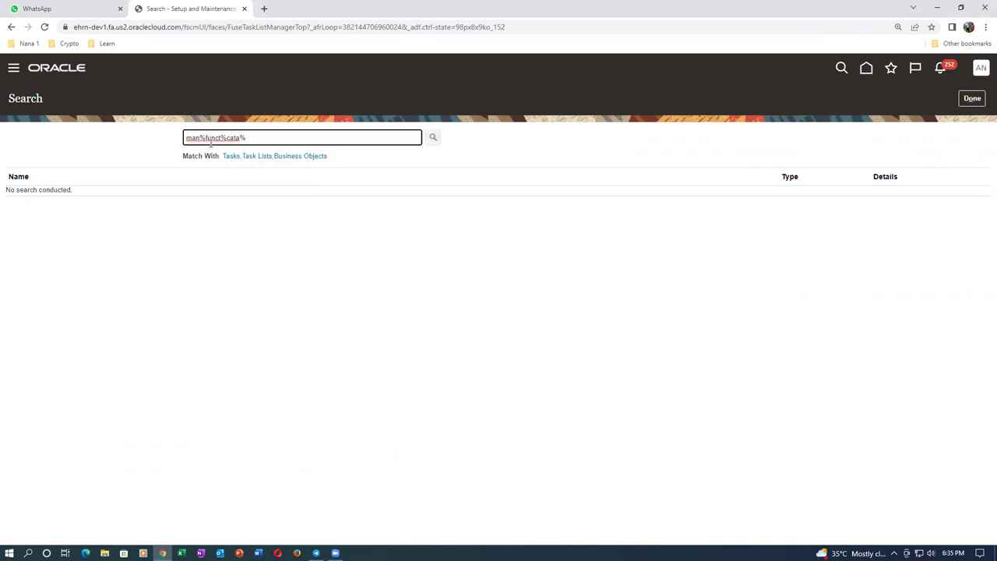
key("Return")
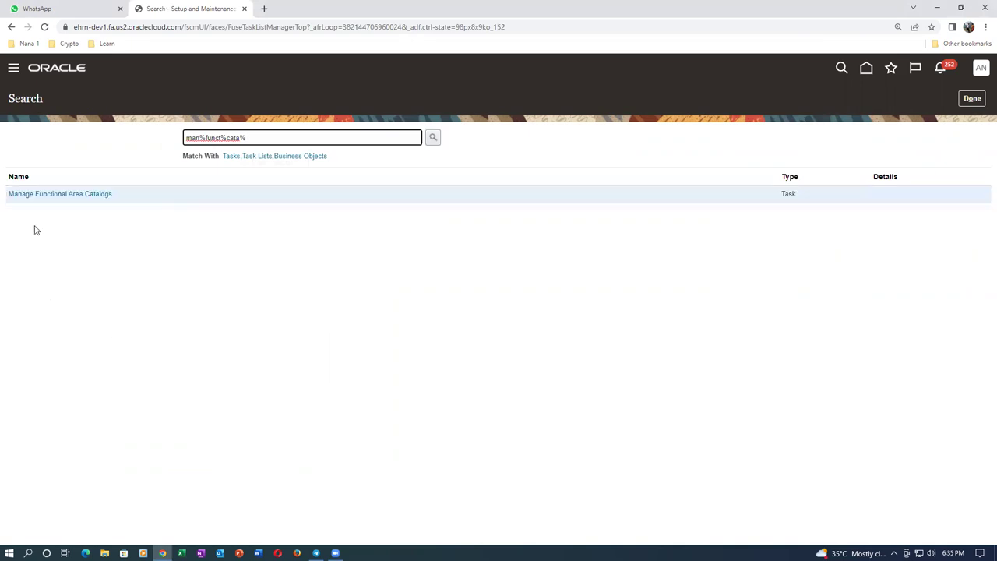
Try removing Purchasing from ATL Purchase Catalog, dismiss the error, and cancel the edit
left_click(65, 196)
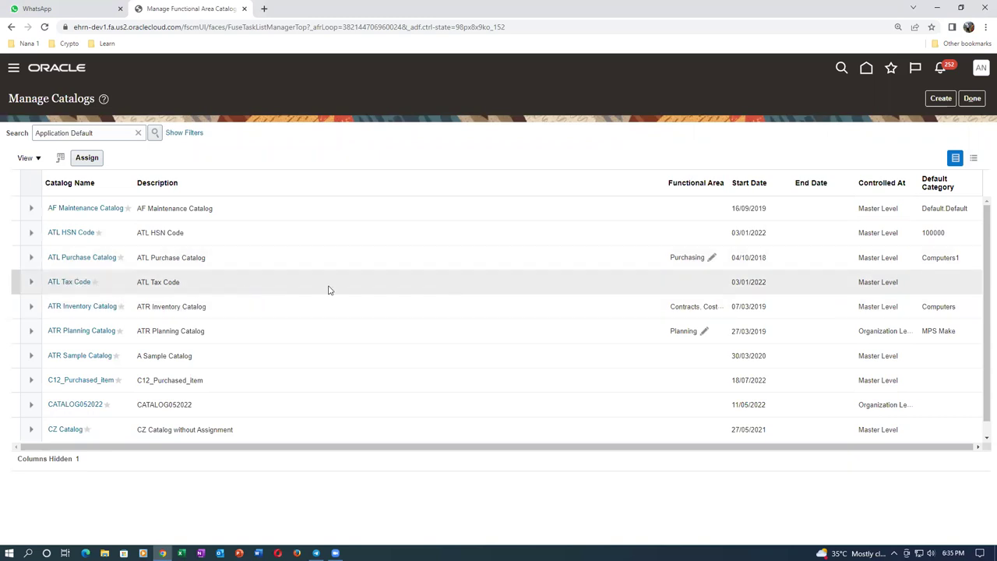
left_click(711, 262)
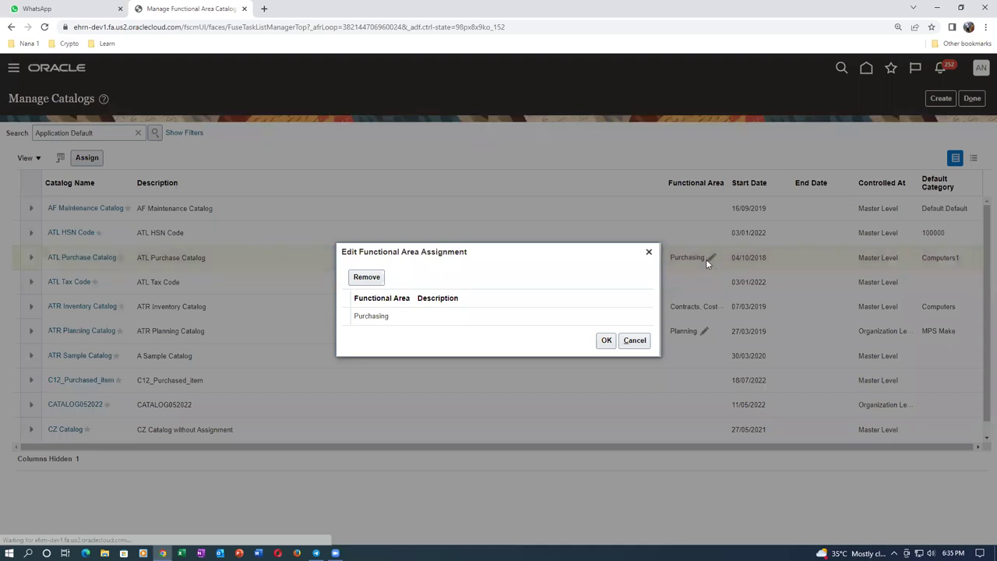
left_click(416, 315)
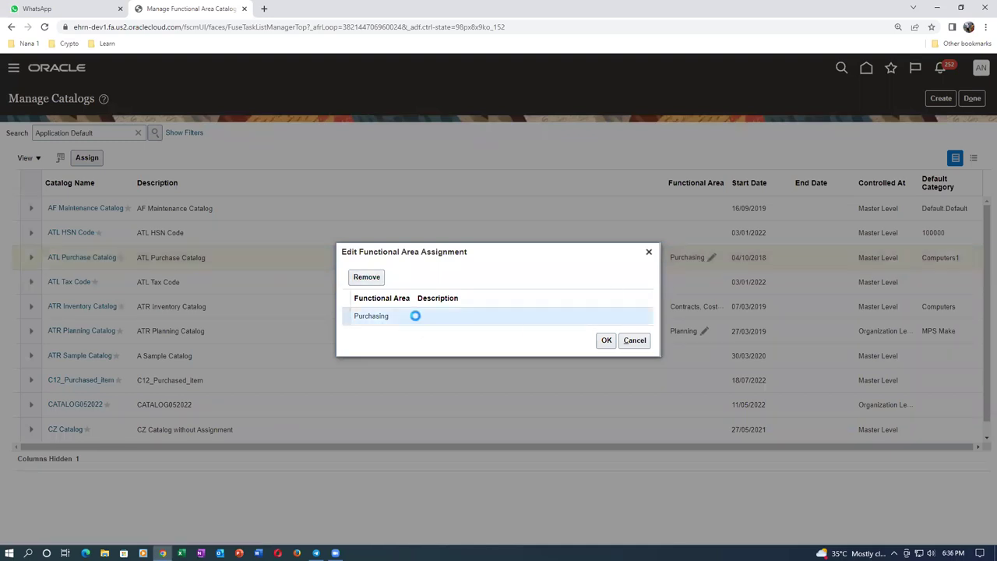
left_click(375, 280)
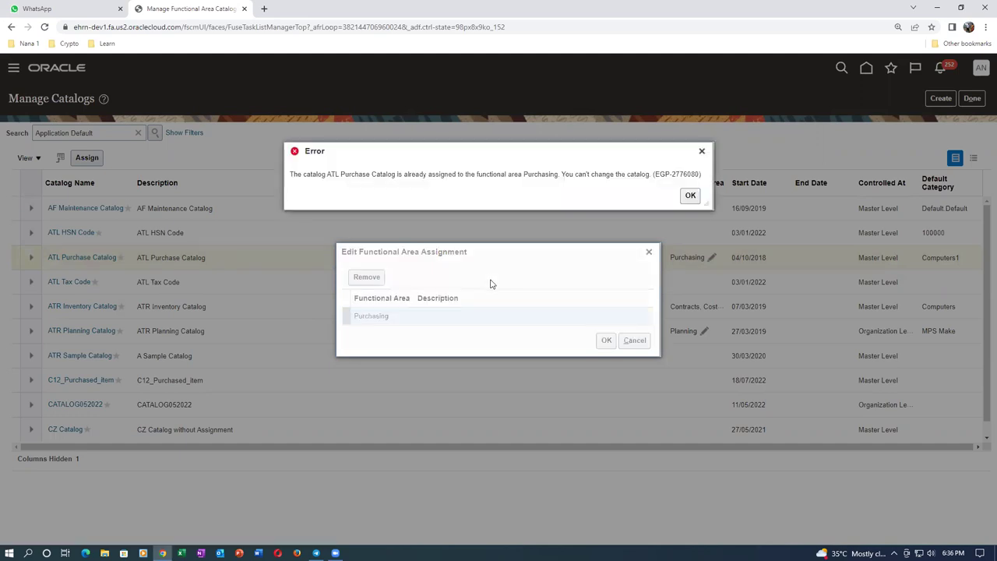
left_click_drag(302, 176, 682, 224)
left_click(691, 195)
left_click(636, 342)
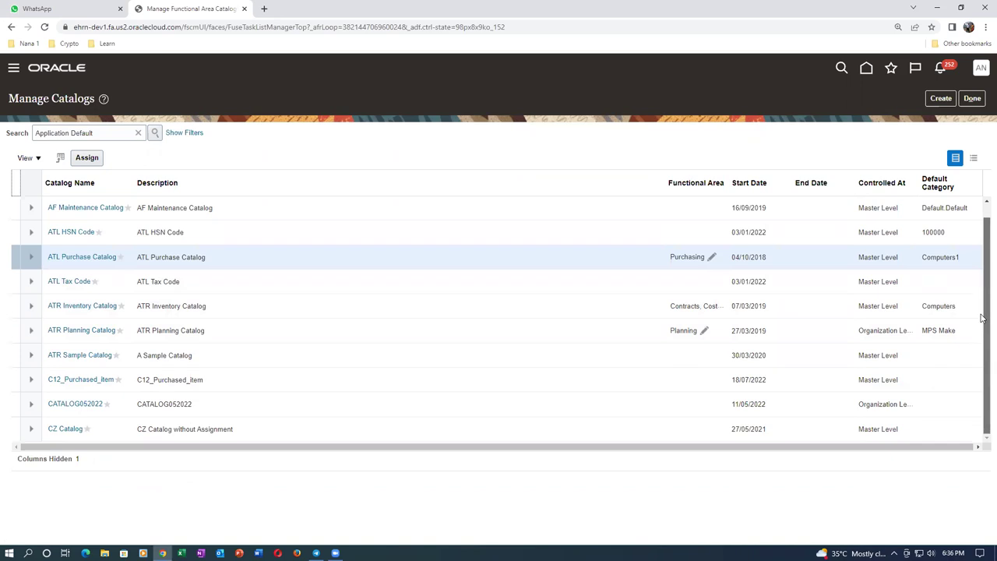
Check ATR Planning Catalog's functional area assignment and review the catalog list
scroll(739, 364, "down", 1)
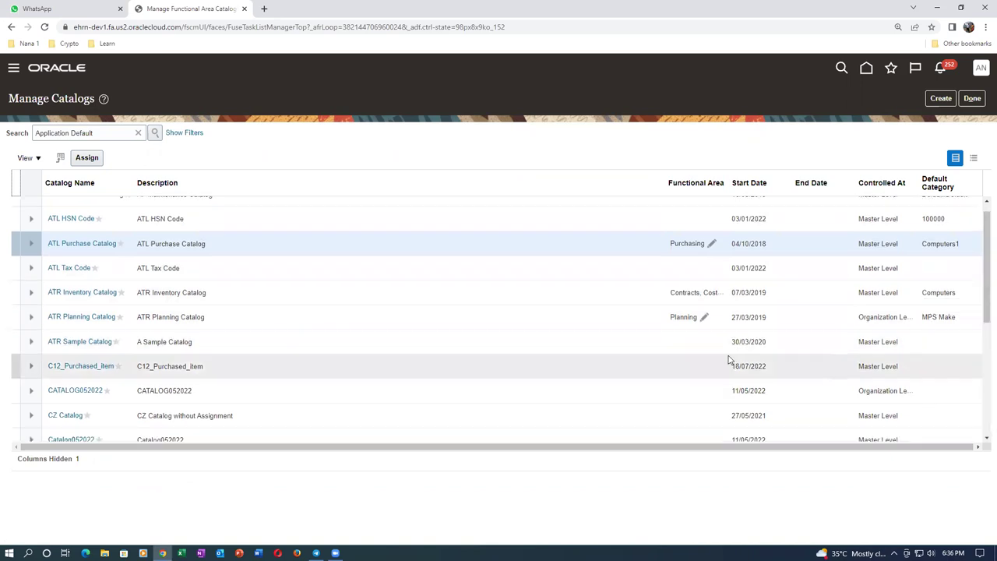
scroll(727, 360, "down", 3)
scroll(727, 360, "up", 3)
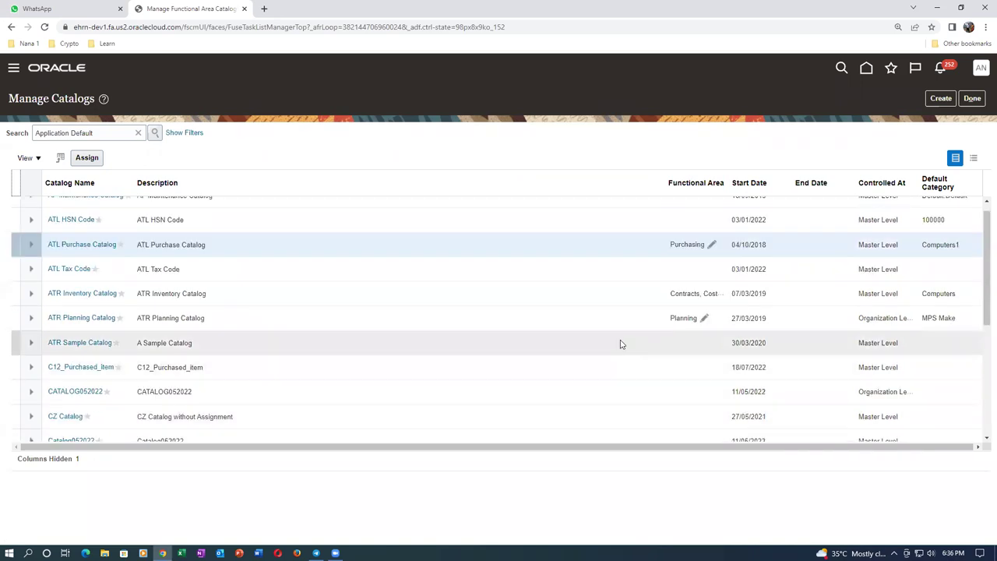
left_click(704, 321)
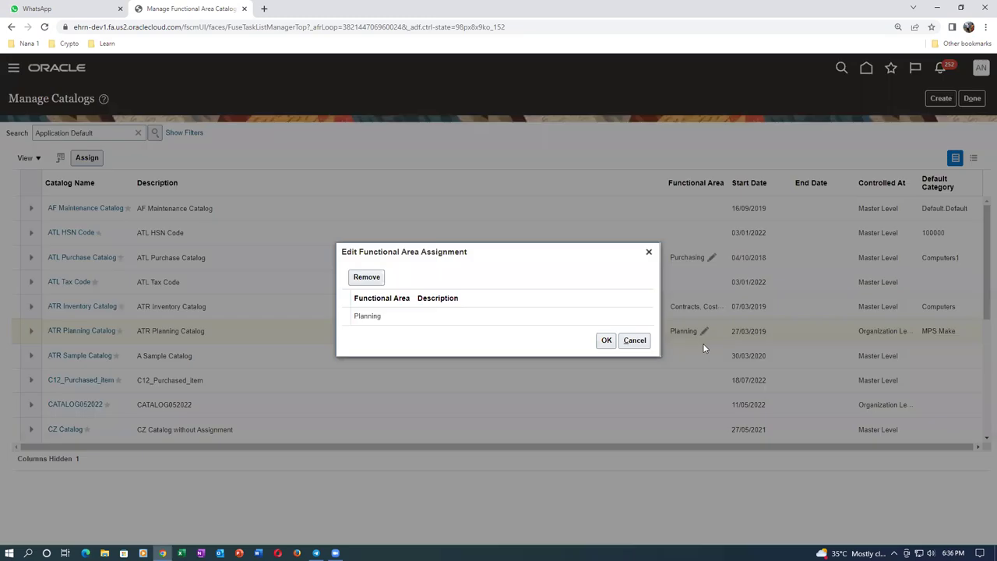
left_click(634, 340)
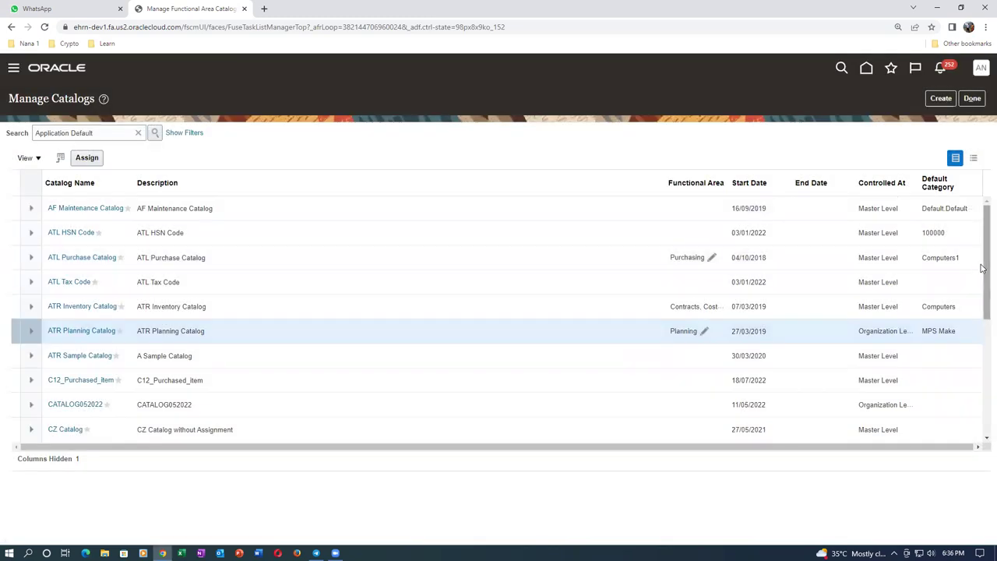
left_click_drag(982, 271, 982, 336)
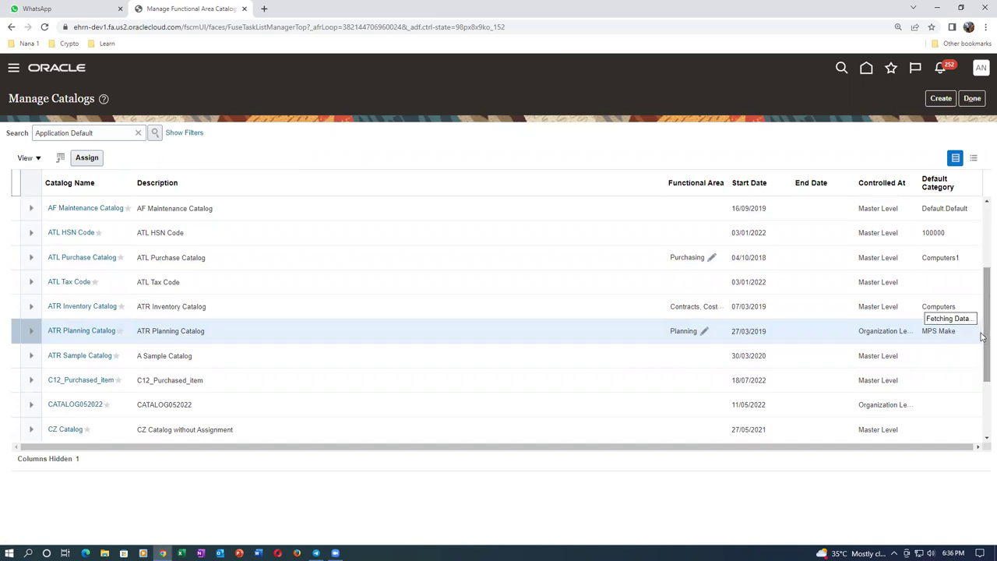
left_click_drag(982, 376, 983, 447)
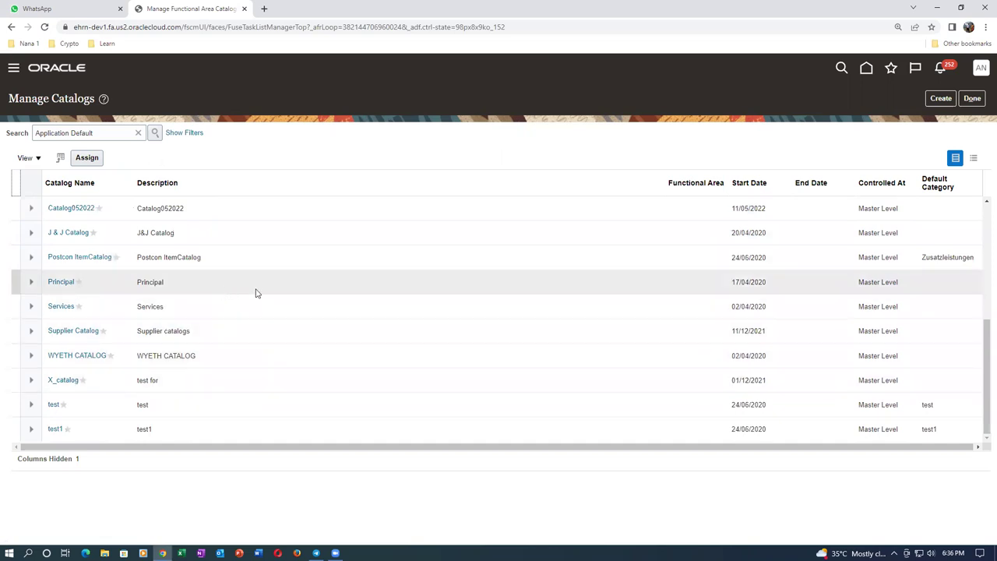
scroll(352, 294, "up", 5)
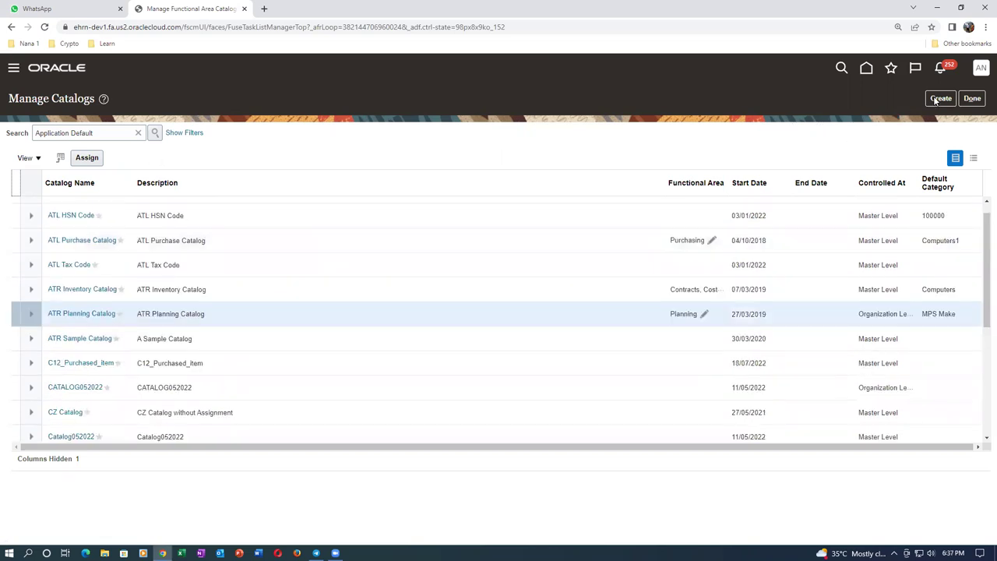
Start a new catalog with functional area Inventory and dismiss the already-assigned error
left_click(937, 98)
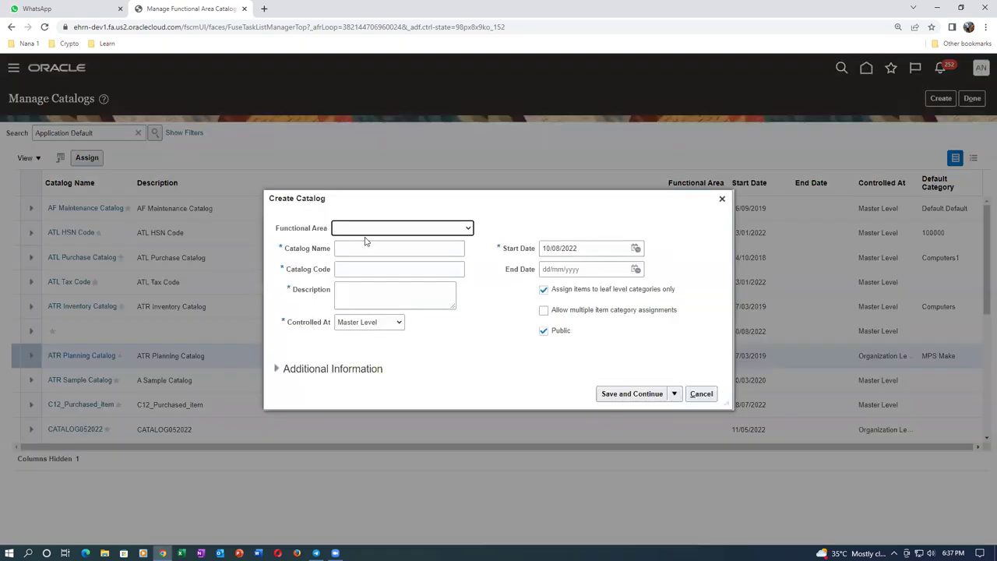
left_click(368, 231)
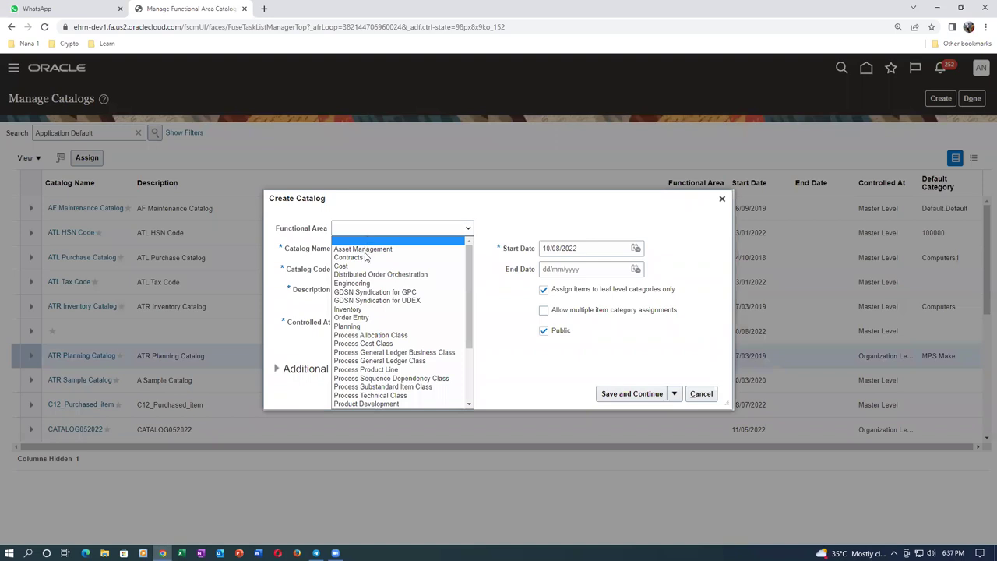
left_click_drag(470, 317, 473, 366)
scroll(476, 374, "up", 3)
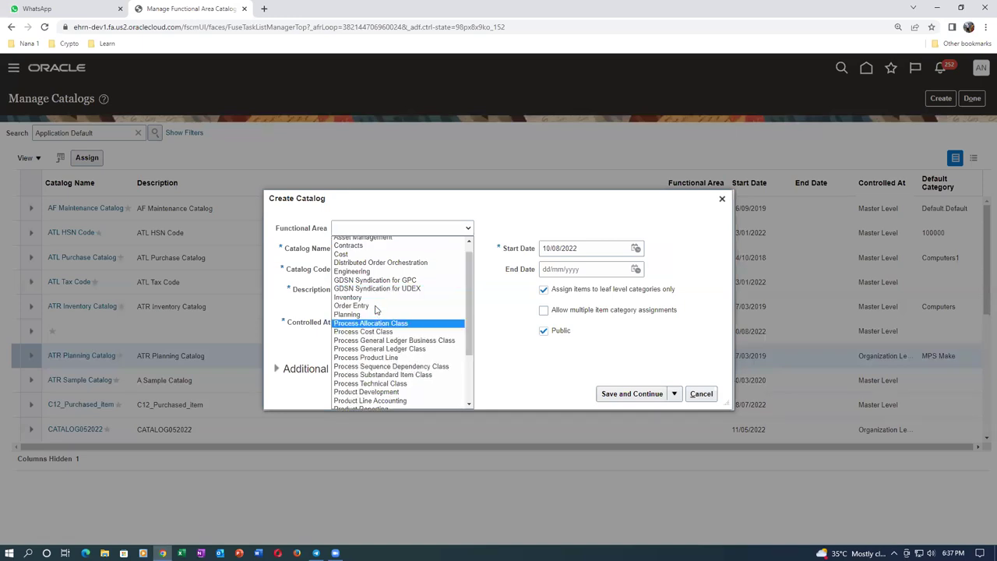
left_click(368, 296)
left_click(360, 249)
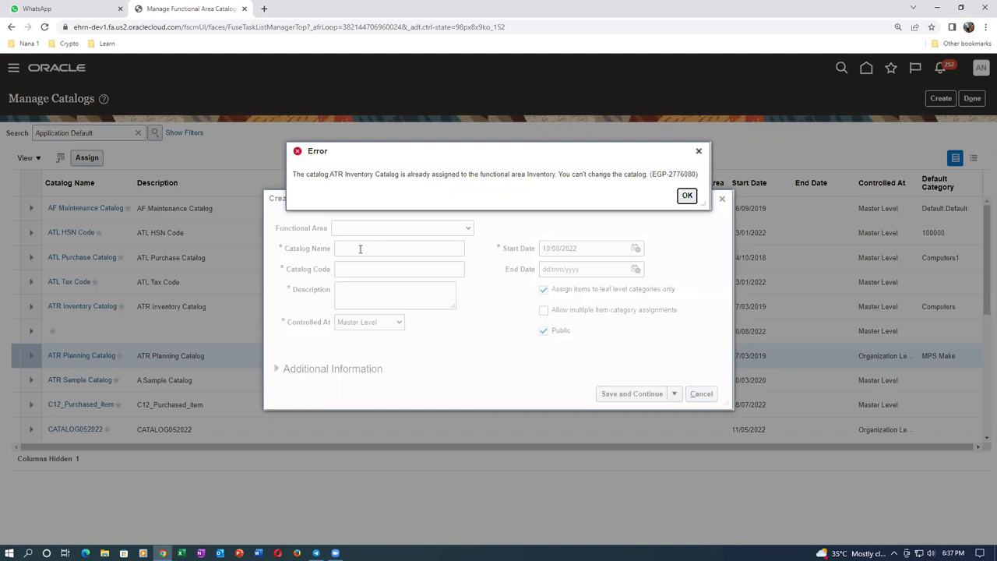
key("Return")
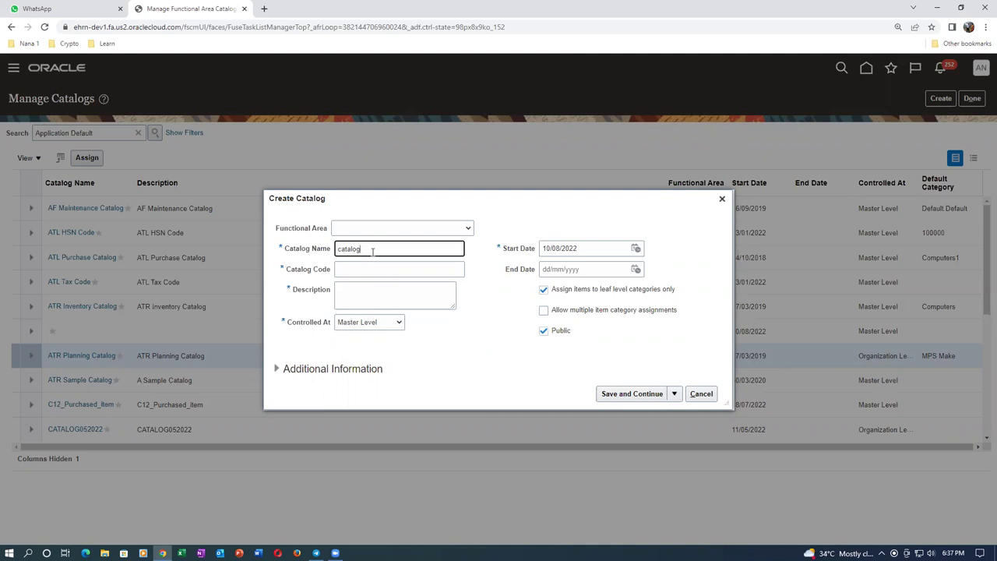
Name the catalog Inventory, with code Inventory_catalog and description Inventory catalog
type("Inventory")
left_click_drag(404, 251, 323, 270)
key("ctrl+c")
left_click(390, 270)
type("Inventory_catalog")
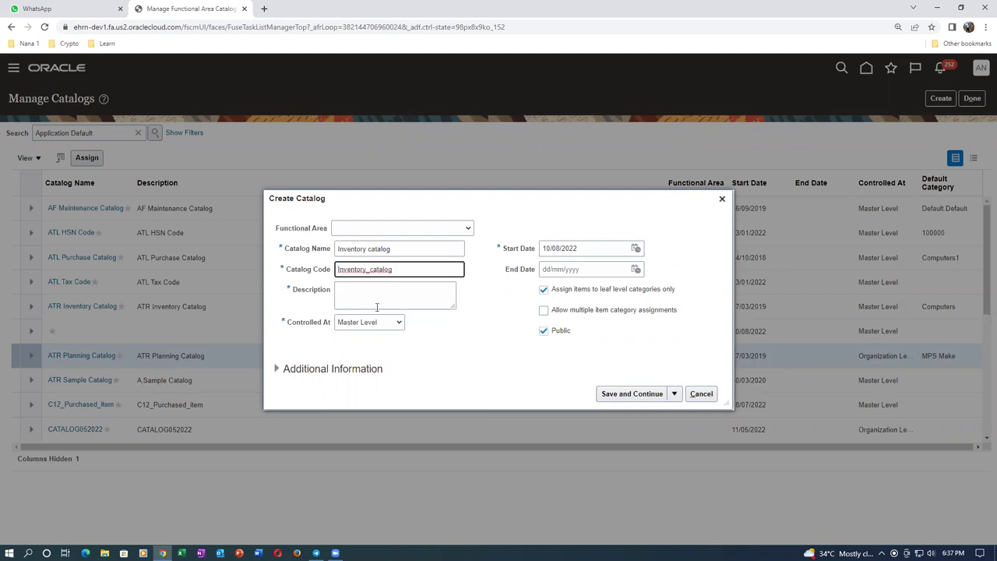
left_click(375, 294)
key("ctrl+v")
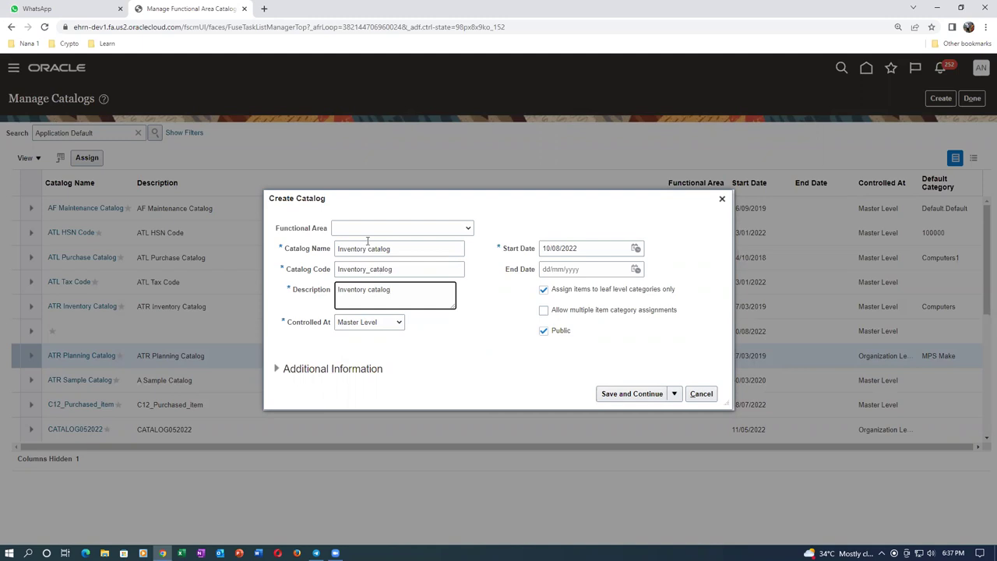
Retry the functional area, dismiss the conflict error, and cancel the Inventory catalog
left_click(360, 231)
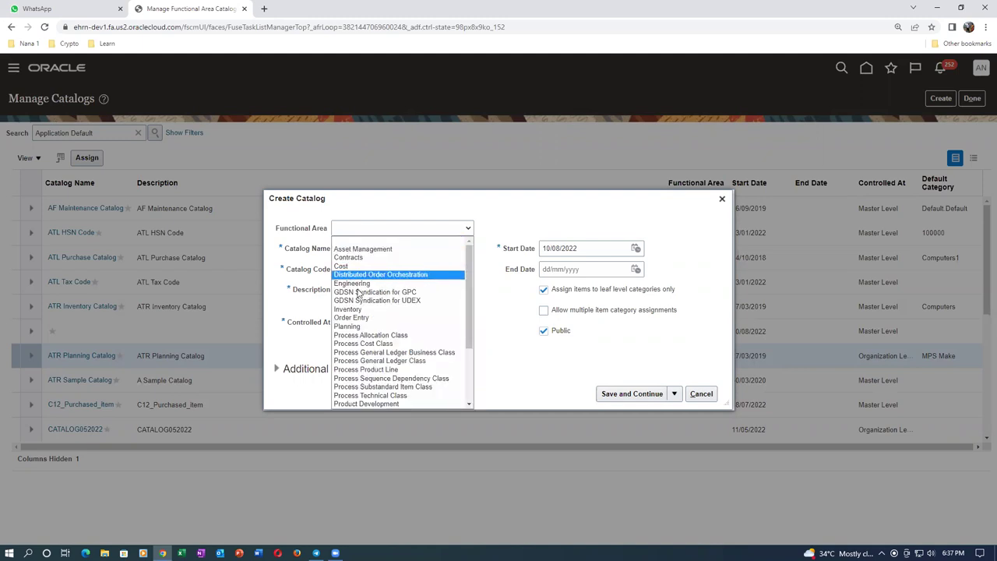
left_click(371, 319)
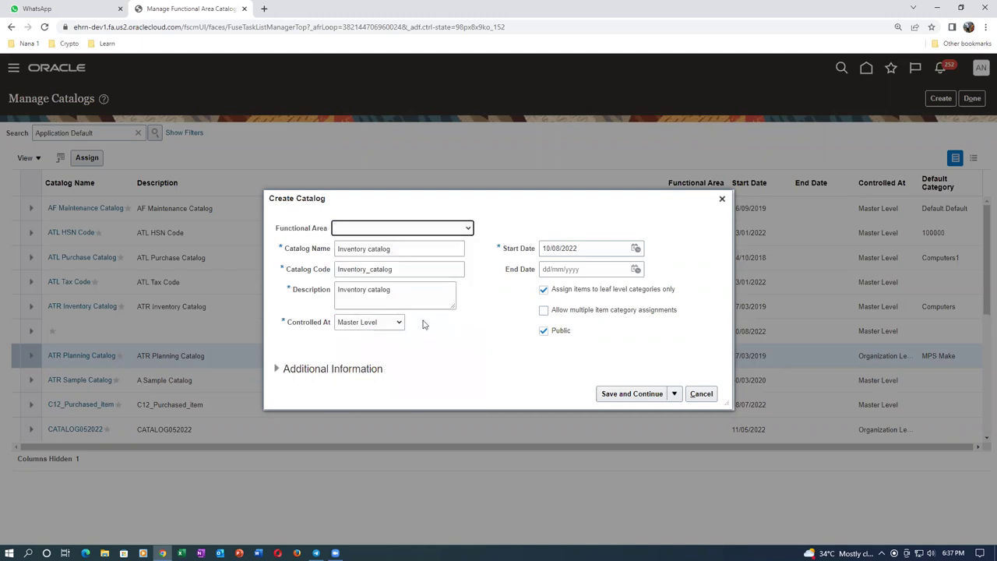
left_click_drag(300, 176, 492, 196)
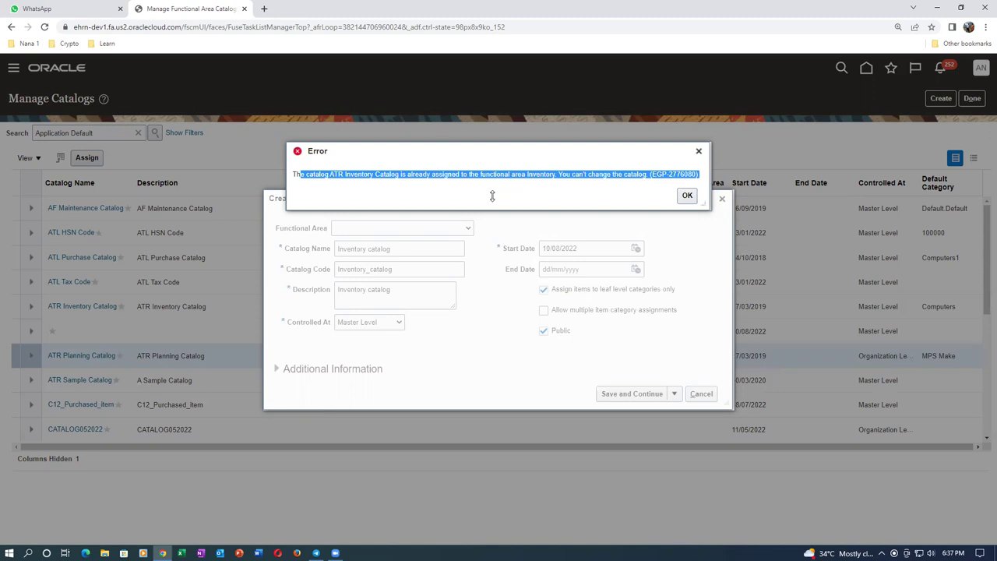
left_click(687, 195)
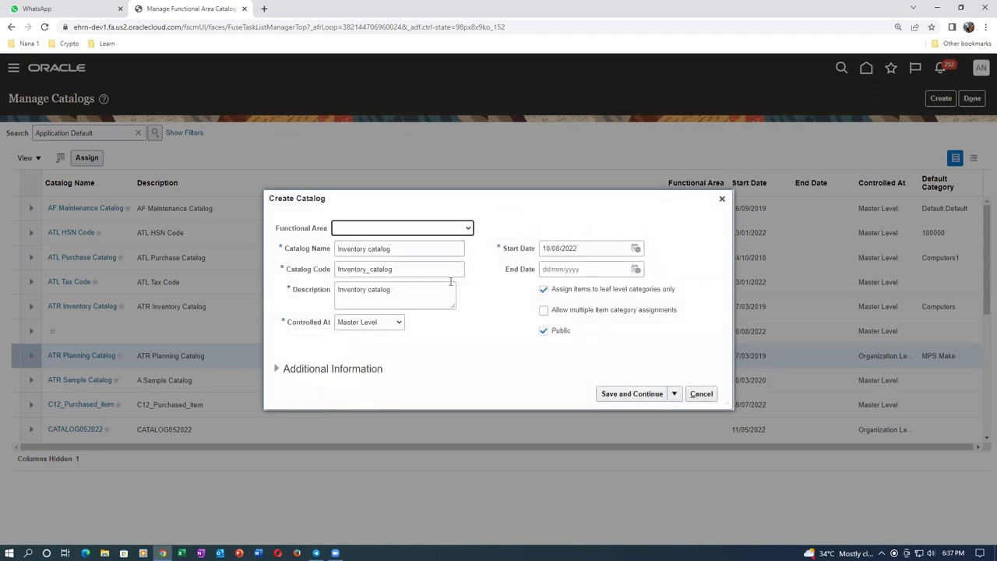
left_click(700, 393)
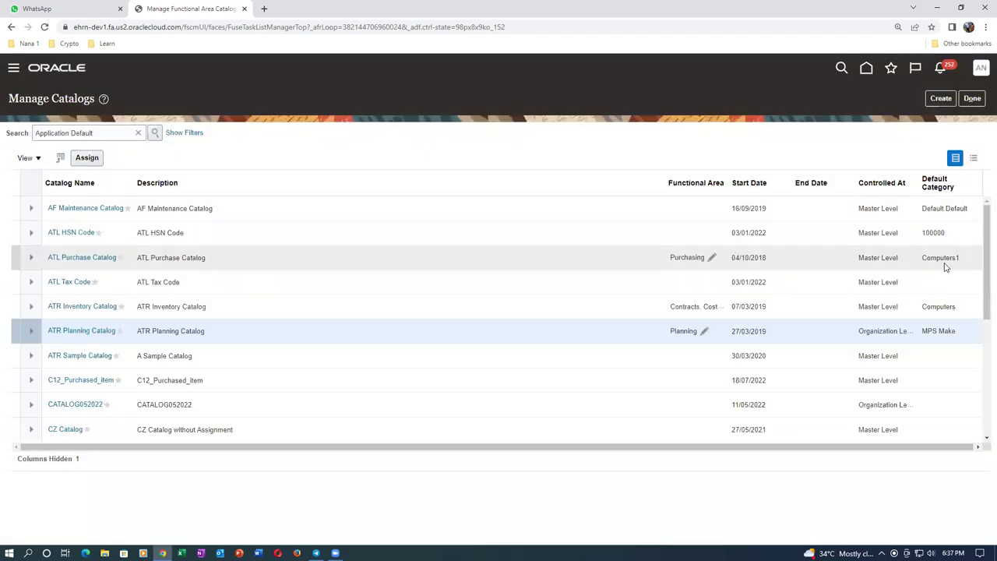
Review ATR Inventory Catalog's functional areas, then open ATL Purchase Catalog for editing
left_click_drag(983, 273, 984, 304)
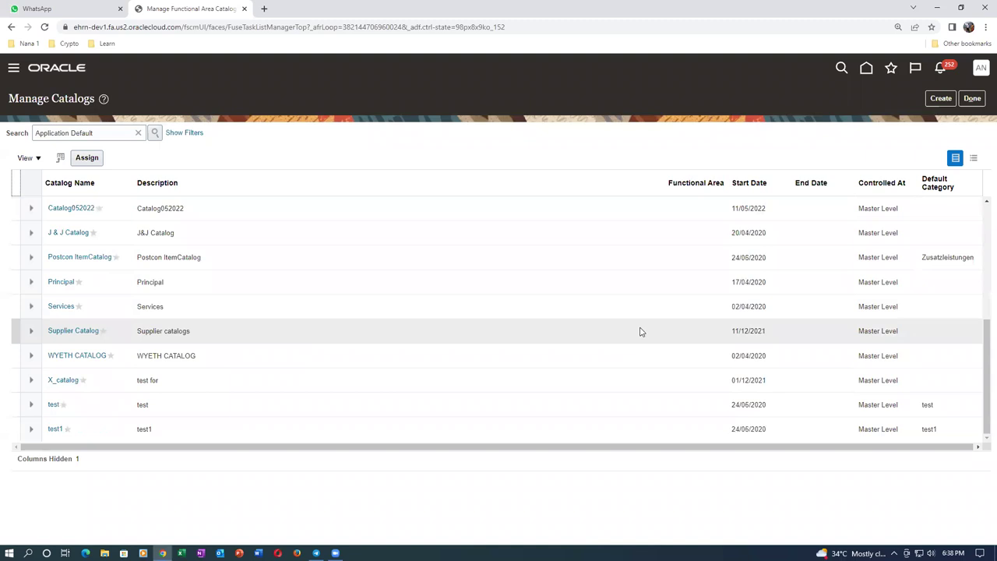
scroll(640, 332, "up", 5)
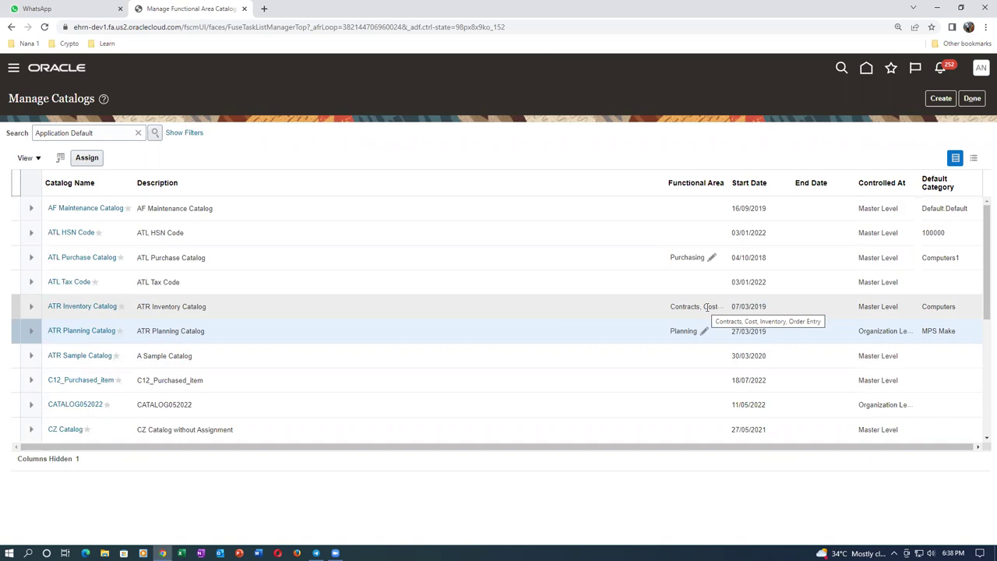
left_click(706, 307)
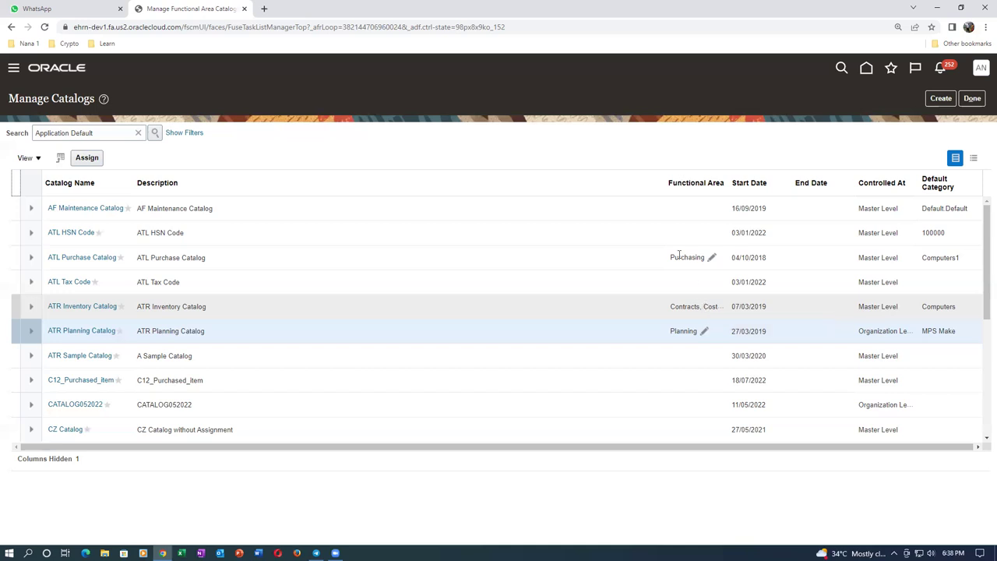
left_click(82, 265)
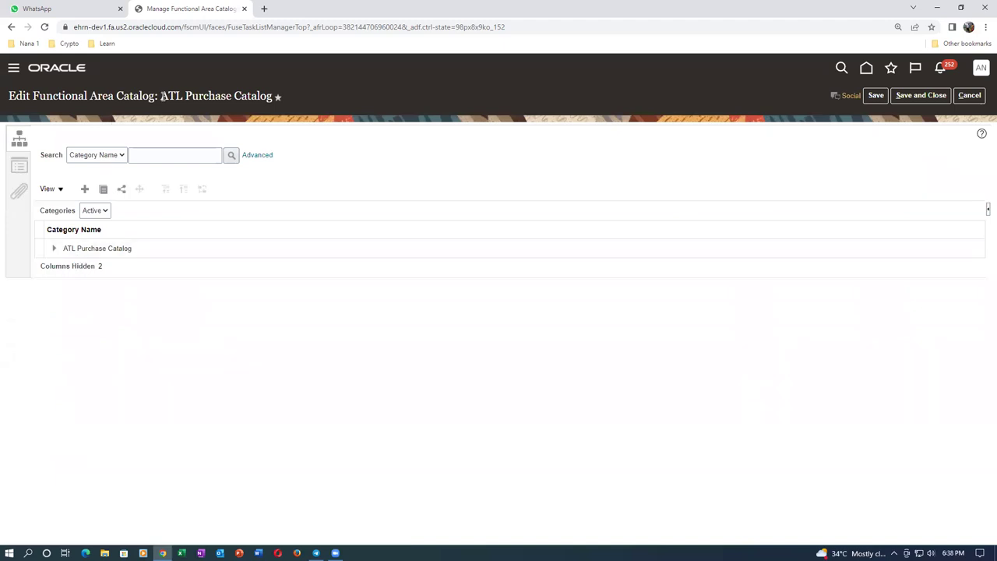
Show ATL Purchase Catalog's details form and start creating a new default category
left_click_drag(163, 95, 231, 117)
left_click(18, 168)
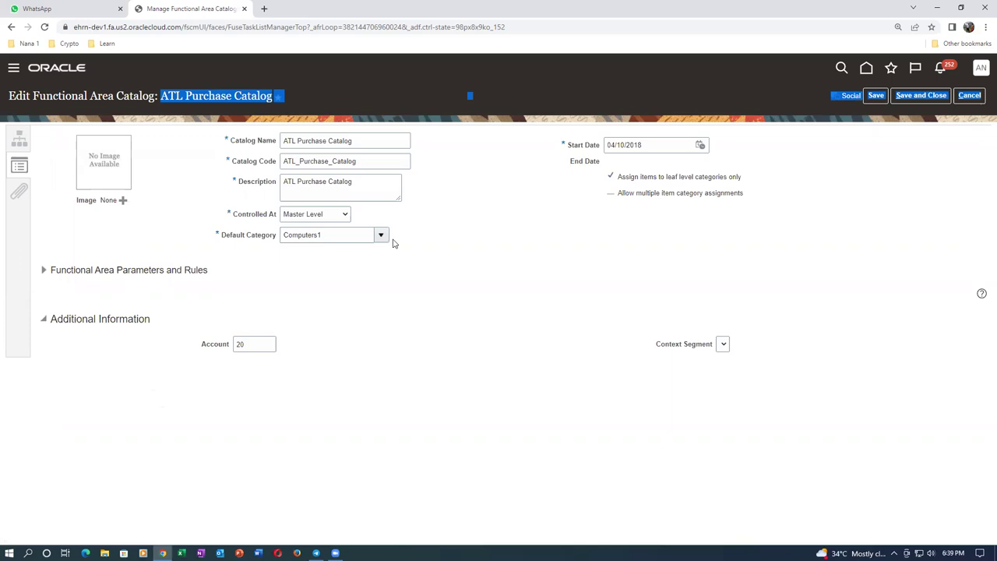
left_click(398, 248)
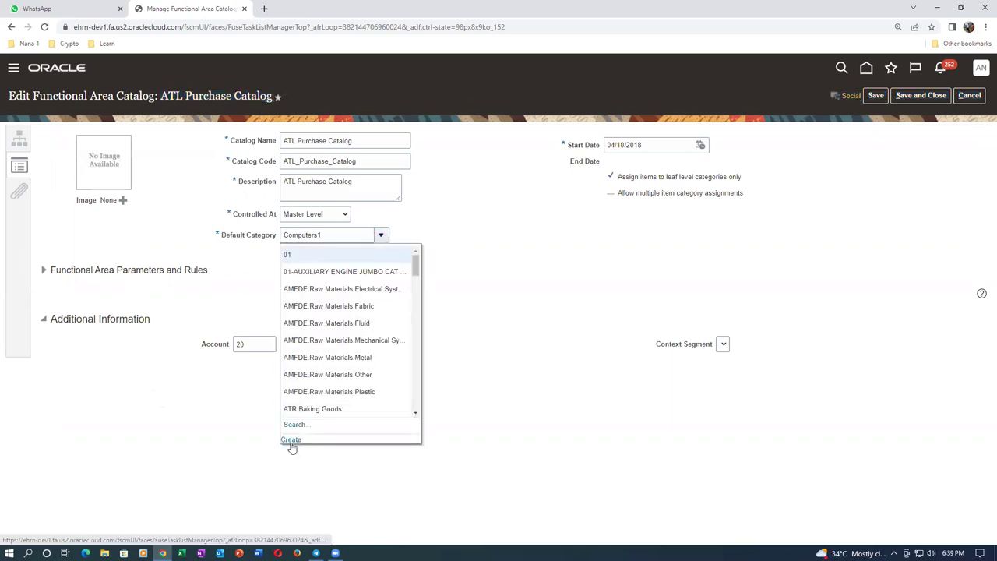
left_click(292, 440)
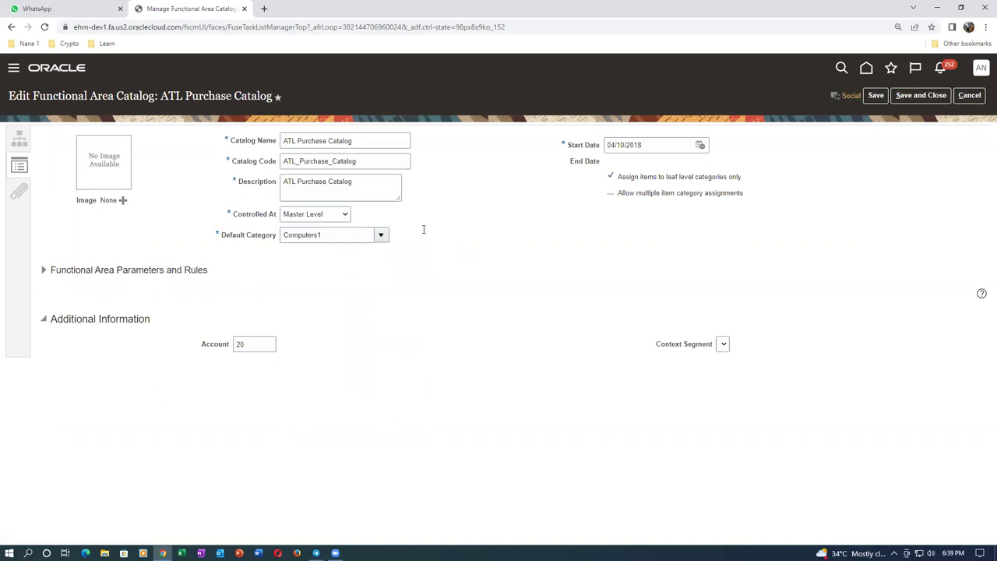
Create default category s31 desktop with code s31_desktop and description s31 desktop
type("s31 desk")
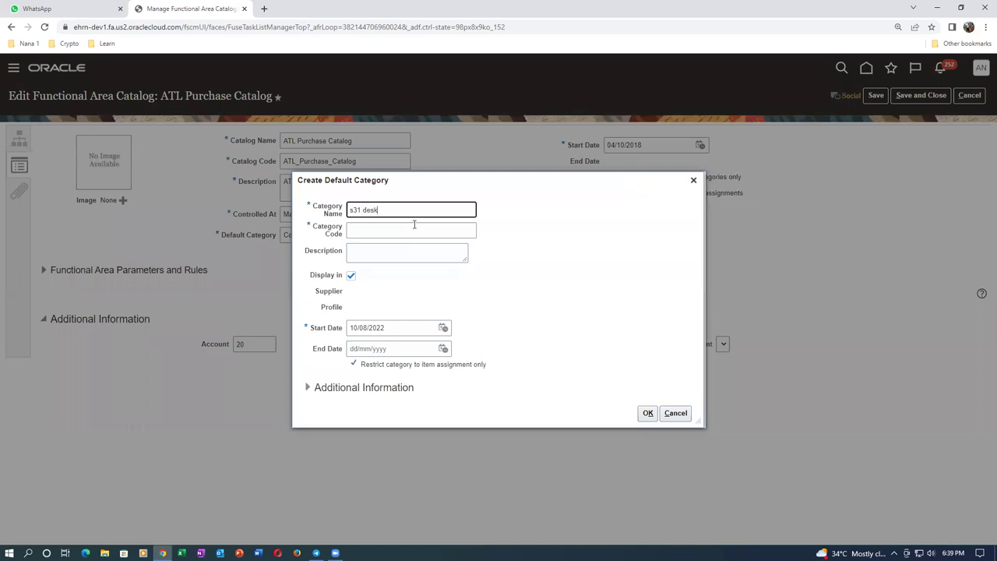
left_click_drag(432, 205, 308, 231)
key("ctrl+c")
left_click(375, 228)
type("s31_desktop")
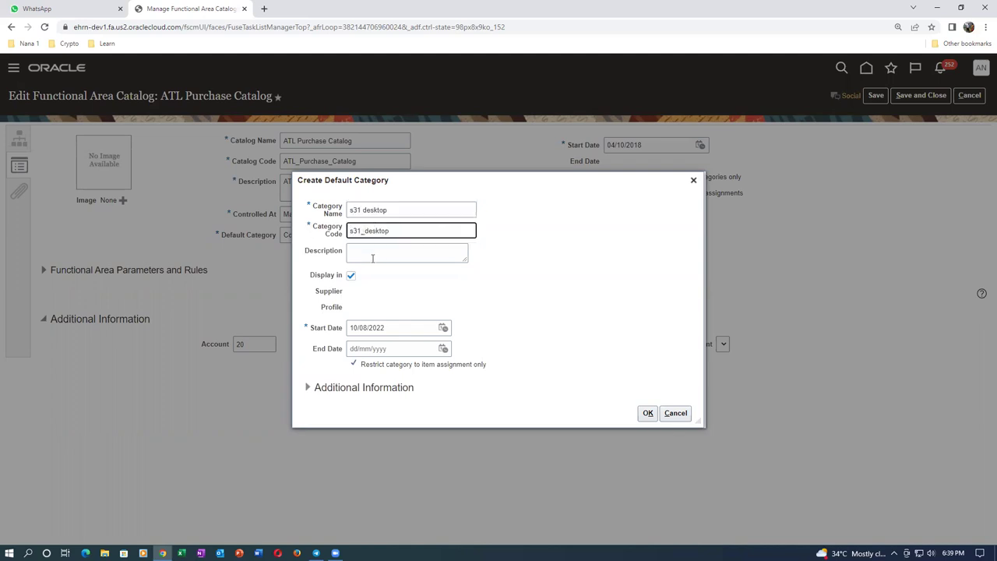
left_click(372, 258)
key("ctrl+v")
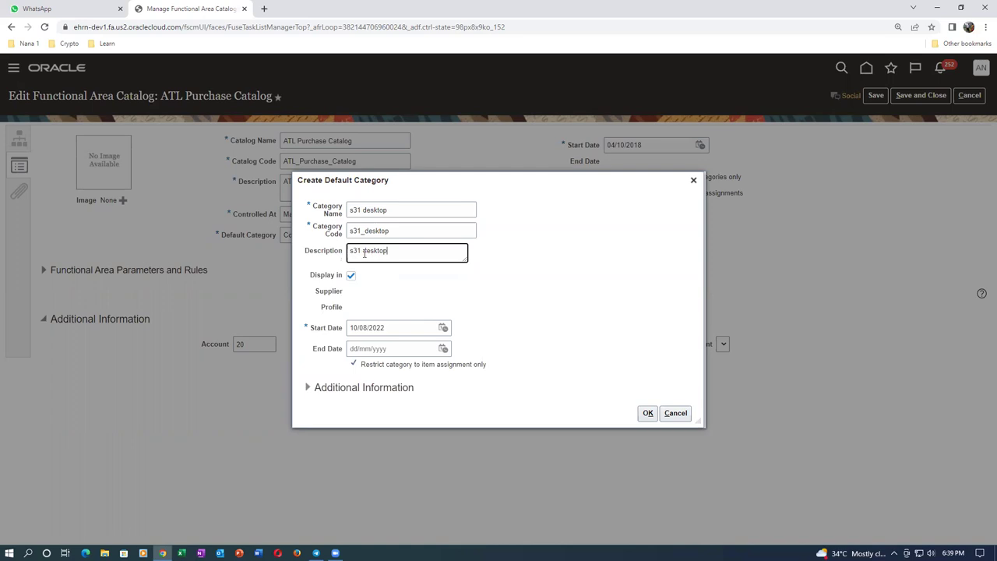
left_click(648, 413)
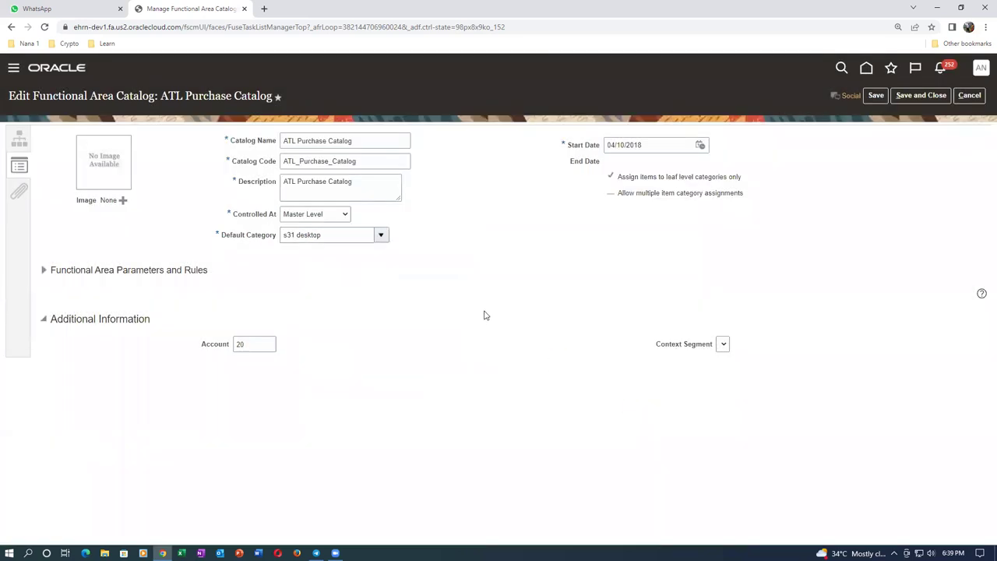
Create default category s31 laptop with code s31_laptop, then save and close the catalog
left_click(382, 236)
left_click(291, 440)
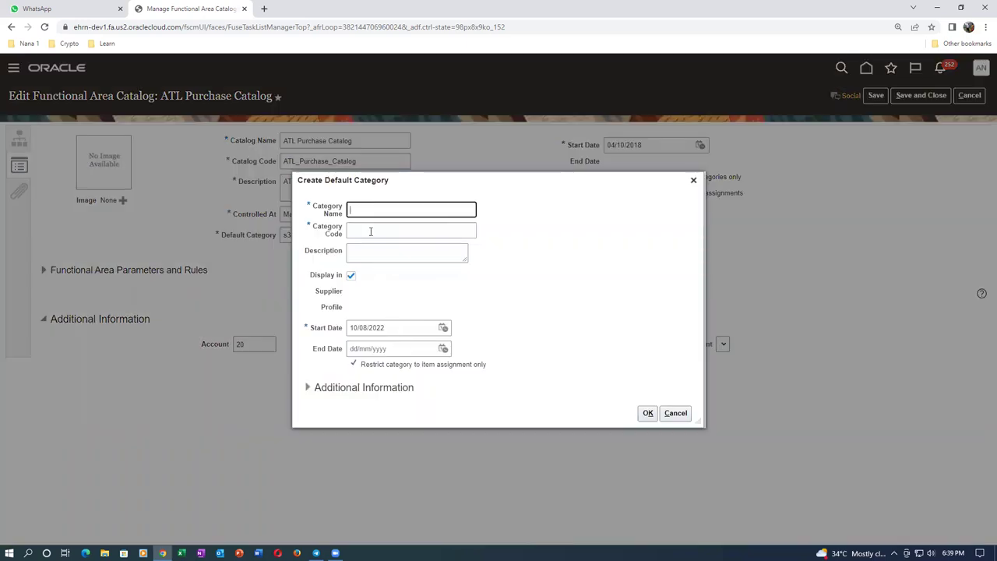
type("s31 laptop")
key("ctrl+a")
key("ctrl+c")
left_click(368, 232)
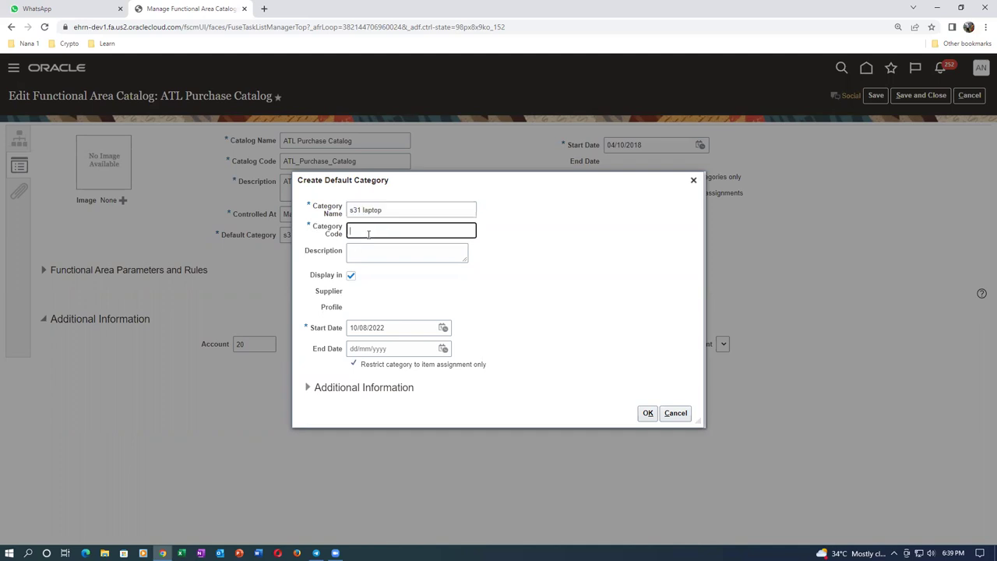
type("s31_laptop")
left_click(370, 254)
key("ctrl+v")
left_click(647, 413)
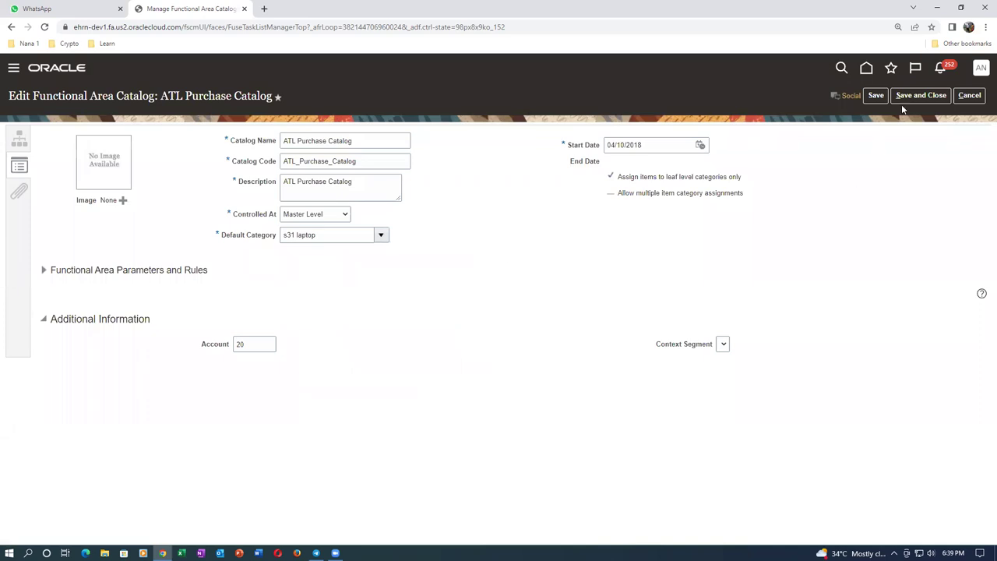
left_click(926, 97)
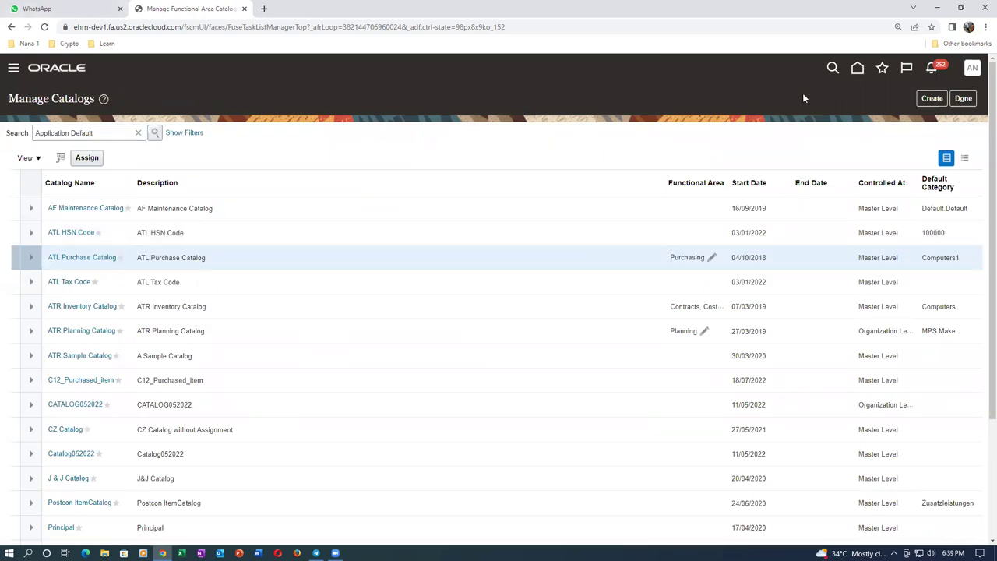
Finish the Manage Catalogs task and go to Product Information Management from Favorites
left_click(964, 98)
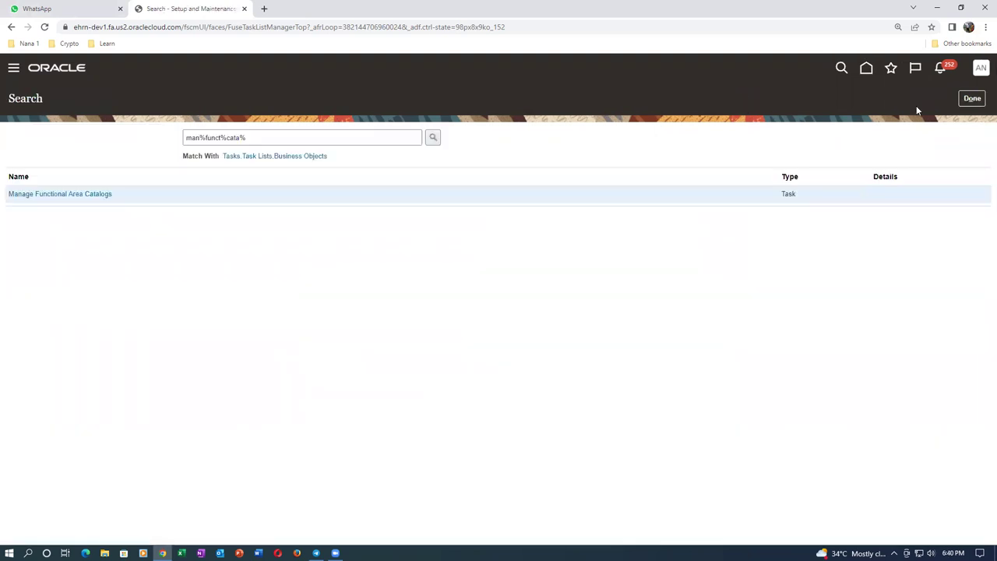
left_click(892, 70)
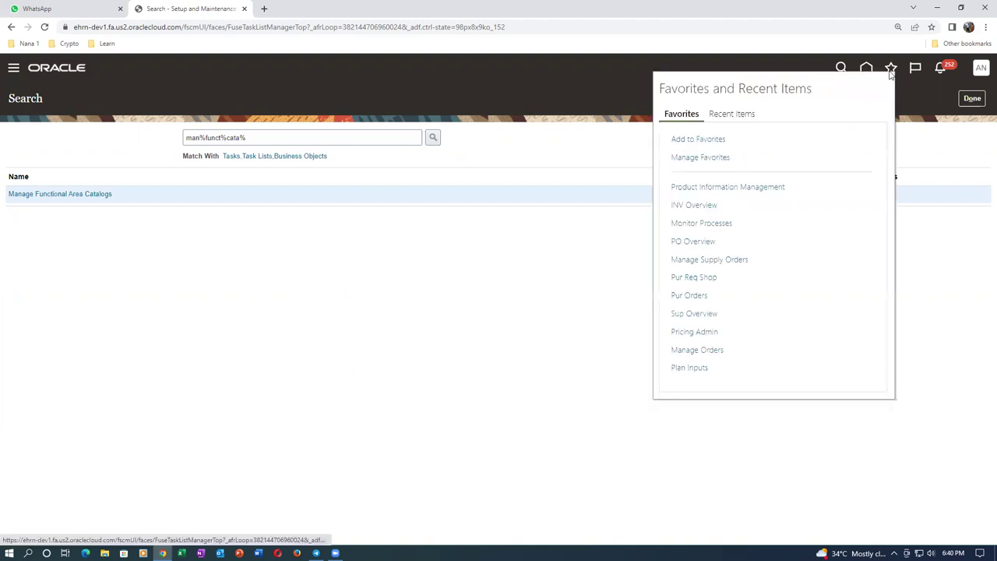
left_click(720, 187)
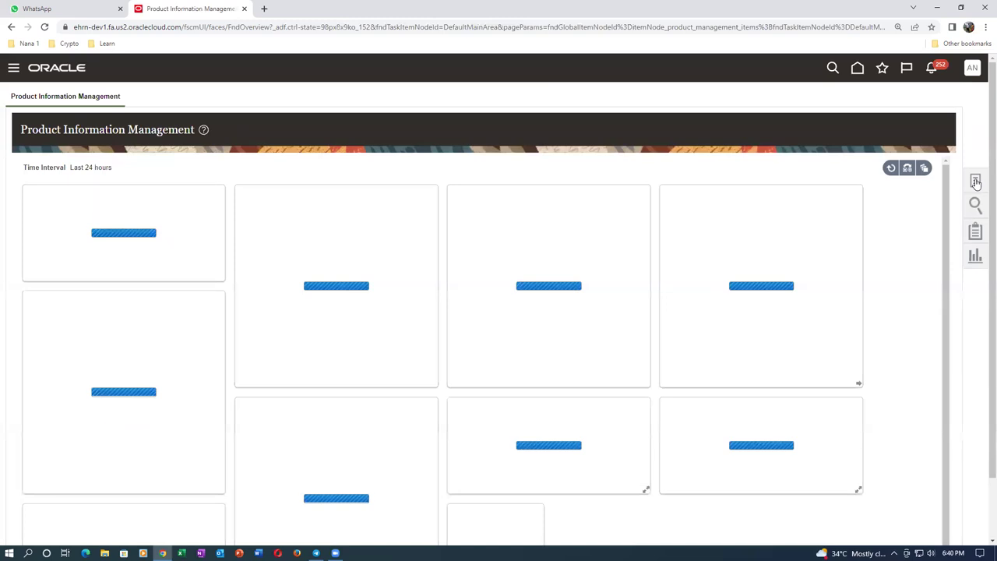
In Browse Items, search for items starting with s31
left_click(976, 182)
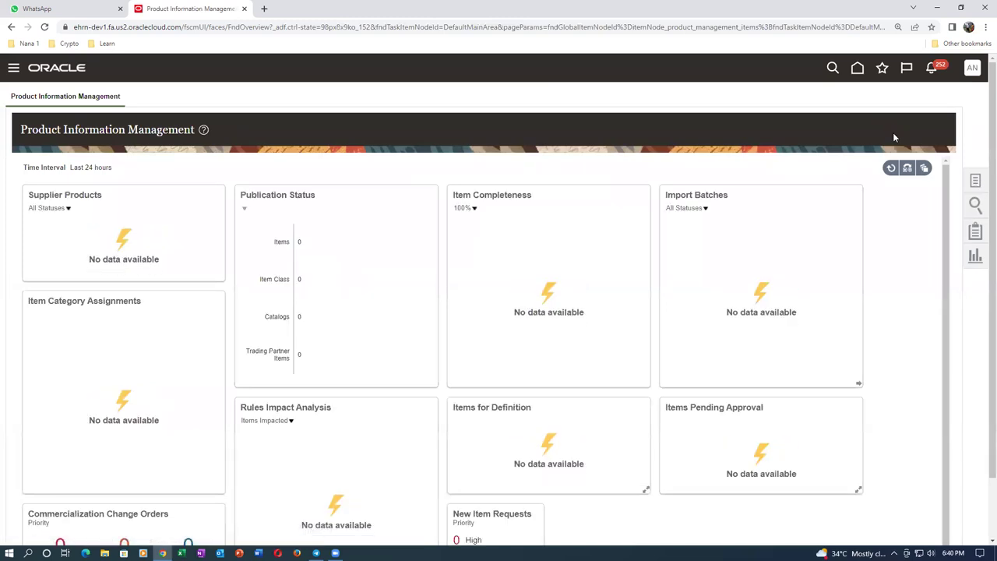
left_click(894, 132)
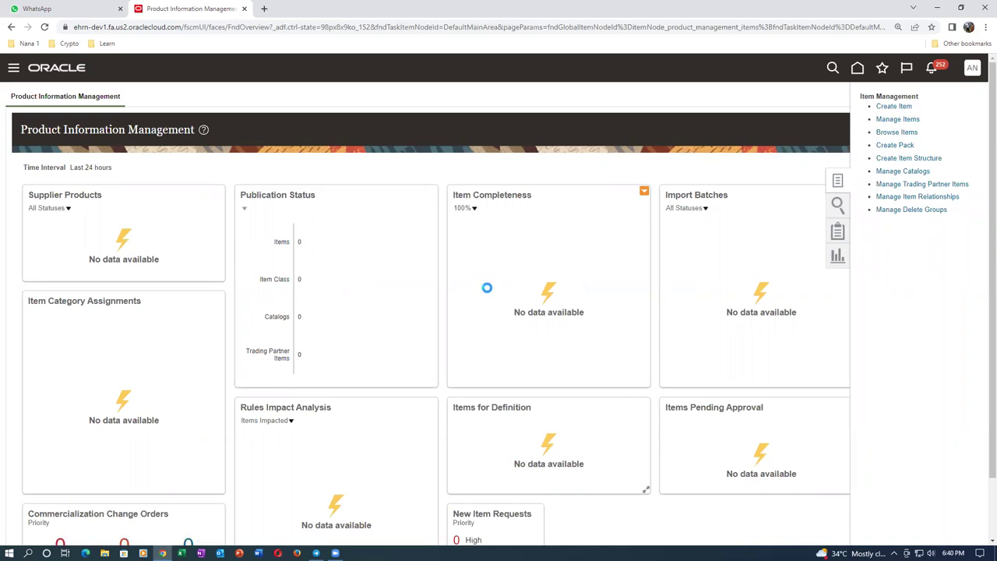
left_click(394, 313)
type("c01")
key("ctrl+a")
type("s31")
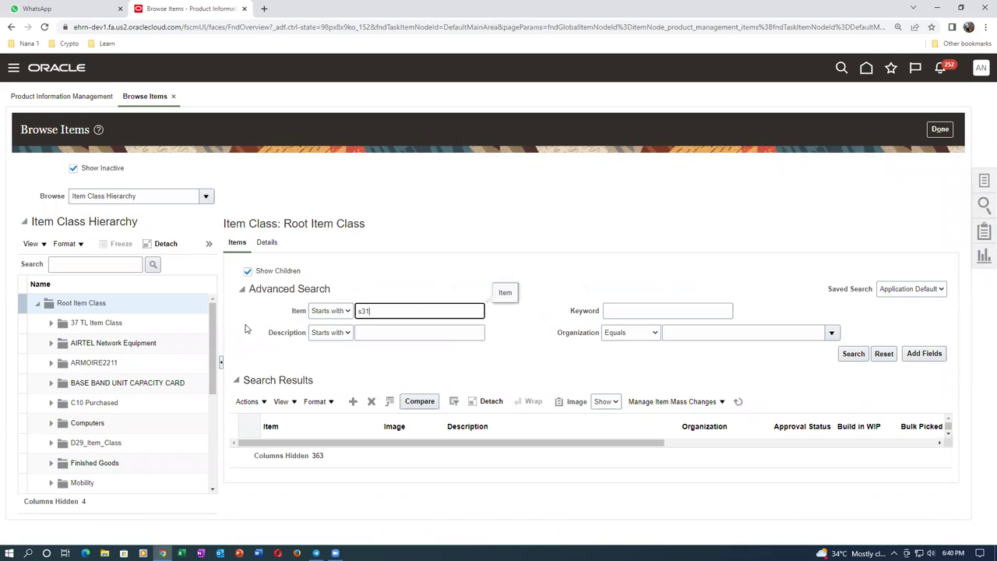
left_click(855, 352)
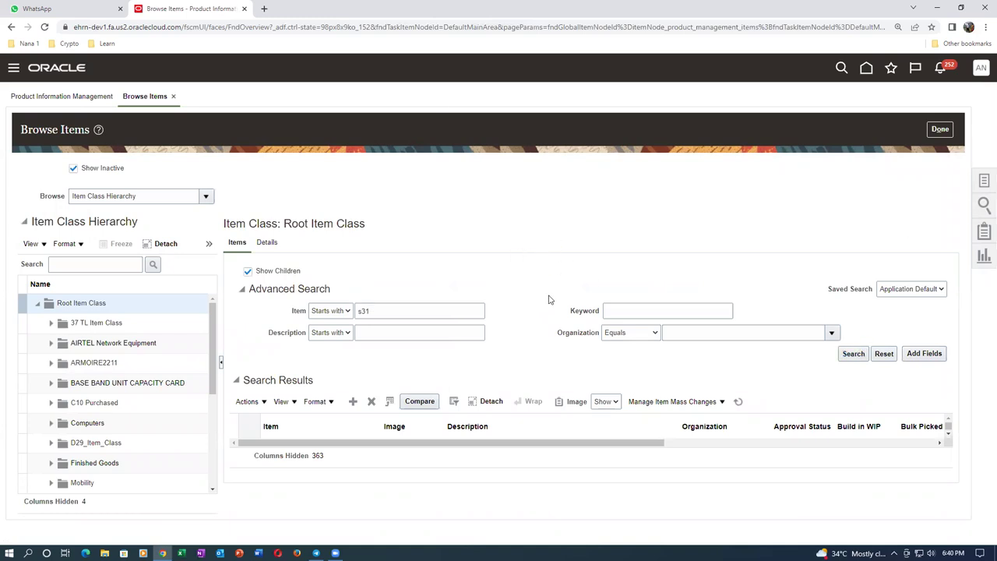
Set the Image option to Hide in the item search results
scroll(547, 299, "down", 1)
left_click(607, 286)
left_click(608, 299)
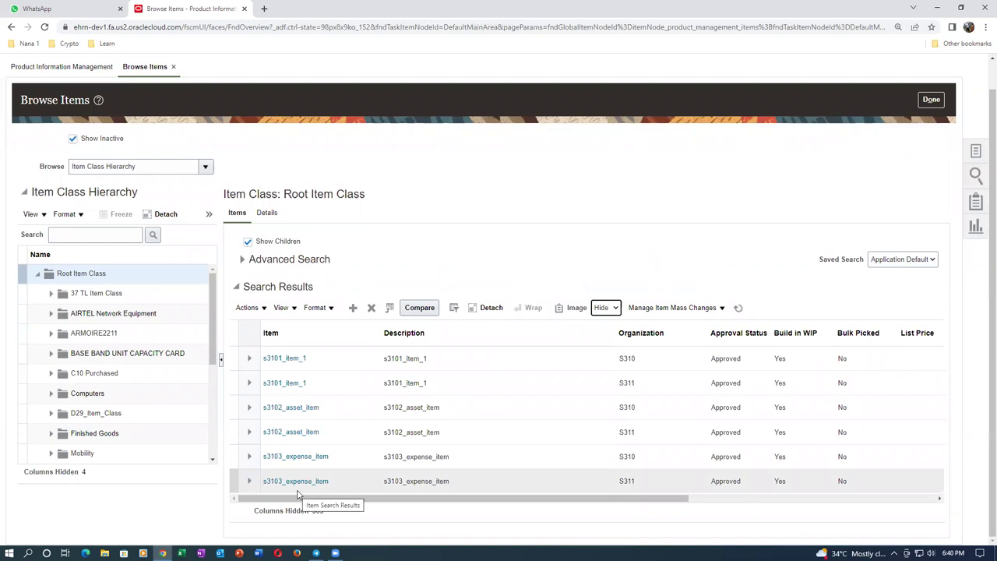
left_click(976, 154)
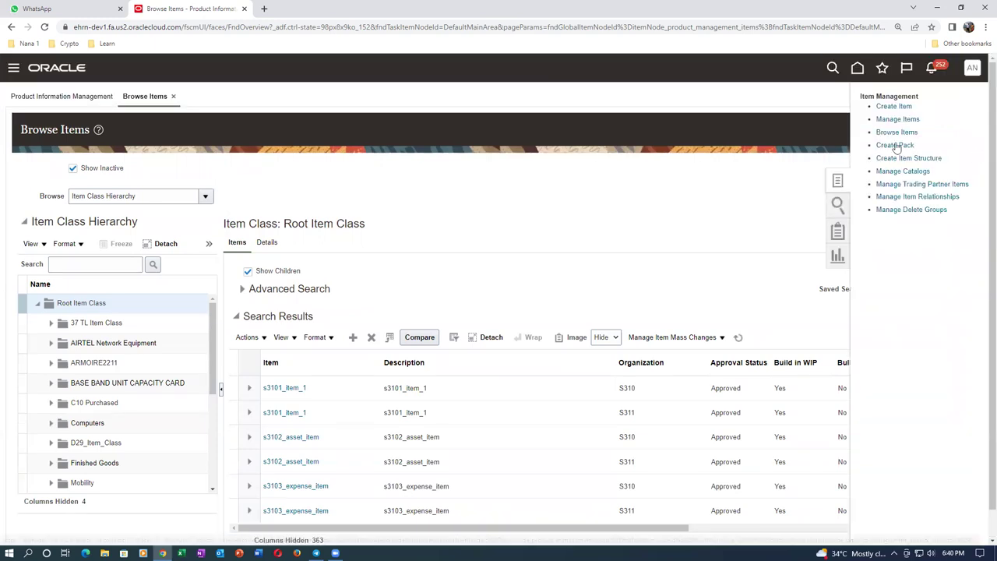
Create an item in organization S310 using the s31 Purchased Item template, accepting the warning
left_click(894, 106)
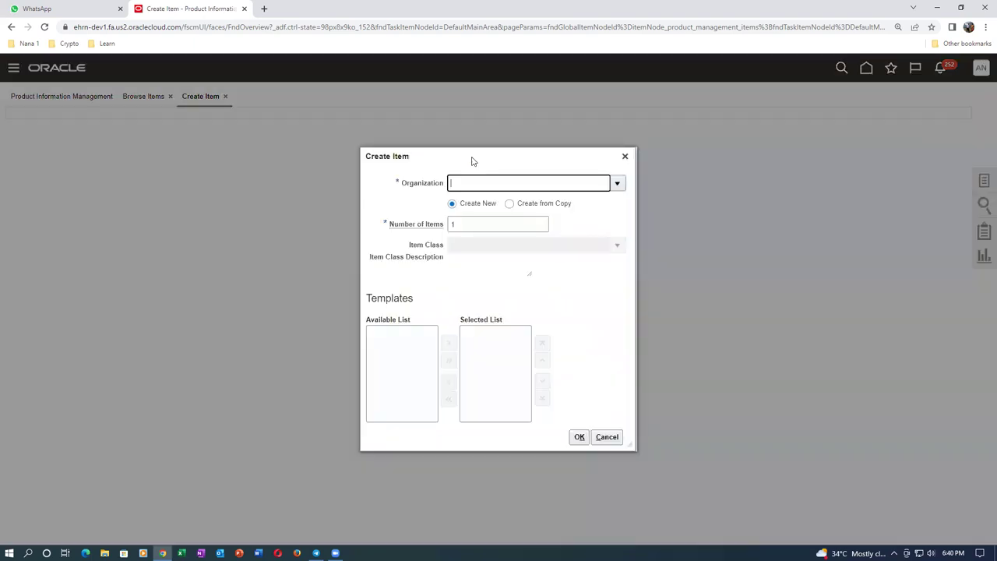
type("s31")
left_click(491, 202)
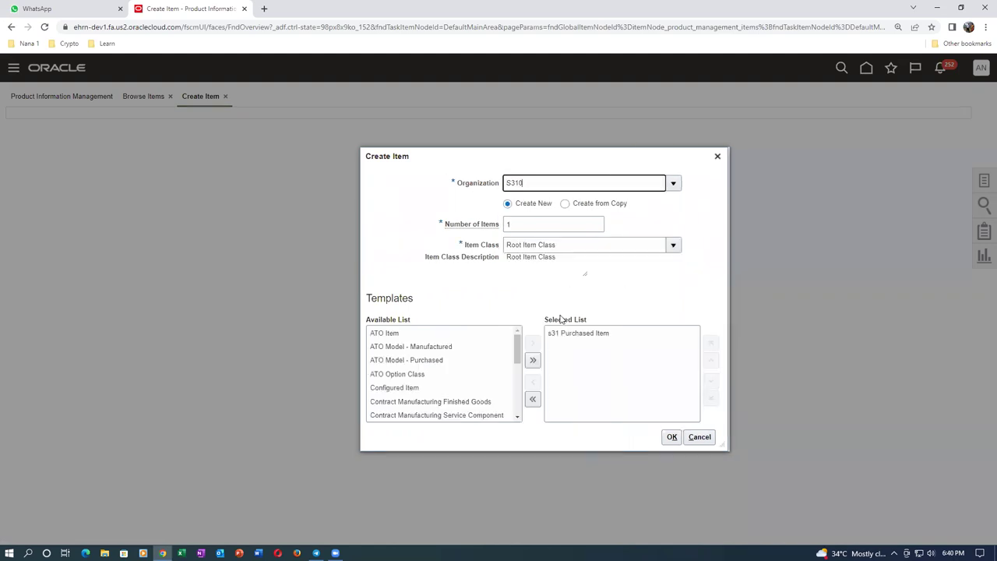
left_click(625, 437)
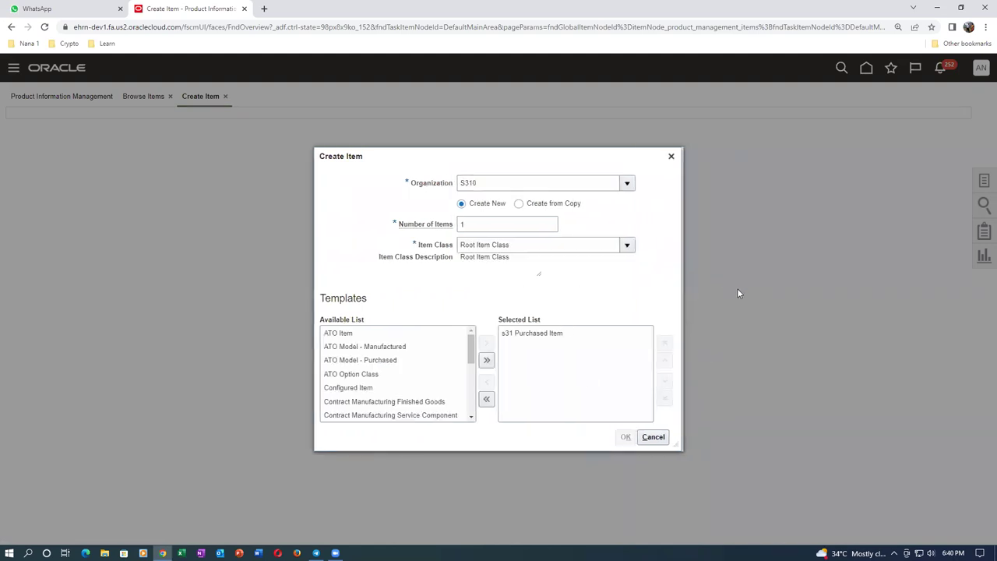
key("Return")
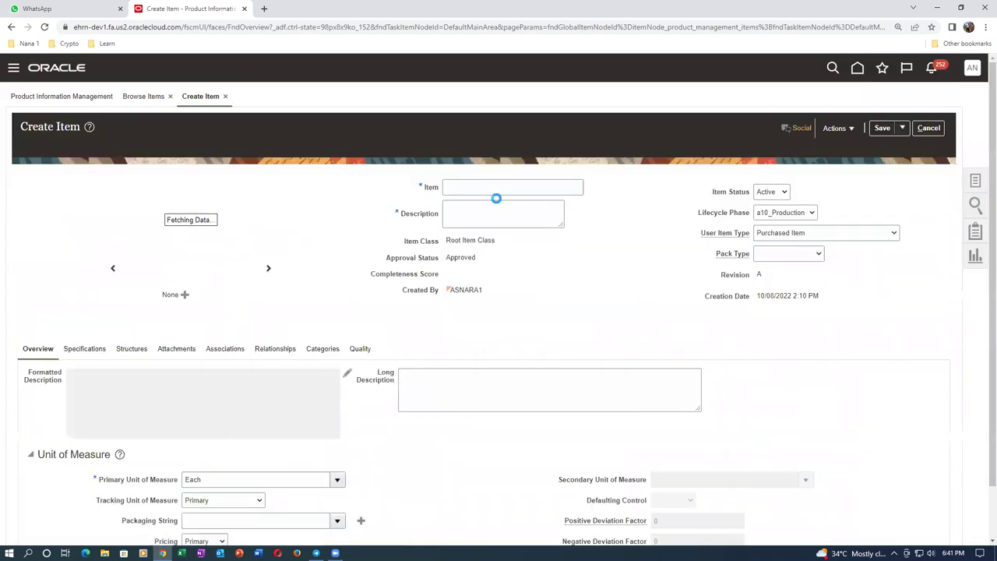
Create item s3104_desktop with description s3104_desktop, save it, and view its category assignments
left_click(499, 190)
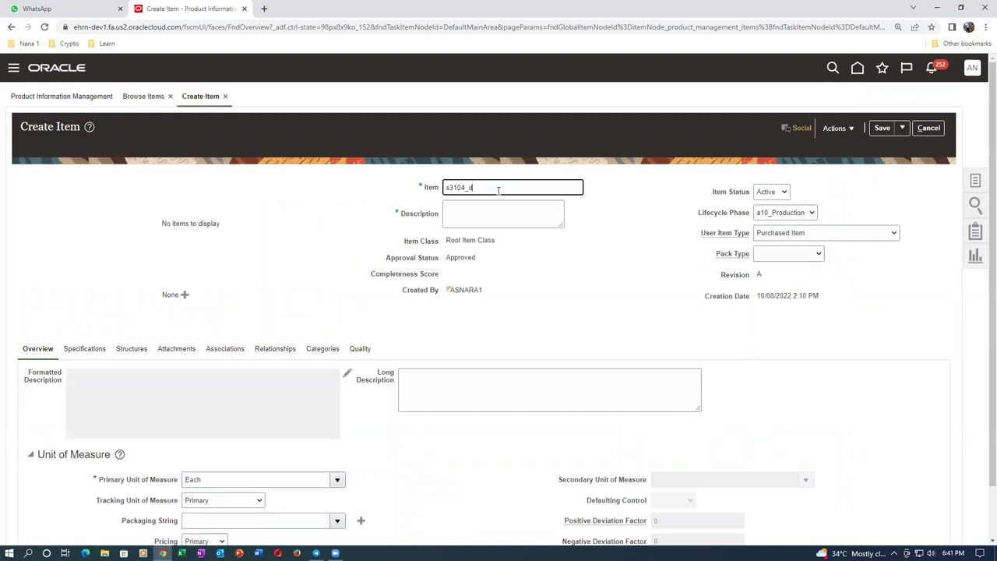
type("s3104_desktop")
key("ctrl+a")
key("ctrl+c")
left_click(490, 225)
key("ctrl+v")
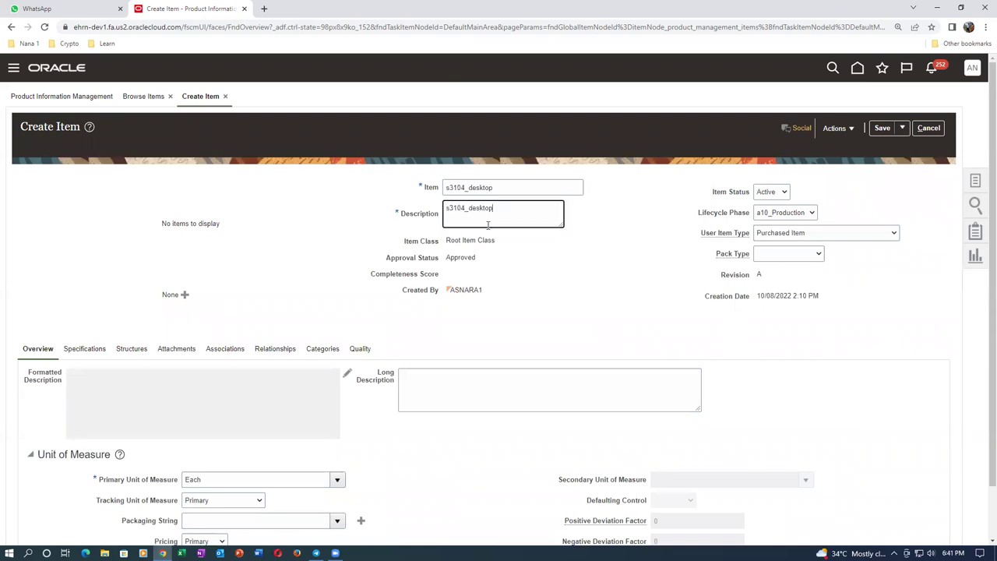
left_click(321, 352)
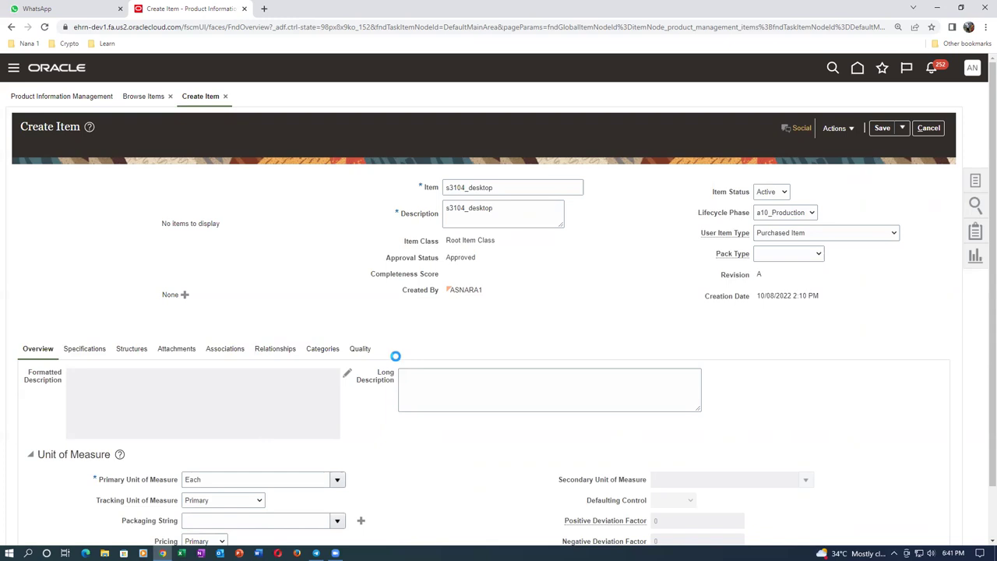
left_click(890, 128)
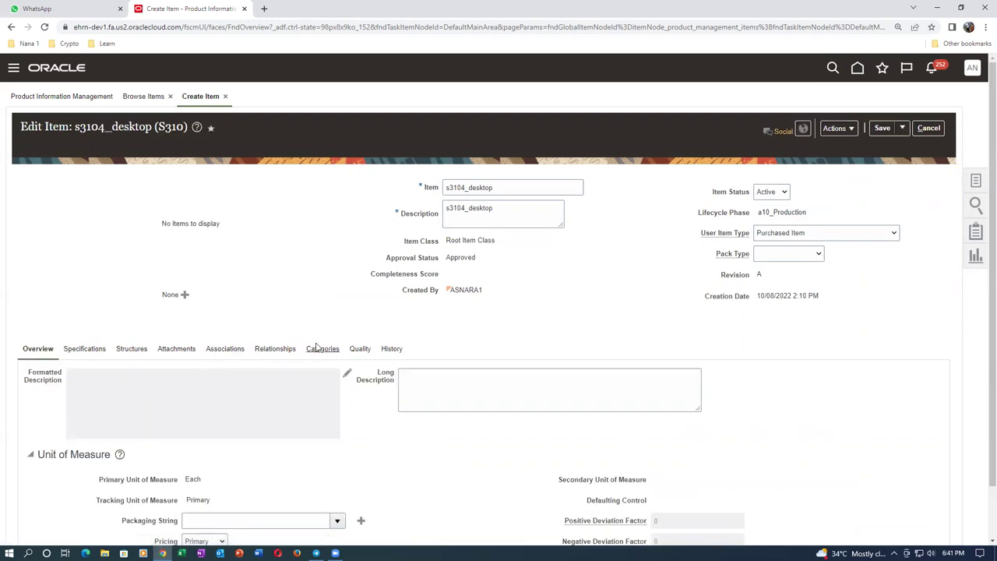
left_click(319, 351)
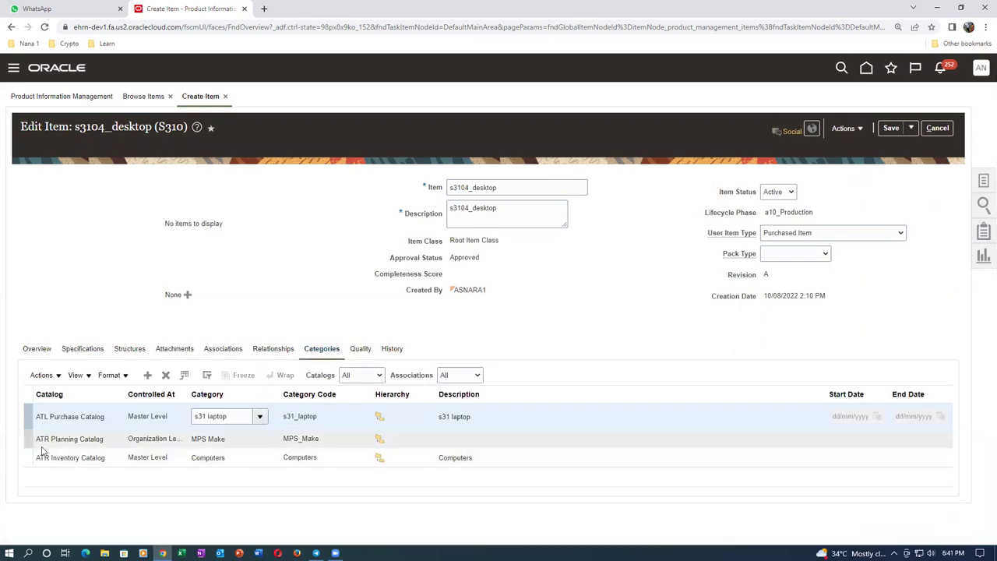
Change the ATL Purchase Catalog category from s31 laptop to s31 desktop, save, and view associations
left_click(235, 416)
left_click_drag(235, 416, 191, 423)
type("s31")
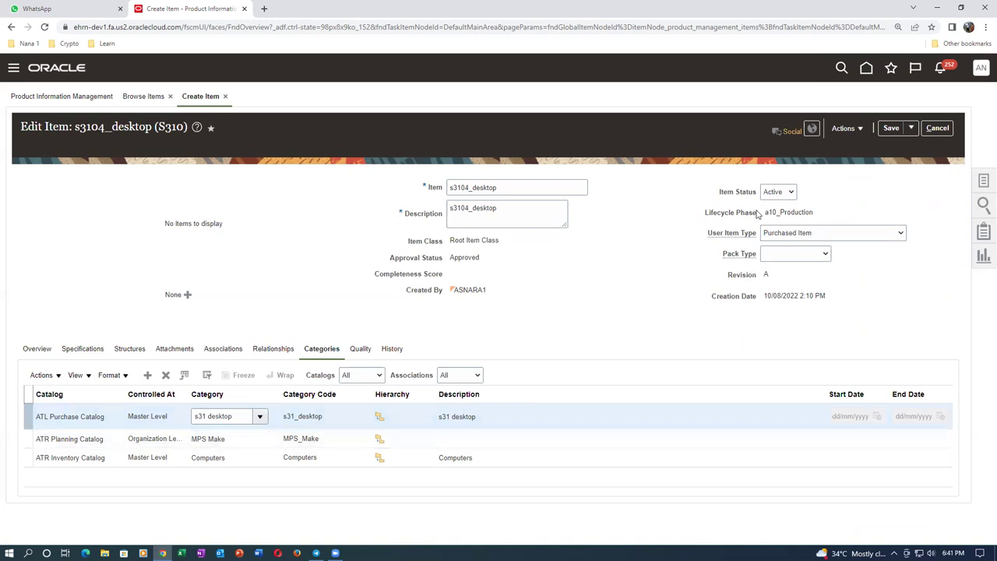
left_click(891, 130)
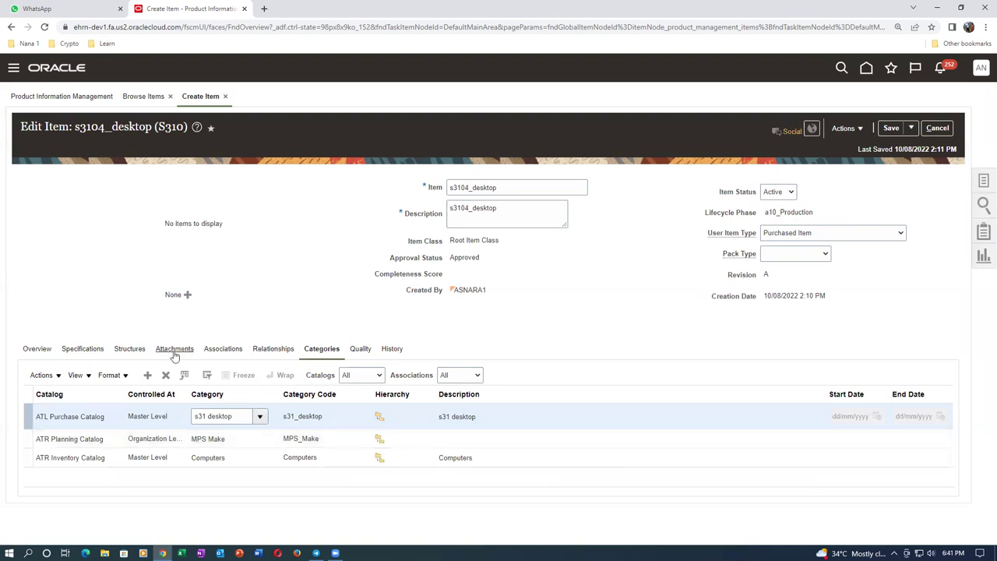
left_click(225, 351)
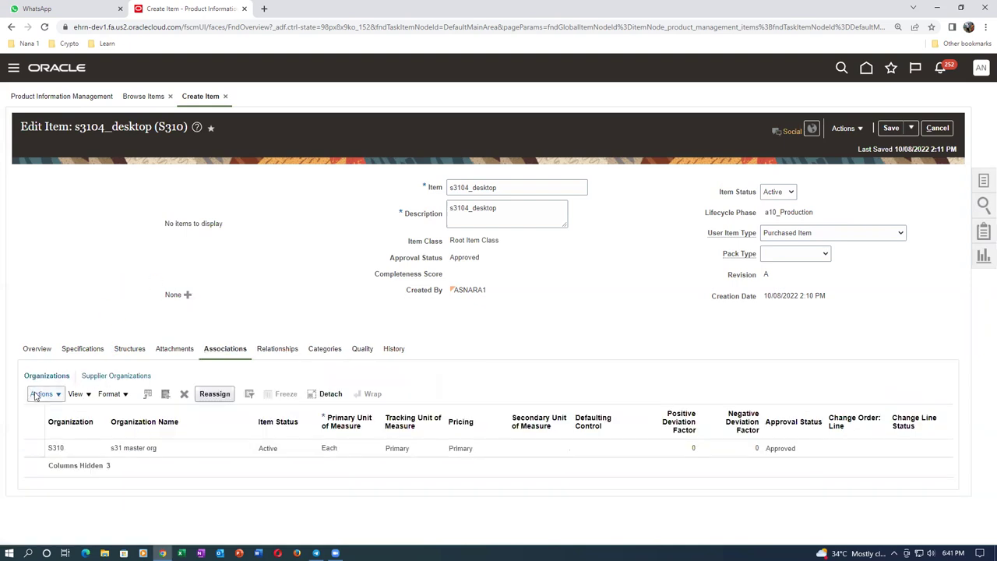
Assign organization S311 (s31 child 1) to s3104_desktop, then save and close the item
left_click(37, 394)
left_click(64, 431)
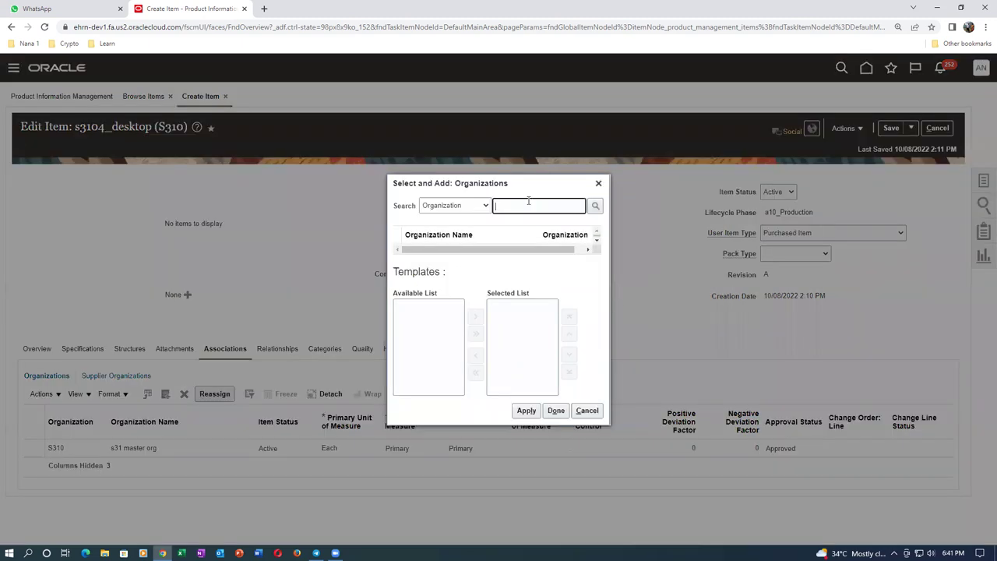
type("s311")
key("Return")
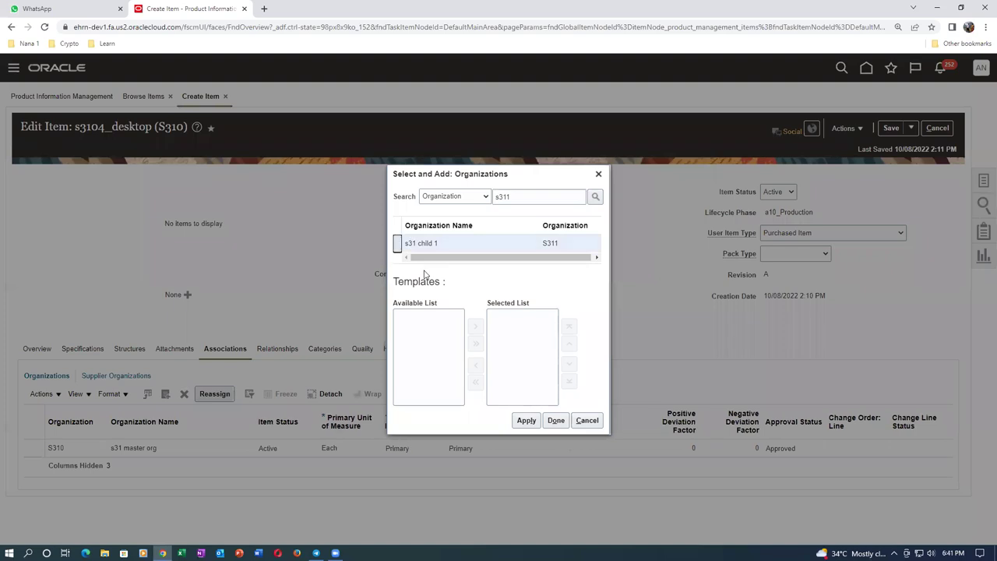
left_click(526, 421)
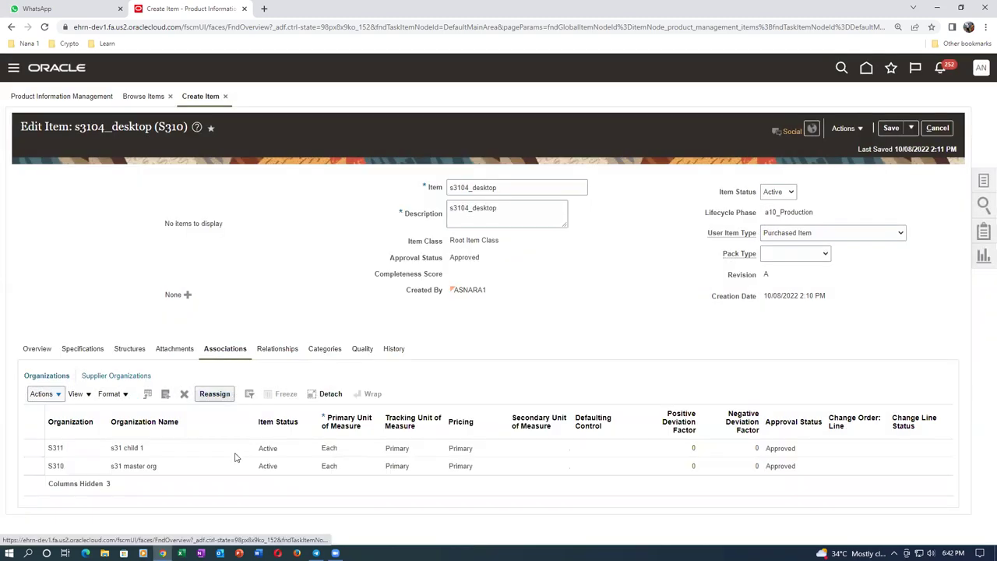
left_click(911, 128)
left_click(919, 150)
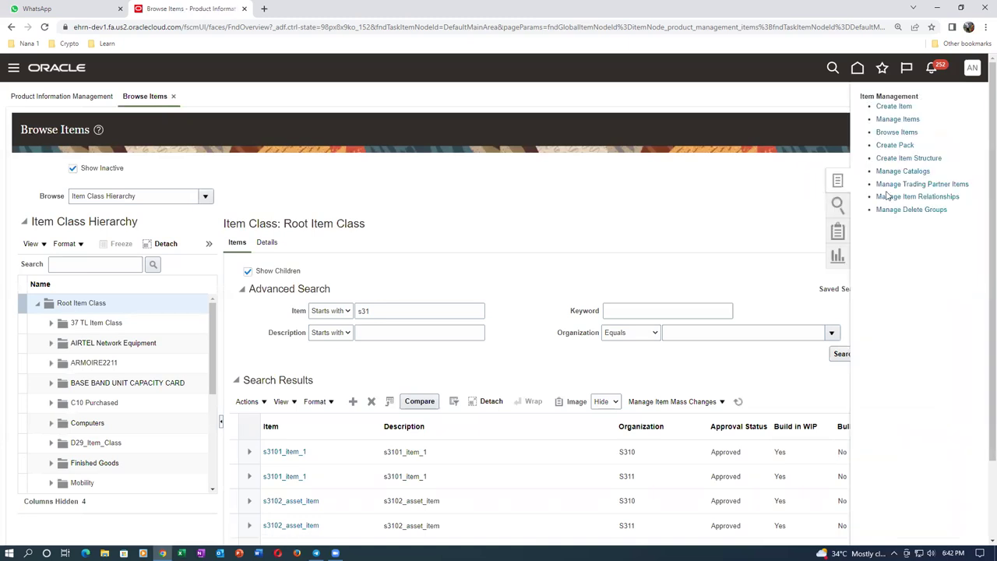
Start another new item for organization S310 with Root Item Class, accepting the warning
left_click(895, 106)
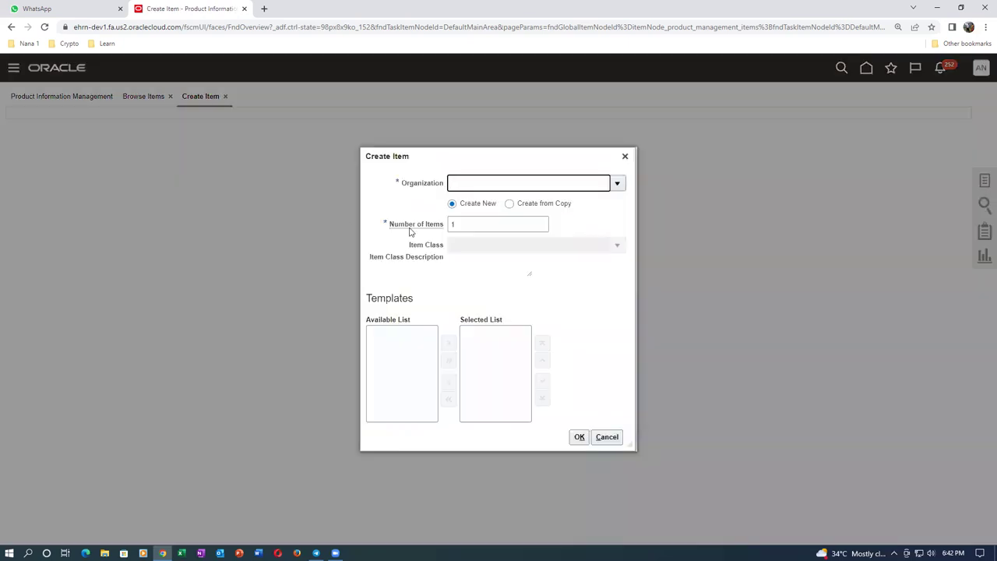
type("s31")
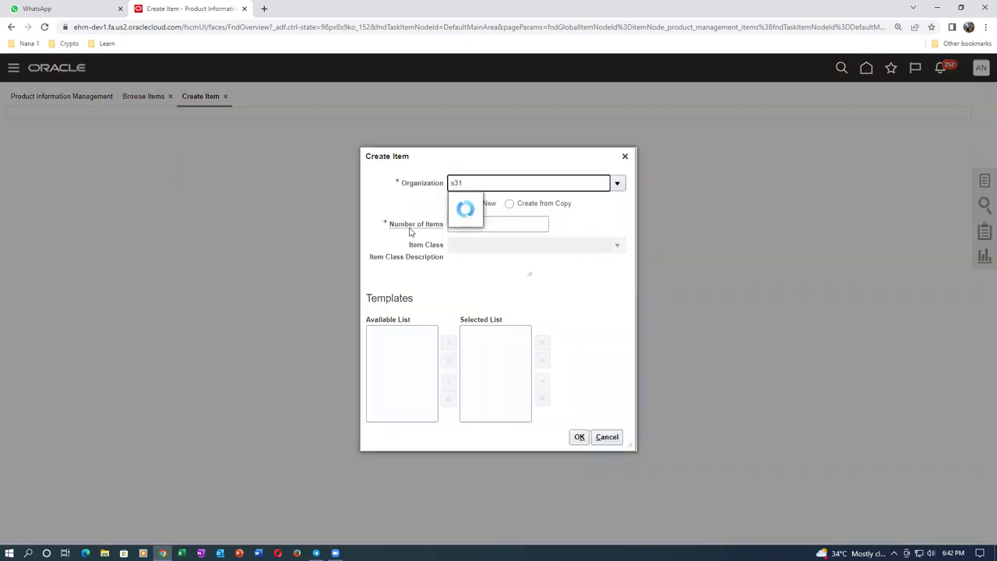
left_click(494, 204)
left_click(491, 202)
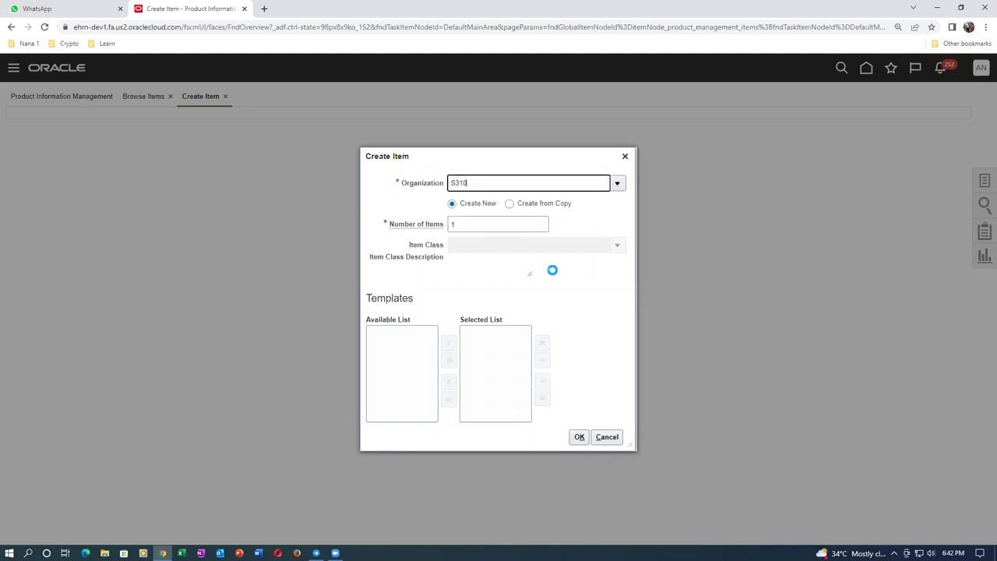
left_click(624, 435)
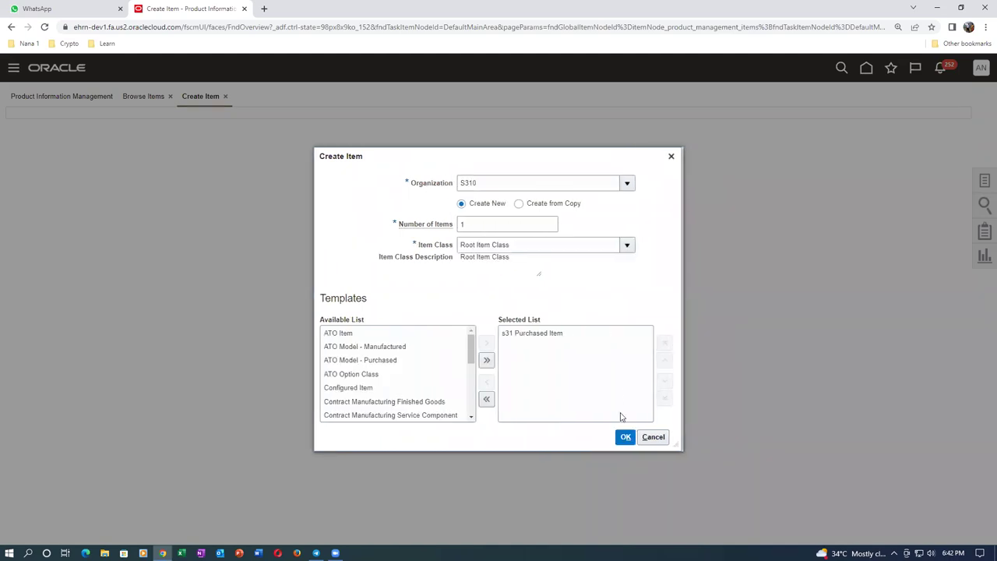
left_click(664, 325)
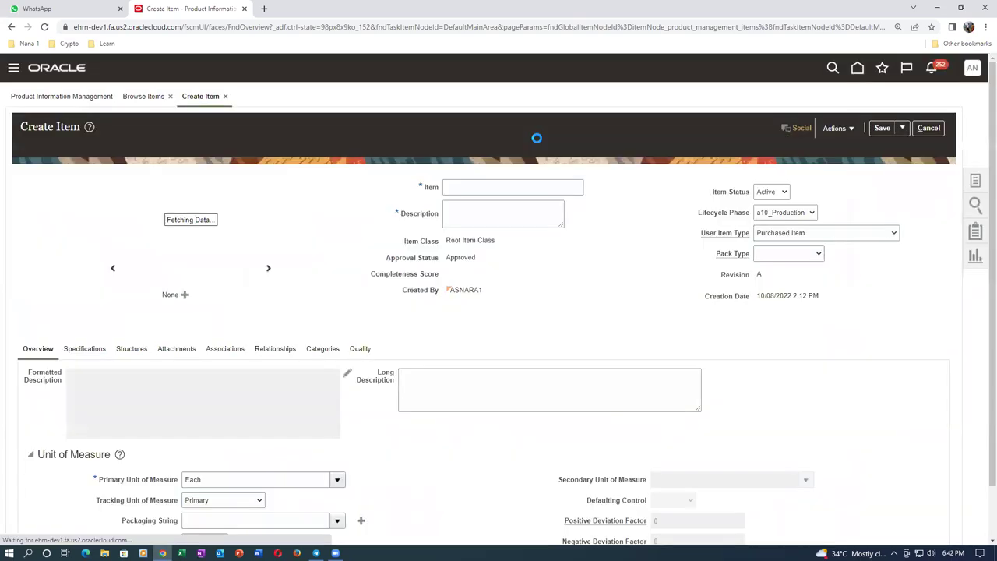
Create item s3105_laptop with matching description, save it, and view its organization associations
left_click(481, 189)
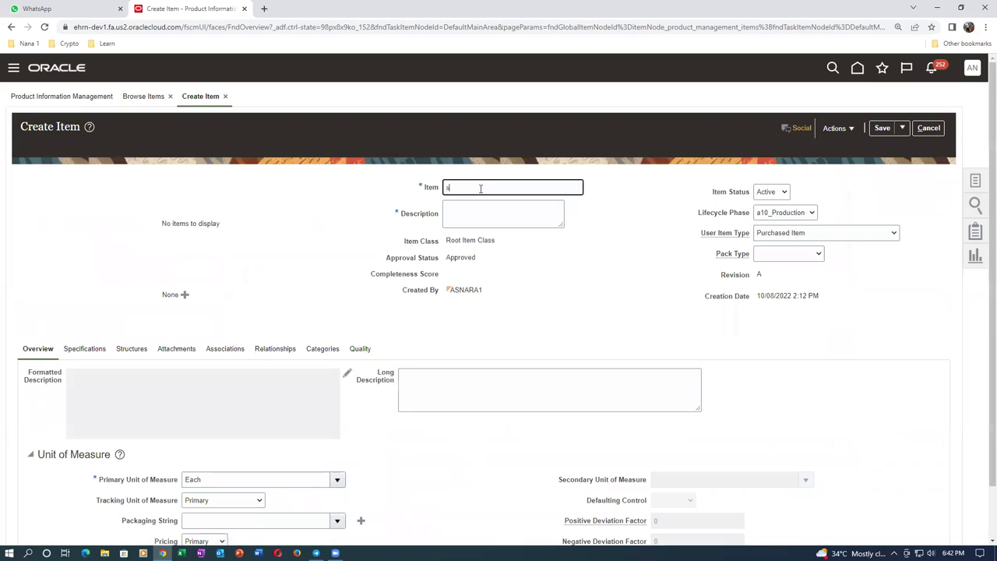
type("s3105_laptop")
key("ctrl+a")
key("ctrl+c")
left_click(489, 212)
key("ctrl+v")
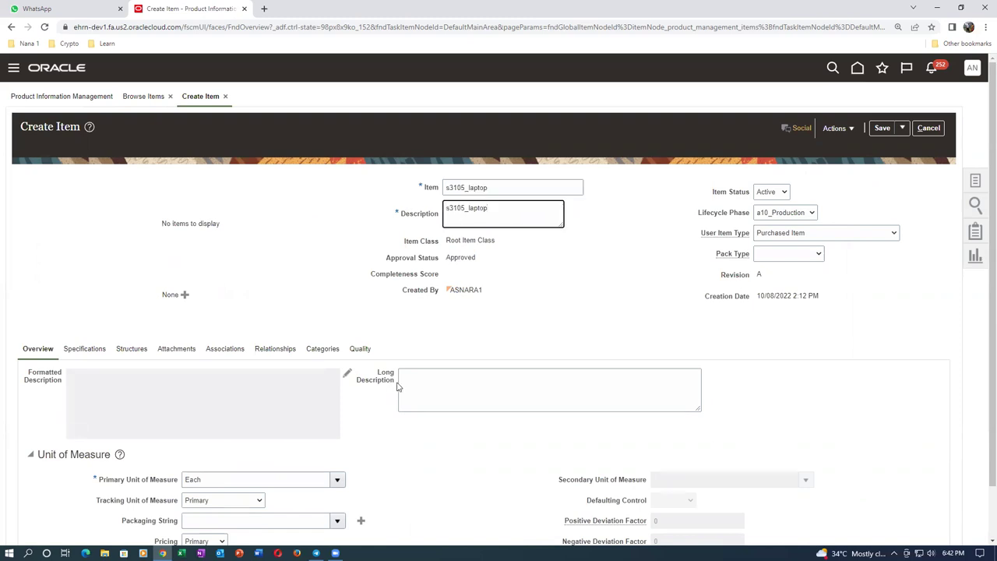
left_click(882, 128)
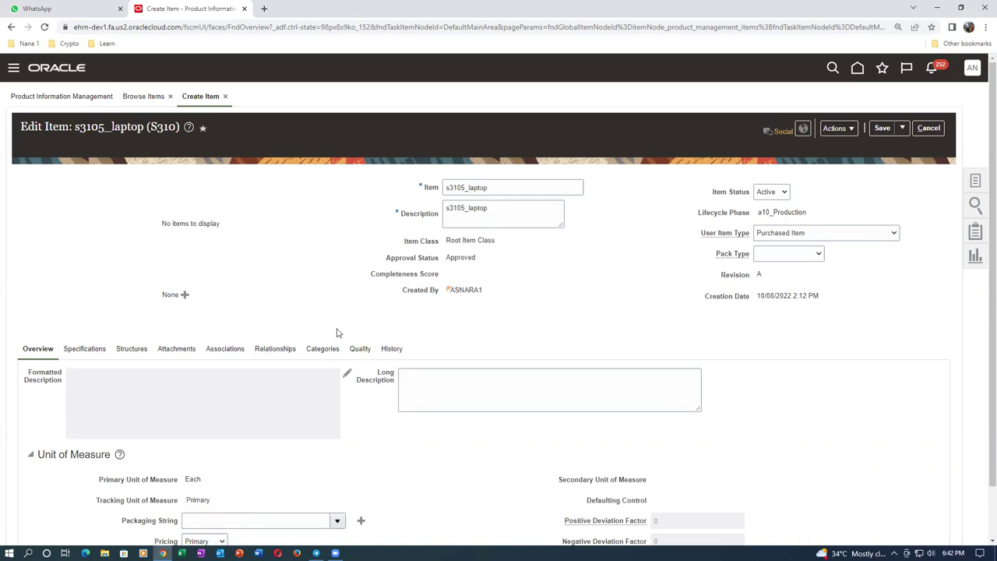
left_click(322, 351)
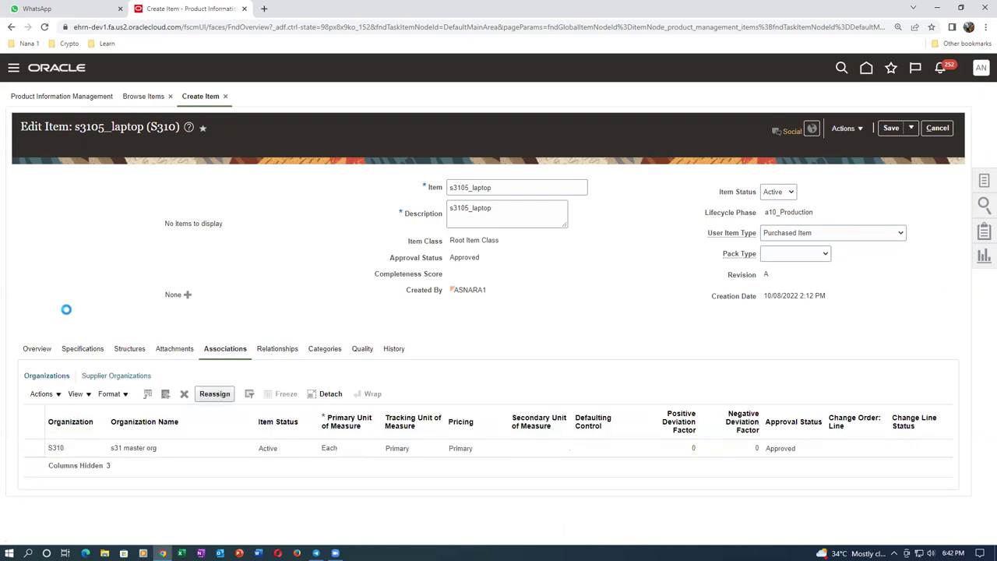
Assign organization S311 (s31 child 1) to item s3105_laptop
left_click(41, 394)
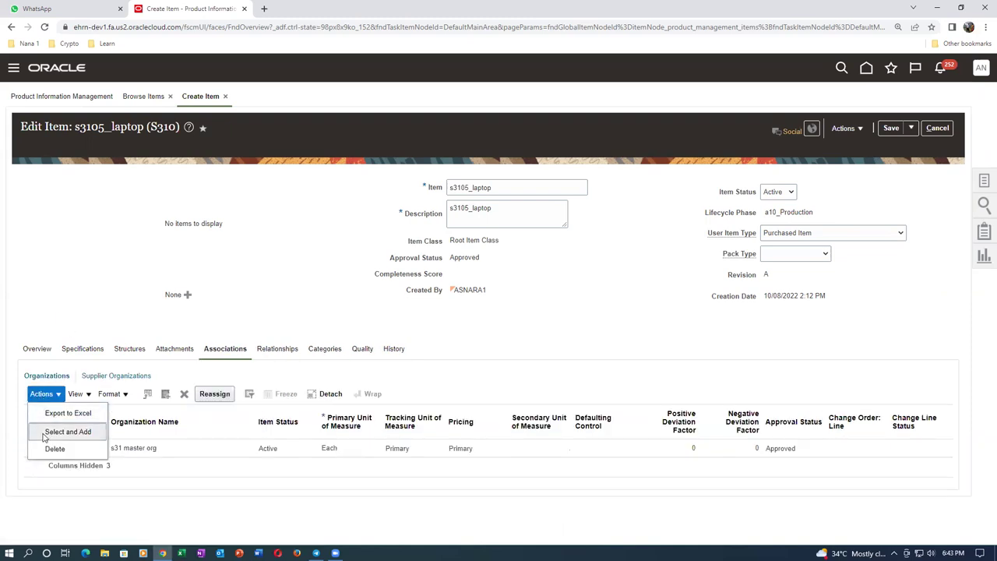
left_click(67, 431)
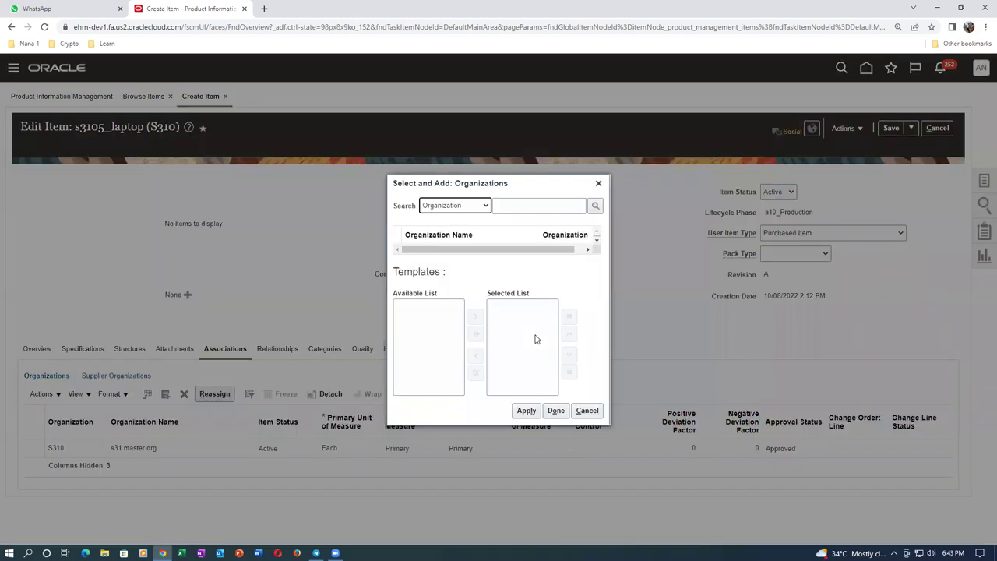
left_click(513, 207)
type("s31")
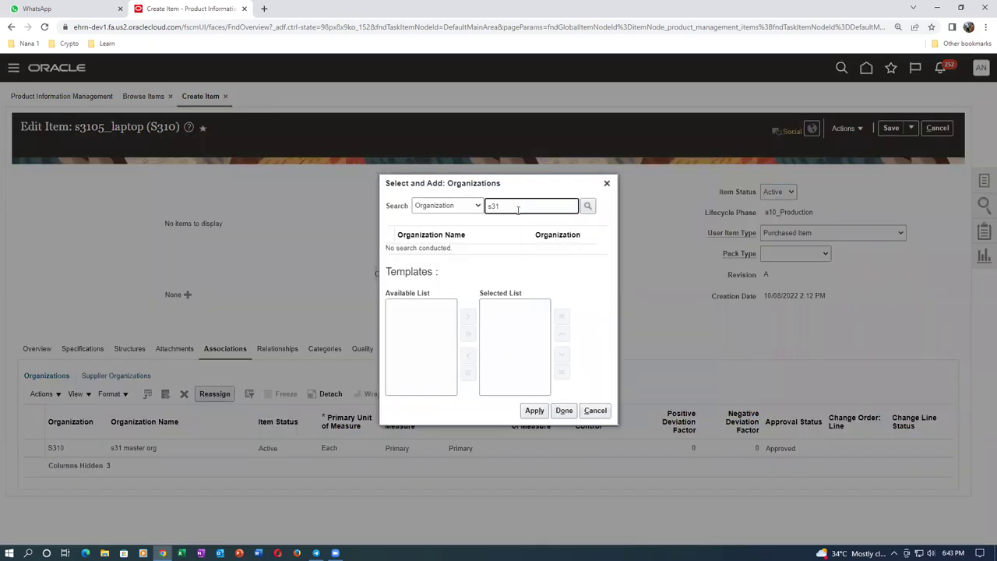
key("Return")
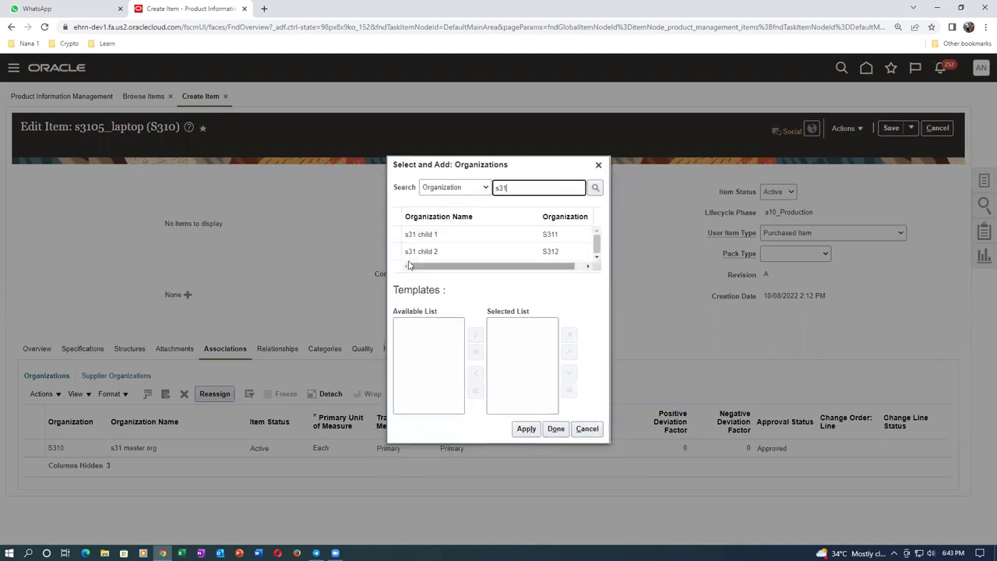
left_click(420, 233)
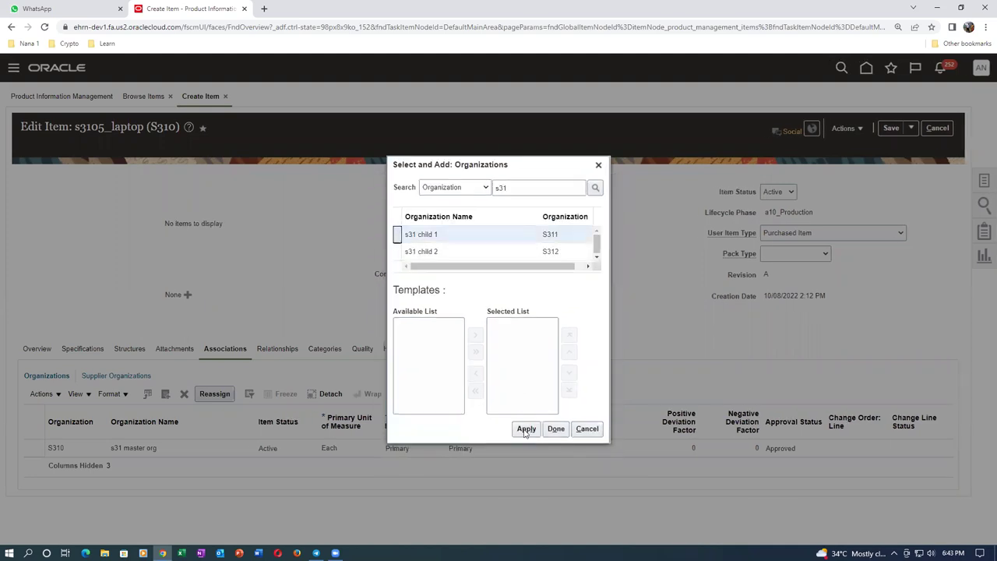
left_click(621, 430)
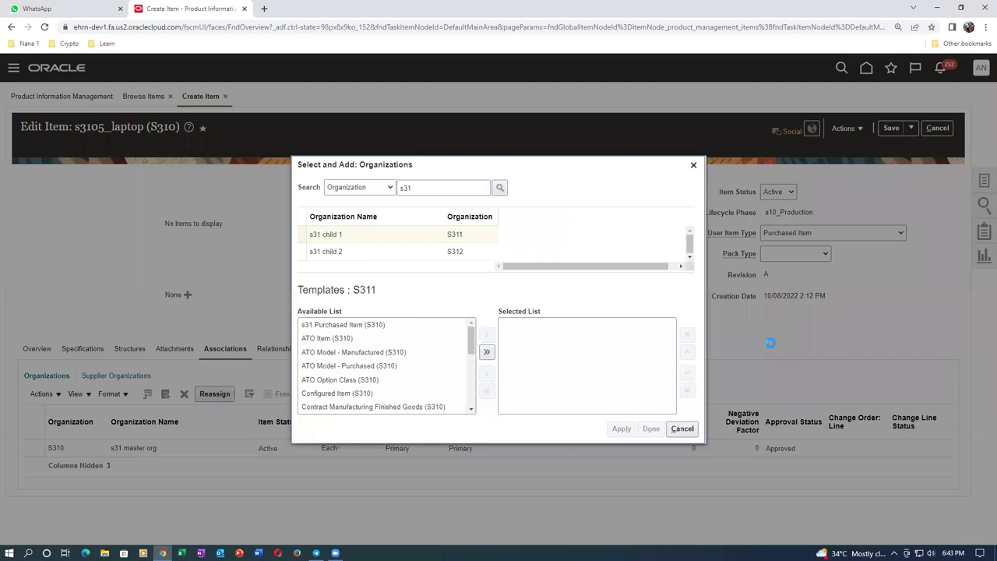
key("Escape")
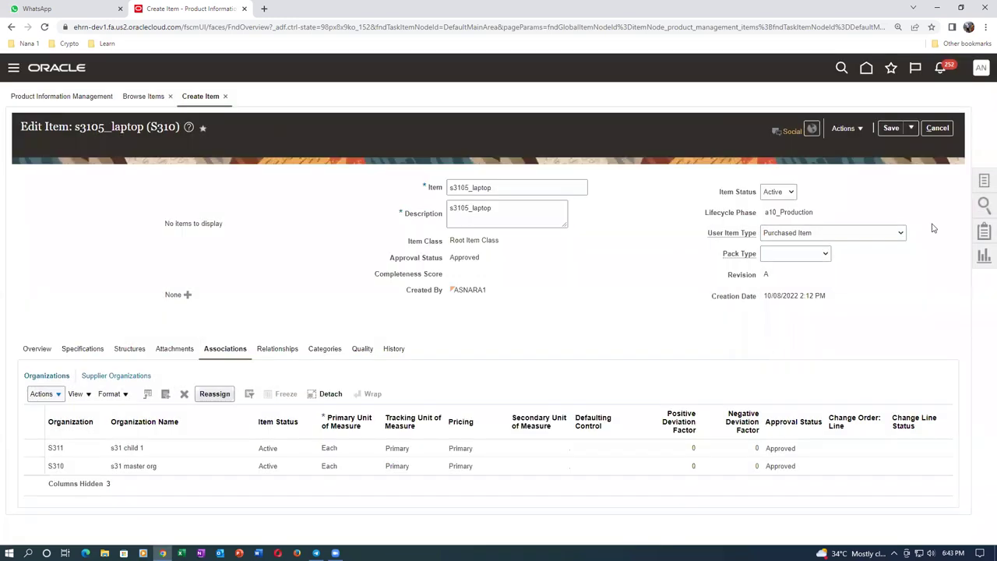
Save and close s3105_laptop, then switch over to Excel
left_click(913, 129)
left_click(916, 147)
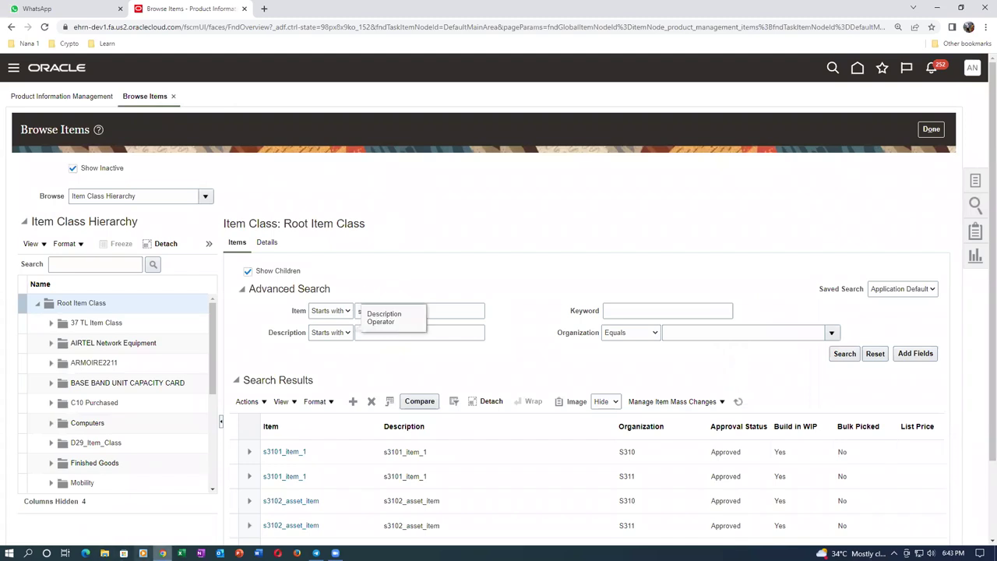
left_click(182, 554)
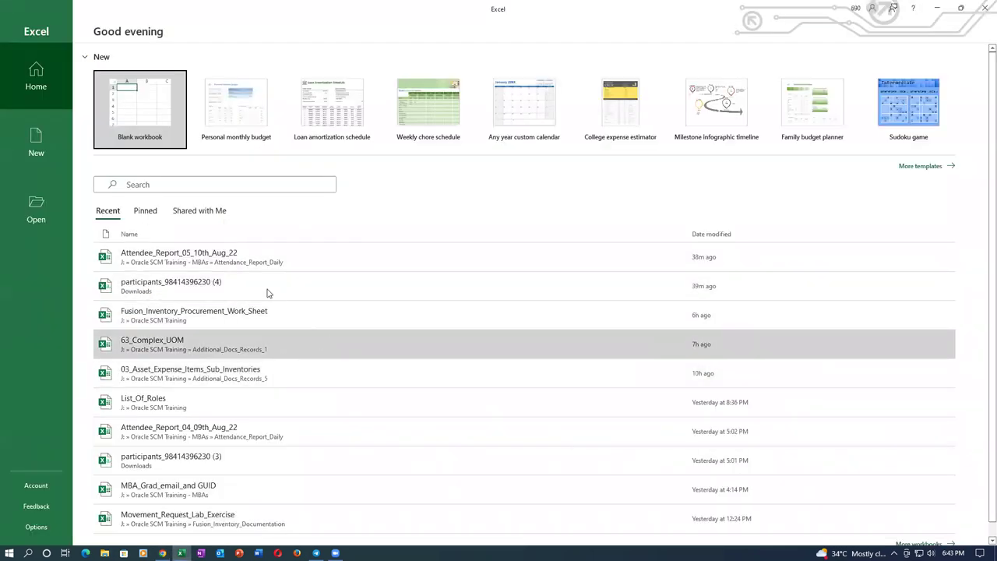
Copy 'Manage Chart Of Accounts Value Sets' from Fusion_Inventory_Procurement_Work_Sheet, then close Oracle's Browse Items page
left_click(264, 328)
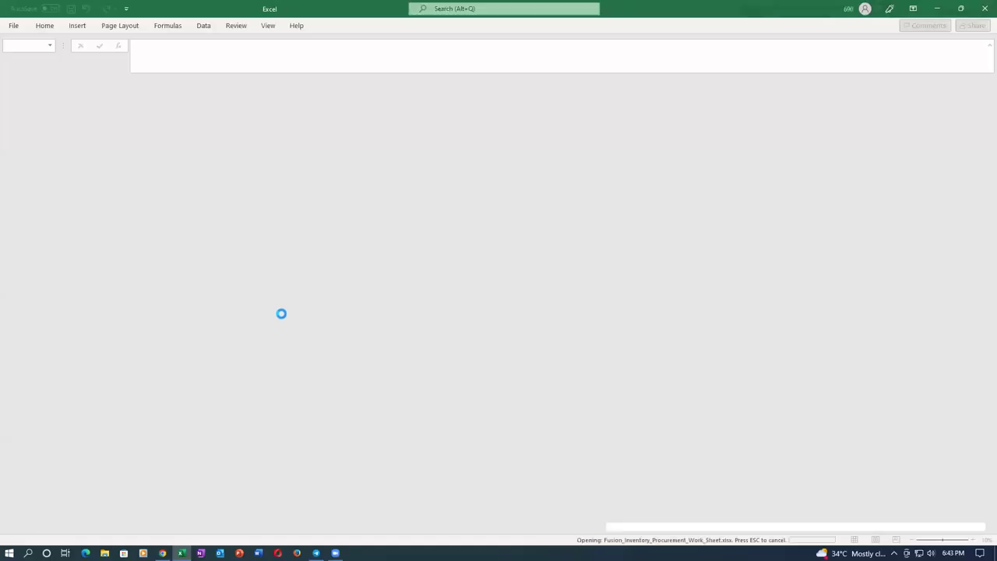
left_click(497, 295)
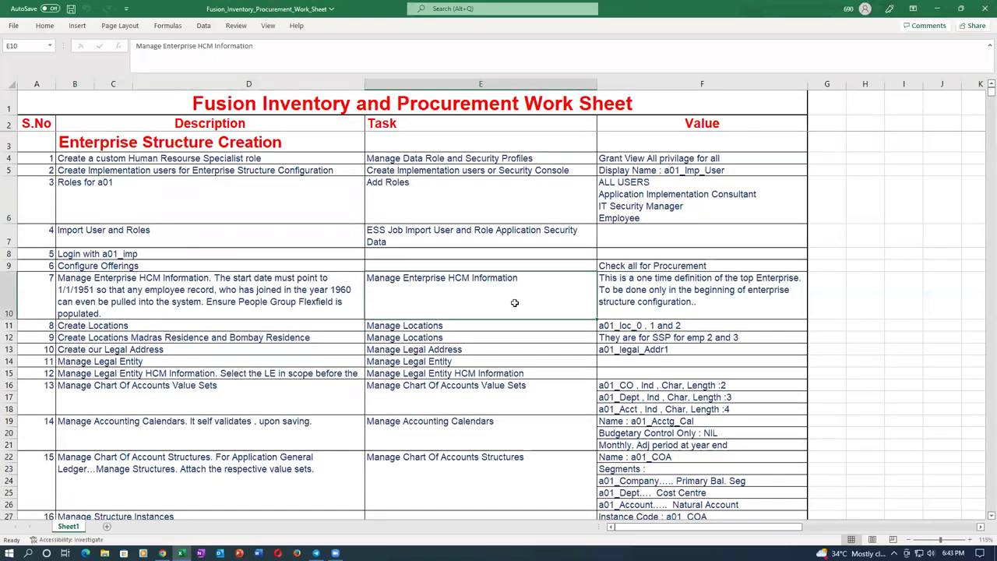
scroll(515, 302, "down", 5)
left_click(514, 302)
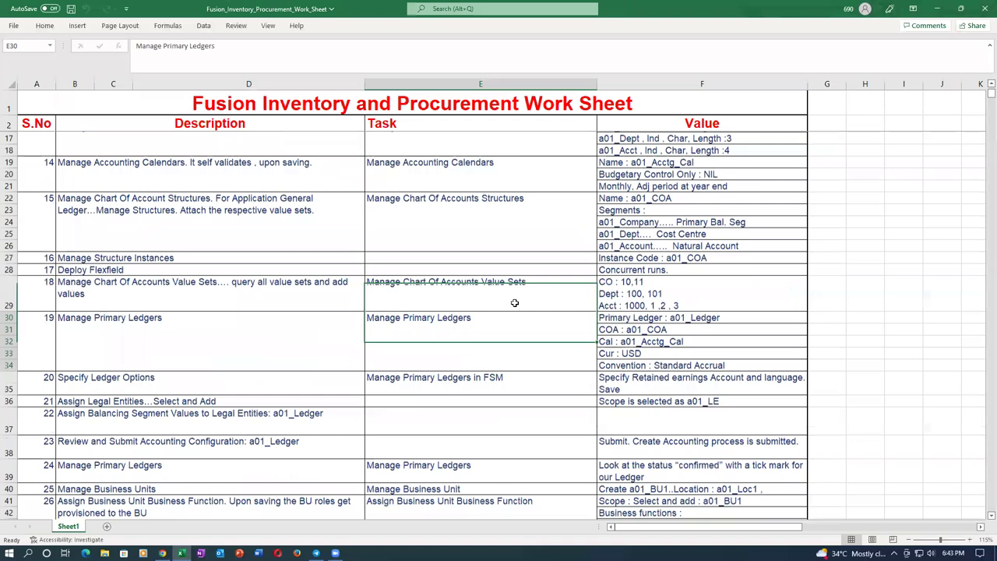
scroll(513, 314, "down", 3)
left_click(430, 176)
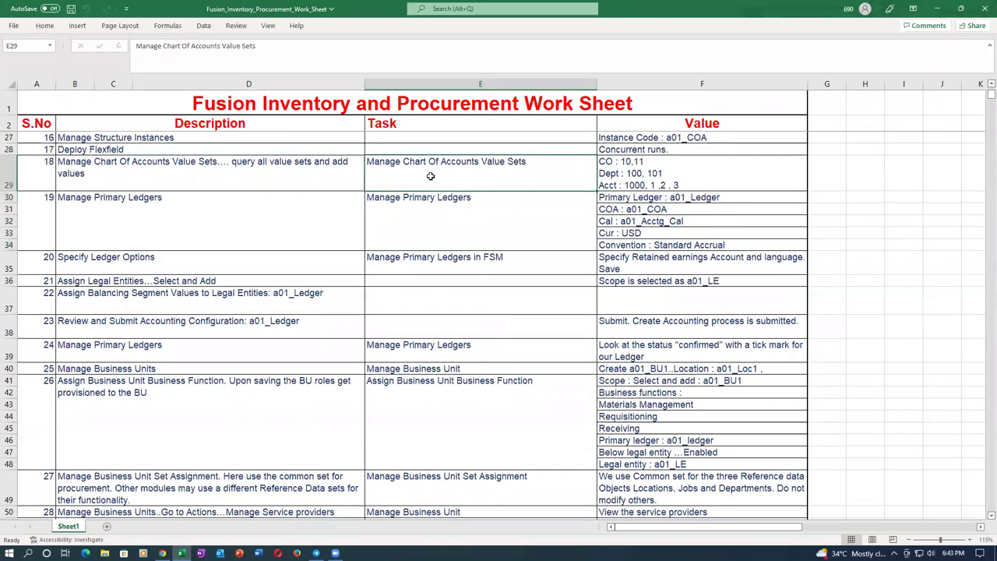
key("ctrl+c")
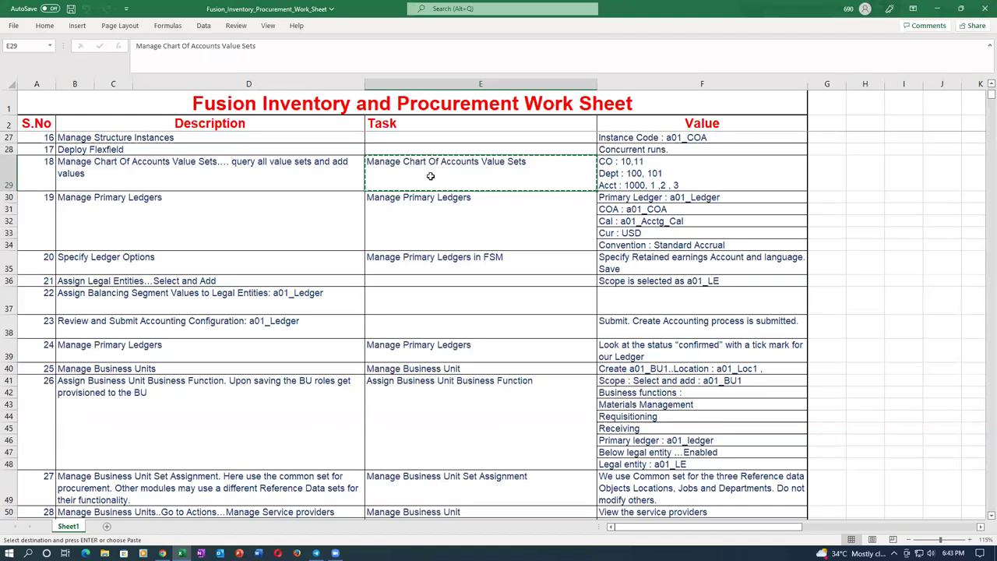
key("alt+Tab")
left_click(931, 130)
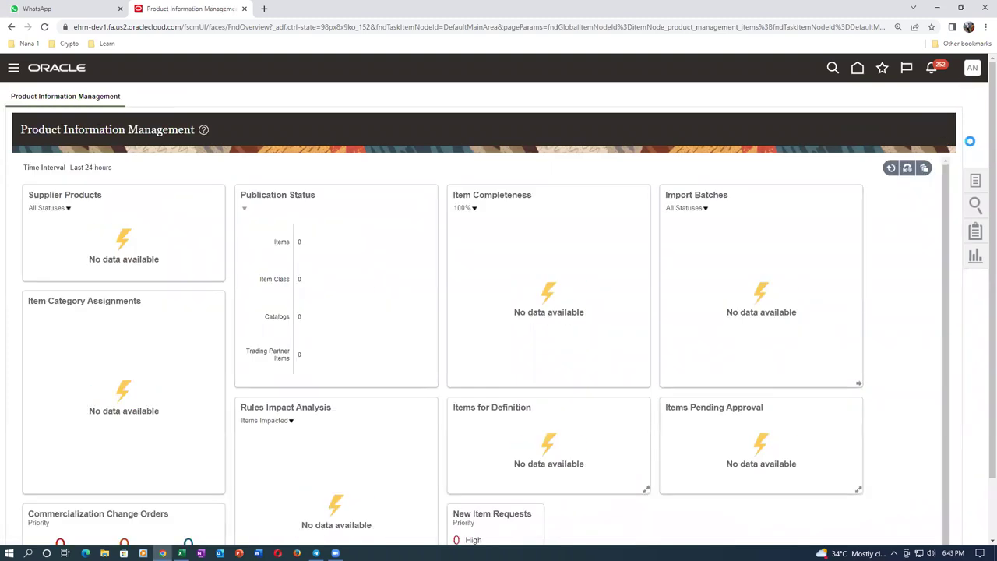
Open the Manage Chart of Accounts Value Sets task from Setup and Maintenance
left_click(972, 68)
left_click(782, 240)
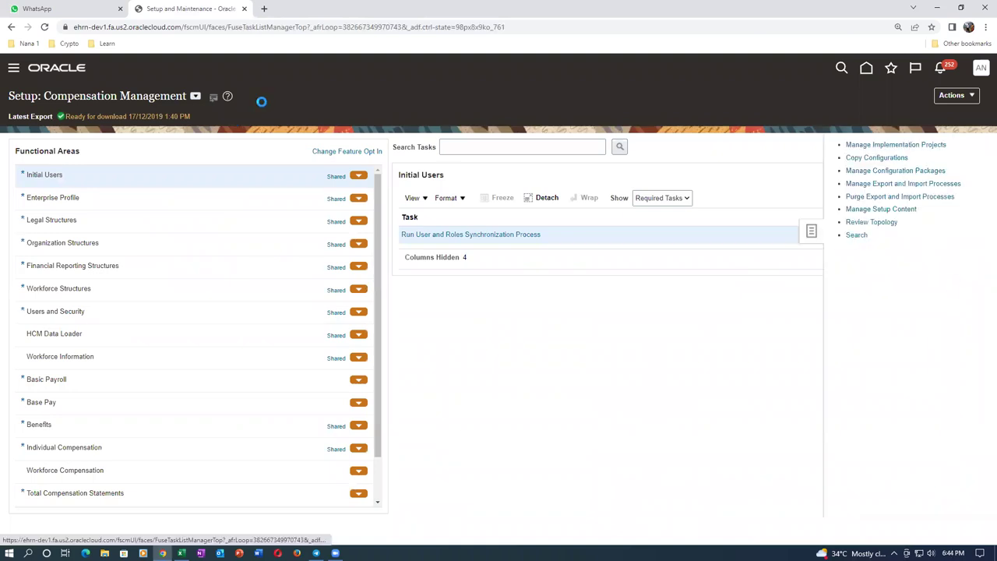
left_click(287, 136)
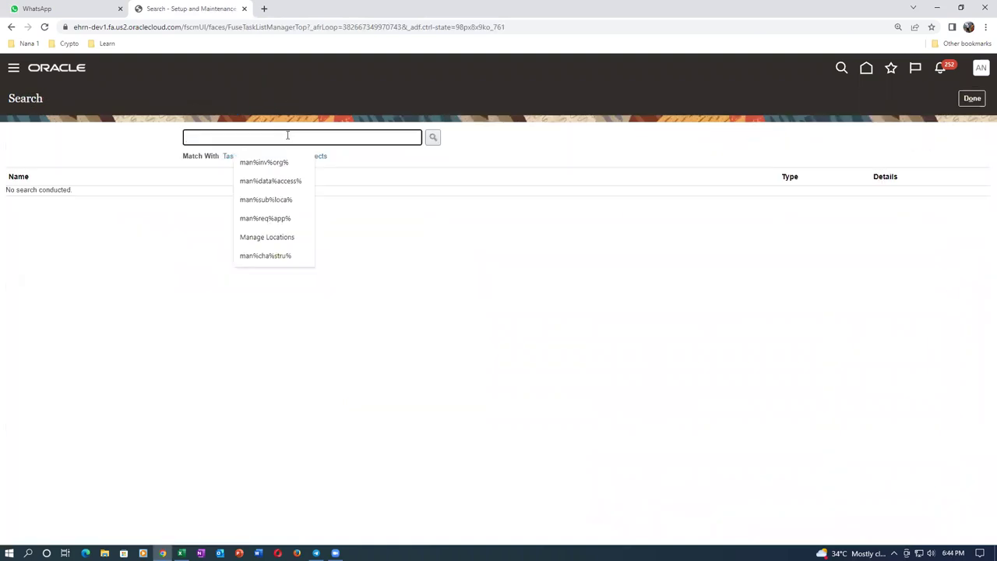
key("ctrl+v")
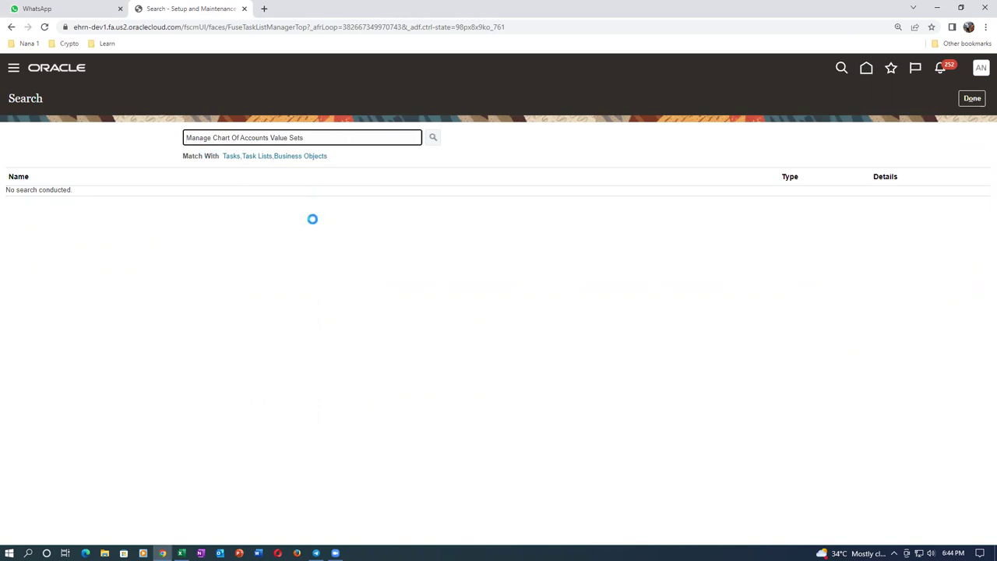
left_click(75, 194)
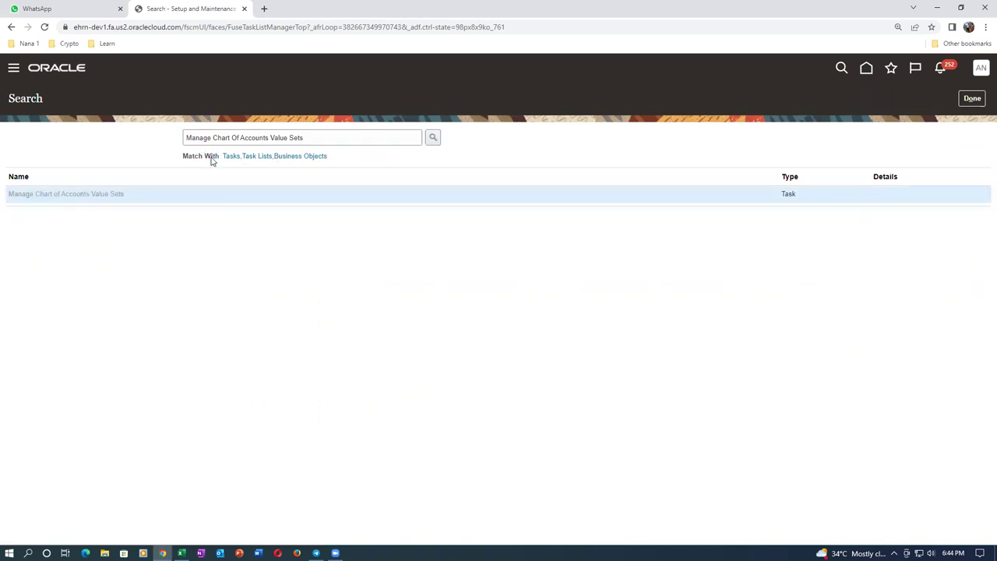
Search value set code s31 and open the values of s31 accounting VS 3
left_click(170, 148)
type("s31")
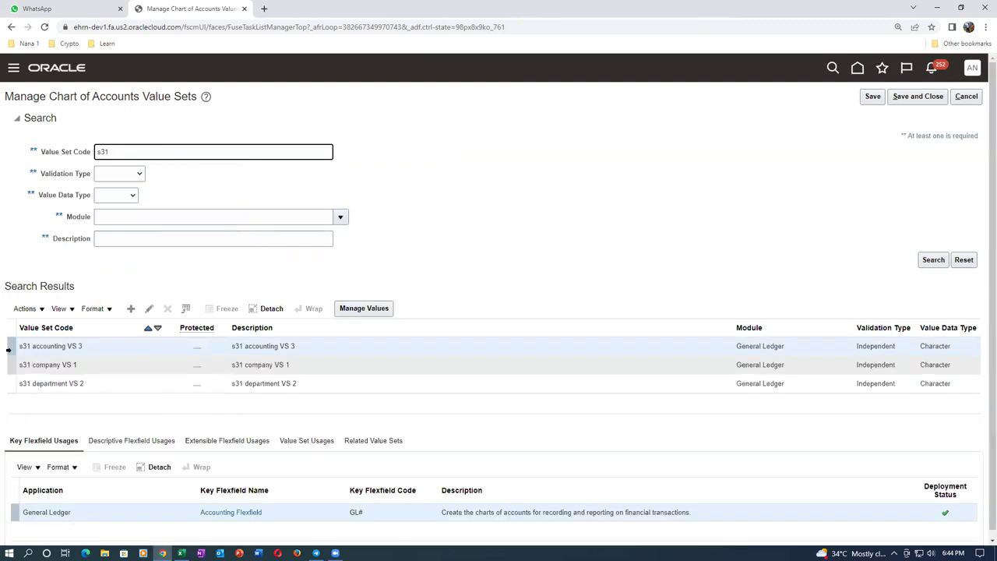
left_click(10, 348)
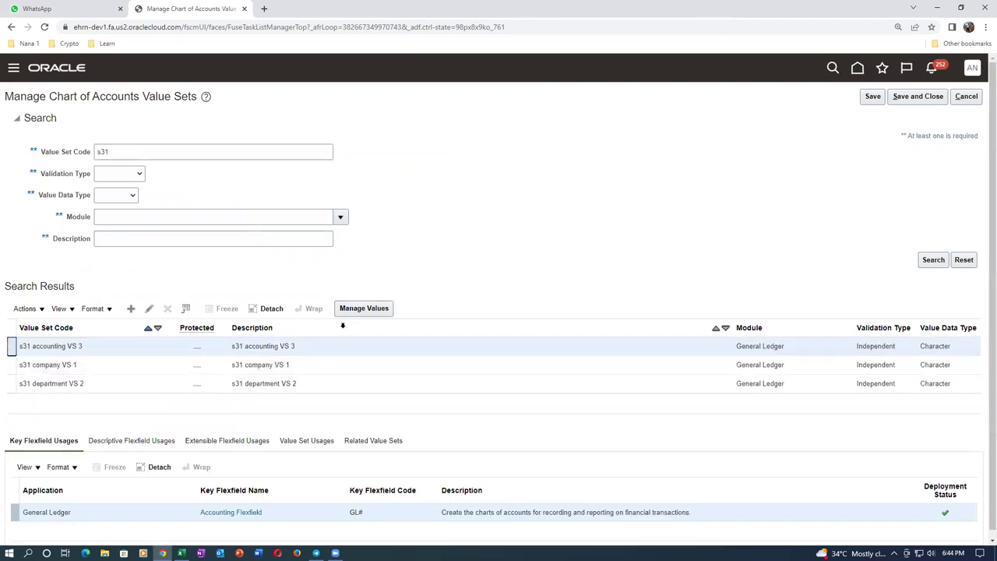
left_click(364, 309)
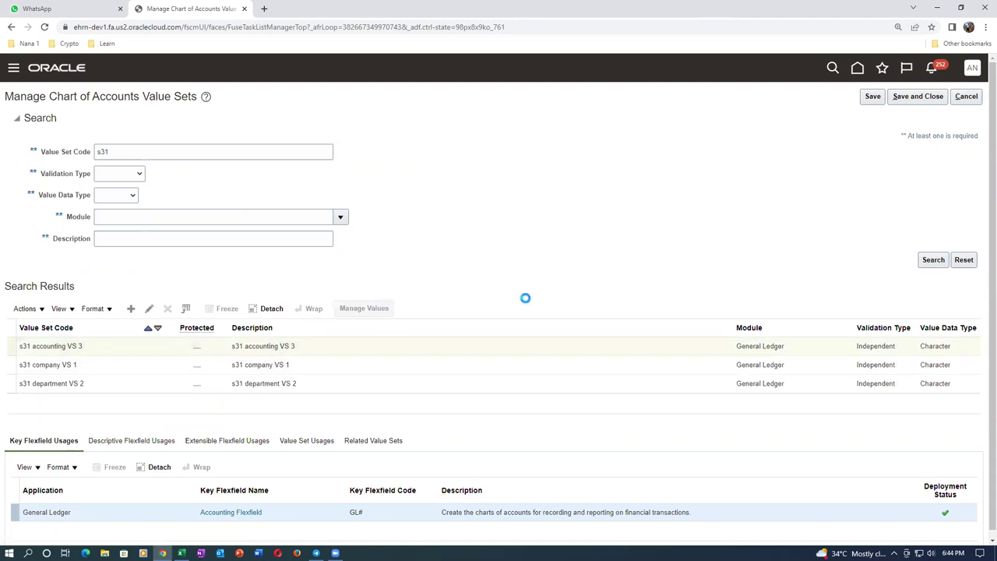
left_click(943, 215)
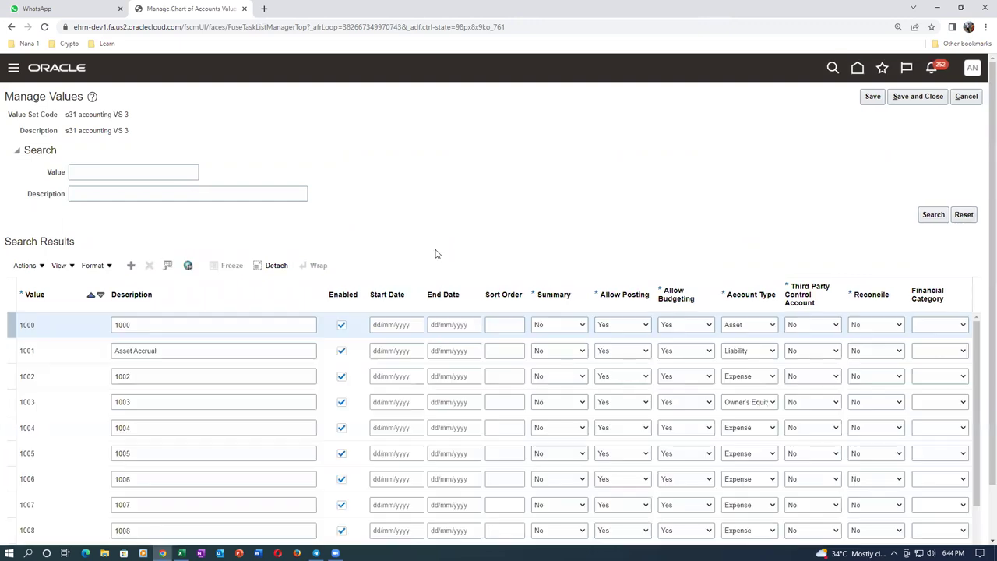
scroll(436, 257, "down", 1)
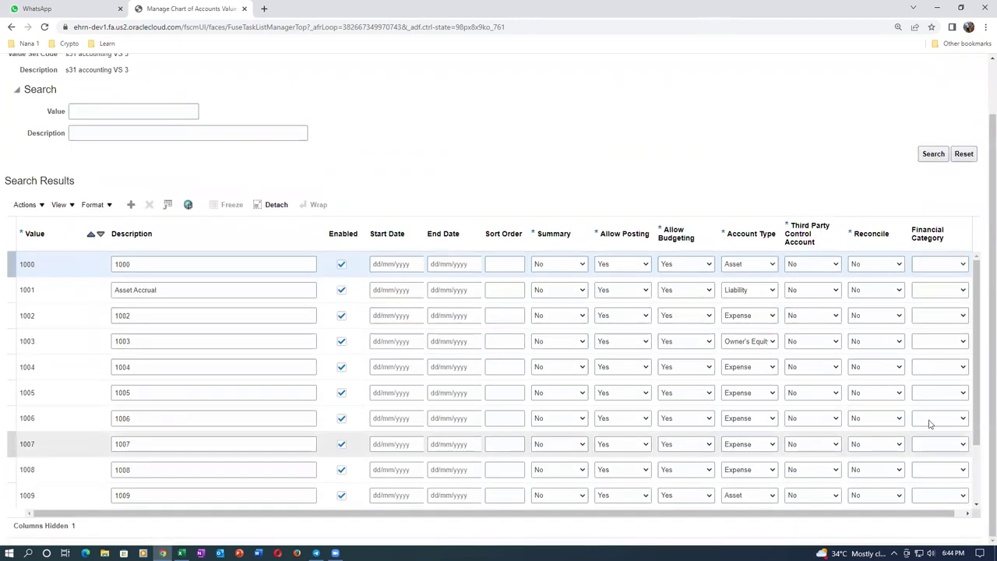
left_click_drag(972, 431, 982, 483)
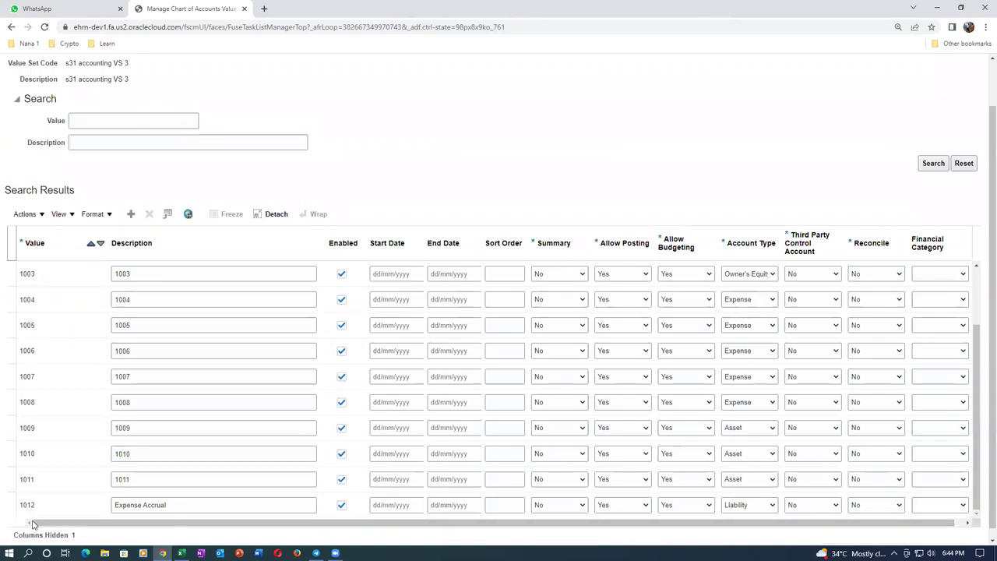
left_click(131, 214)
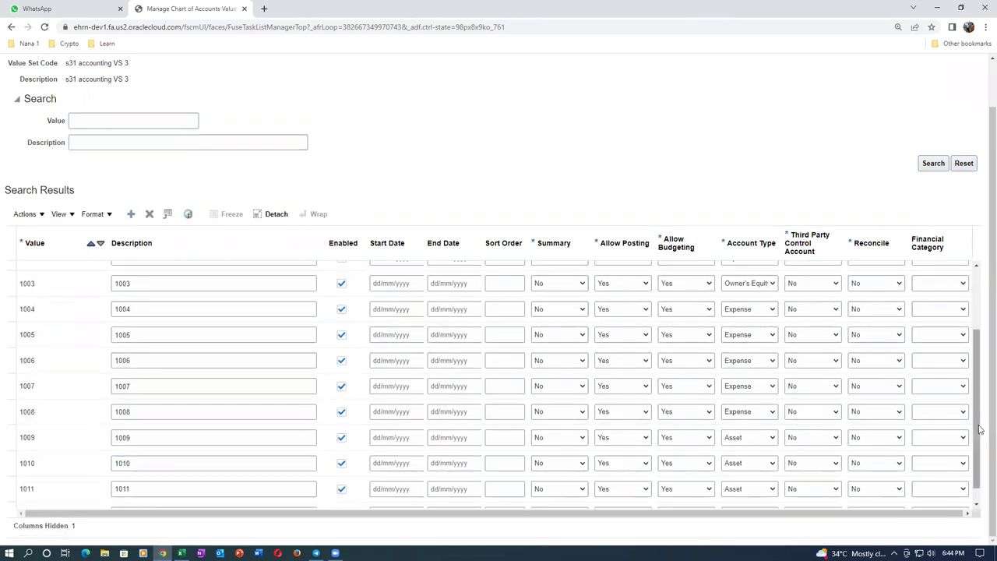
left_click_drag(978, 428, 980, 330)
left_click(68, 272)
key("Tab")
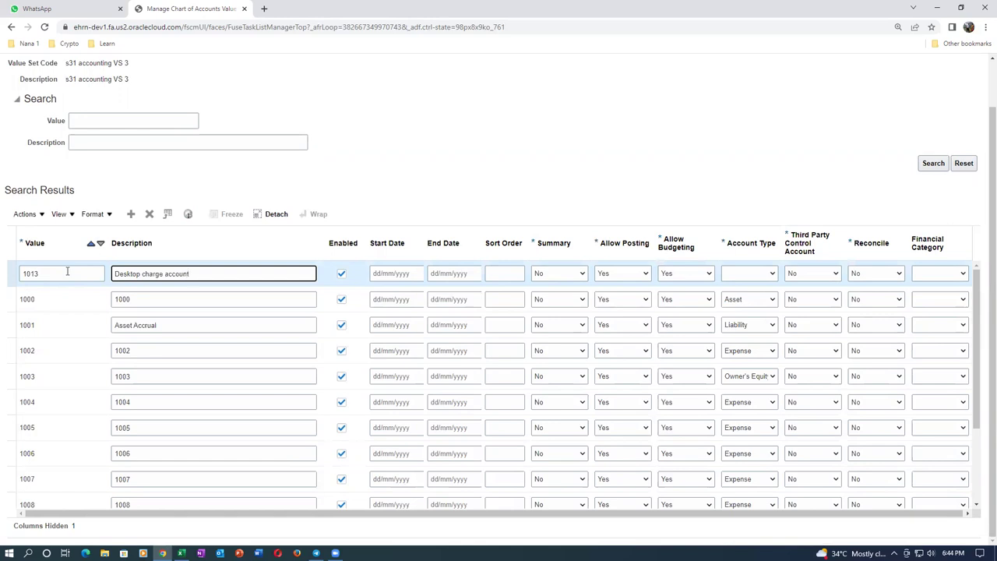
left_click(149, 213)
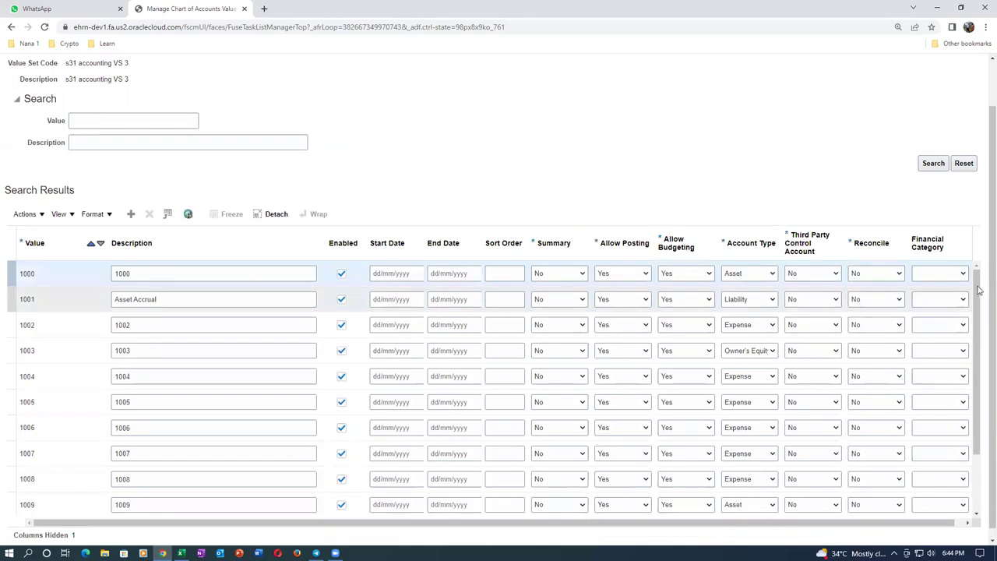
left_click_drag(978, 289, 982, 396)
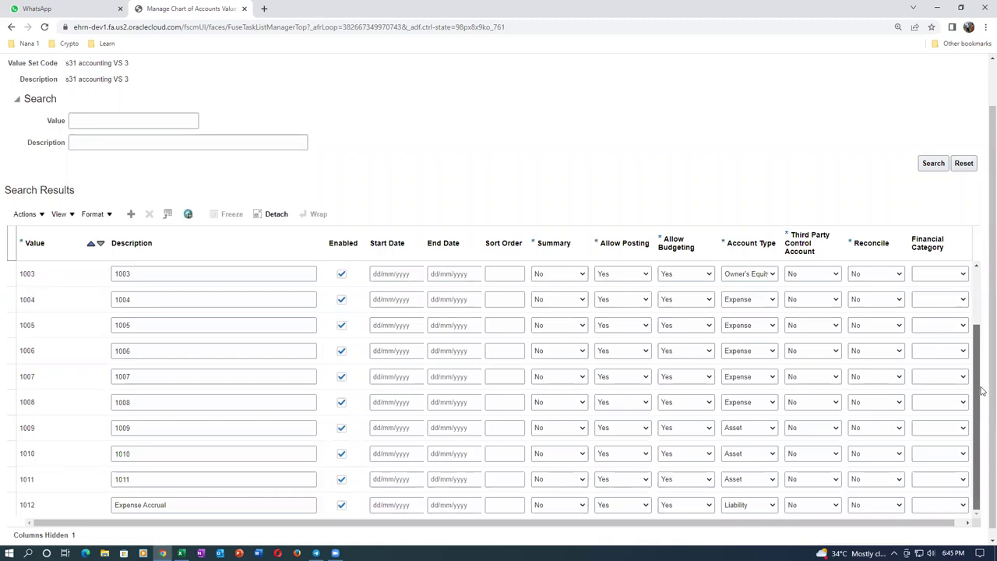
mouse_move(982, 443)
left_mouse_down()
mouse_move(982, 299)
mouse_move(983, 424)
left_mouse_up()
scroll(982, 148, "up", 1)
left_click(969, 98)
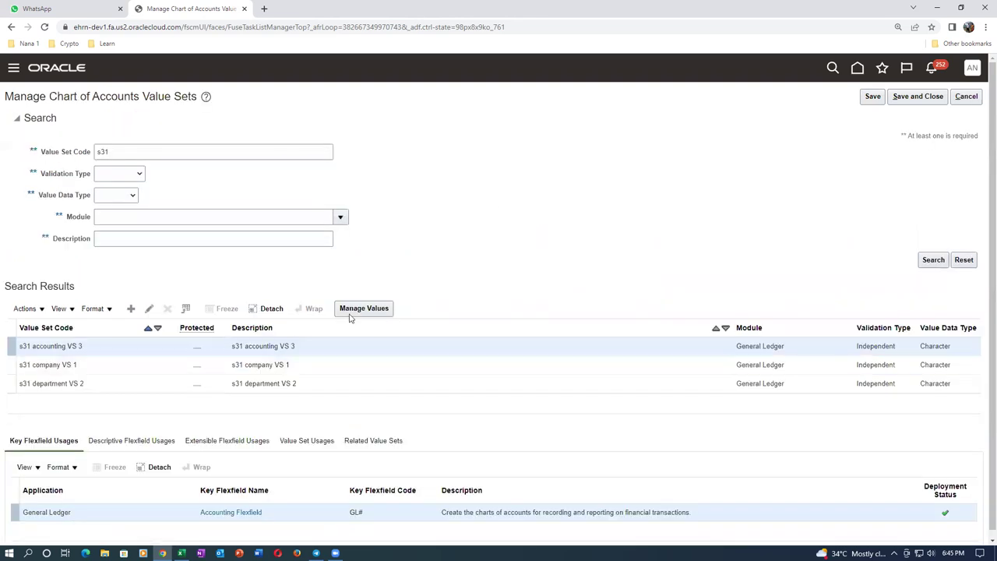
Add value 1013 'Desktop charge account' with Account Type Asset to s31 accounting VS 3
left_click(364, 309)
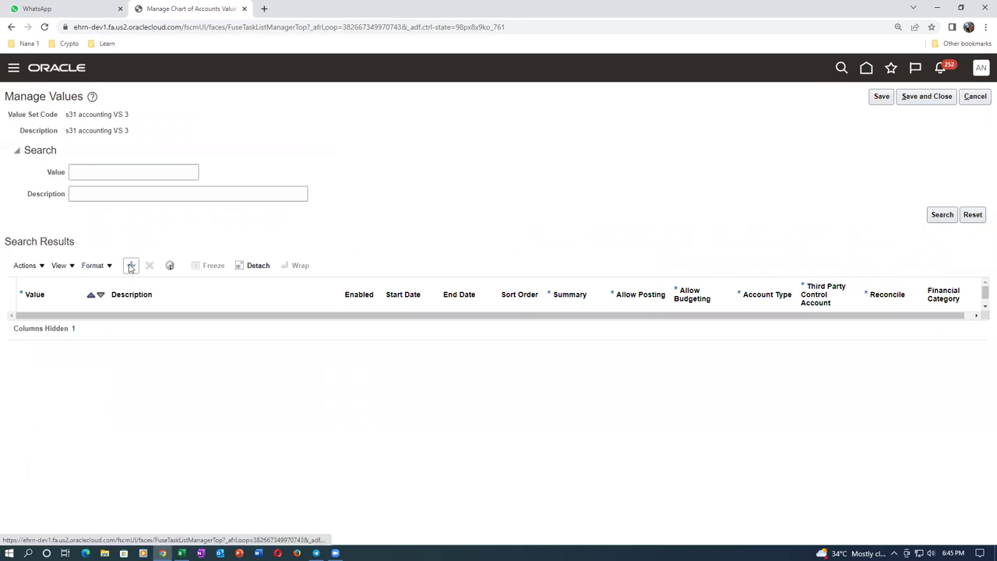
left_click(78, 326)
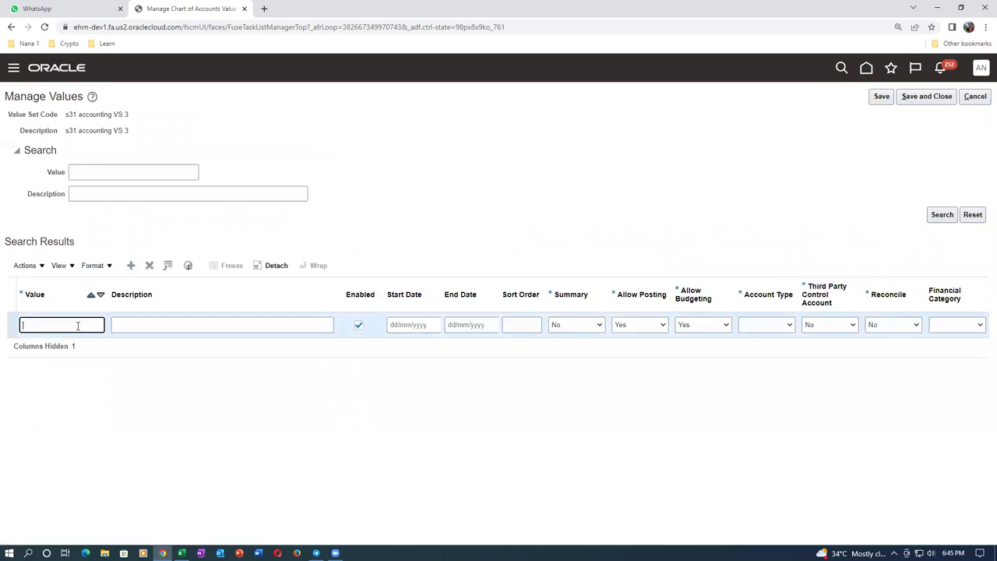
type("1013")
key("Tab")
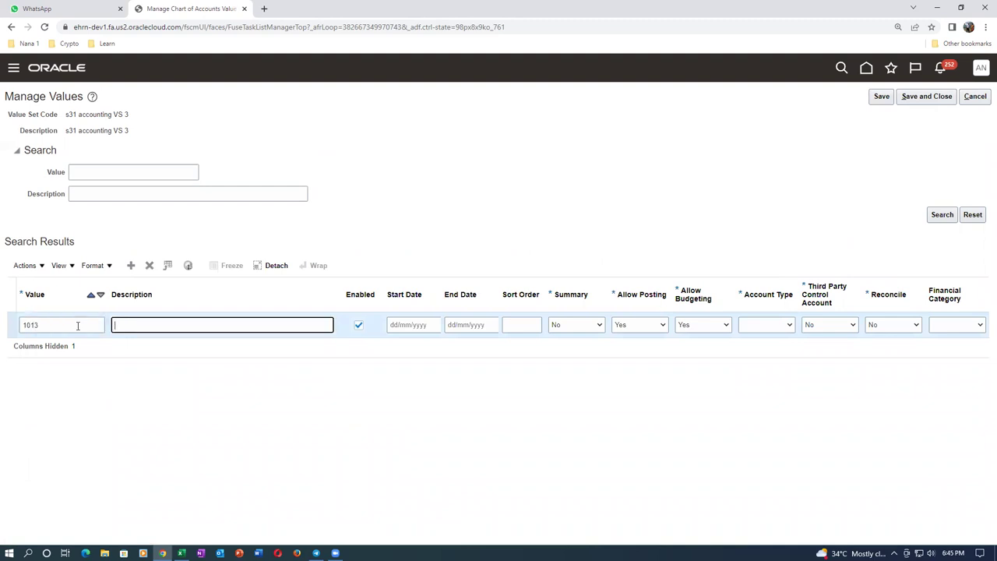
type("Desktopo")
key("BackSpace")
type("charge account")
left_click(764, 331)
left_click(749, 346)
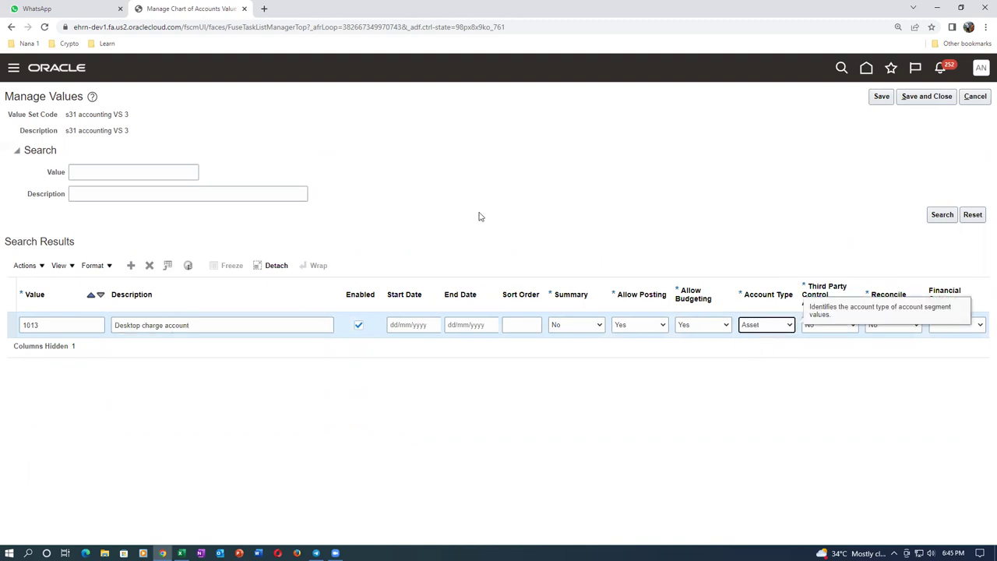
Add value 1014 'laptop charge account' as Asset, then save and close
left_click(131, 265)
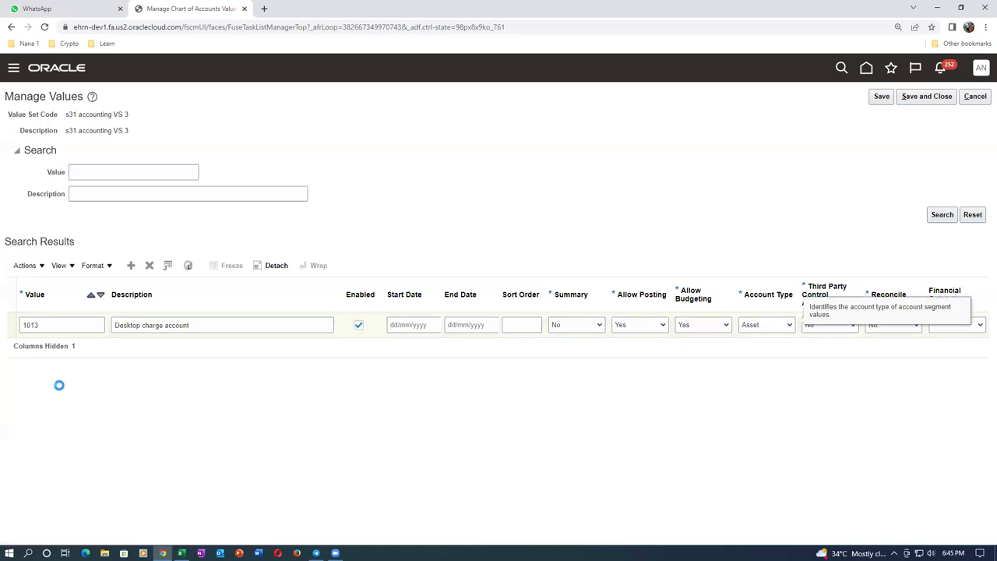
left_click(60, 326)
type("1014")
key("Tab")
type("laptop charge account")
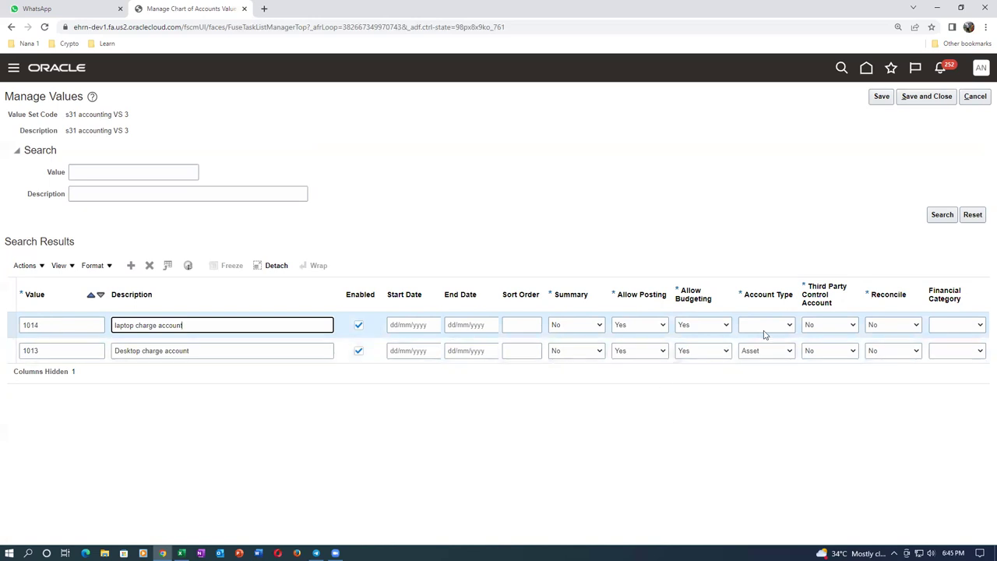
left_click(766, 327)
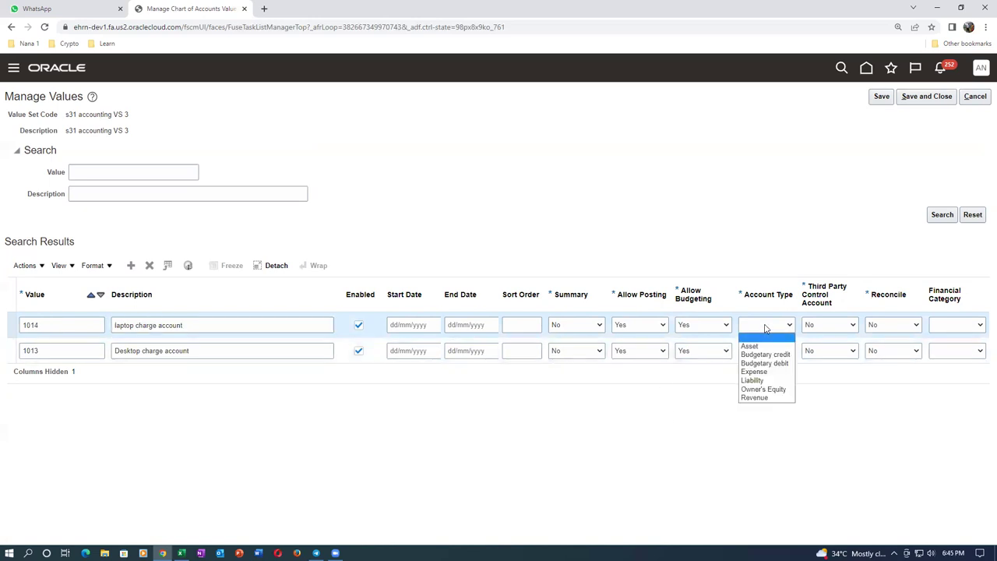
left_click(766, 346)
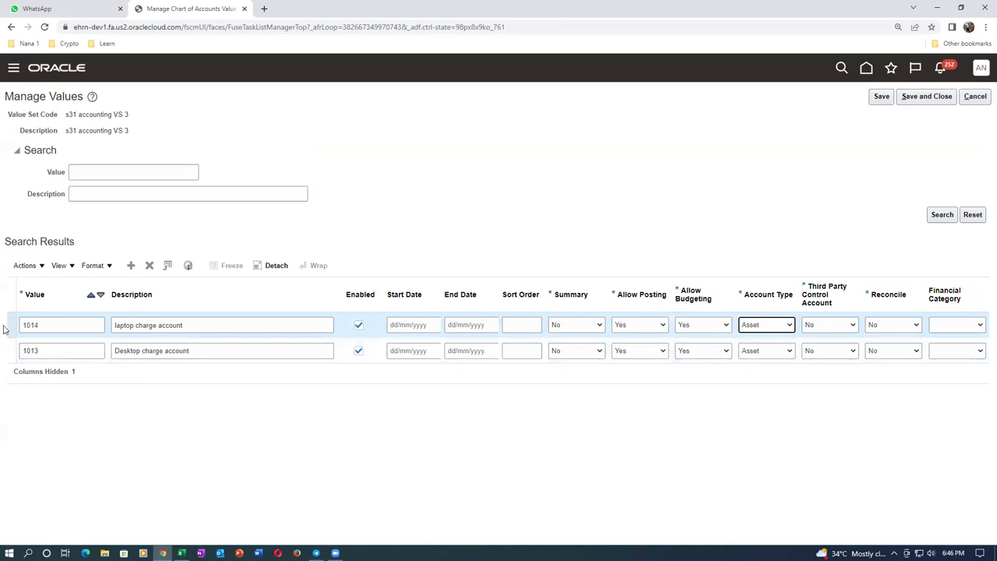
left_click(942, 99)
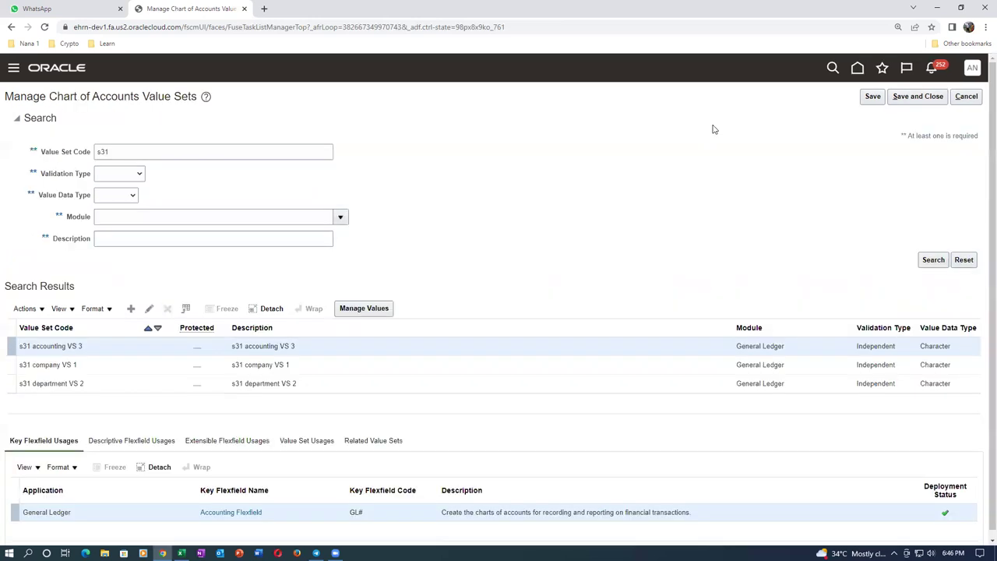
Save the value set, return to setup, and switch the offering to Procurement
left_click(918, 99)
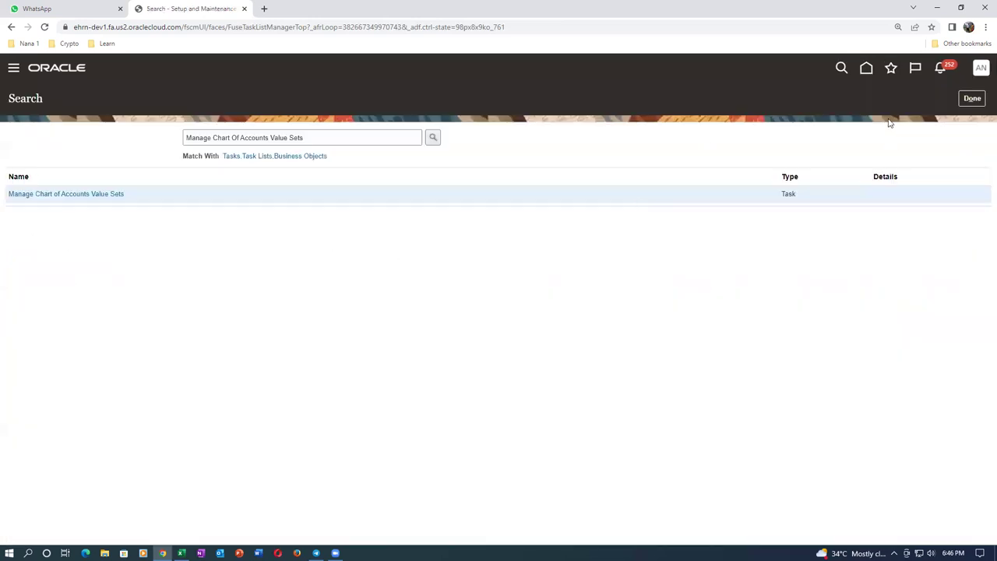
left_click(972, 98)
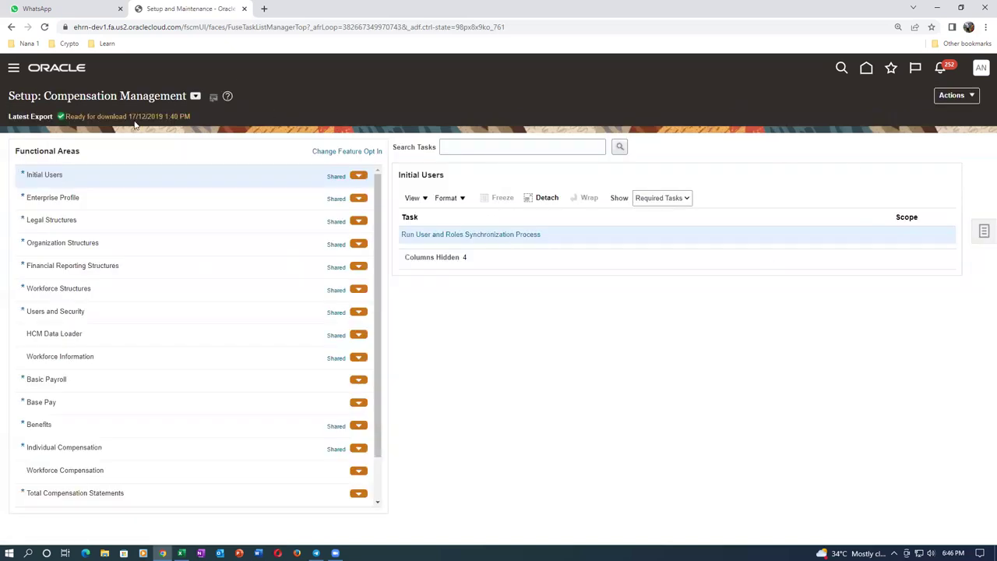
left_click(195, 98)
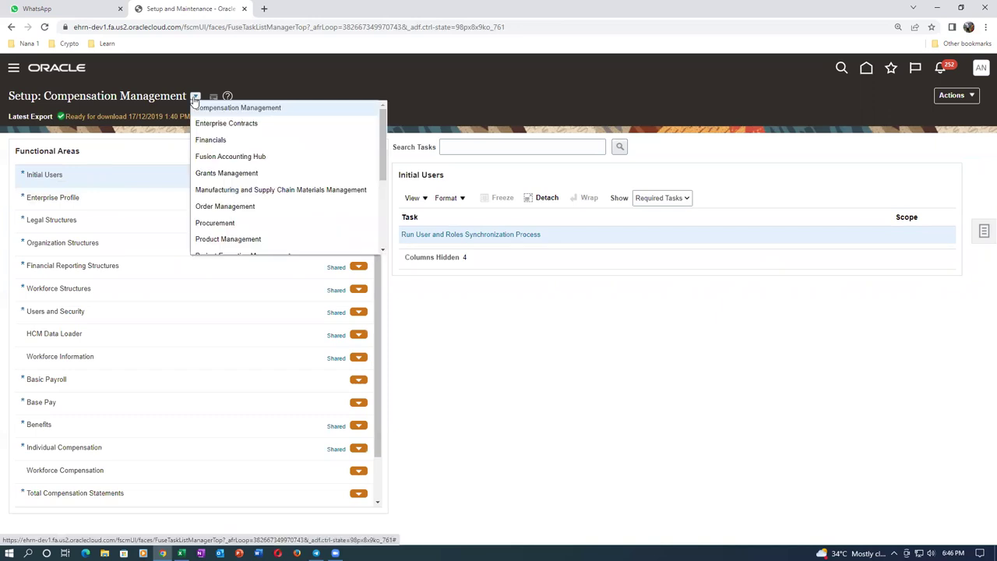
left_click(216, 224)
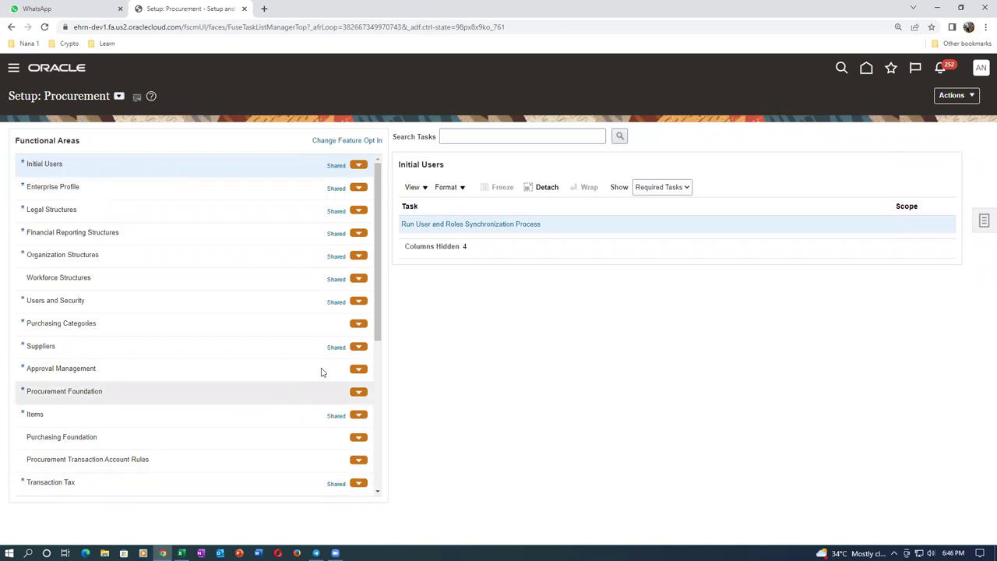
Open Purchasing transaction account definitions under Procurement Transaction Account Rules
left_click_drag(376, 340, 330, 447)
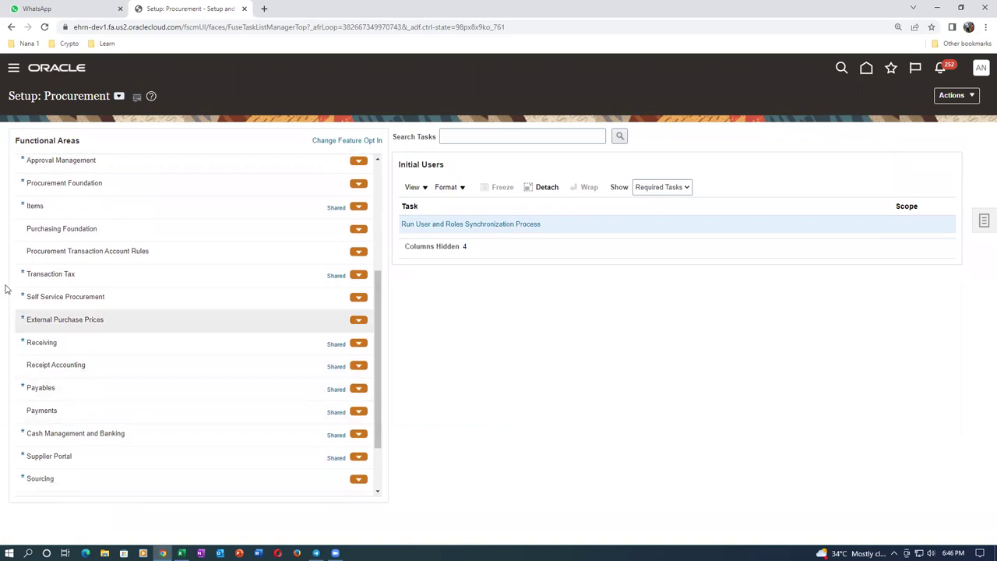
left_click(180, 256)
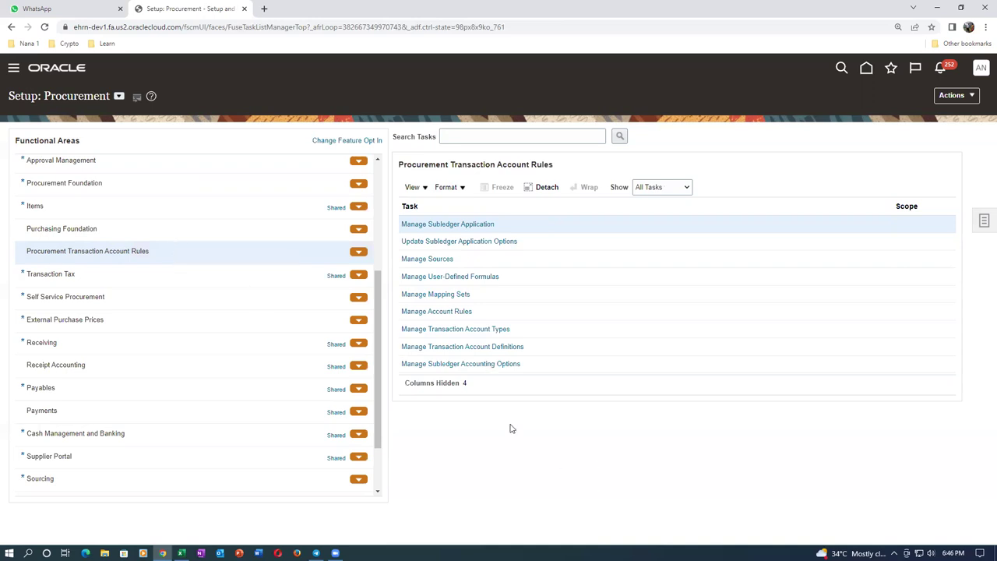
left_click(490, 351)
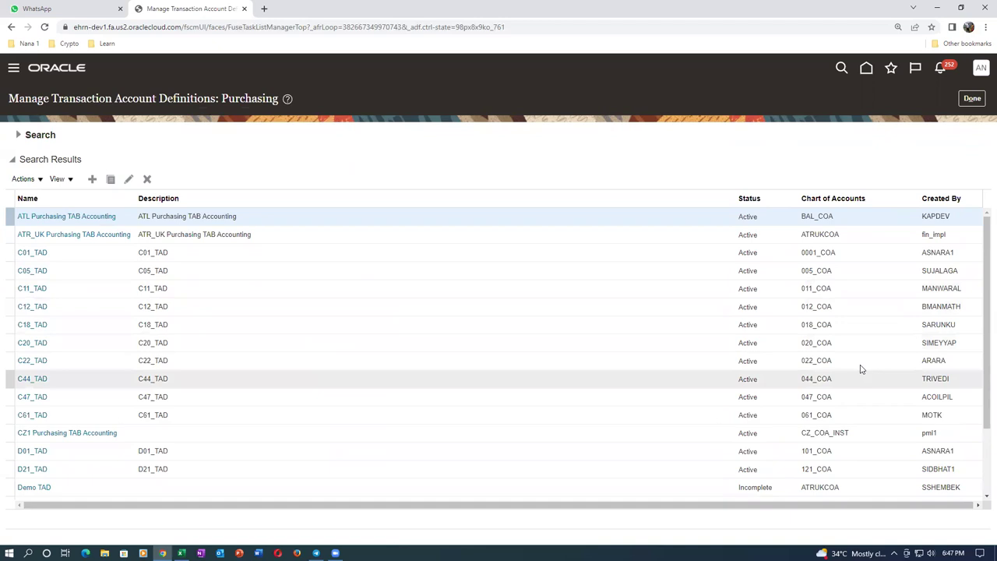
Select the Purchasing TAB Default Accounting definition in the Purchasing results list as the copy source
left_click_drag(985, 274, 981, 337)
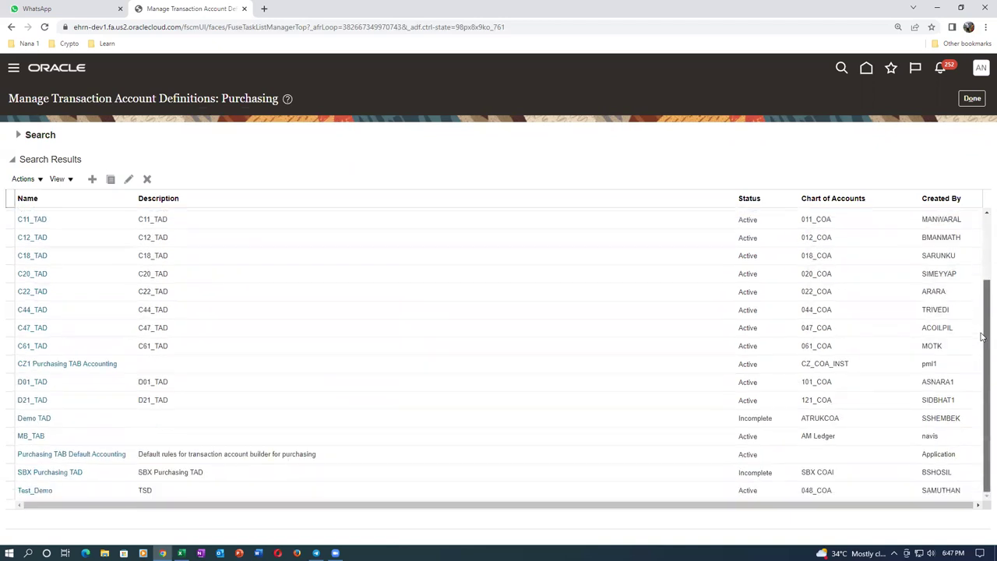
left_click(141, 459)
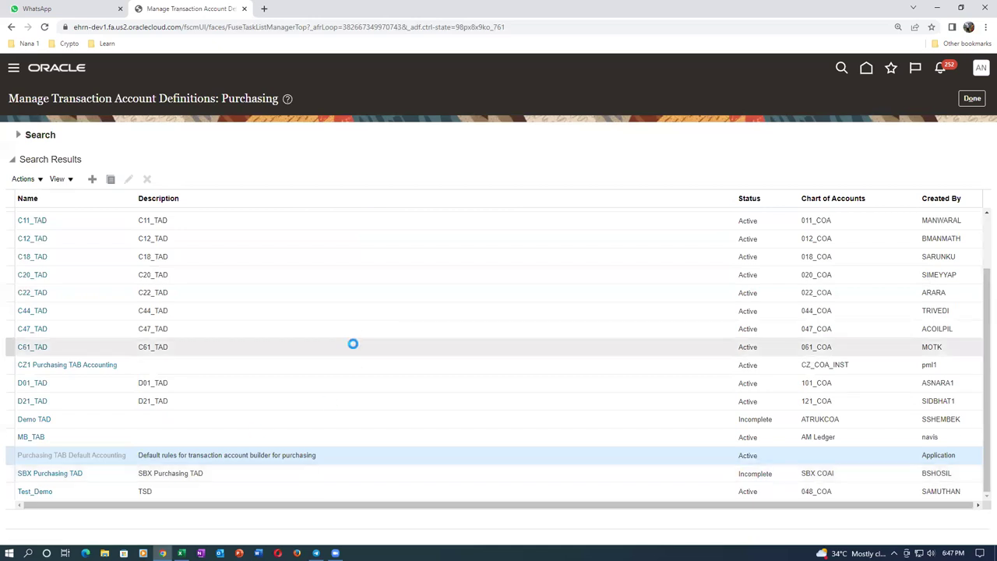
left_click(967, 98)
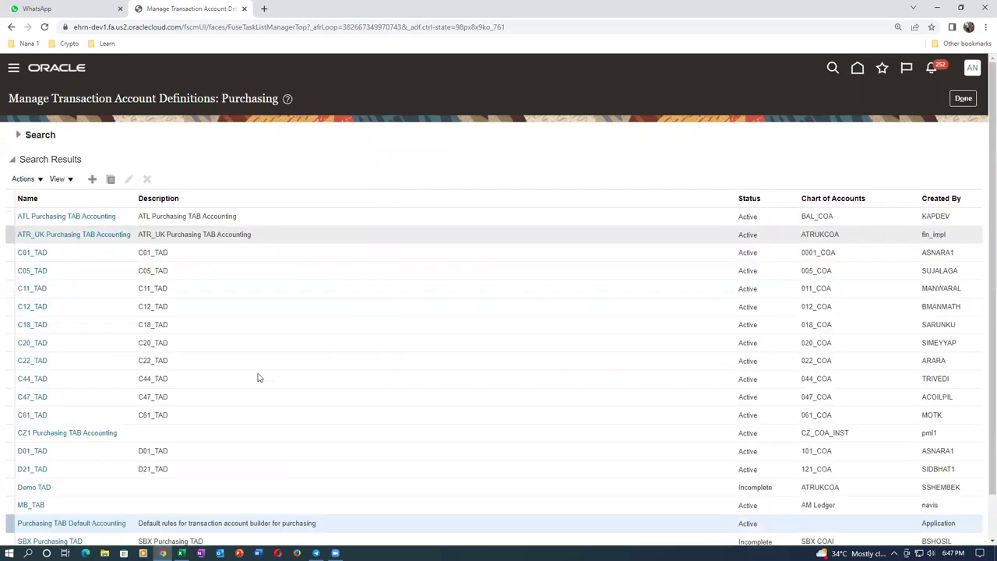
scroll(983, 290, "down", 1)
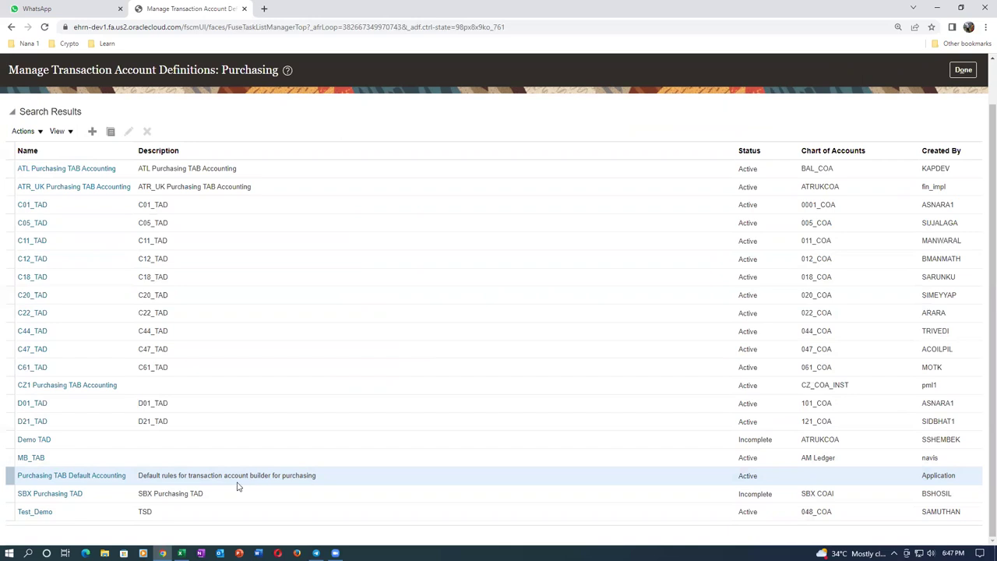
Duplicate it as 's31 TAD' in name, short name and description, with chart of accounts s31_COA
left_click(112, 137)
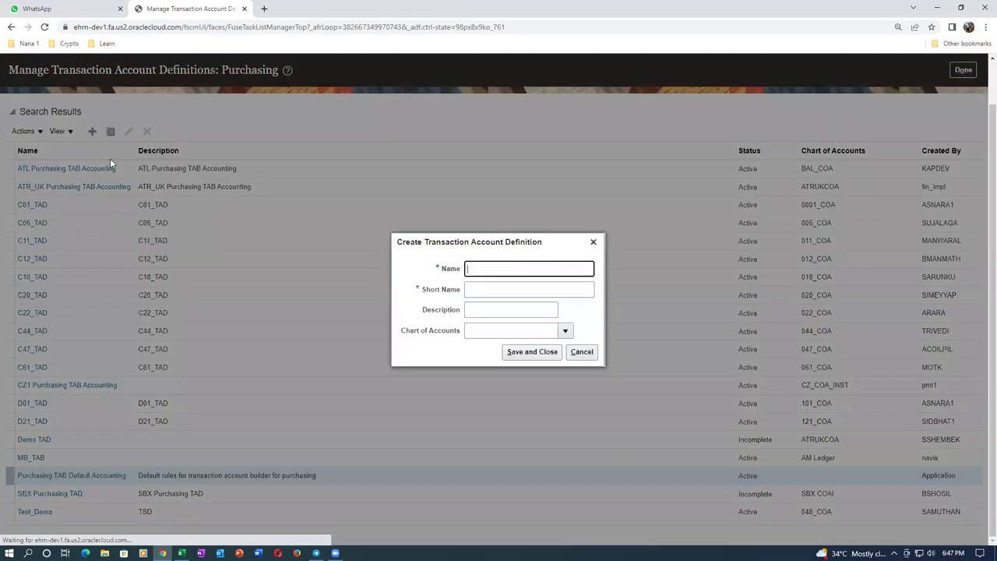
type("s31")
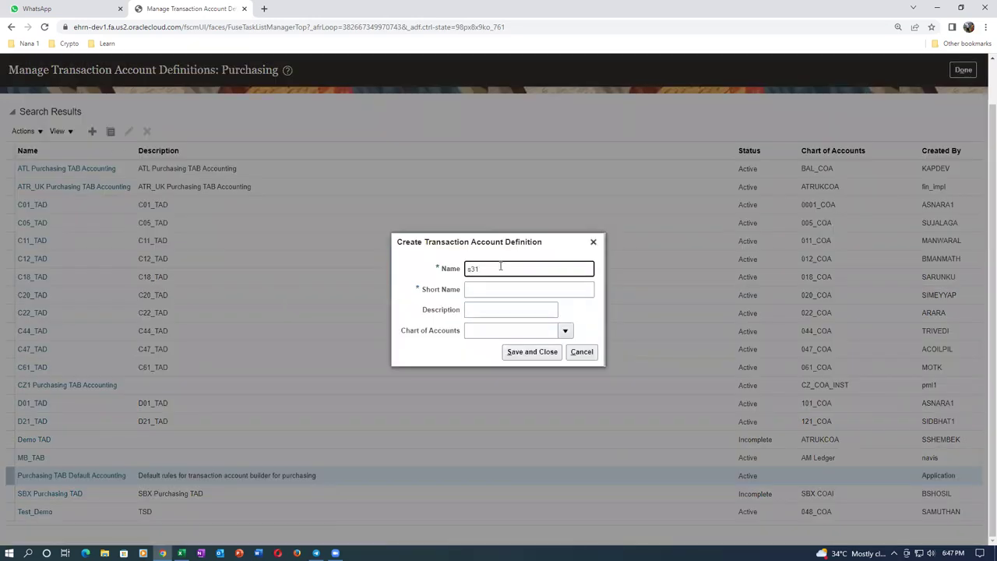
type(" TAD")
key("ctrl+a")
key("ctrl+c")
left_click(497, 290)
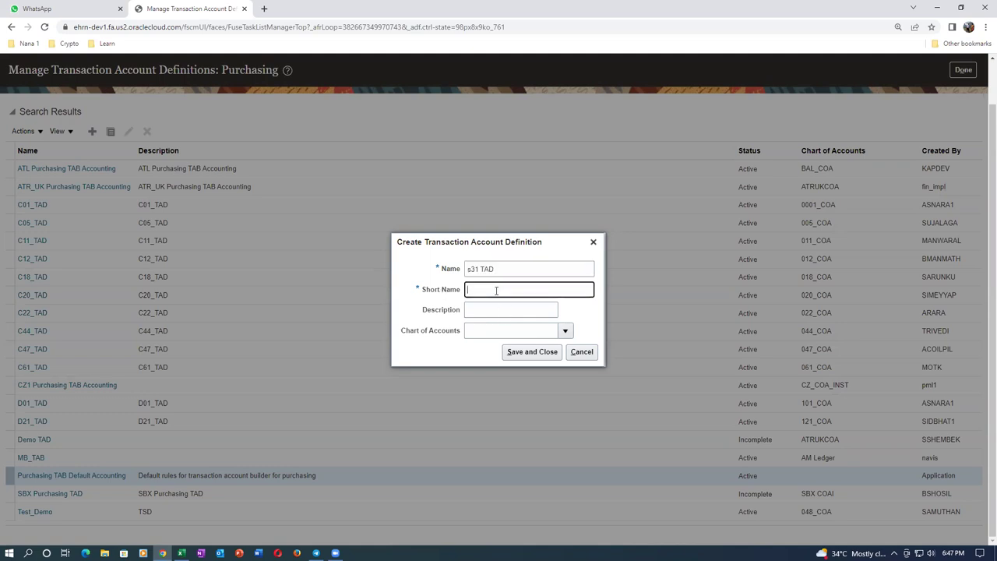
key("ctrl+v")
left_click(487, 312)
key("ctrl+v")
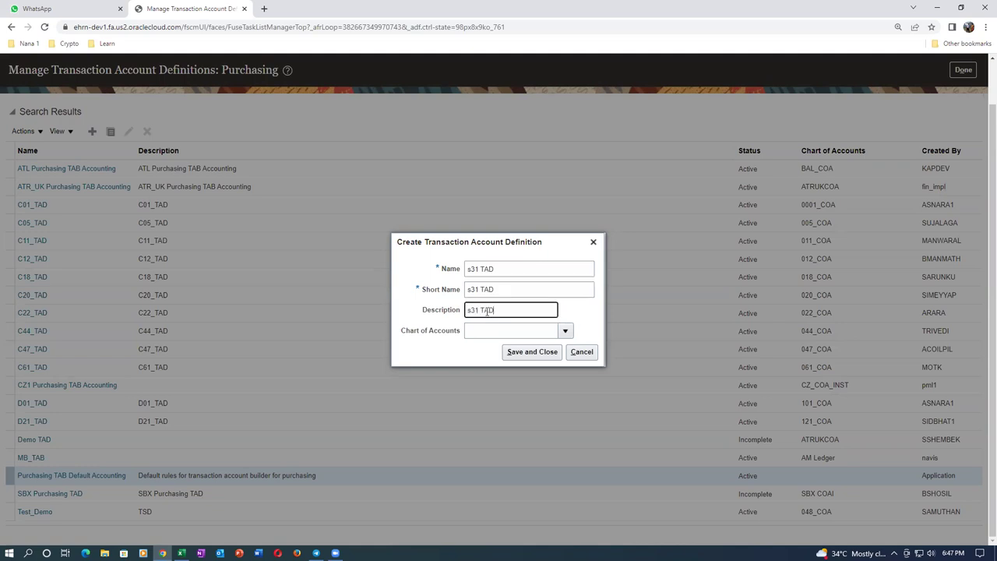
left_click(512, 334)
type("s31")
key("Tab")
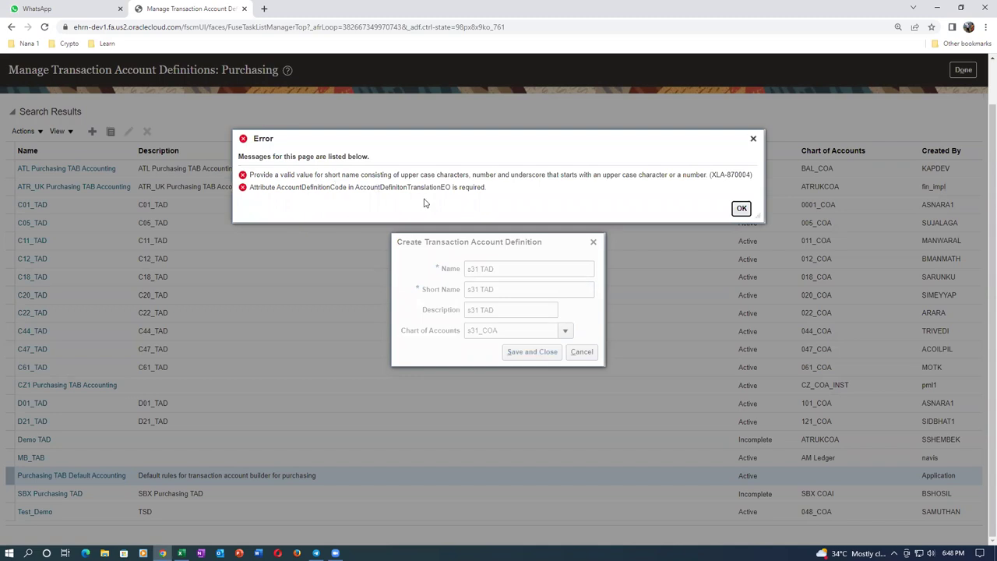
Change name, short name and description to capitalised 'S31 TAD' and try saving again
left_click(739, 209)
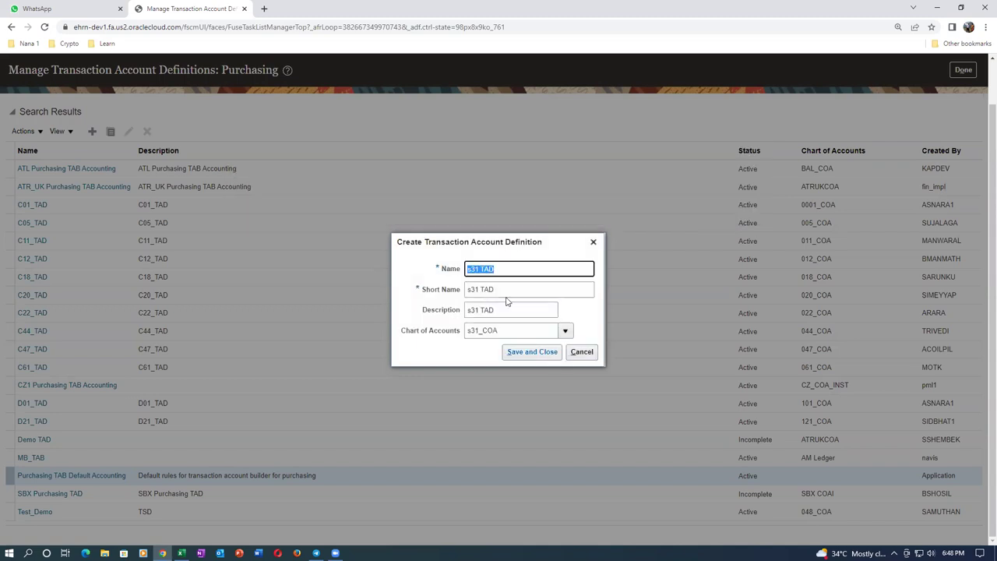
type("S31")
key("ctrl+a")
key("ctrl+c")
left_click(499, 290)
key("ctrl+a")
key("ctrl+v")
key("Tab")
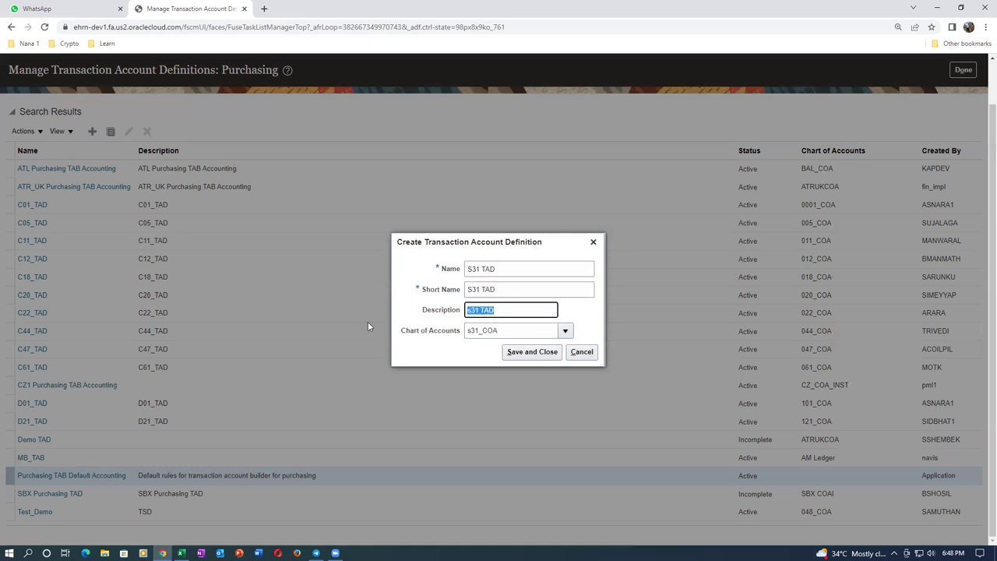
key("ctrl+v")
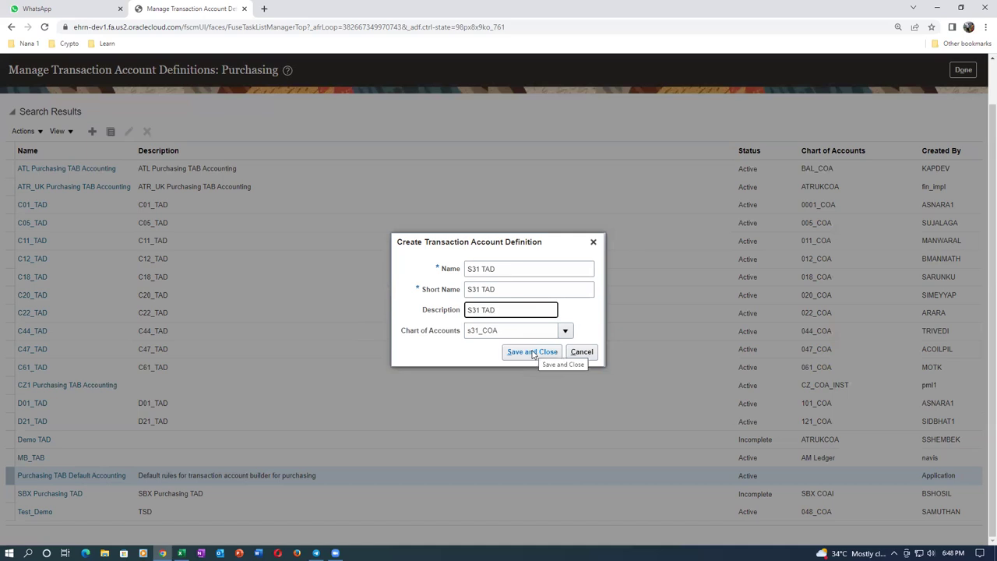
left_click(534, 354)
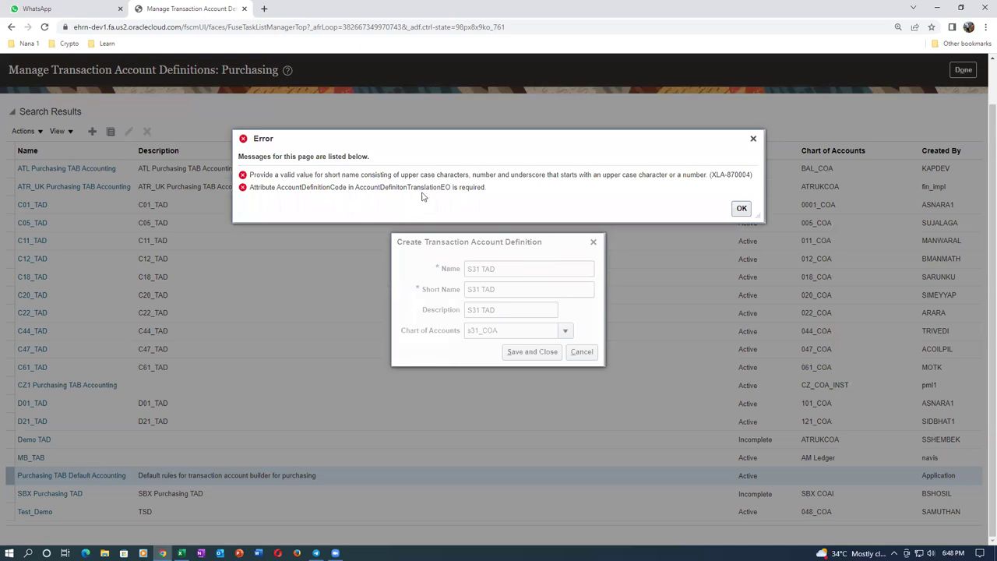
Replace the space with an underscore so name, short name and description read S31_TAD
left_click(743, 209)
left_click(526, 269)
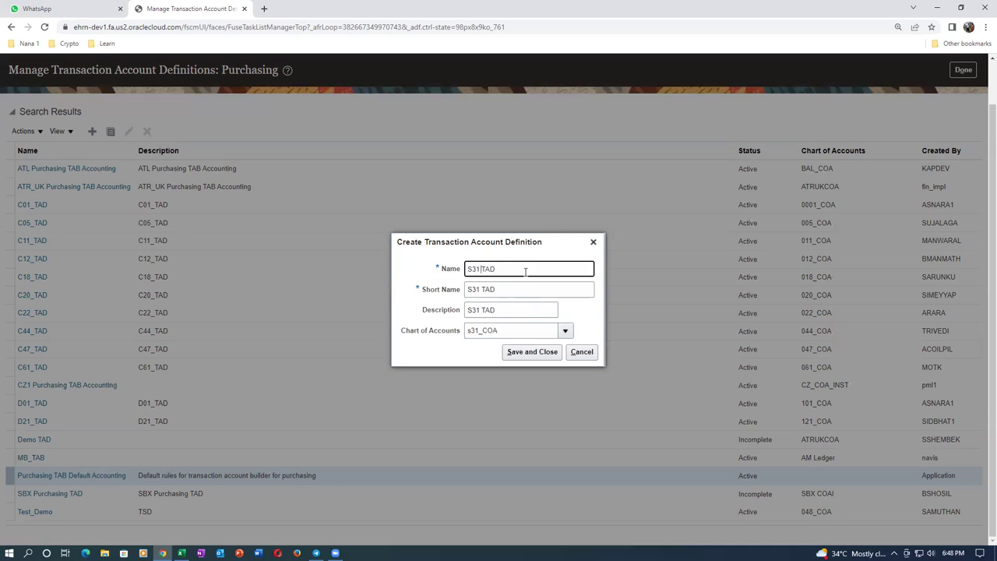
key("BackSpace")
type("_")
key("ctrl+a")
key("Tab")
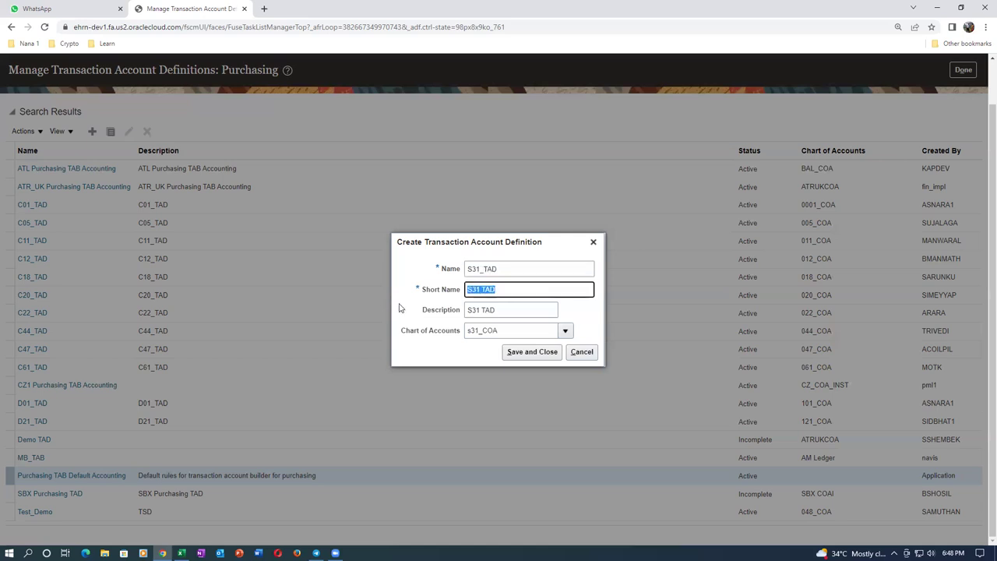
key("ctrl+v")
key("Tab")
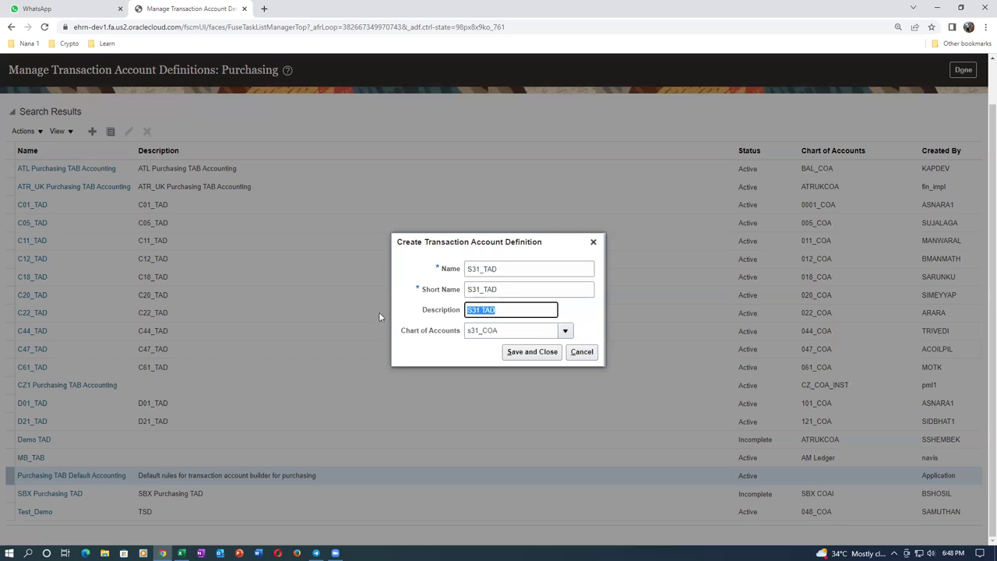
key("ctrl+v")
Create S31_TAD, review its Charge Account assignment, then save and close it as Incomplete
left_click(535, 354)
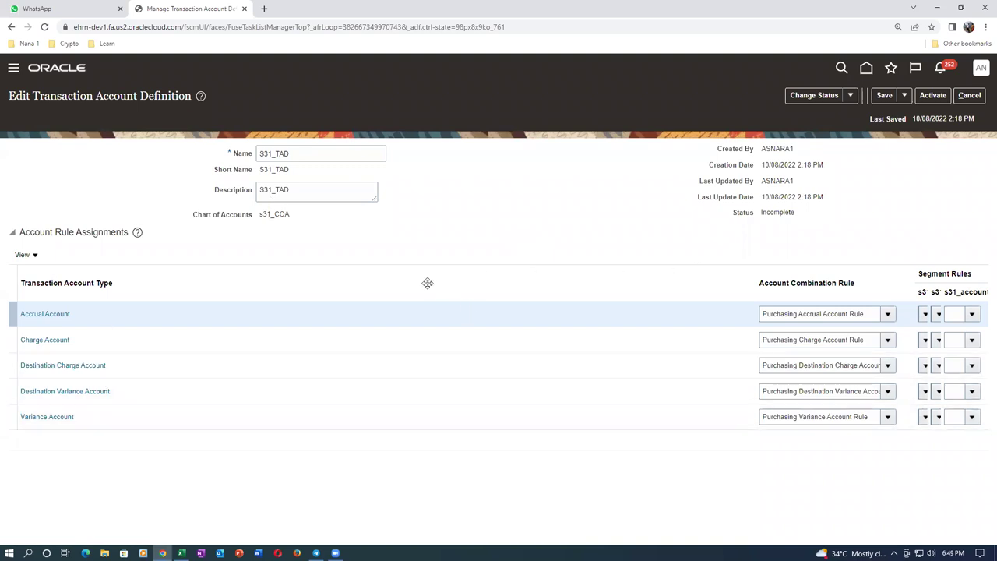
left_click(109, 347)
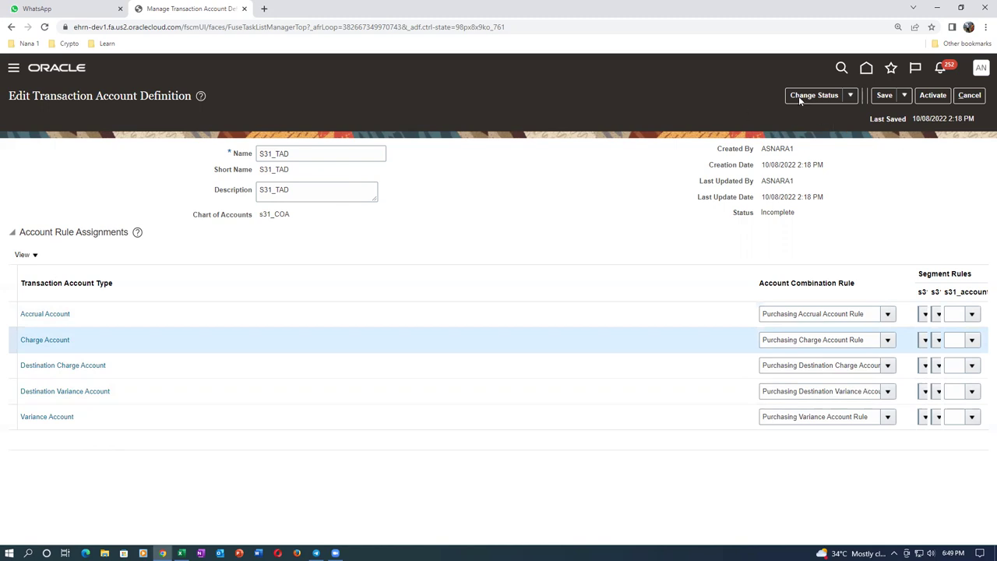
left_click(904, 95)
left_click(912, 115)
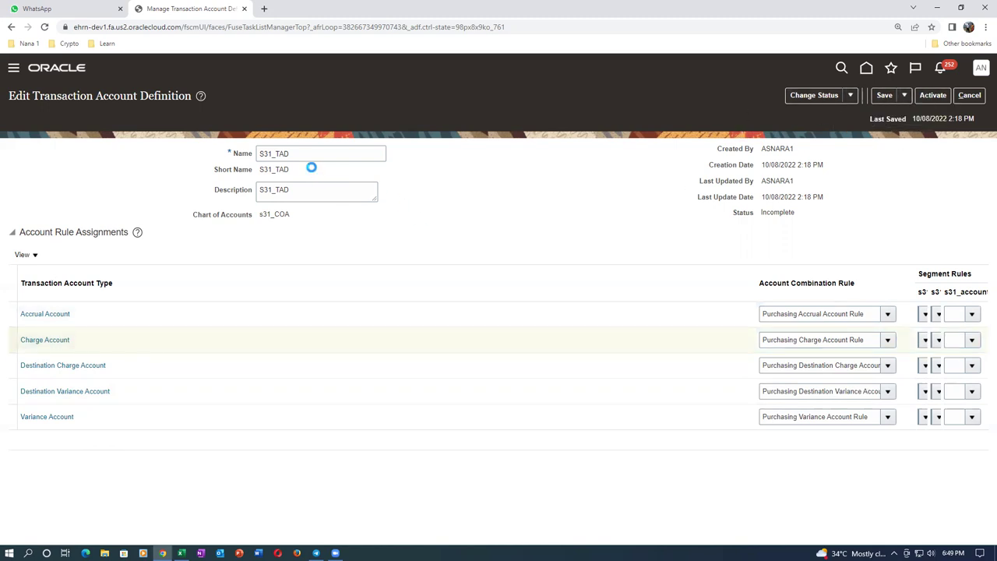
left_click(964, 98)
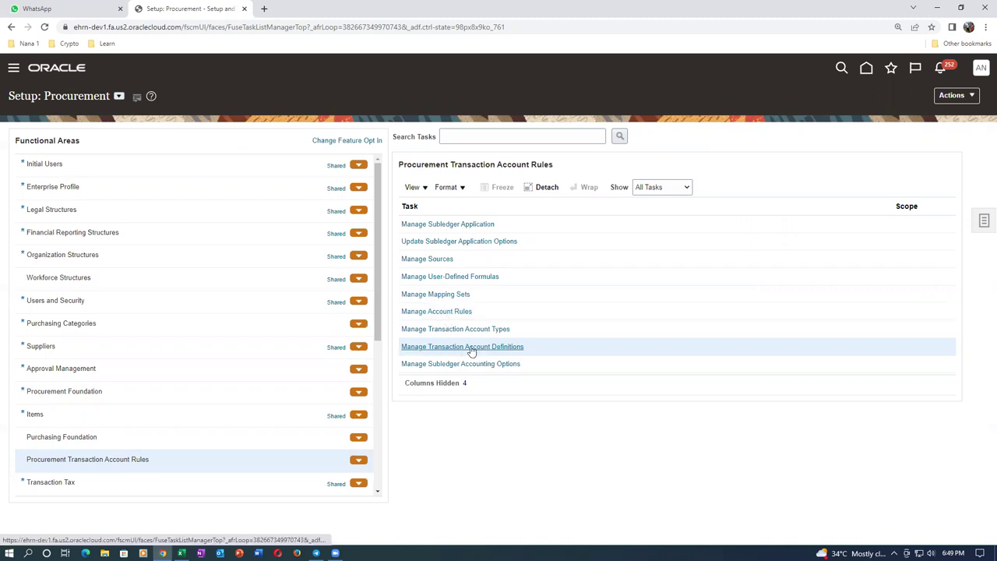
Start a new Purchasing account rule with S31_ACCOUNTING_RULE as name, short name and description
left_click(444, 312)
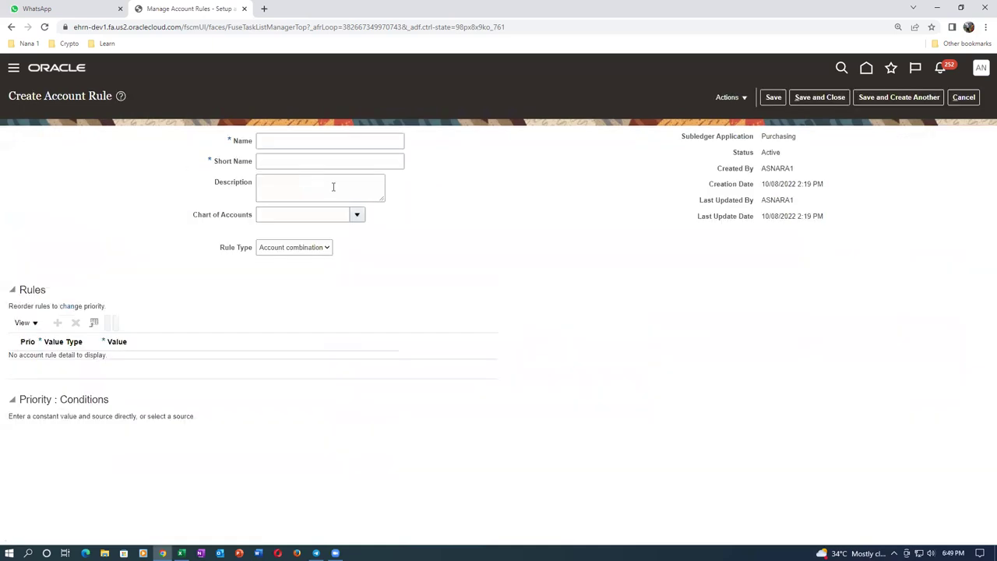
left_click(310, 143)
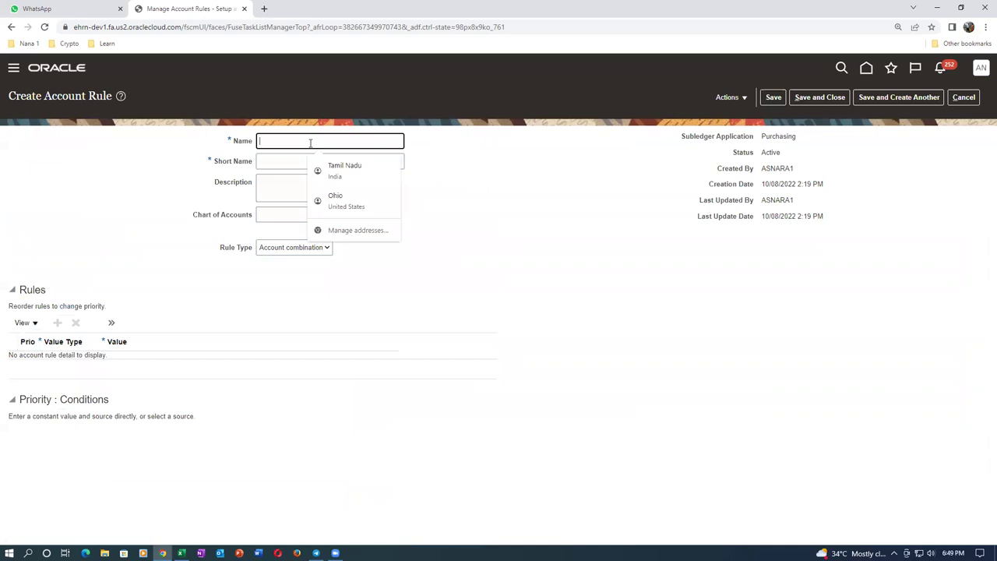
type("S31_")
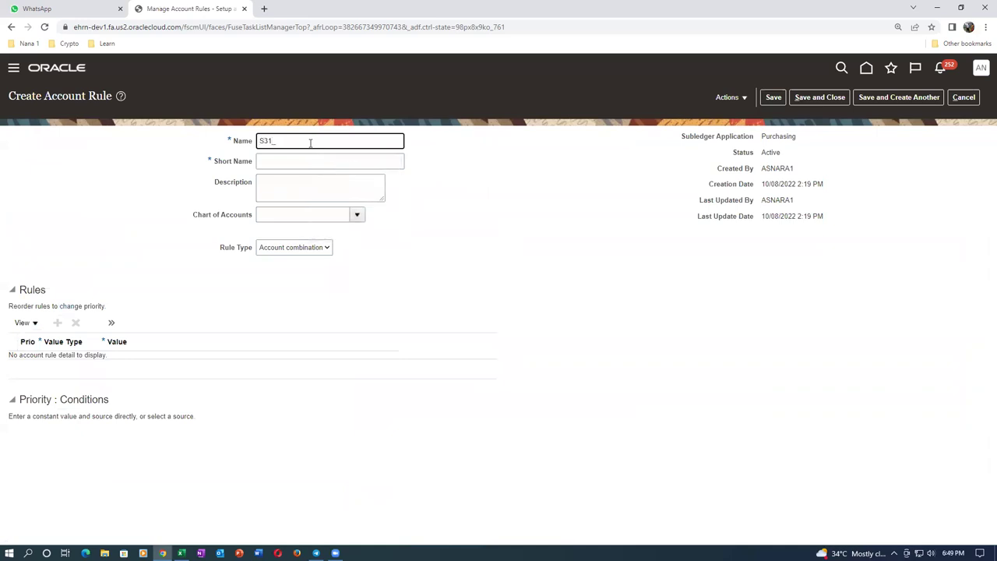
type("ACCOUNTING")
double_click(278, 147)
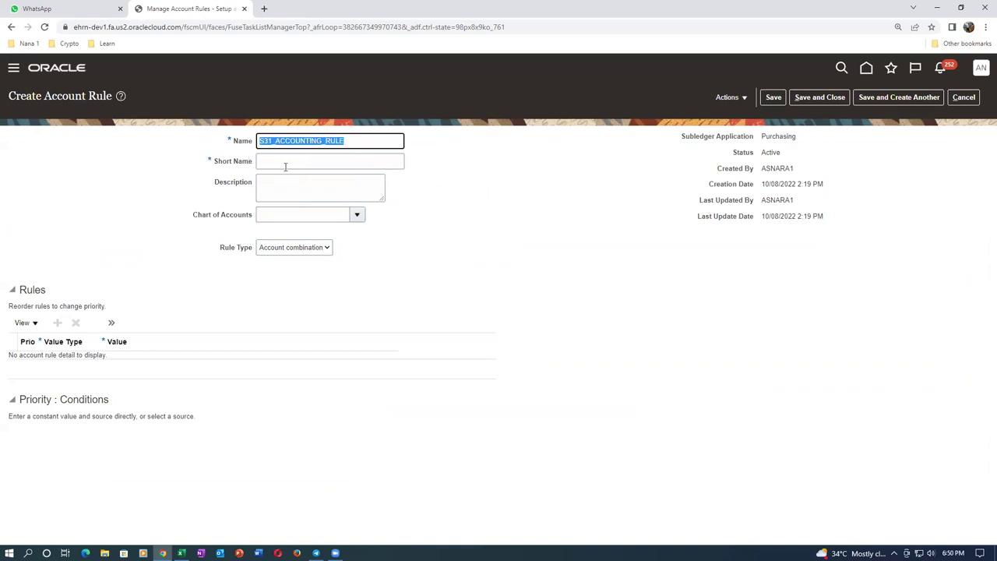
left_click(285, 165)
key("ctrl+v")
left_click(291, 180)
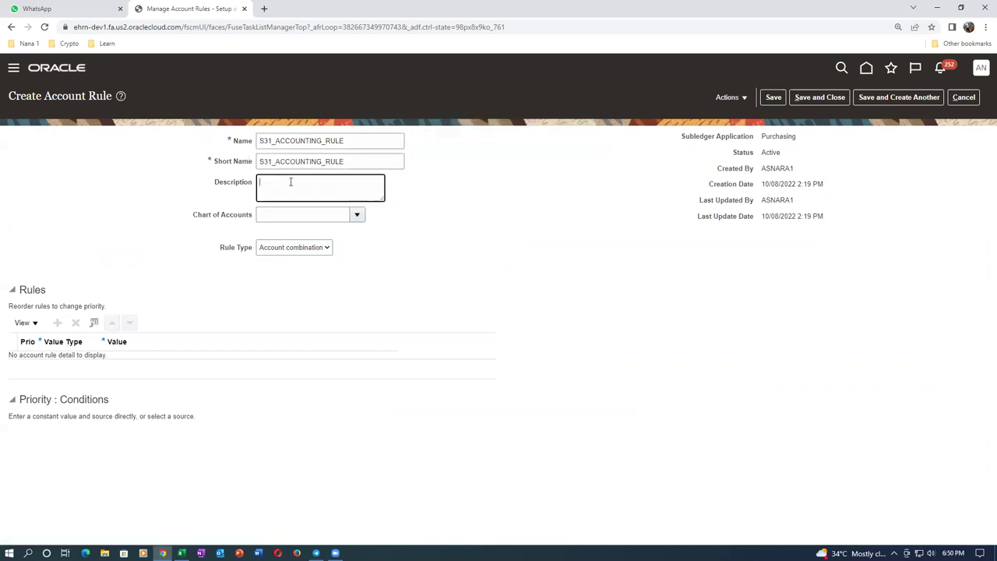
key("ctrl+v")
Set the account rule's chart of accounts to s31_COA
left_click(275, 219)
type("S31")
key("Tab")
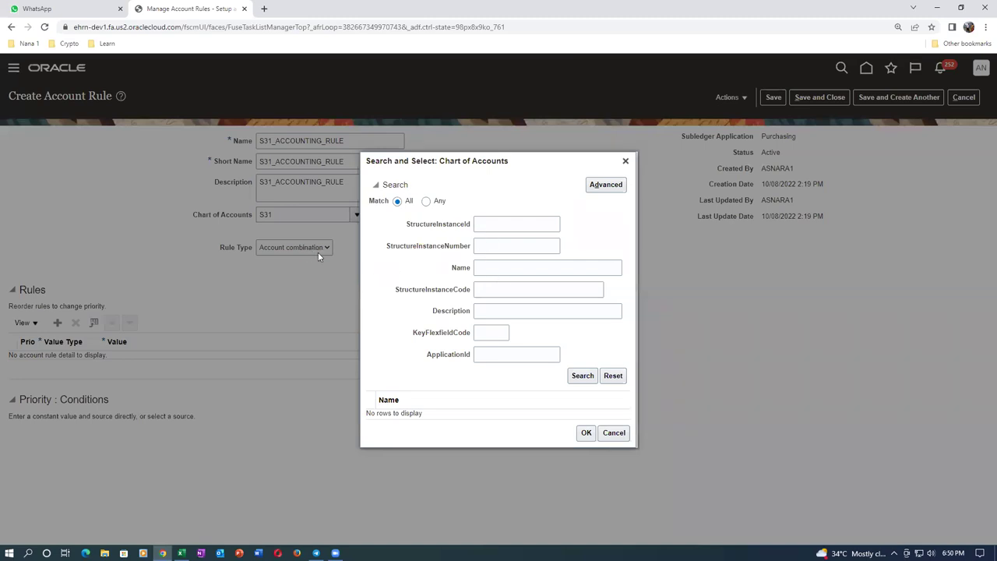
left_click(614, 432)
double_click(279, 217)
type("s31")
key("Tab")
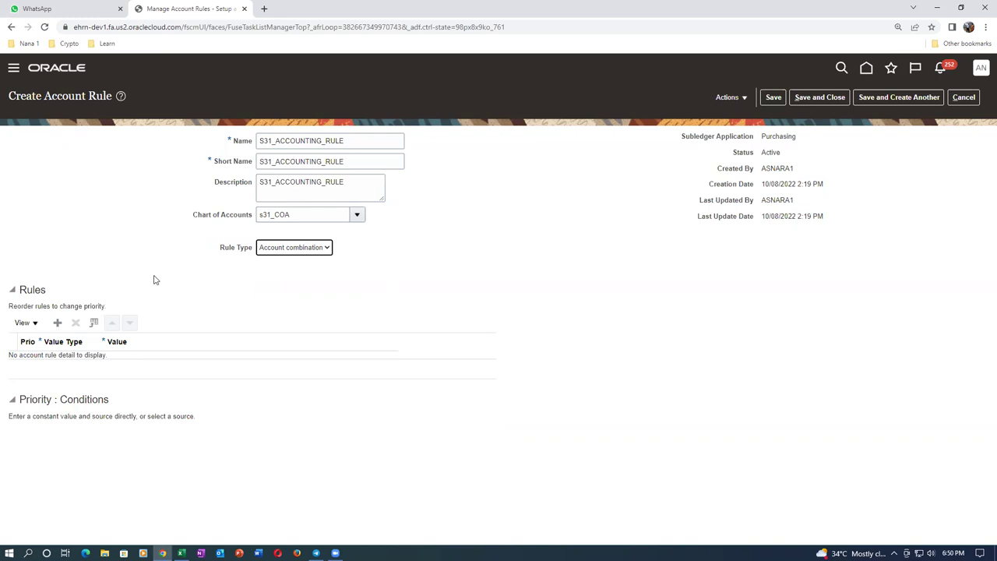
left_click(299, 250)
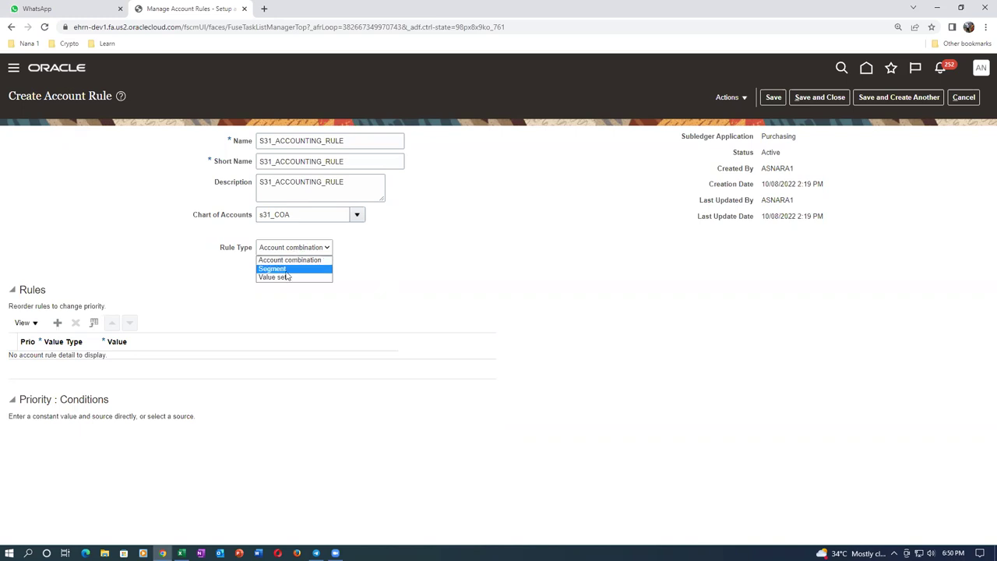
Make S31_ACCOUNTING_RULE a Segment rule on s31_accounting and add a first rule row
left_click(288, 271)
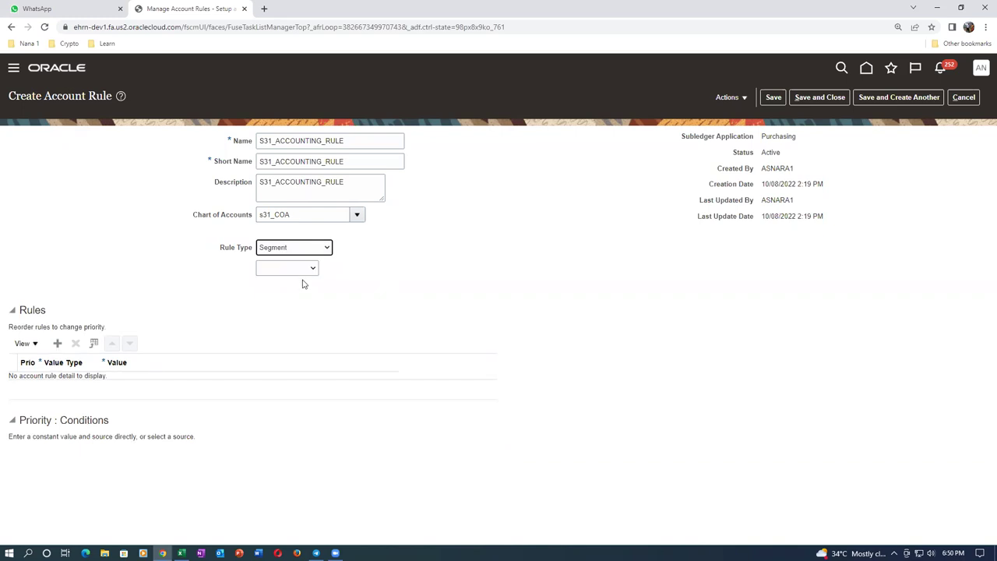
left_click(296, 274)
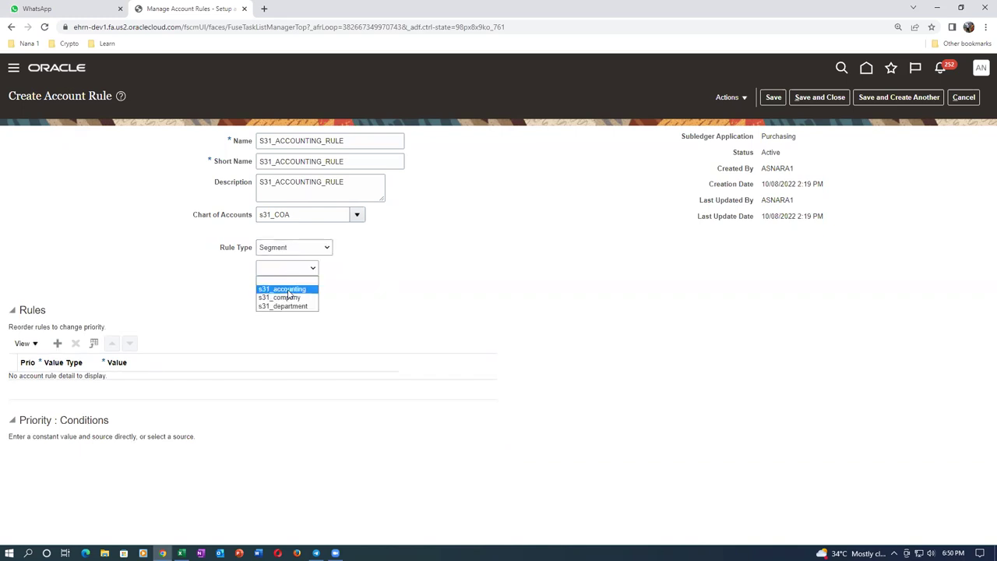
left_click(287, 290)
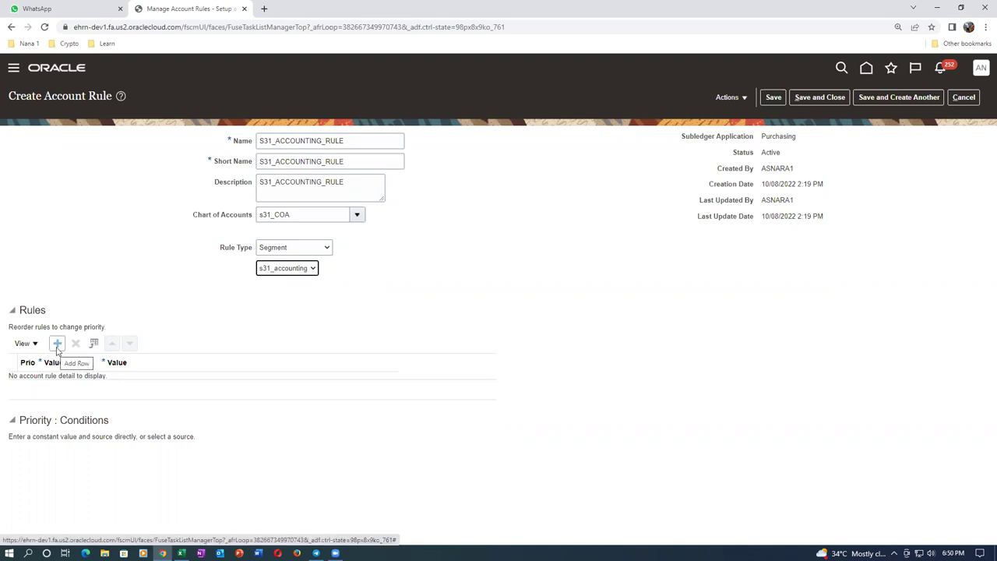
left_click(286, 246)
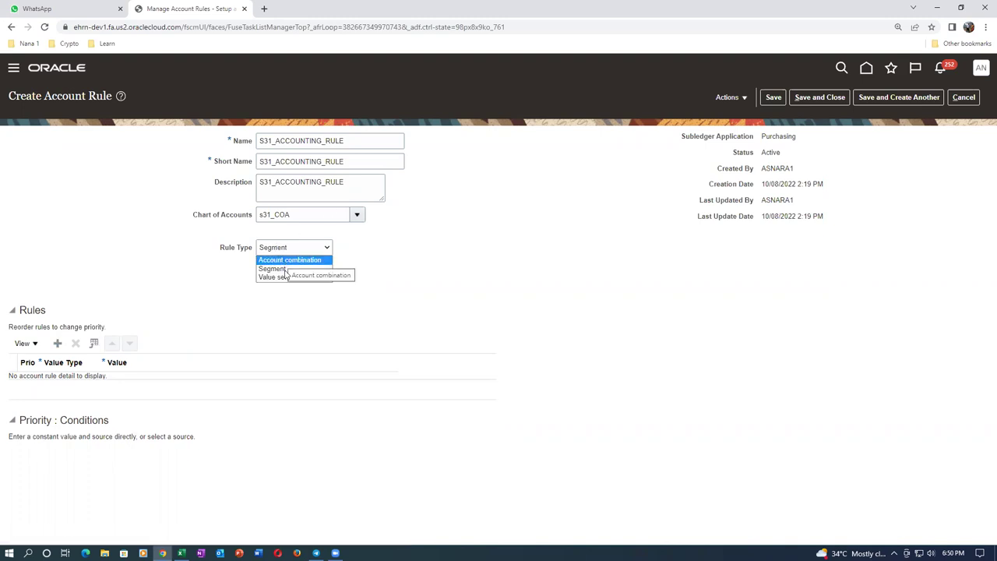
left_click(201, 286)
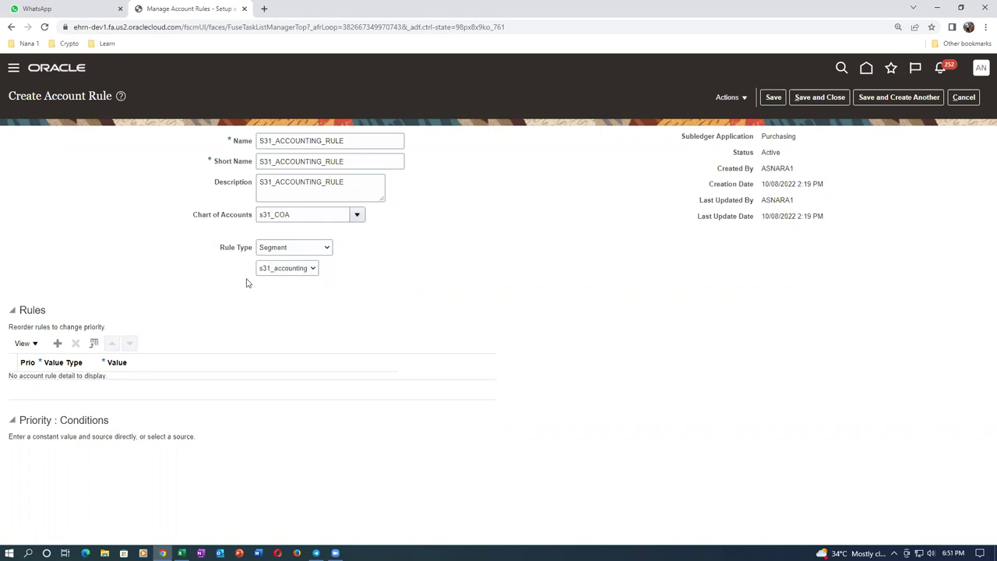
left_click(57, 343)
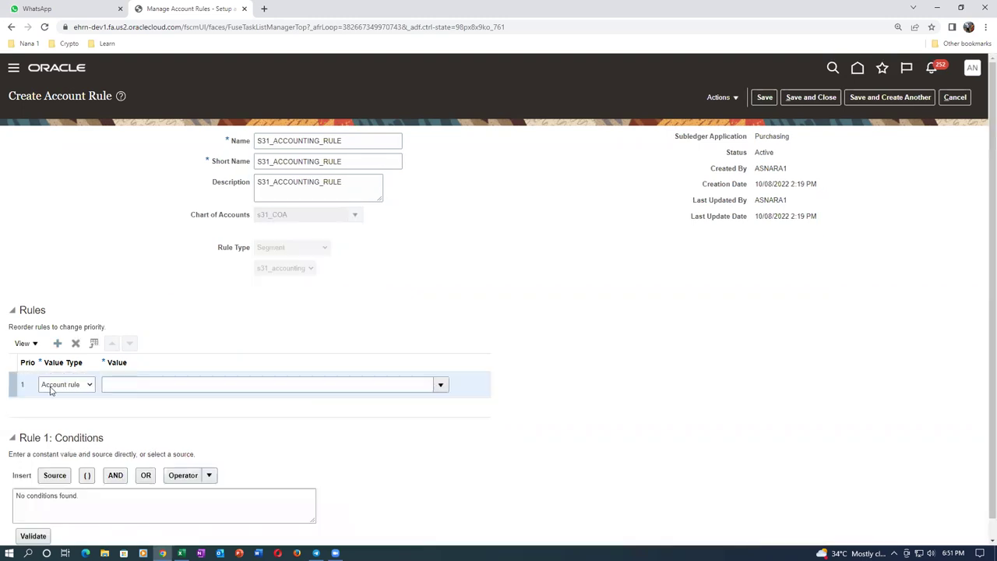
Set rule 1 to value type Constant with value 1005
left_click(51, 385)
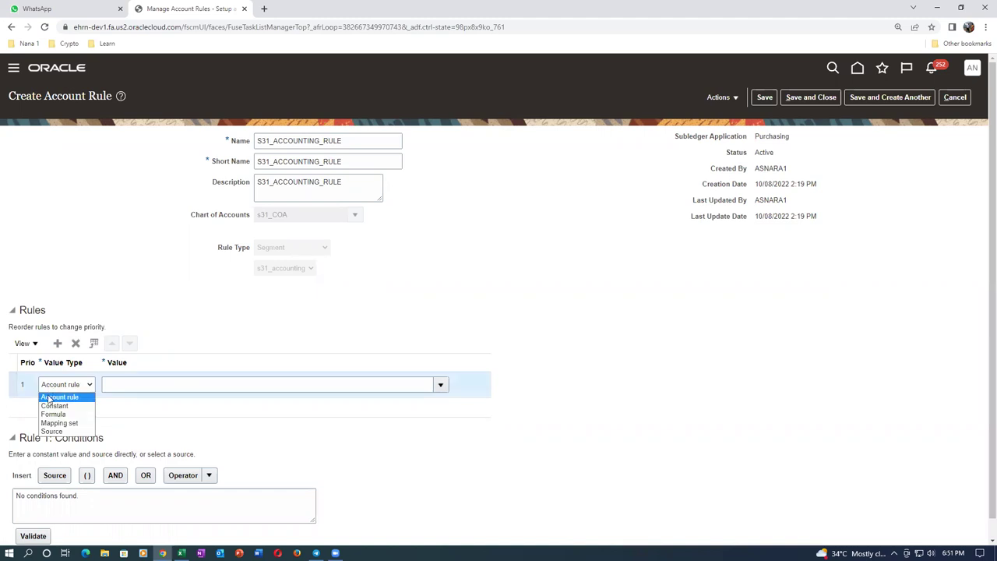
left_click(52, 406)
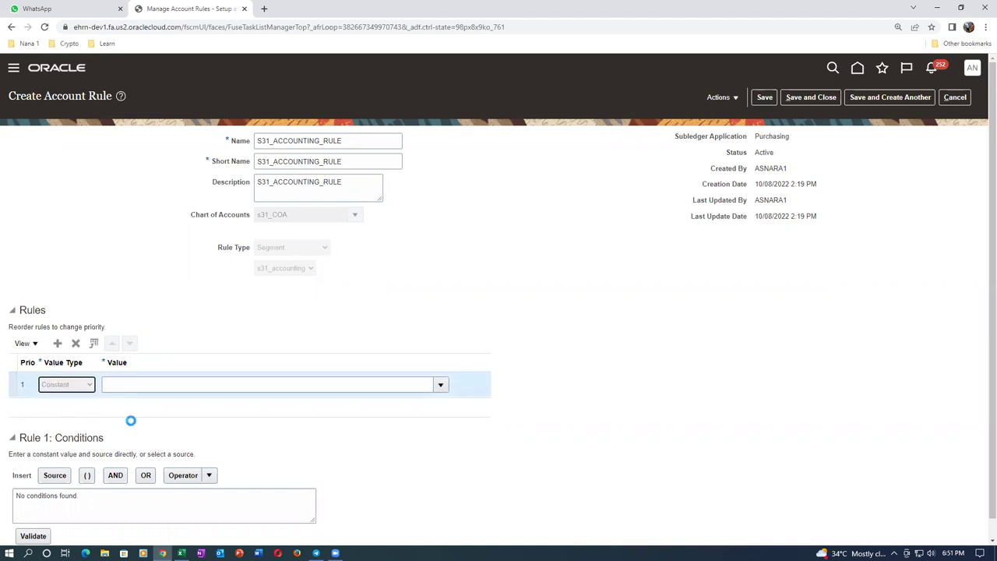
left_click(199, 387)
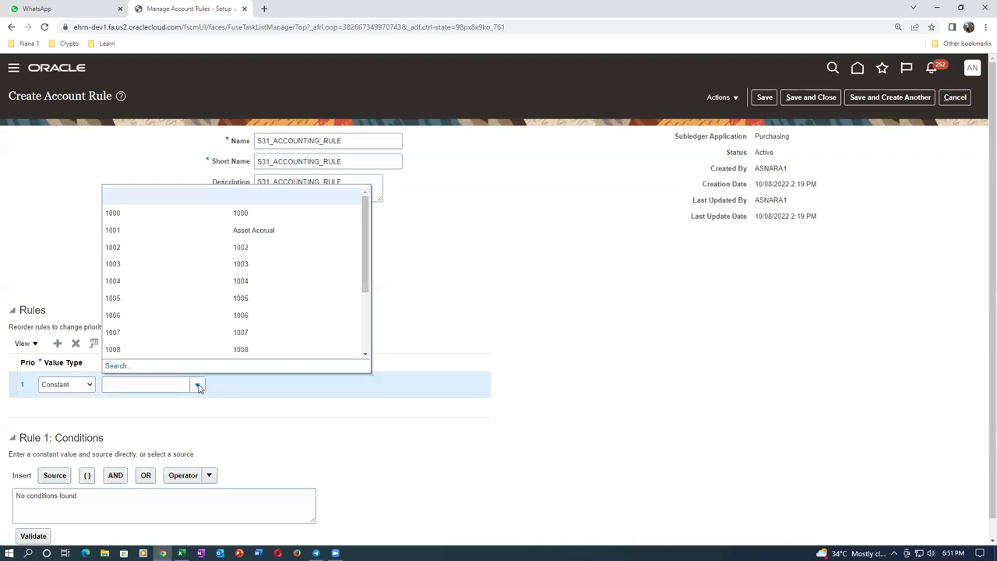
left_click(137, 301)
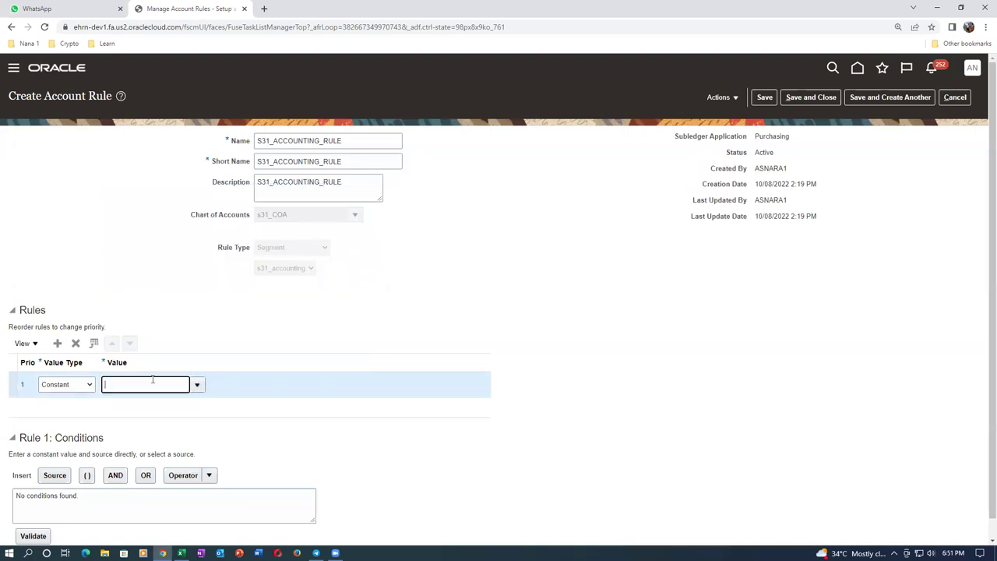
left_click(215, 349)
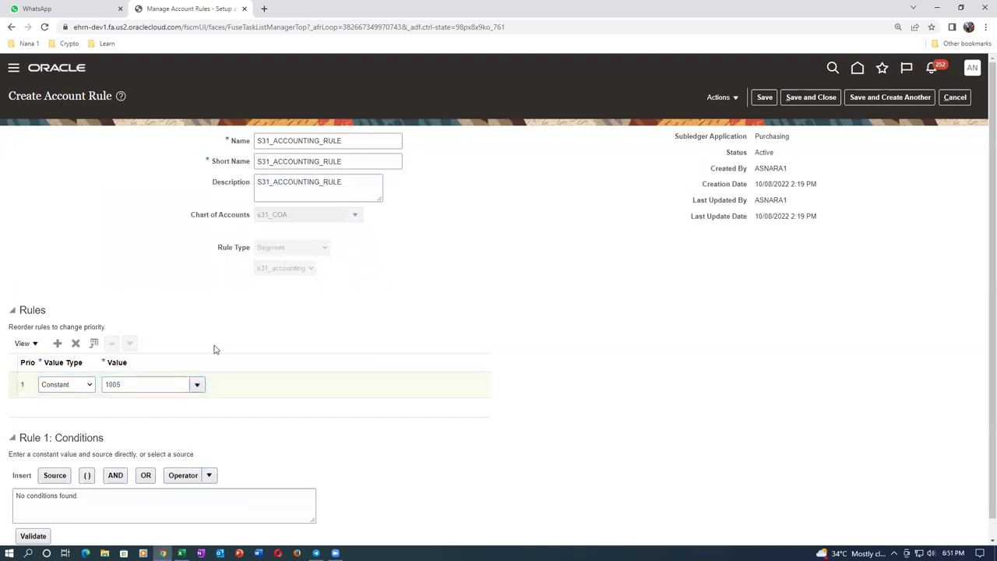
Clear the placeholder conditions text and save the account rule
left_click(102, 501)
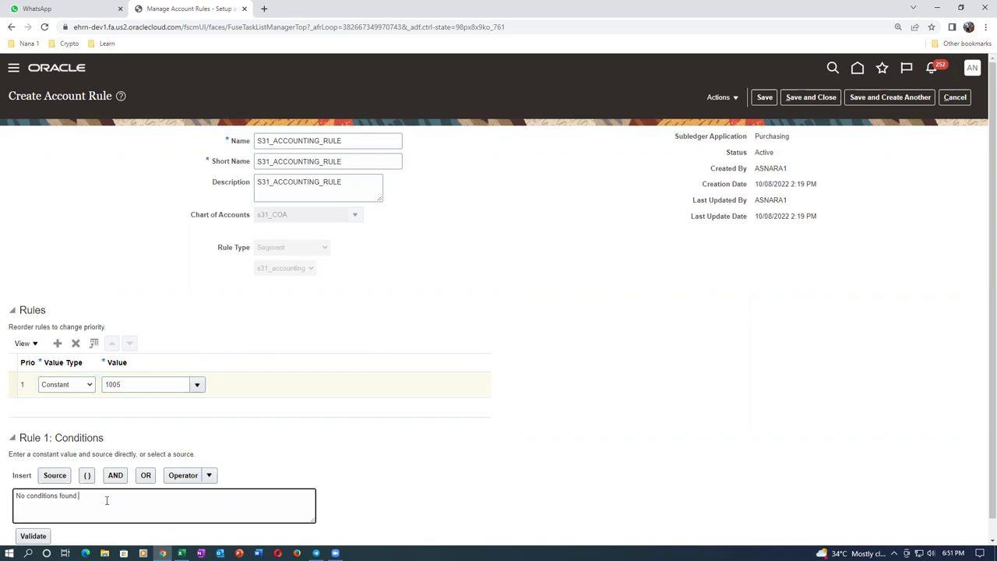
left_click_drag(105, 500, 5, 505)
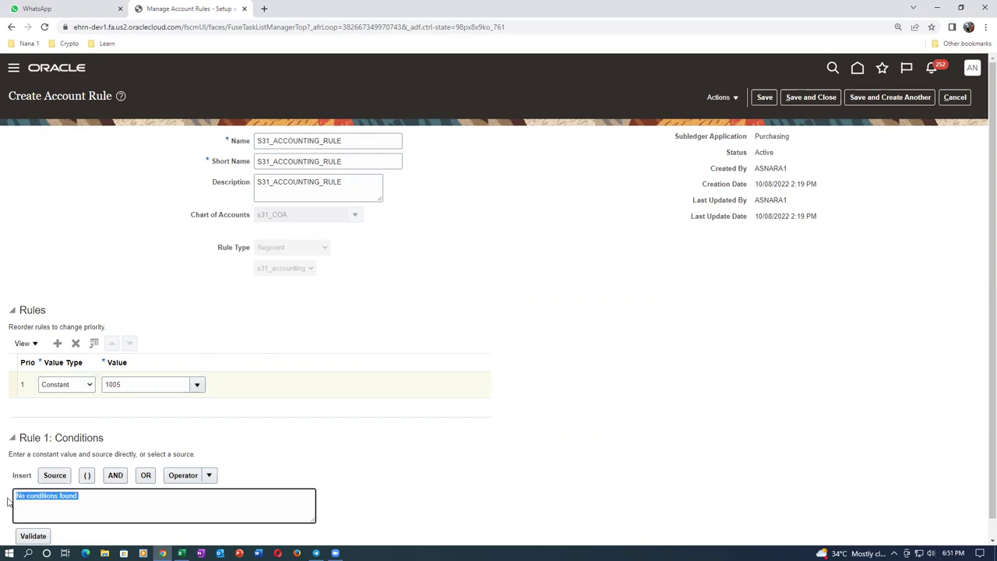
key("BackSpace")
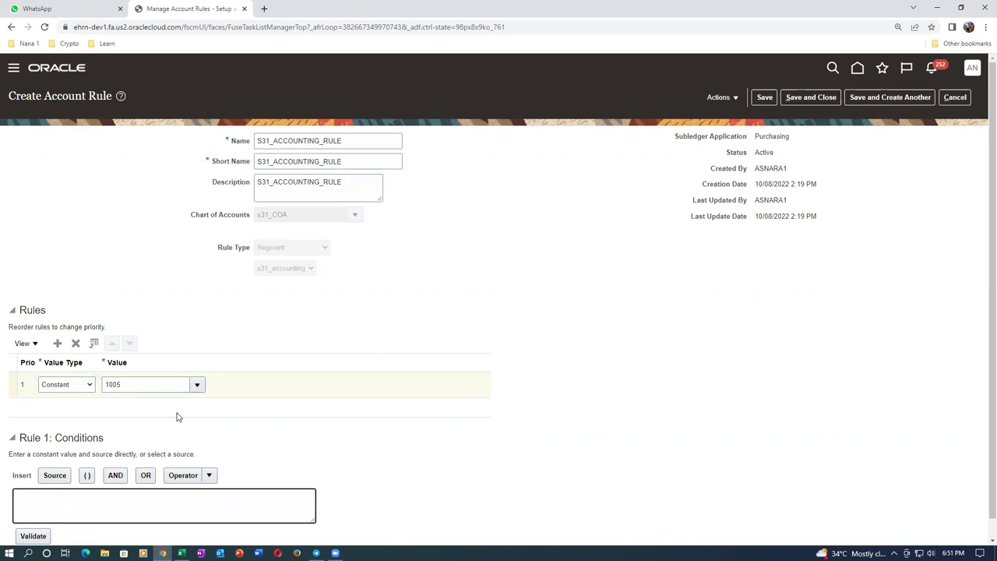
left_click(764, 99)
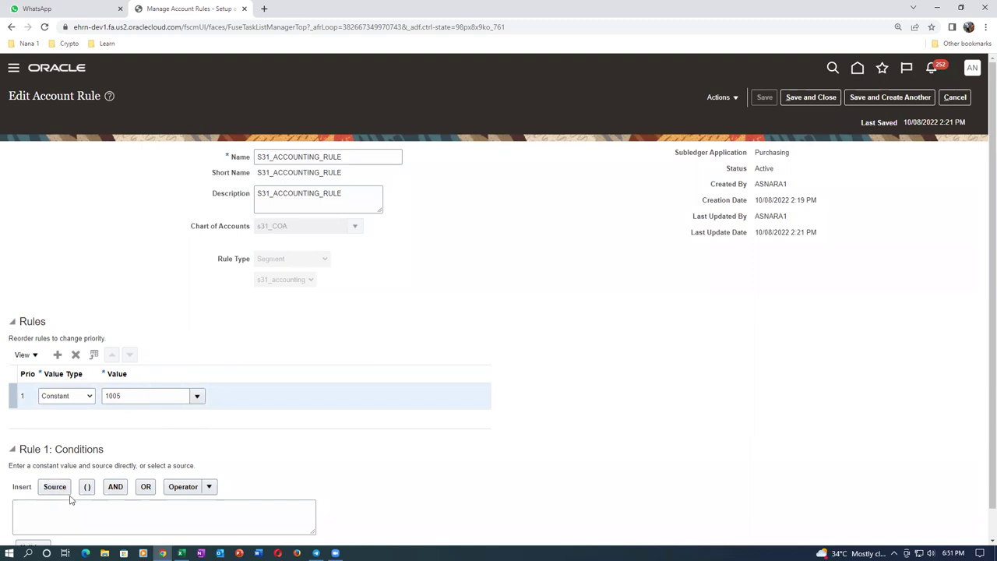
Validate S31_ACCOUNTING_RULE, acknowledge the message, and save and close it
scroll(71, 497, "down", 1)
left_click(34, 518)
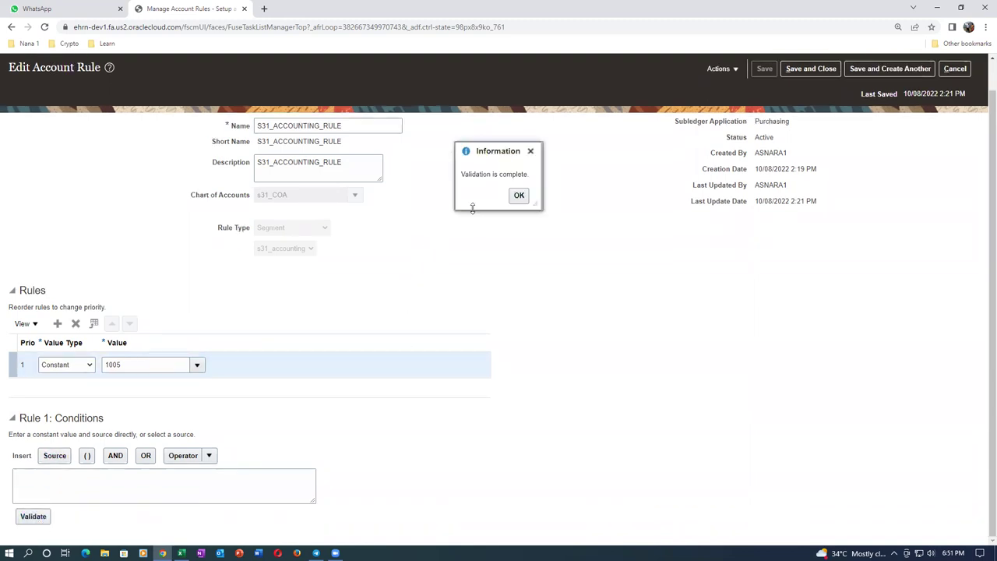
left_click(518, 201)
left_click(145, 481)
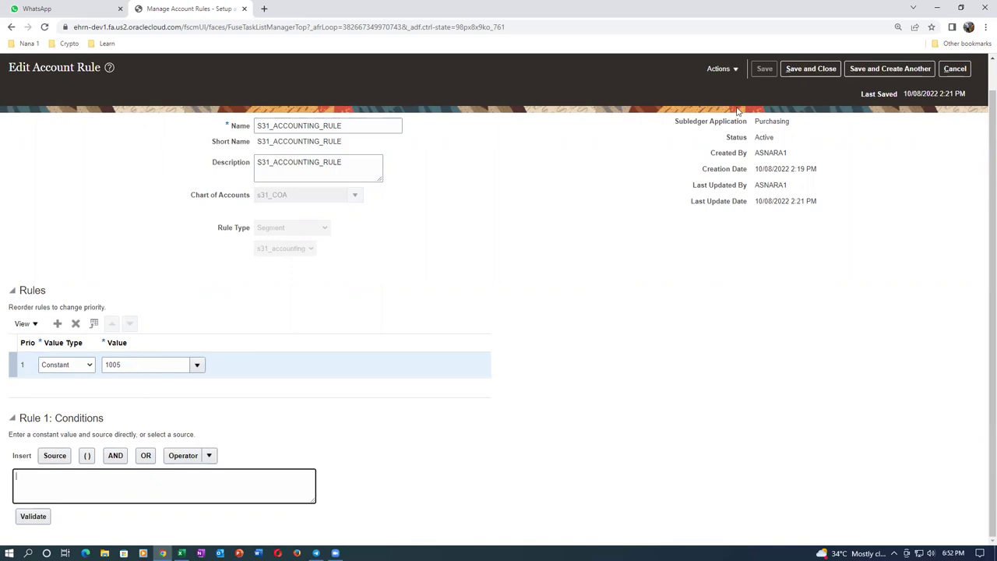
left_click(831, 68)
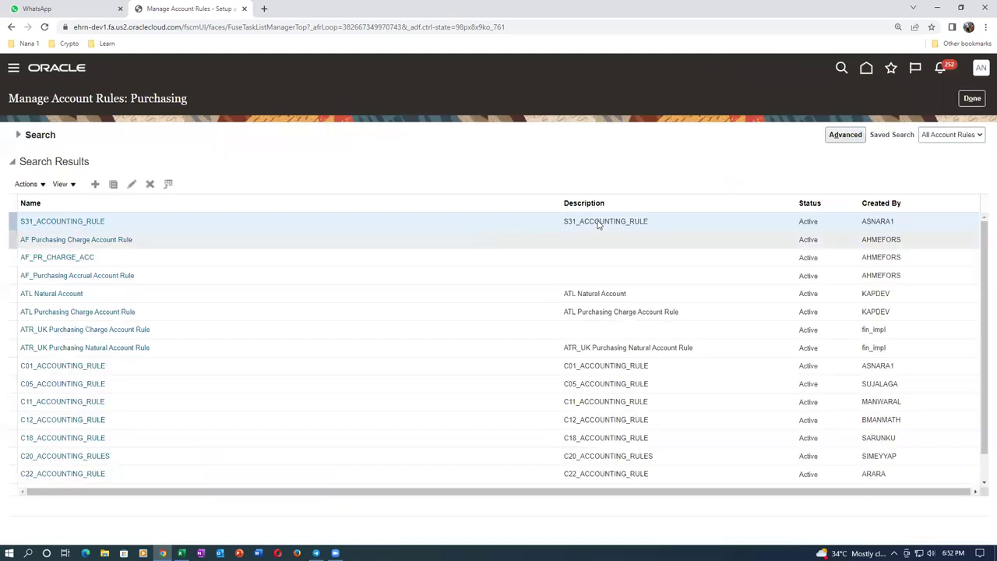
Search transaction account definitions for 's31', open S31_TAD for editing, and bring up File Explorer
left_click(970, 99)
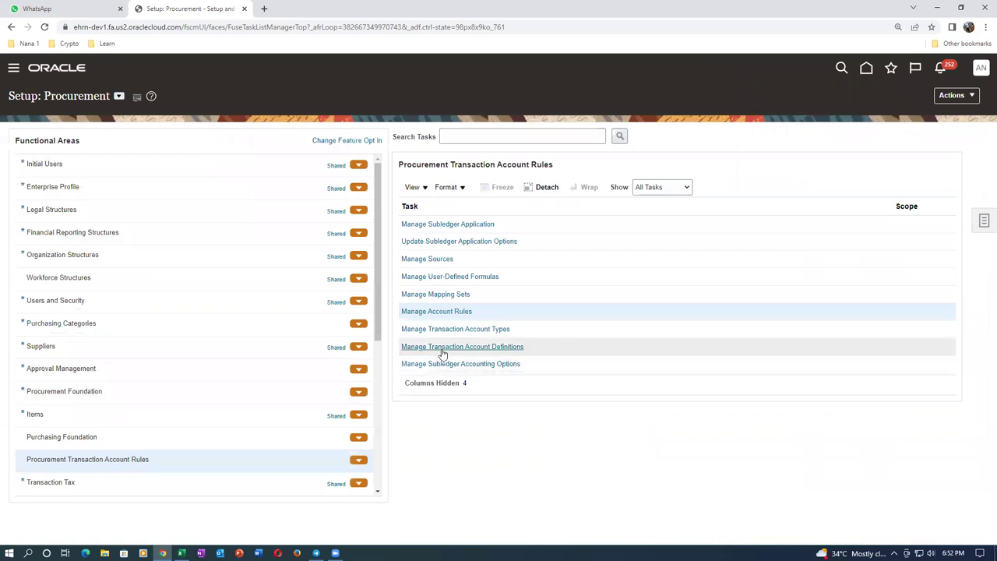
left_click(442, 348)
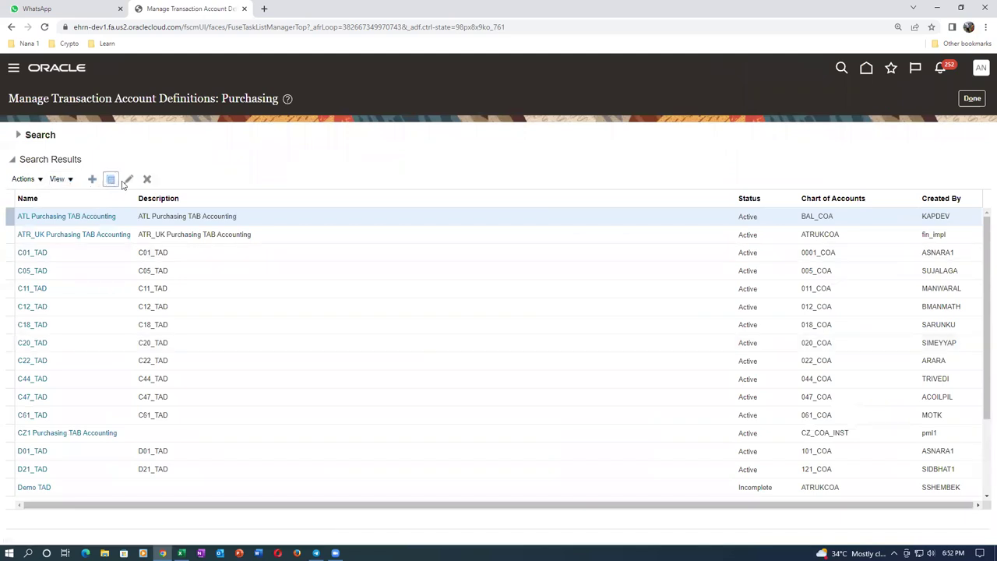
left_click(19, 135)
left_click(183, 157)
type("s31")
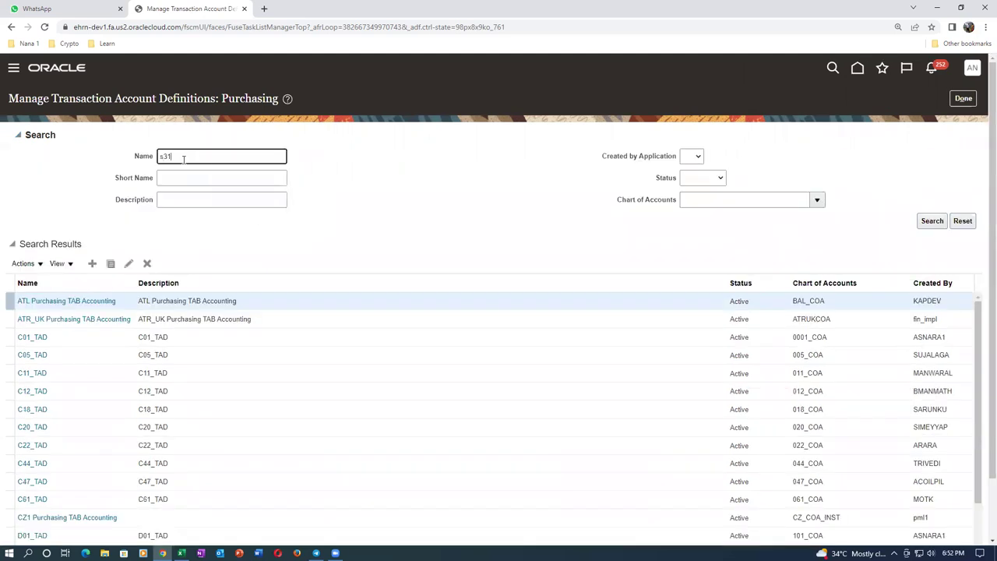
left_click(932, 220)
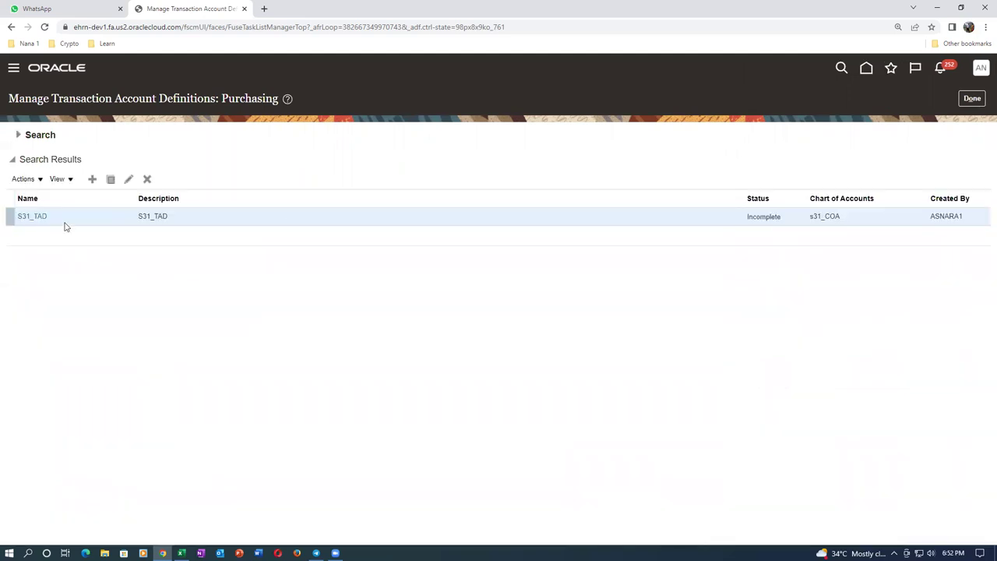
left_click(129, 180)
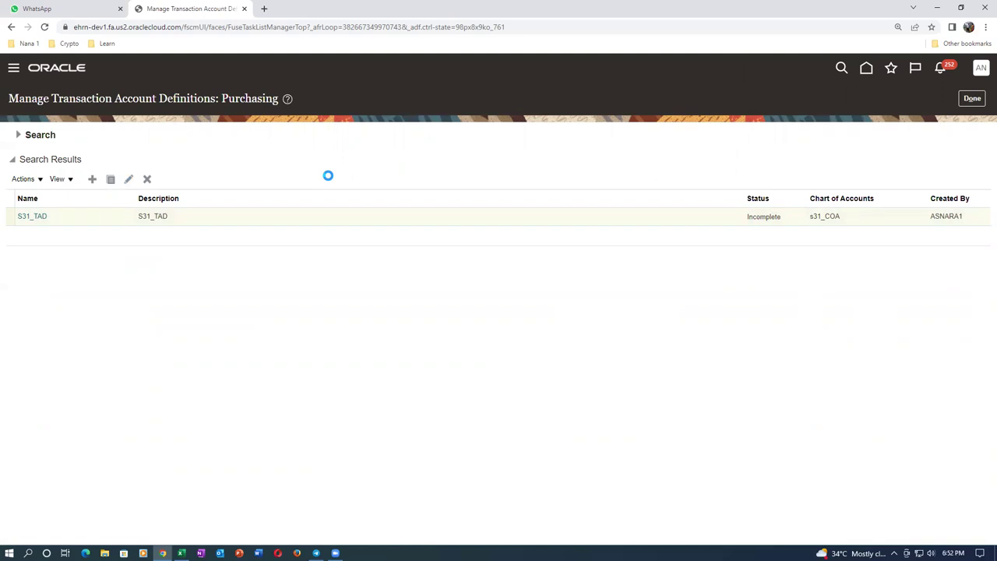
left_click(105, 554)
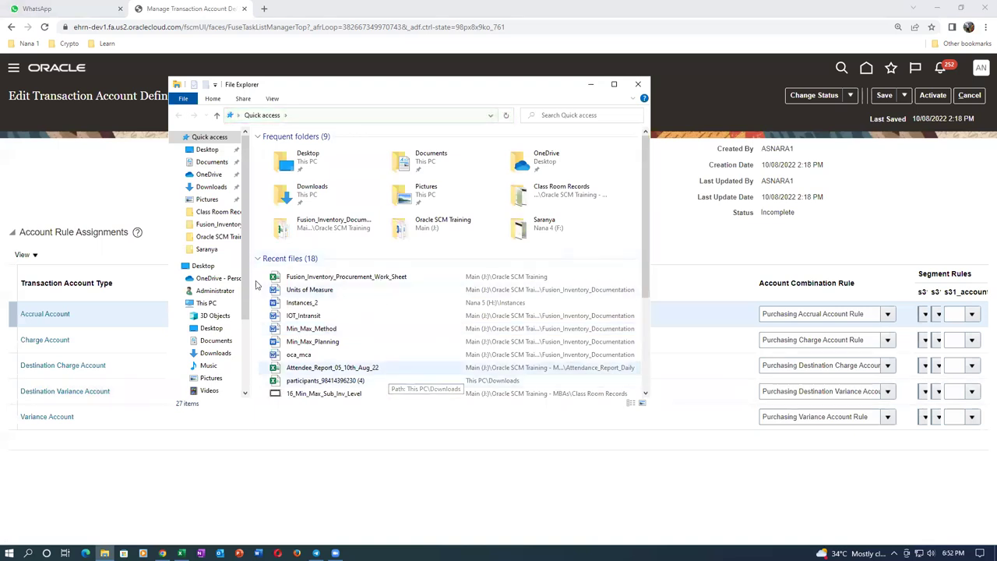
Open the Fusion Purchasing Accounting document from File Explorer's recent files in Word
scroll(247, 290, "down", 1)
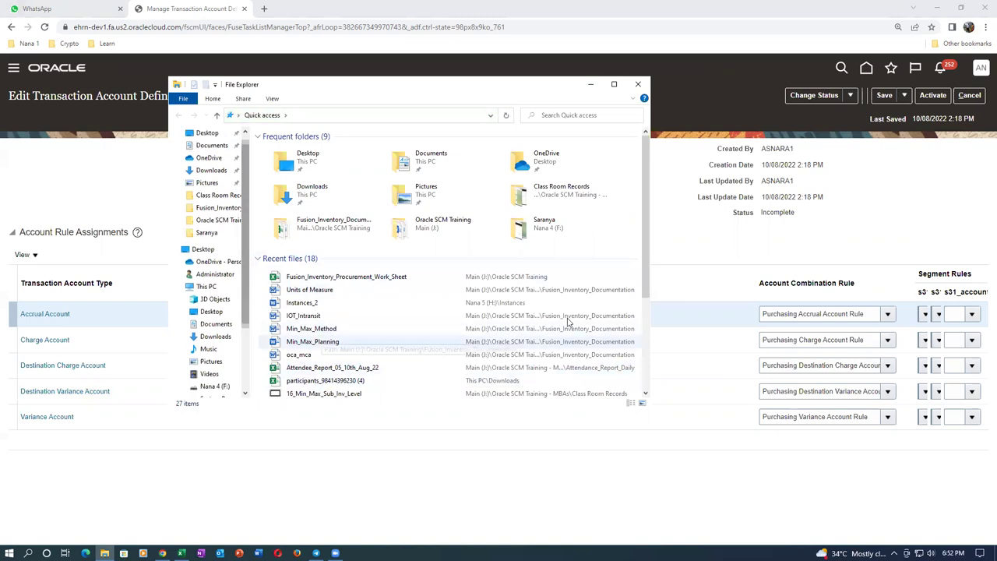
scroll(646, 312, "down", 2)
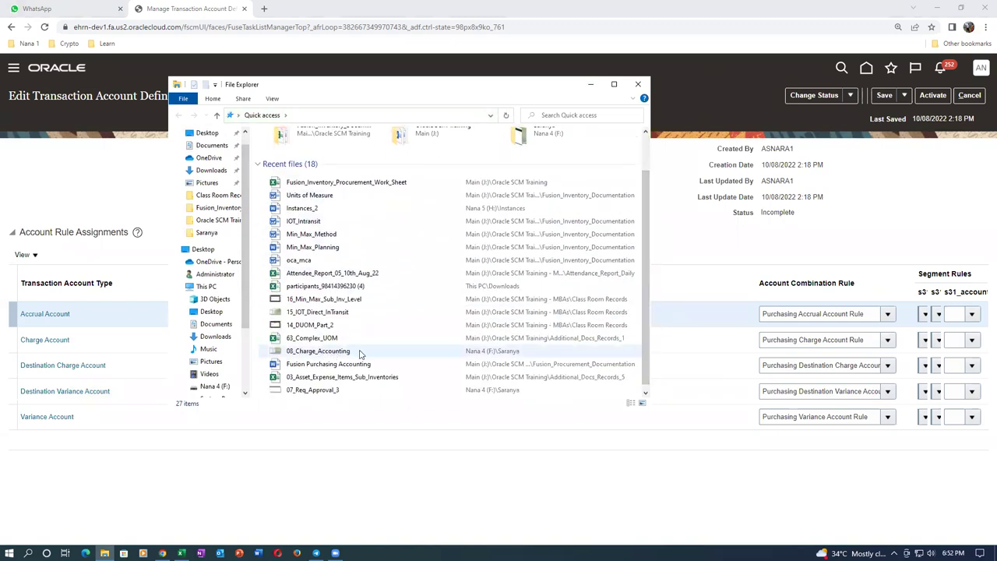
left_click(367, 365)
double_click(367, 365)
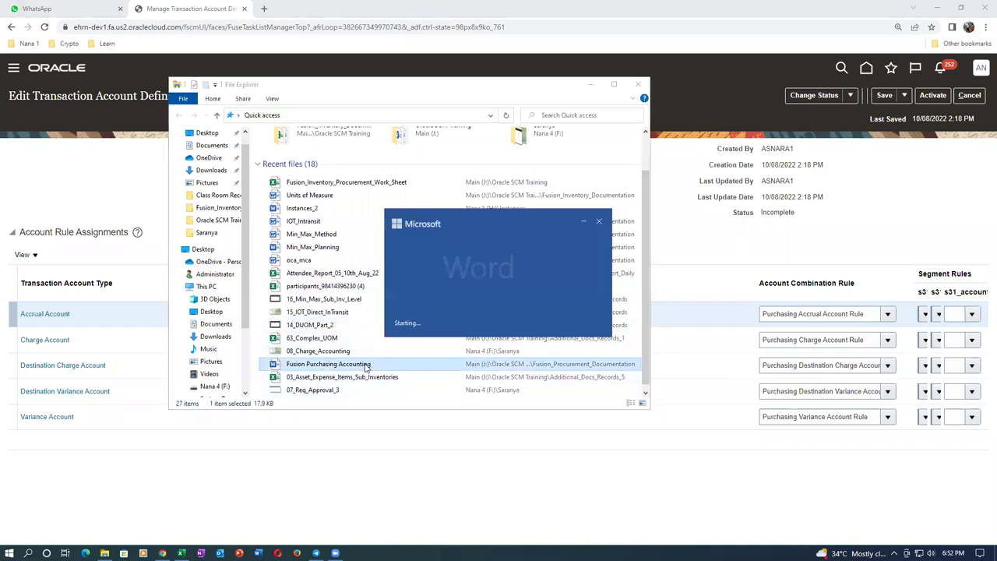
scroll(366, 363, "down", 5)
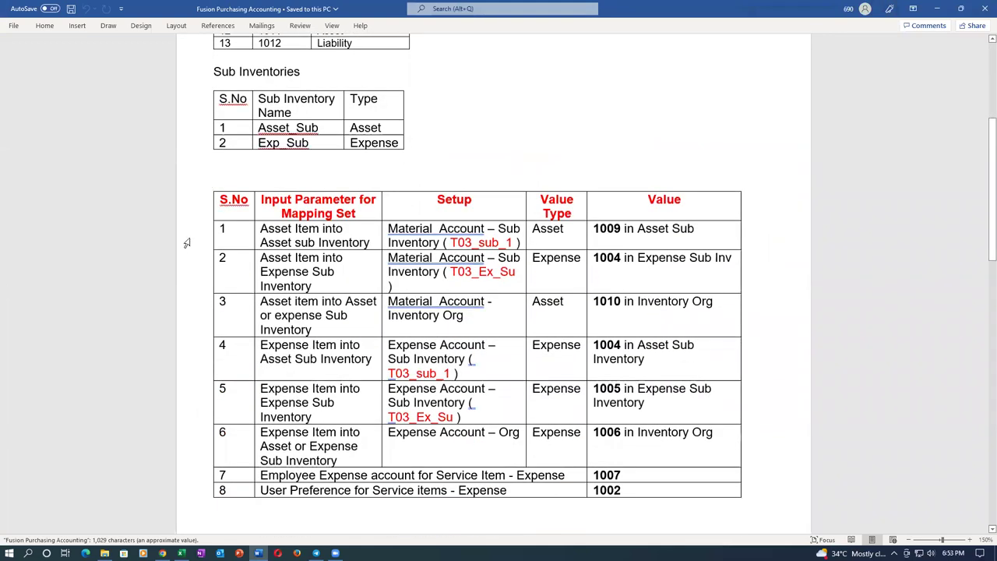
Select rows 1–6 of the Word mapping-set table, then return to the S31_TAD edit page
left_click_drag(190, 248, 184, 493)
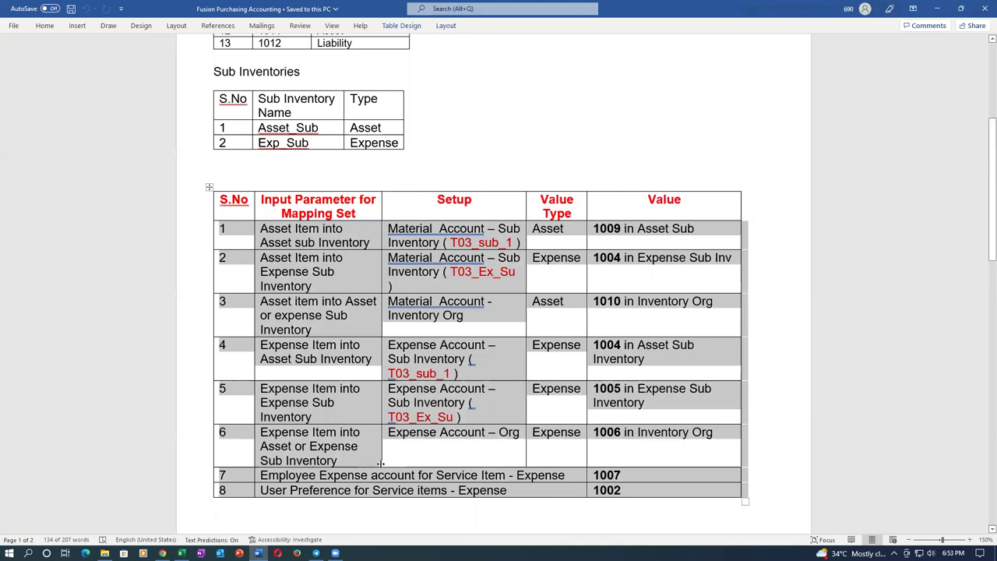
key("alt+Tab")
key("Tab")
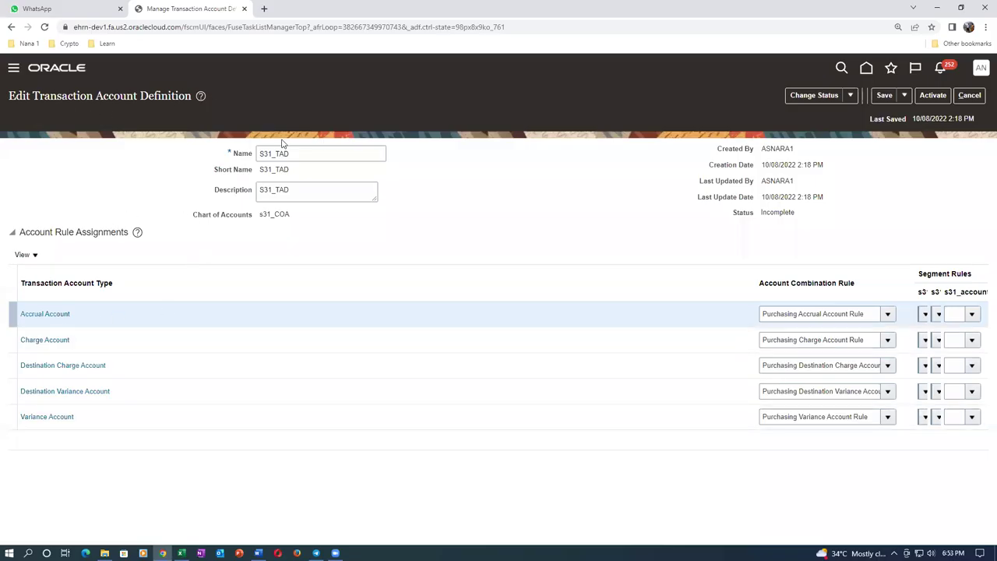
Begin entering an S31 segment rule for the Charge Account row, checking the Word notes for the rule name
left_click(105, 345)
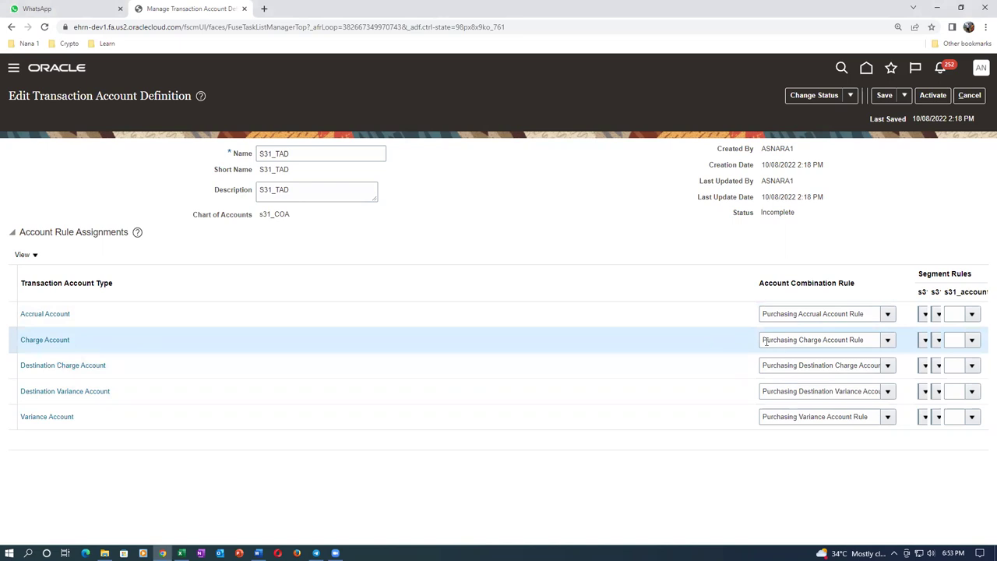
left_click_drag(763, 340, 869, 340)
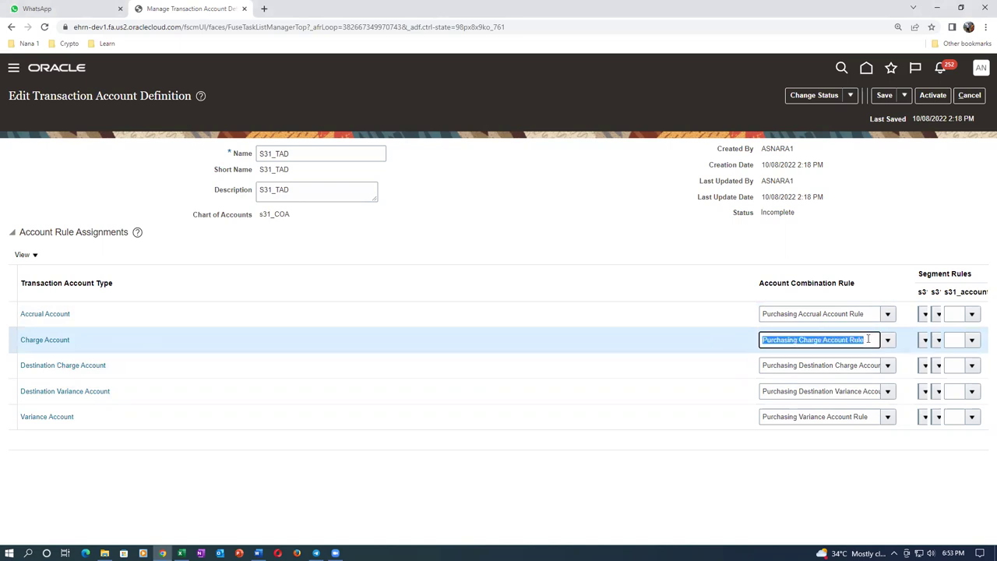
left_click(958, 339)
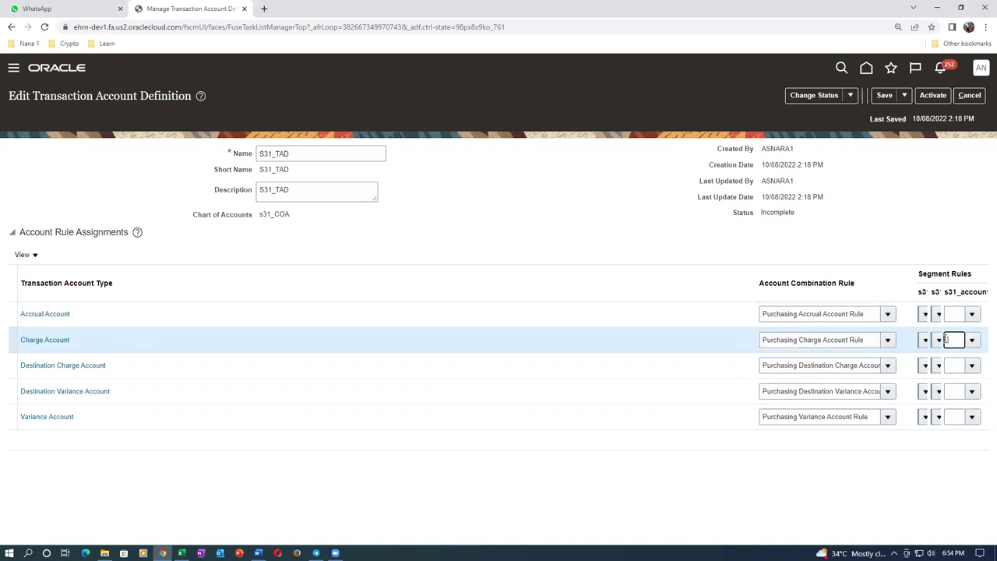
left_click(972, 340)
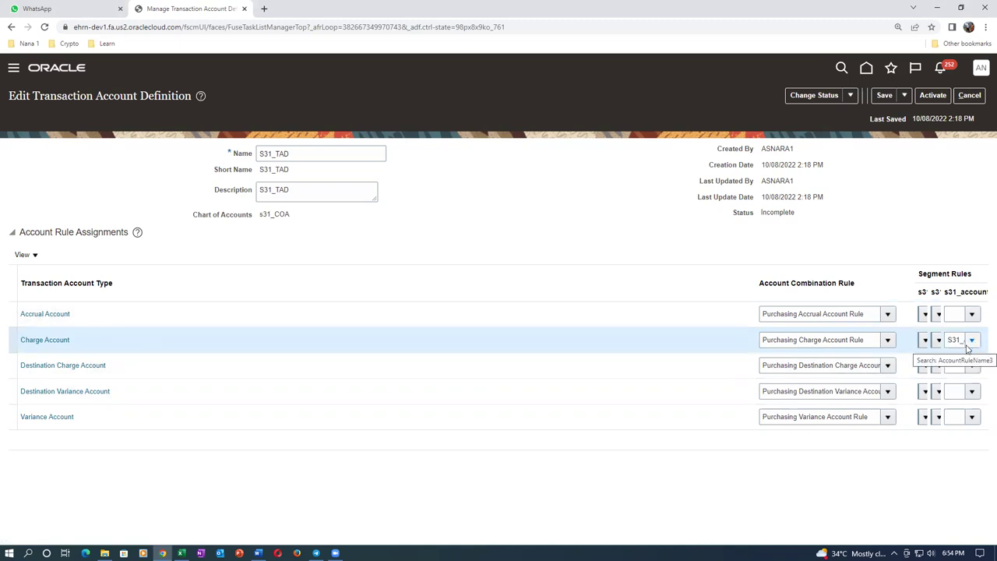
left_click_drag(762, 340, 866, 339)
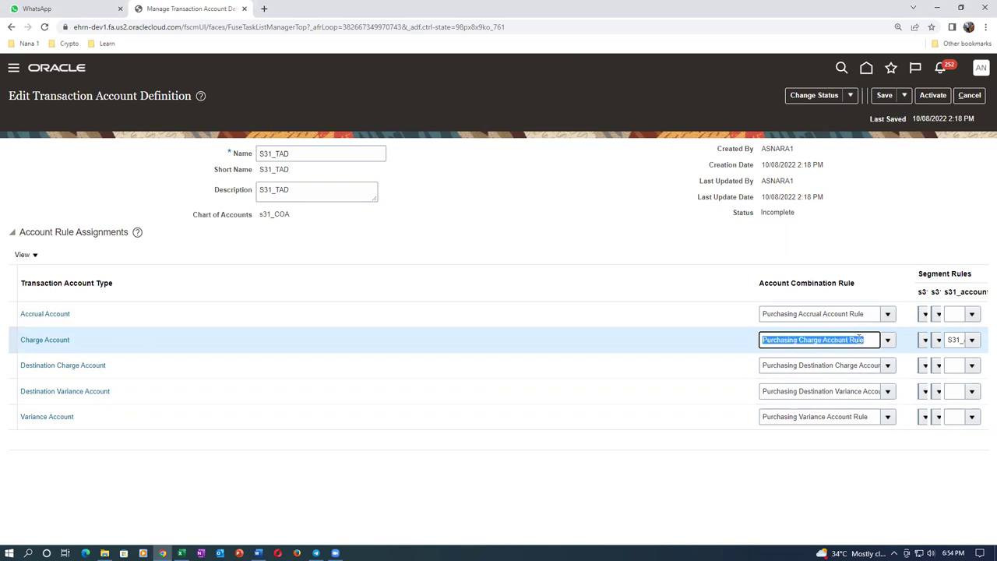
key("alt+Tab")
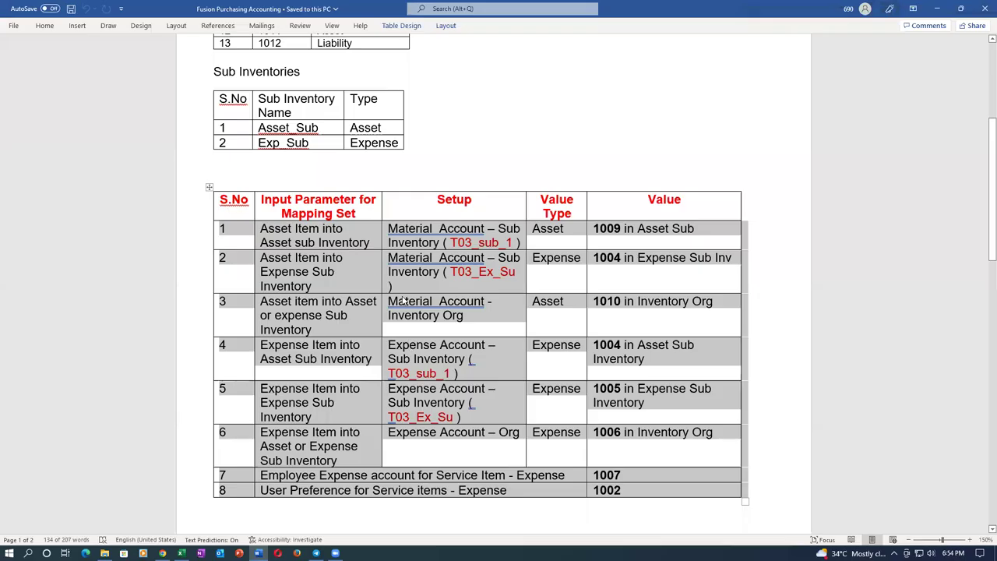
scroll(374, 314, "down", 1)
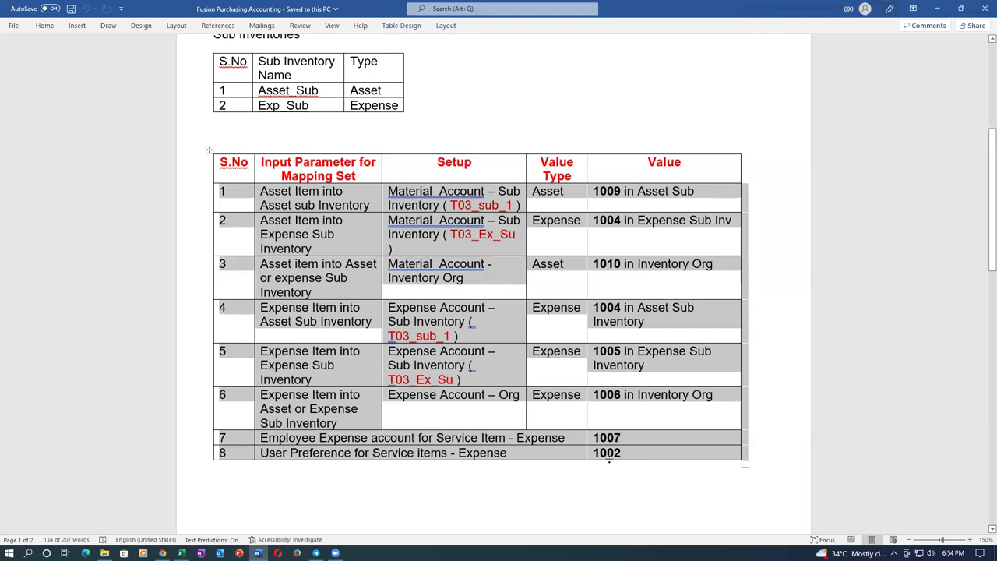
key("alt+Tab")
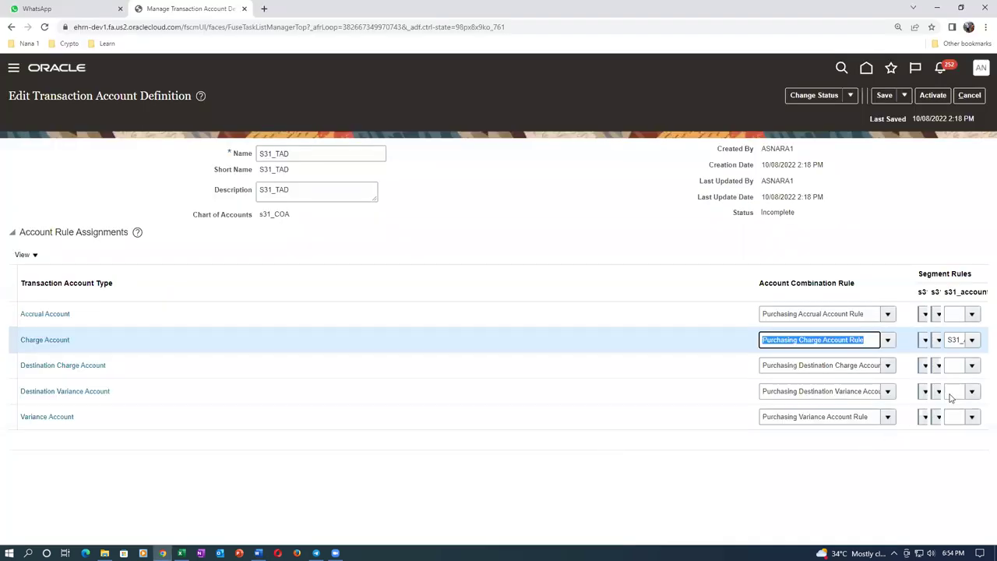
left_click(960, 339)
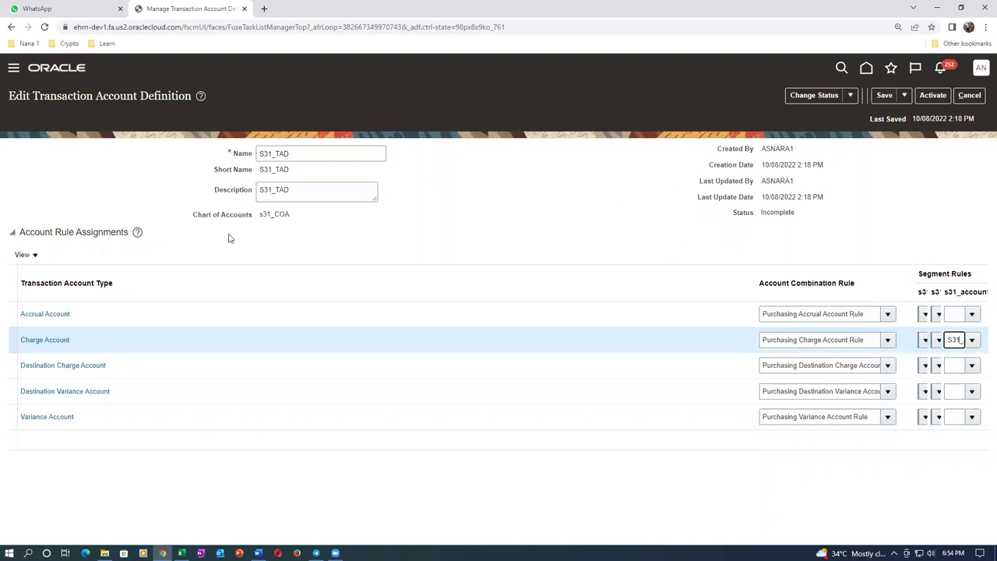
Save S31_TAD, activate it, acknowledge the activation message, and finish with Done
left_click(885, 96)
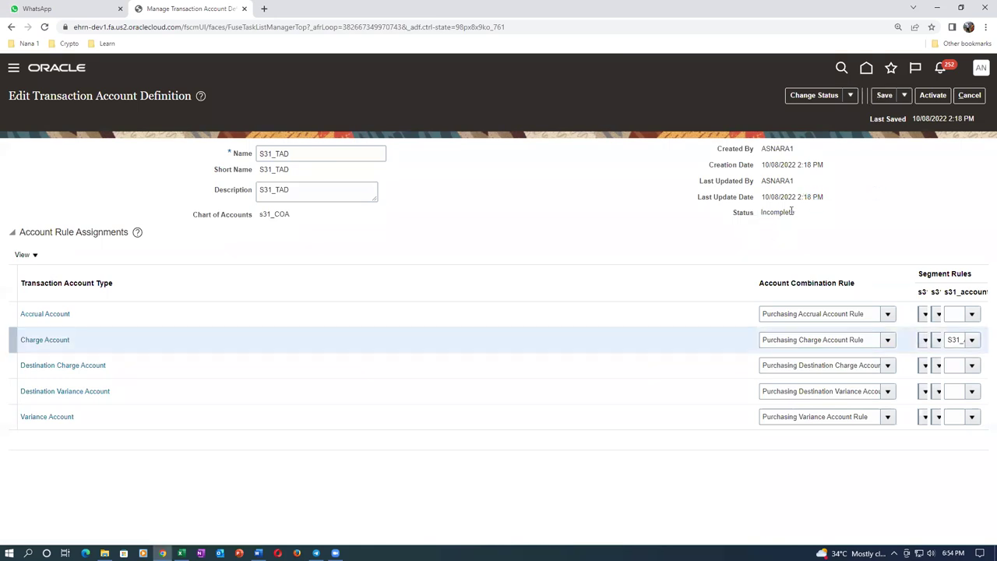
left_click(933, 95)
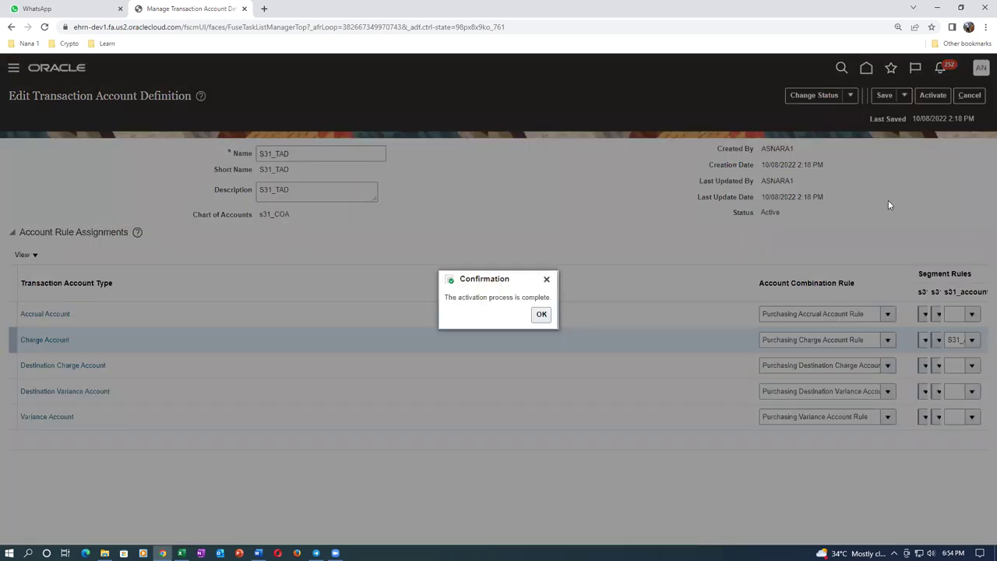
left_click(541, 314)
left_click(971, 99)
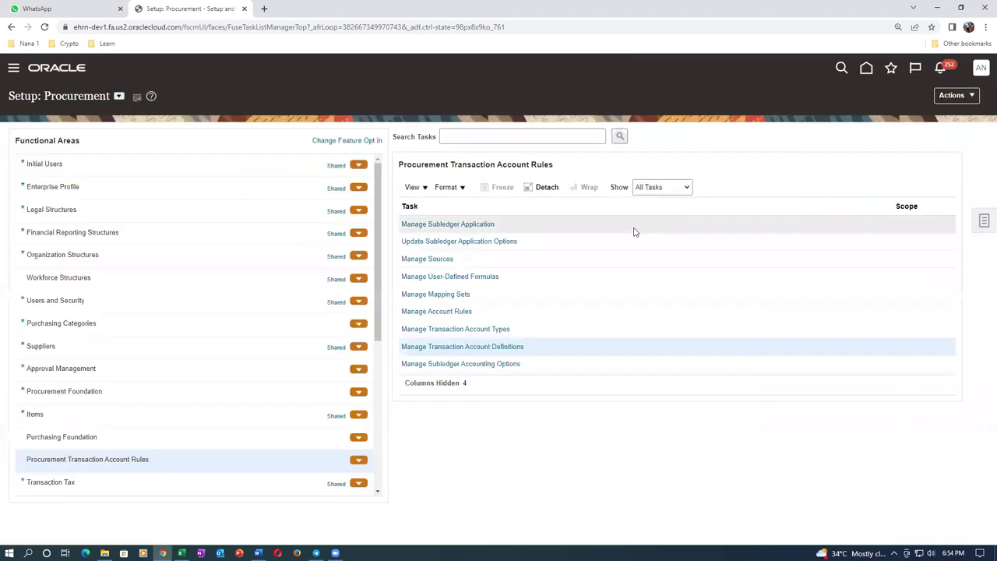
Copy 'Manage Subledger Accounting Options' from Excel cell E88 and return to the Oracle page
key("alt+Tab")
key("alt+Tab")
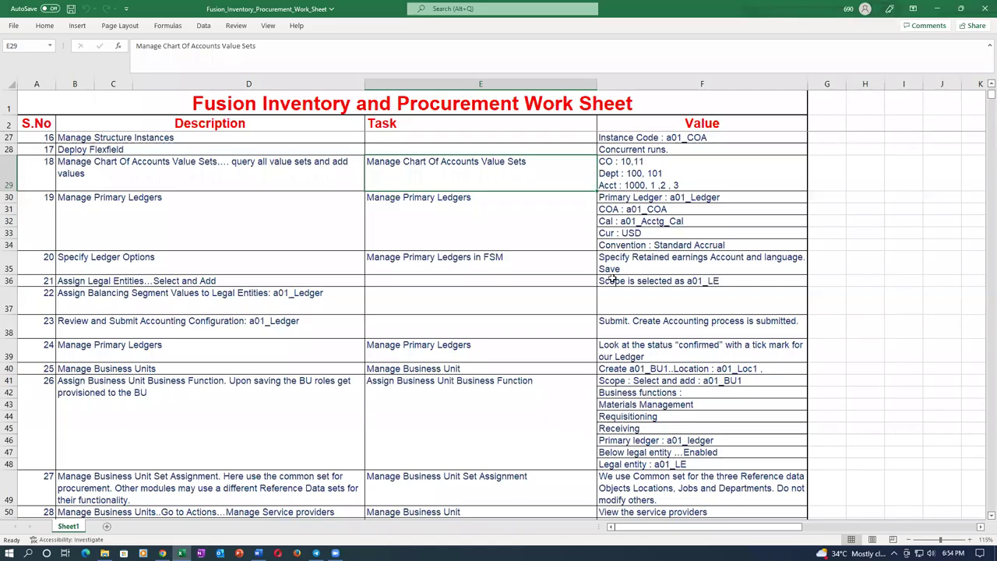
scroll(428, 355, "down", 1)
scroll(428, 355, "down", 3)
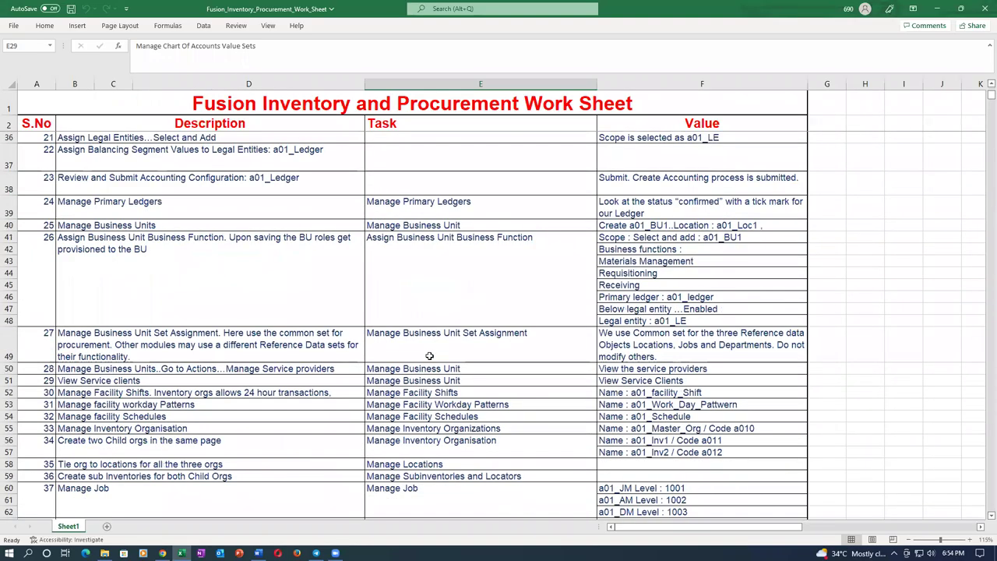
scroll(431, 356, "down", 4)
scroll(432, 357, "down", 4)
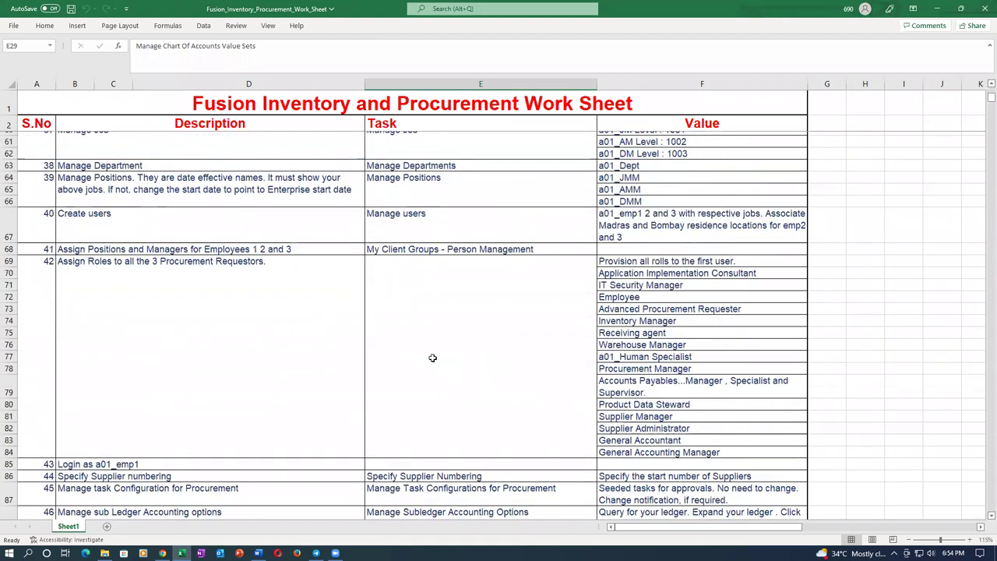
scroll(432, 358, "down", 3)
left_click(427, 380)
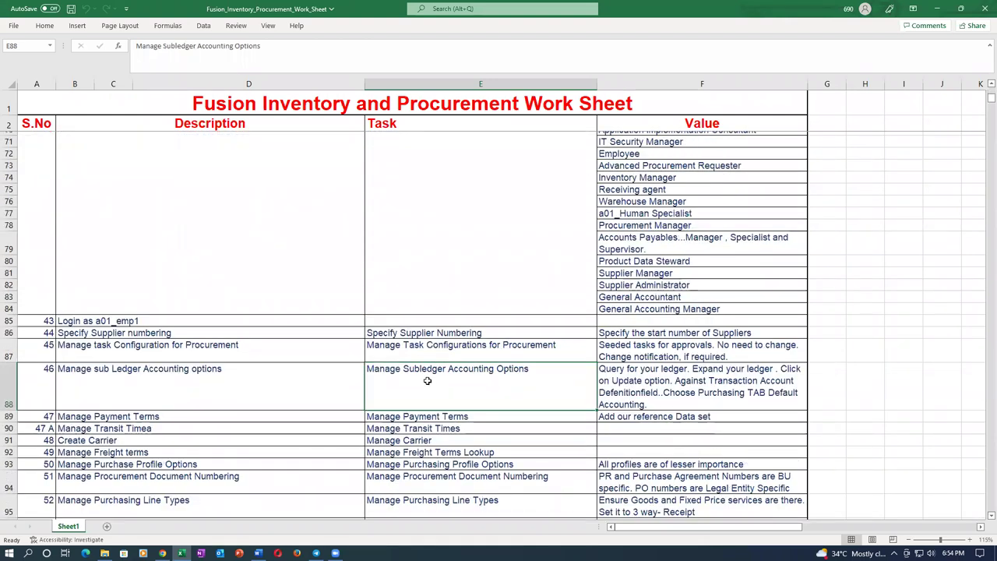
key("ctrl+c")
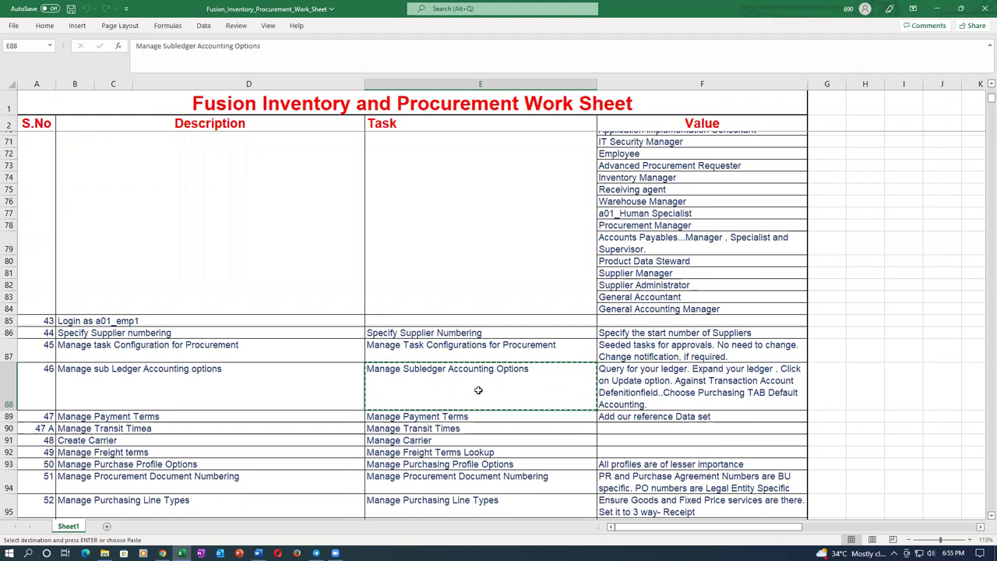
key("alt+Tab")
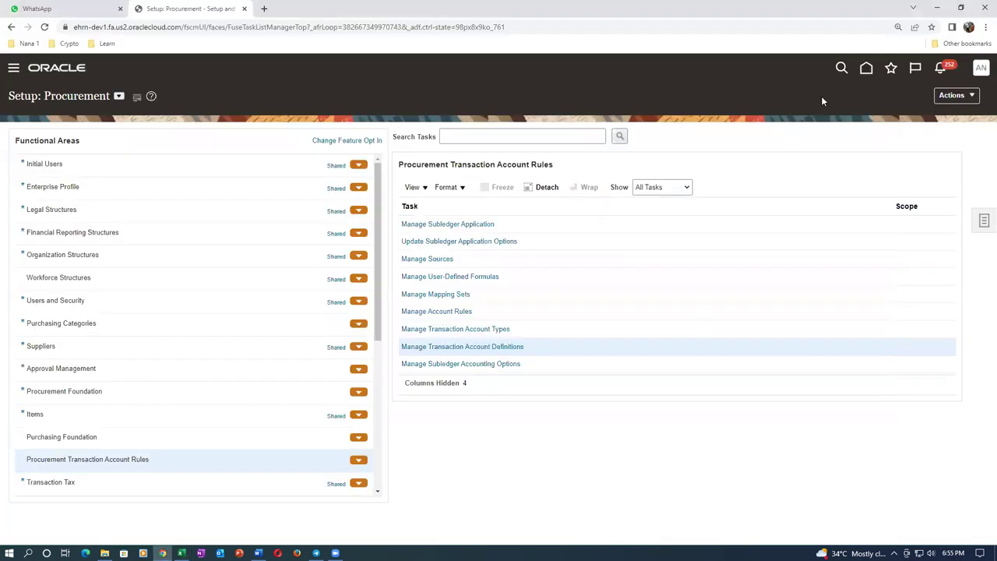
From Setup and Maintenance, search the setup tasks for Manage Subledger Accounting Options and open it
left_click(975, 69)
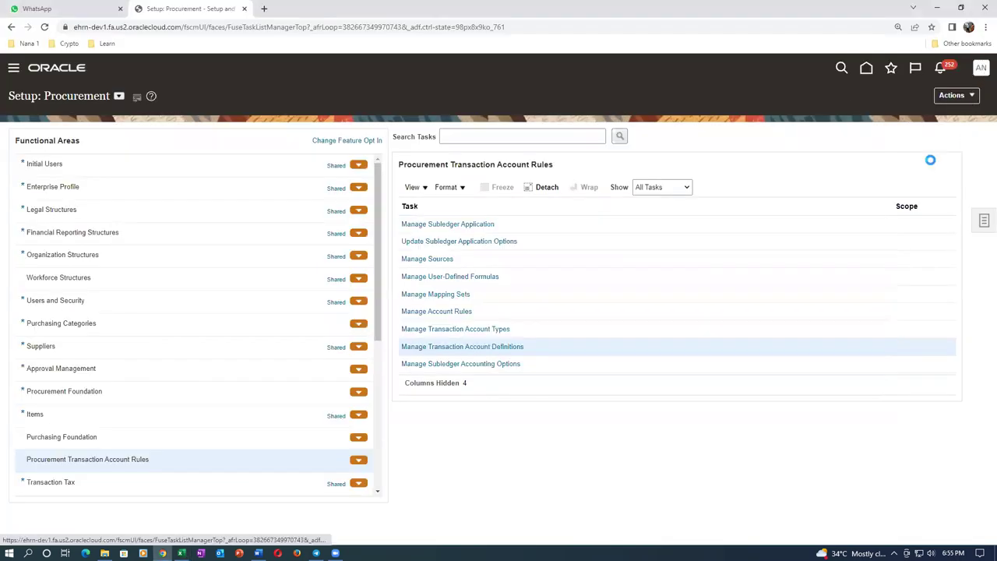
left_click(803, 242)
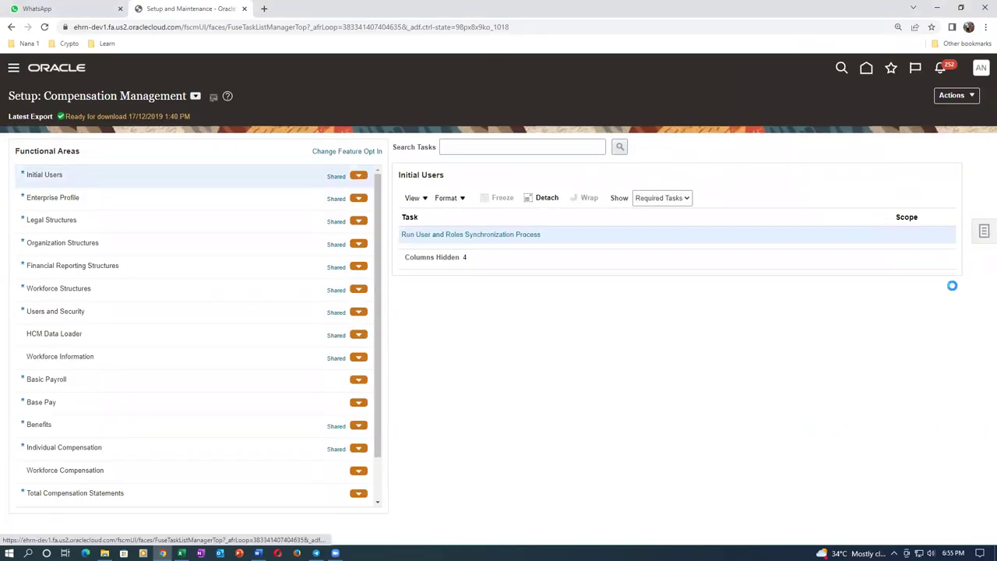
left_click(857, 235)
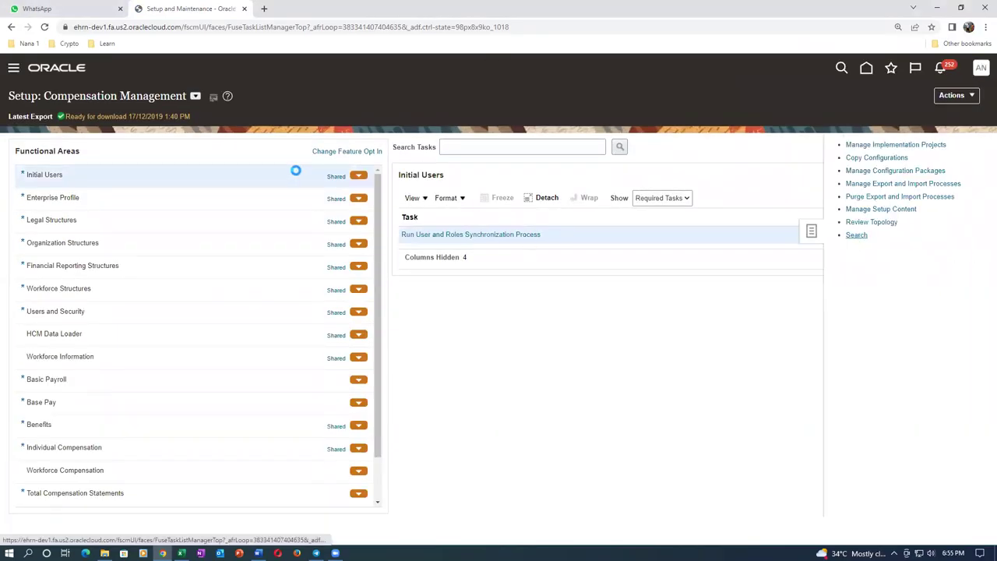
left_click(312, 138)
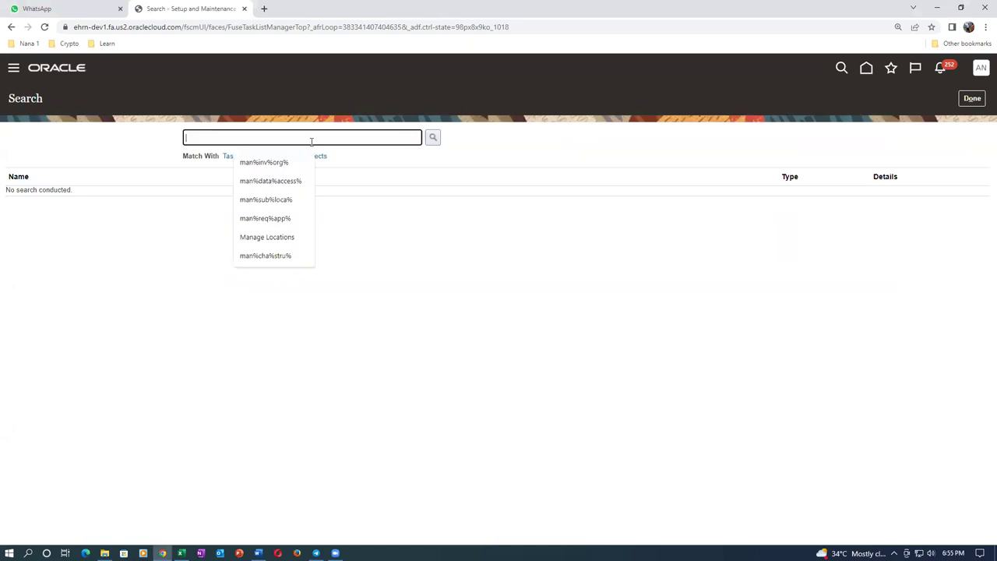
key("ctrl+v")
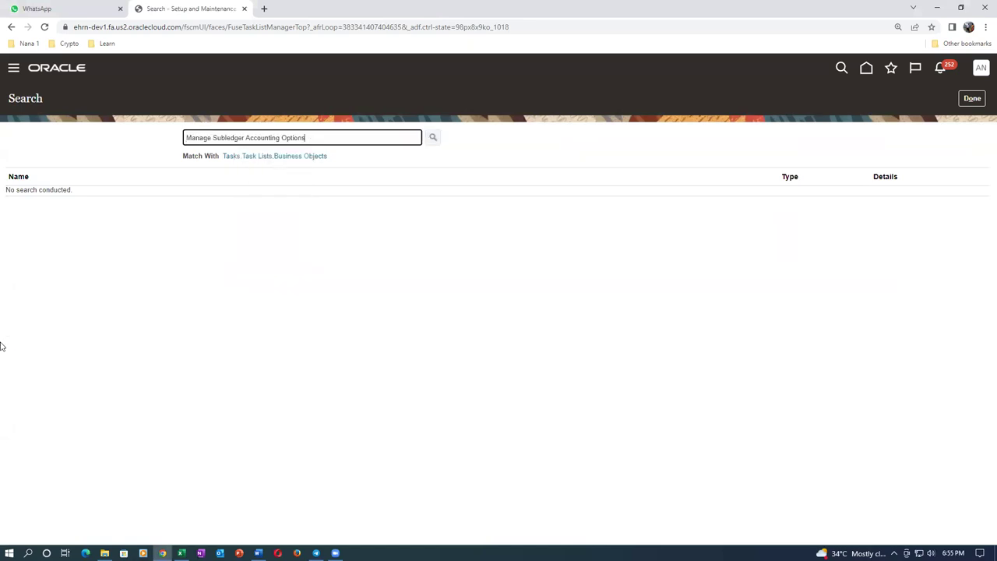
key("Return")
left_click(60, 197)
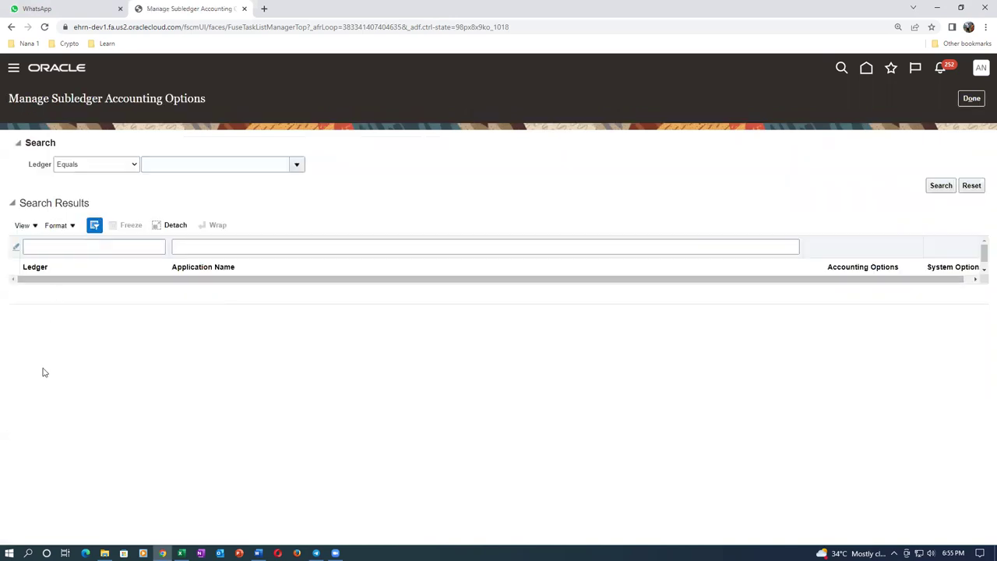
left_click(182, 163)
Search the accounting options for ledger s31 and open the Purchasing row for editing
type("s31")
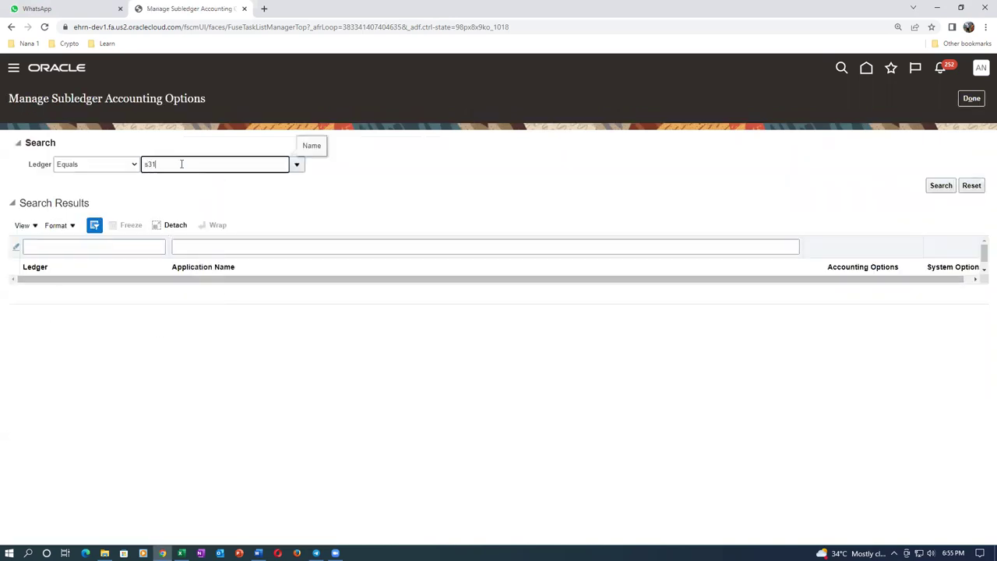
key("Tab")
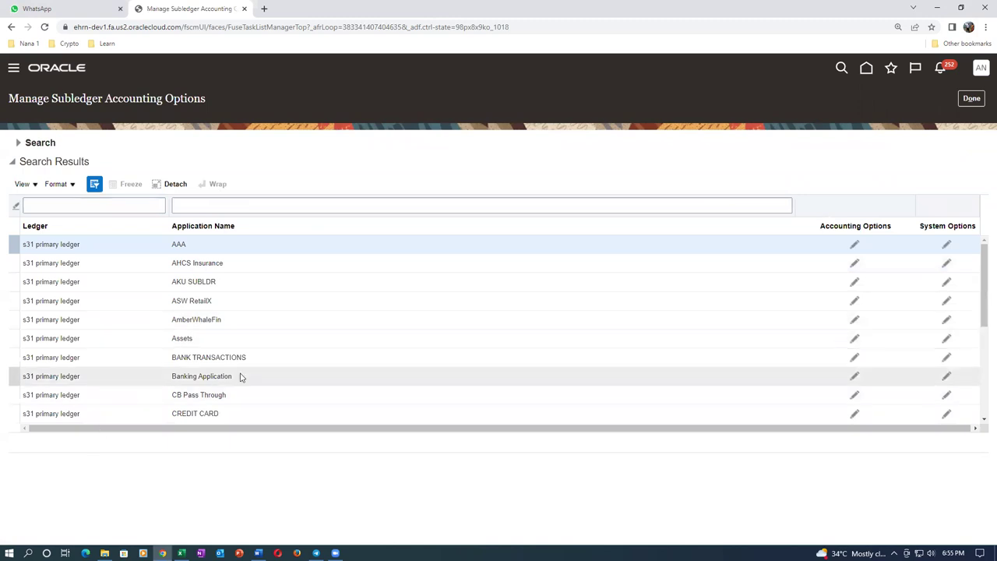
scroll(240, 378, "down", 2)
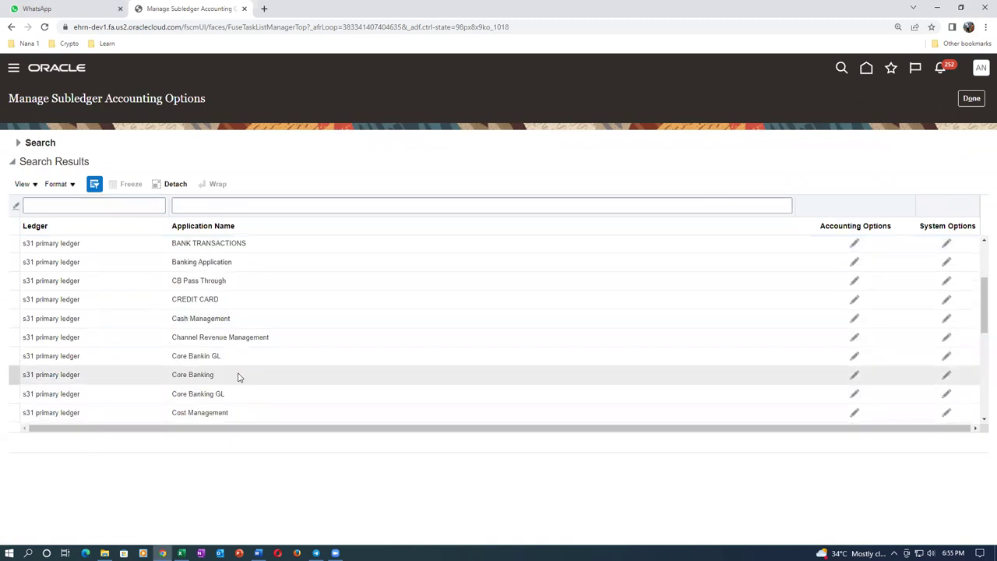
scroll(240, 377, "down", 2)
scroll(240, 377, "down", 2)
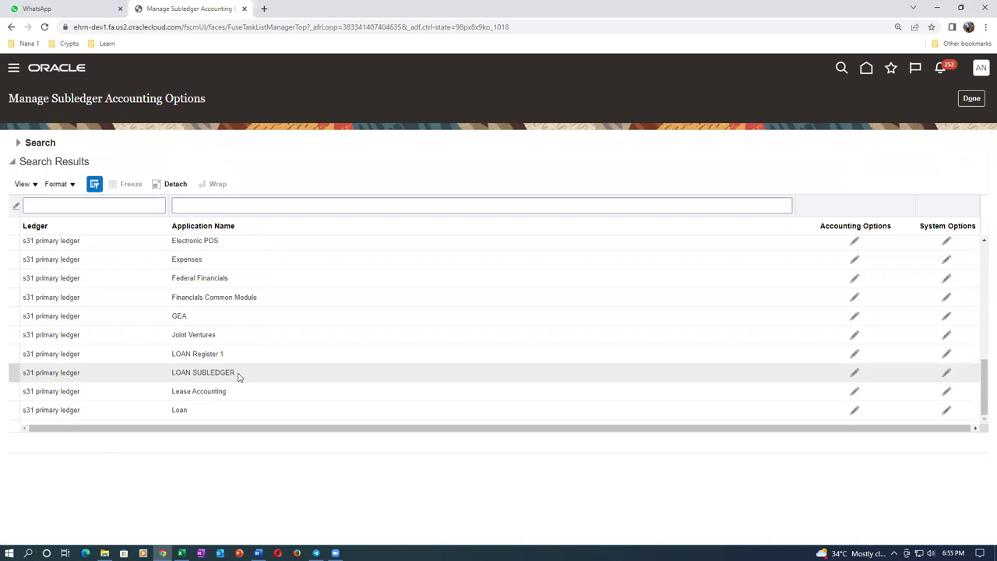
scroll(256, 249, "down", 1)
scroll(254, 367, "down", 2)
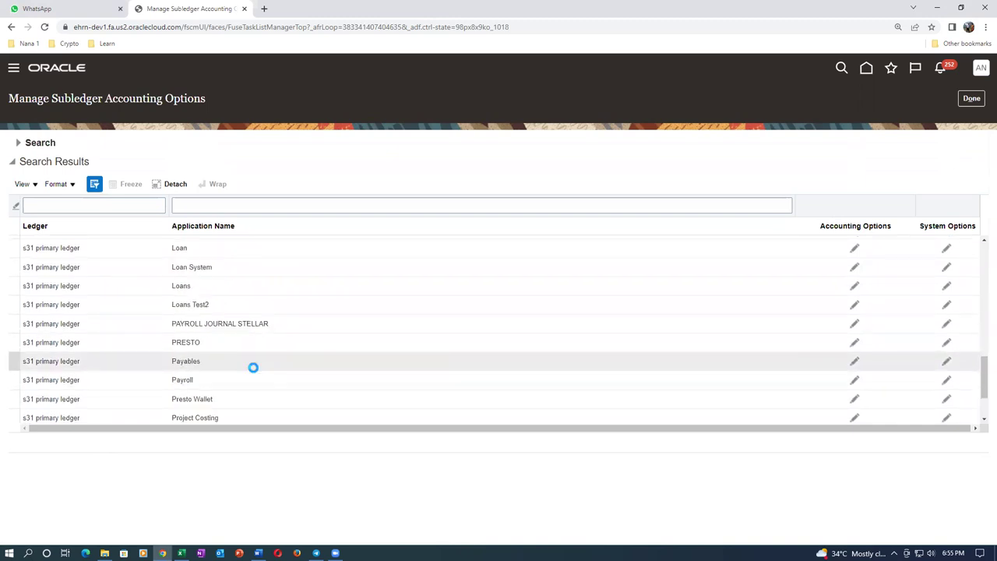
scroll(253, 367, "down", 2)
left_click(94, 348)
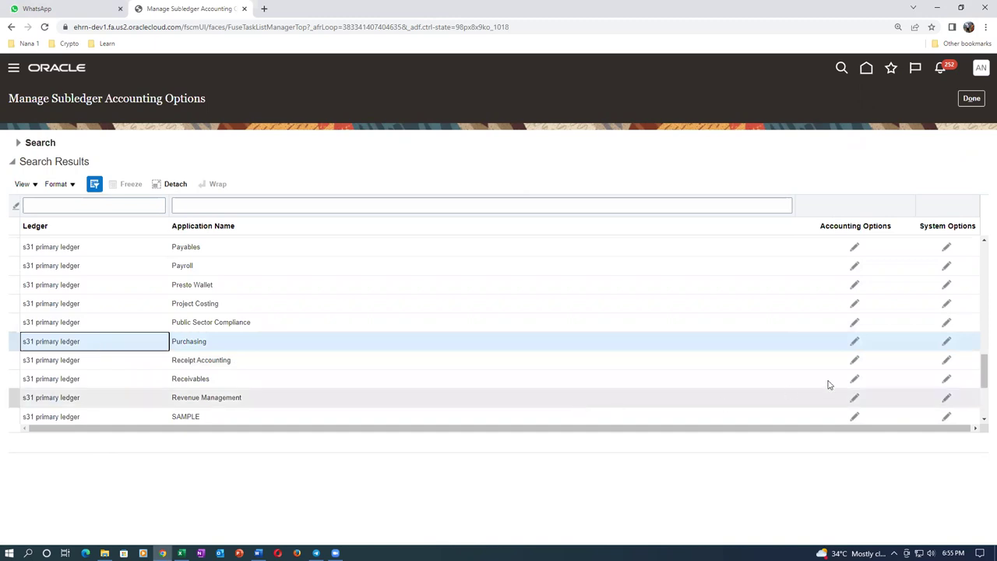
left_click(854, 343)
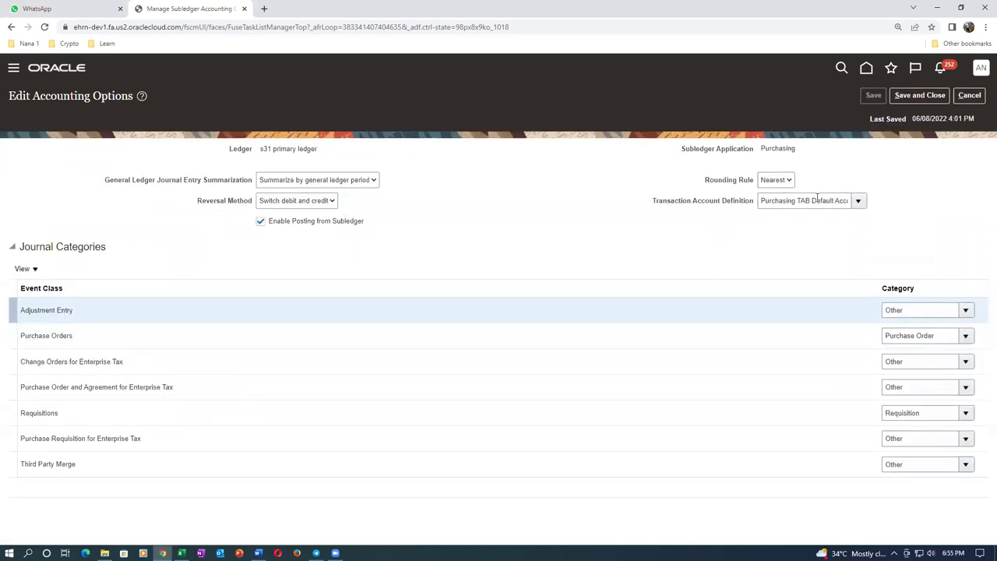
Choose S31_TAD as Purchasing's Transaction Account Definition, save and close, then finish with Done
left_click(858, 201)
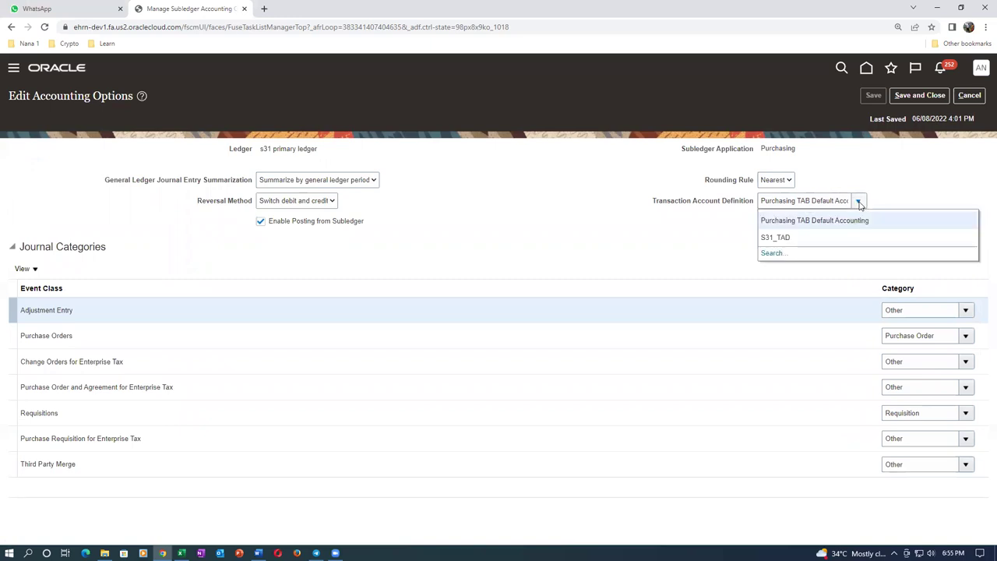
left_click(798, 241)
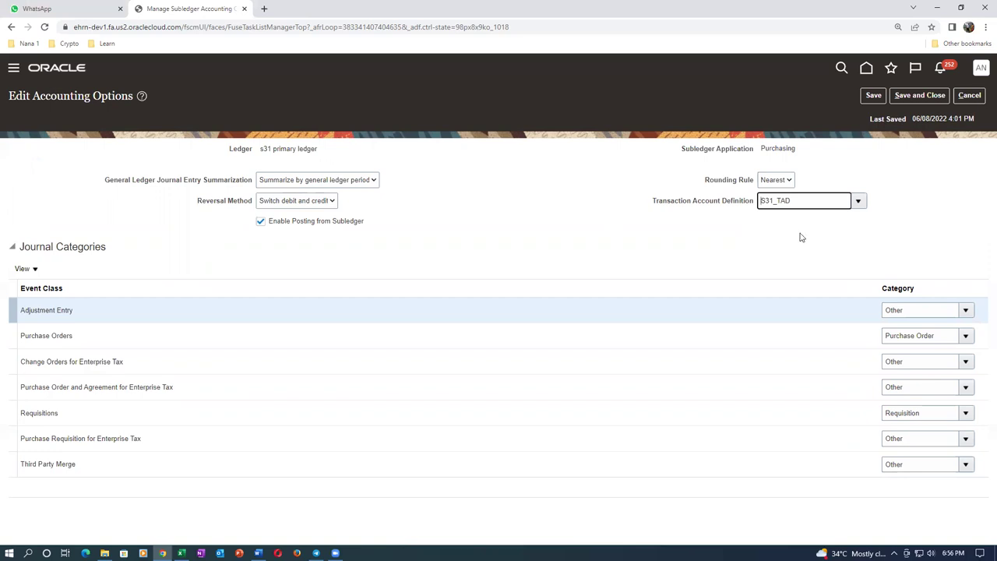
left_click(920, 95)
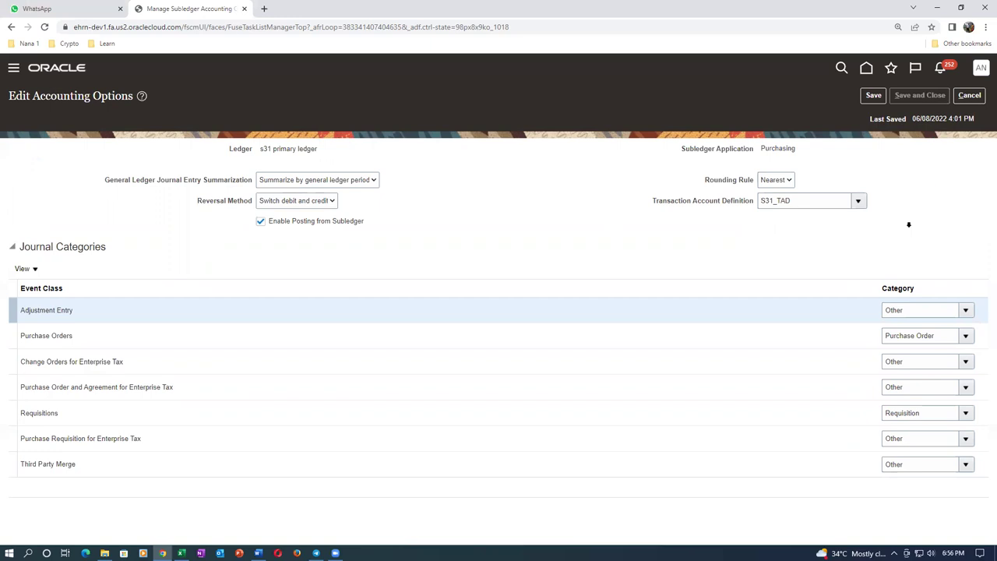
left_click(973, 101)
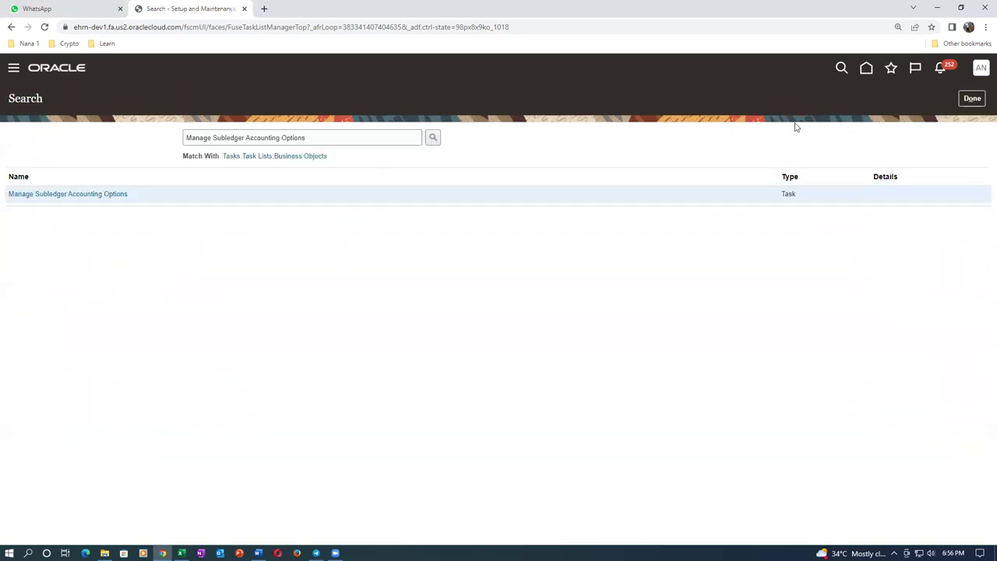
Sign out of Oracle, confirm the sign-off, sign back in, and switch to Excel
left_click(970, 98)
left_click(981, 69)
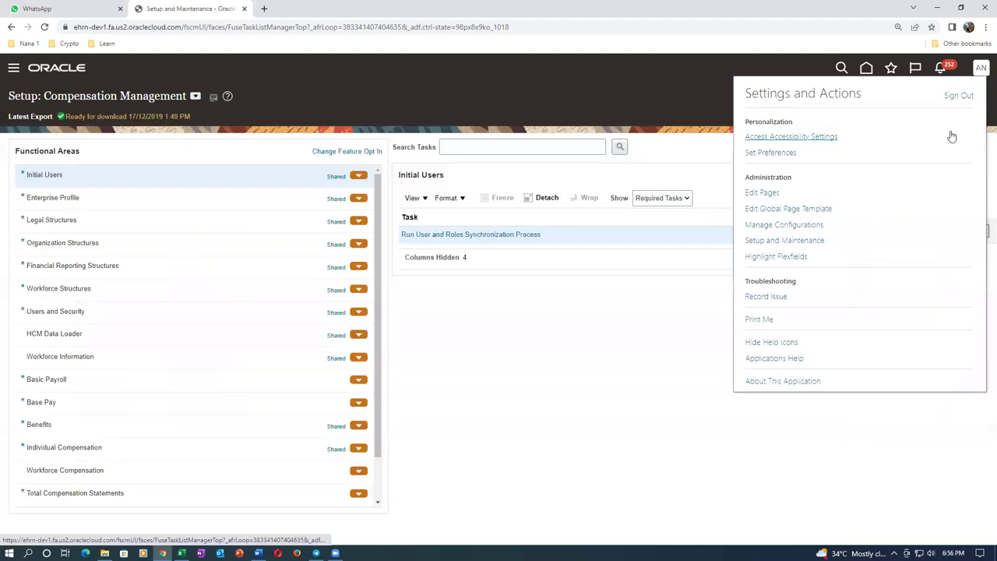
left_click(958, 95)
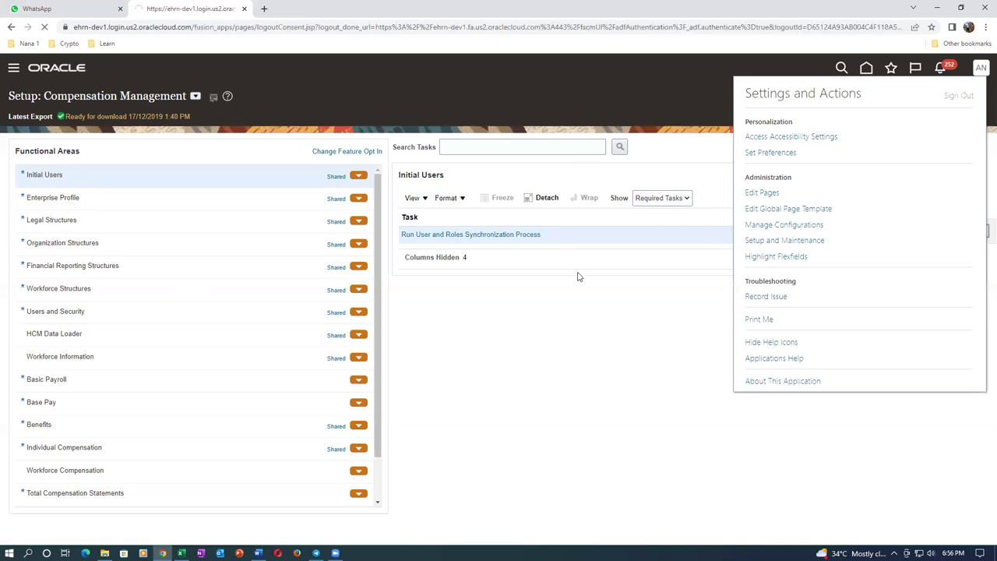
left_click(507, 274)
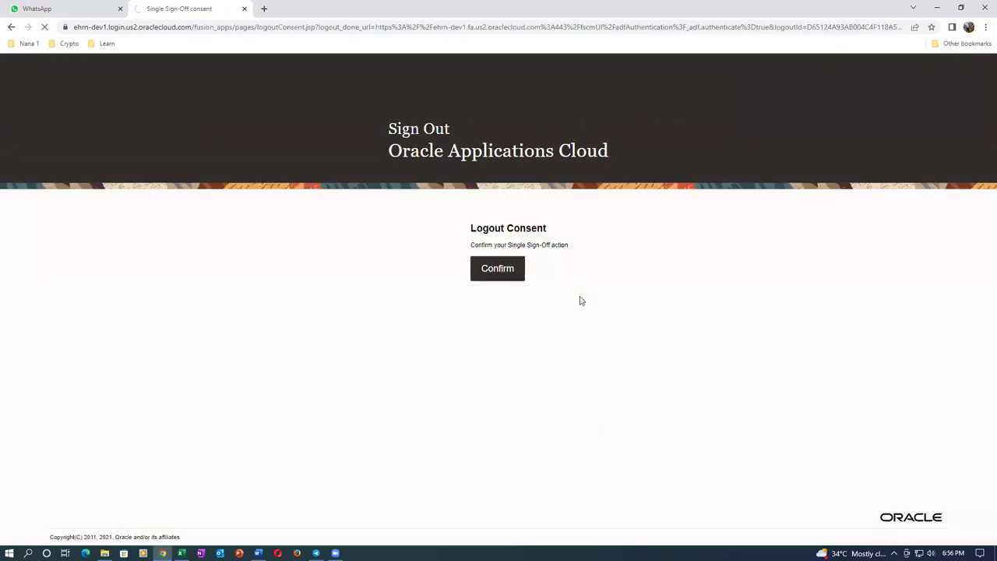
left_click(467, 308)
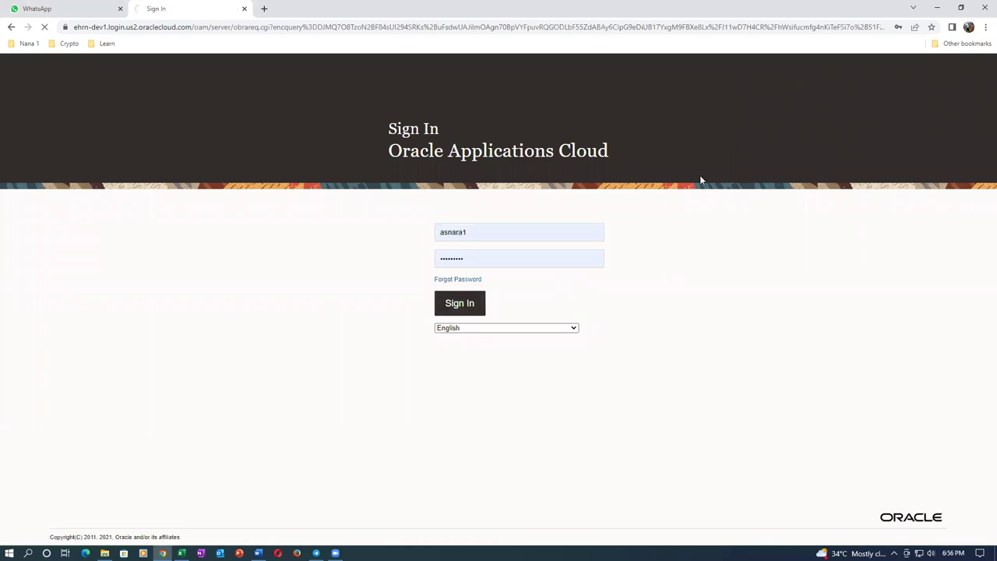
key("alt+Tab")
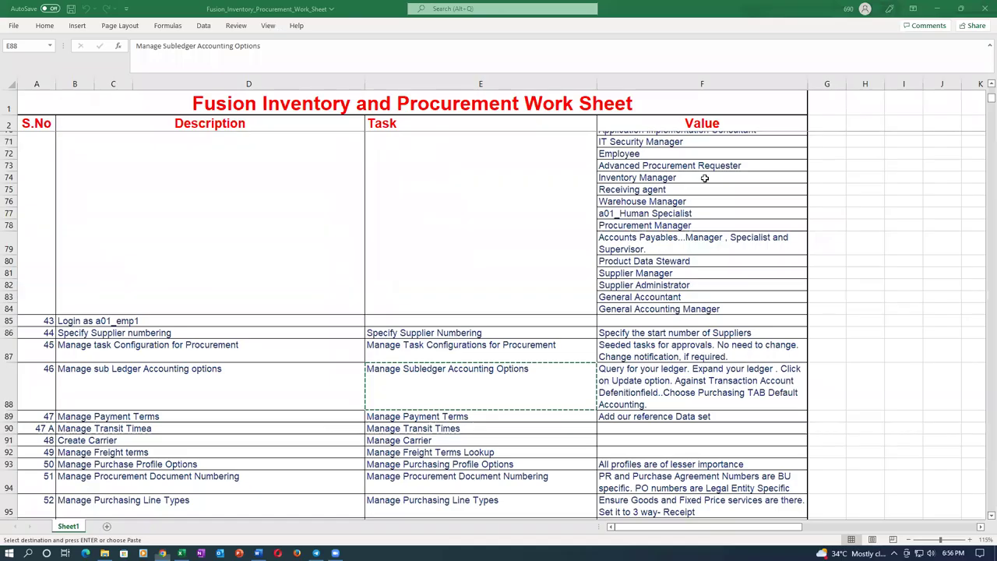
Review the Word accounting notes, then switch back through Excel toward the Oracle browser window
key("alt+Tab")
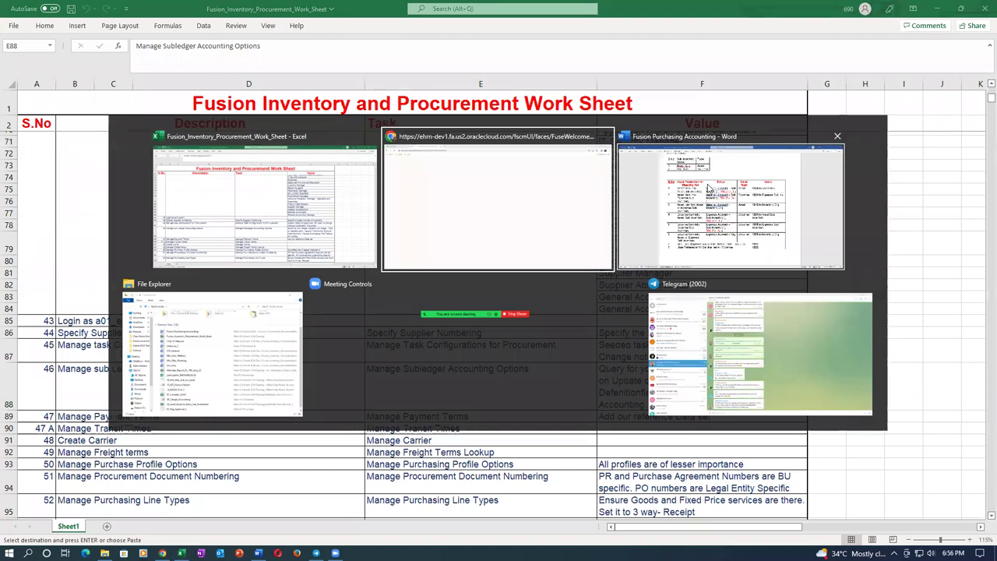
left_click(710, 189)
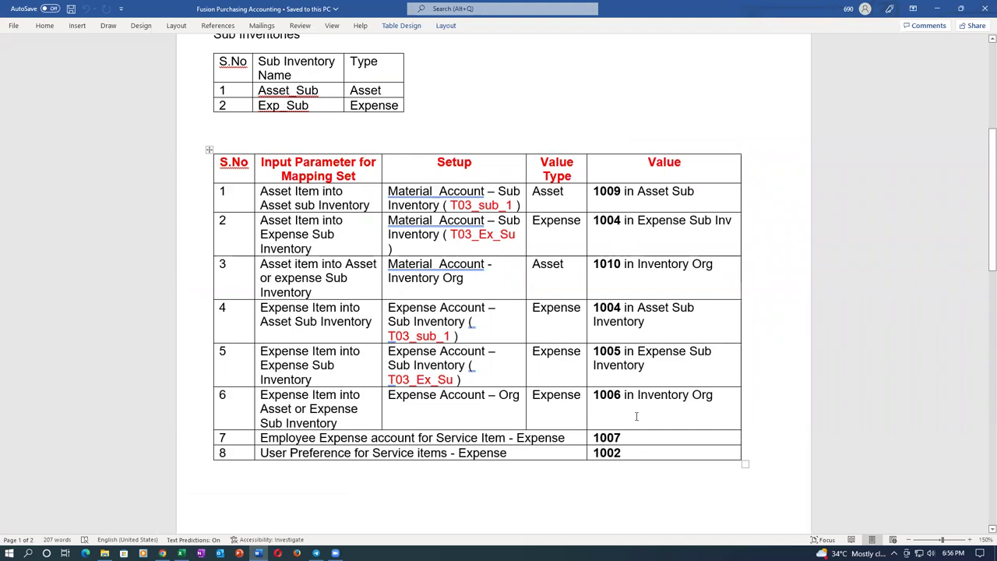
key("alt+Tab")
key("alt+Tab")
key("Tab")
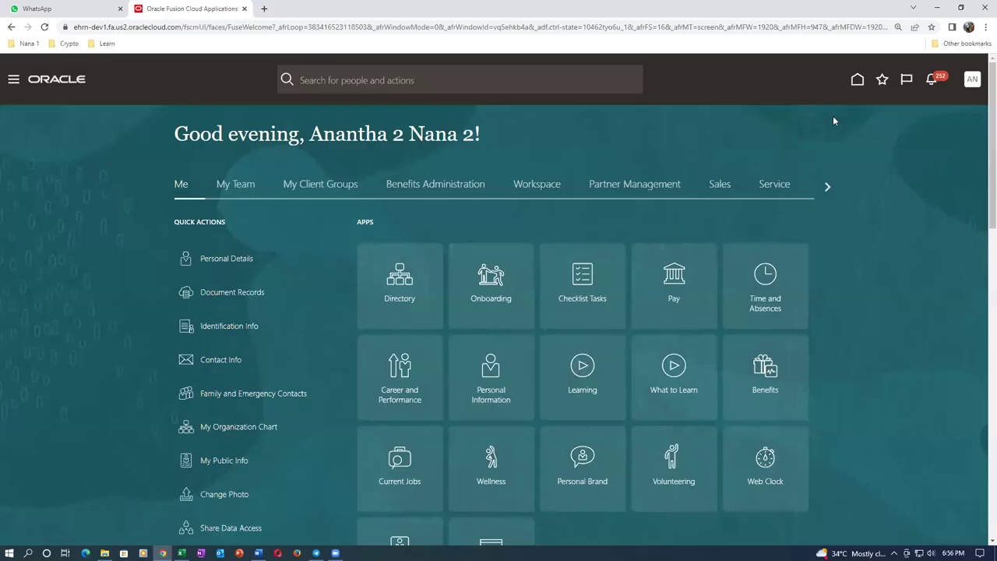
Open the Pur Req Shop page from Favorites' Recent Items, then switch to Excel
left_click(881, 79)
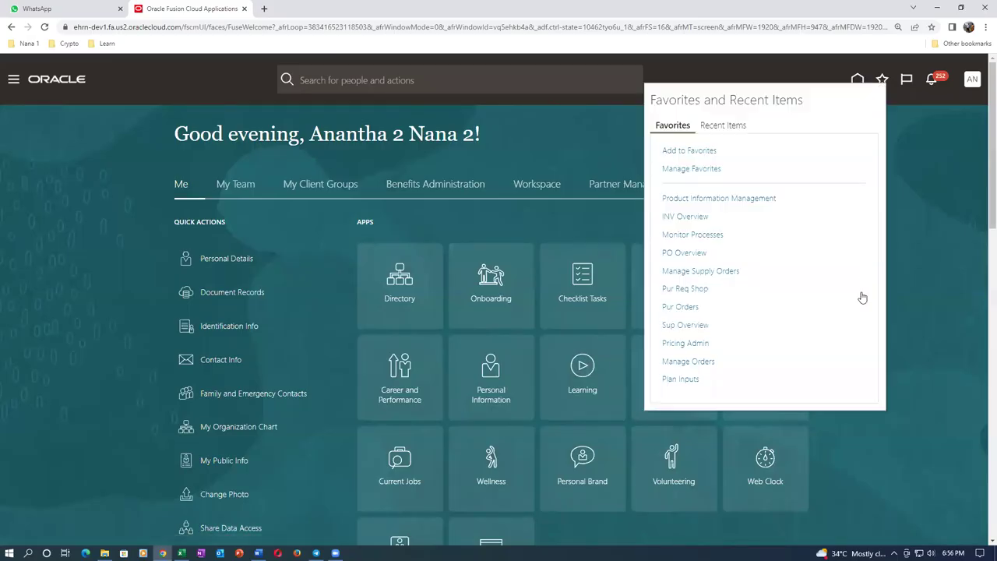
left_click(686, 289)
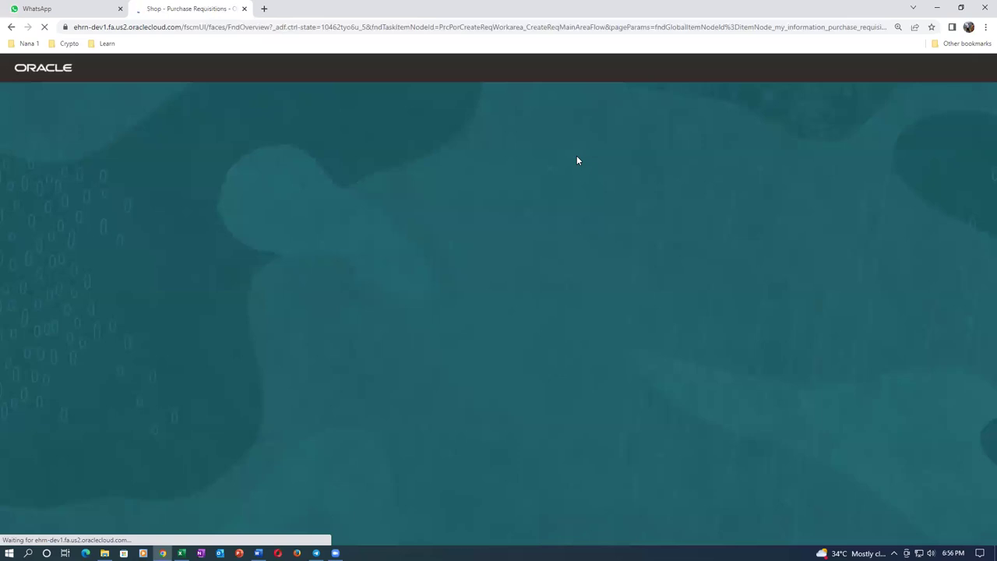
key("alt+Tab")
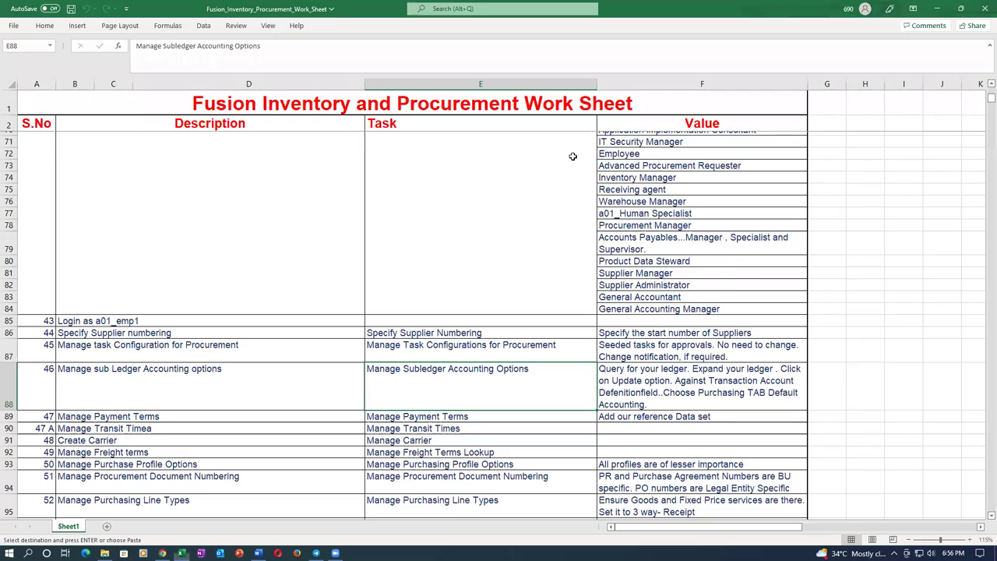
Bring up the Word accounting notes and select all eight rows of the mapping-set table
key("alt+Tab")
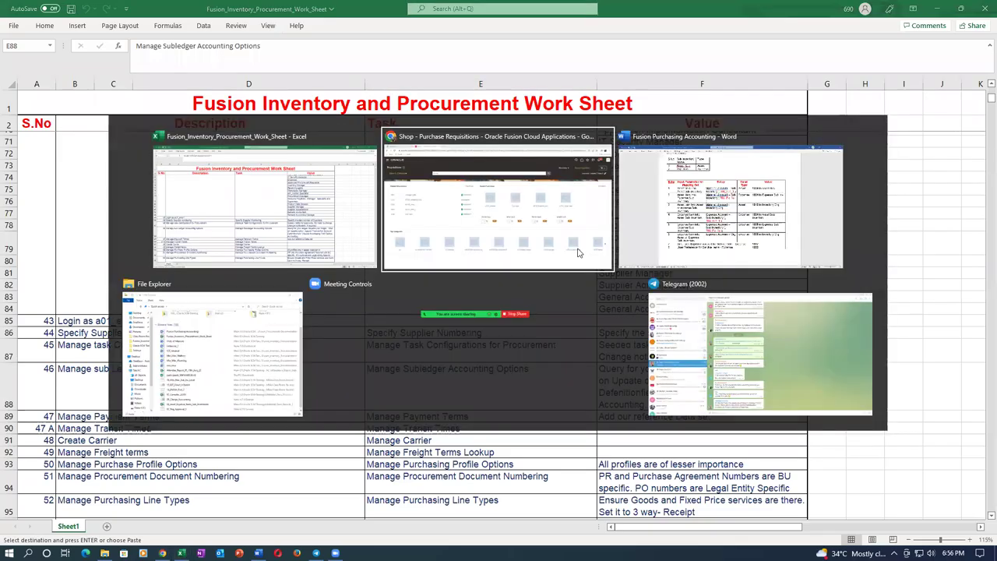
key("alt+Tab")
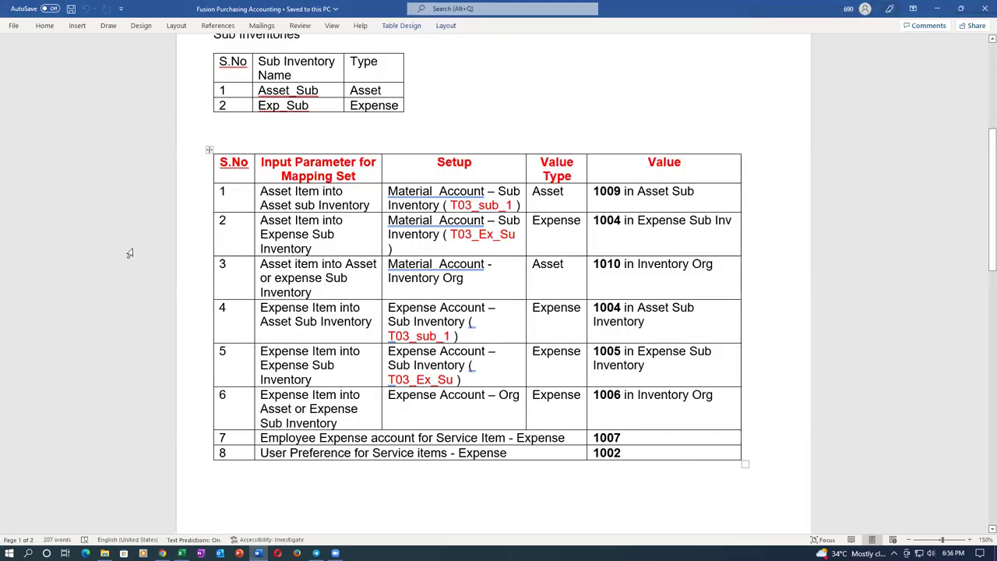
left_click_drag(186, 201, 192, 450)
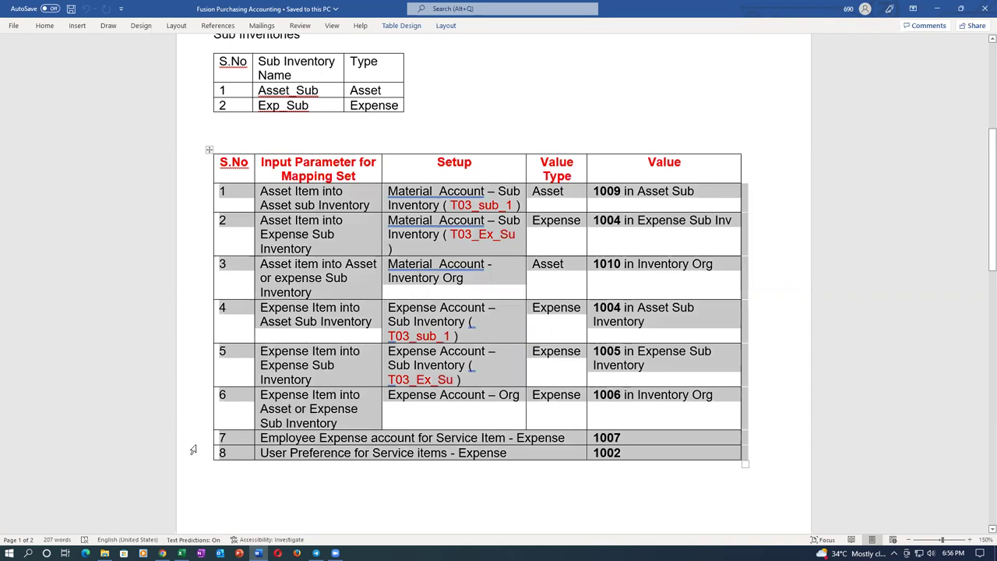
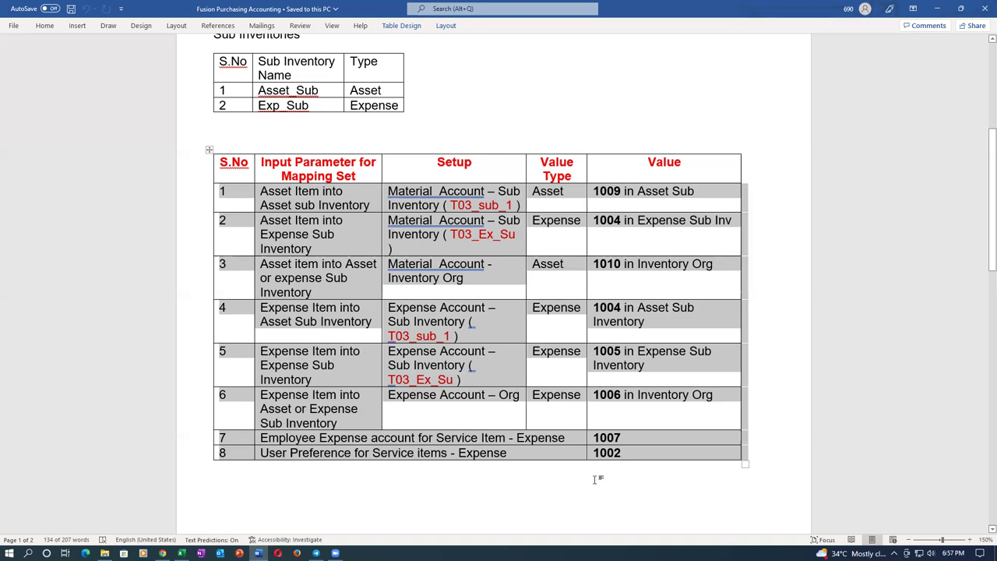
Return to the Oracle Requisitions page and start a new requisition line
key("alt+Tab")
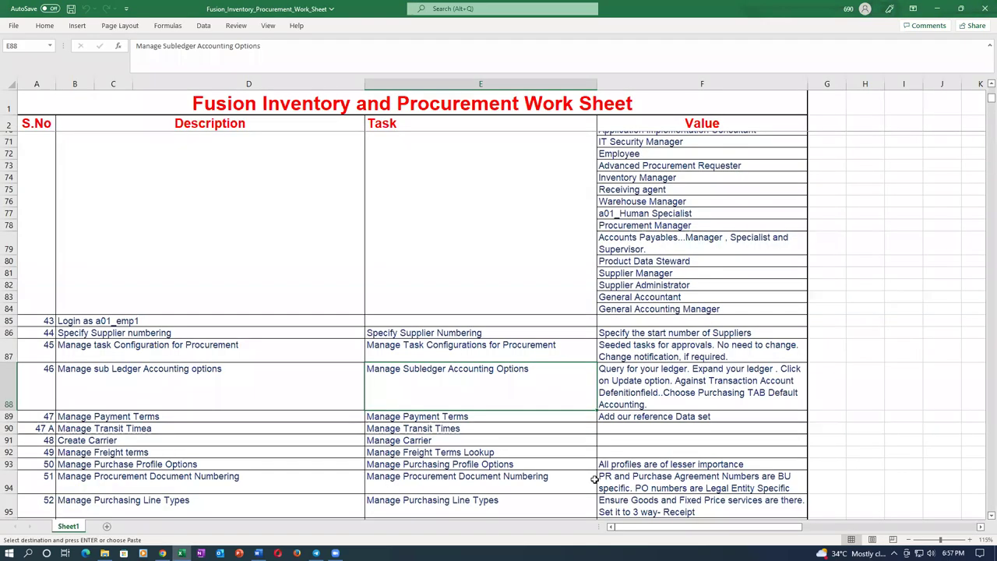
key("alt+Tab")
key("alt+Tab")
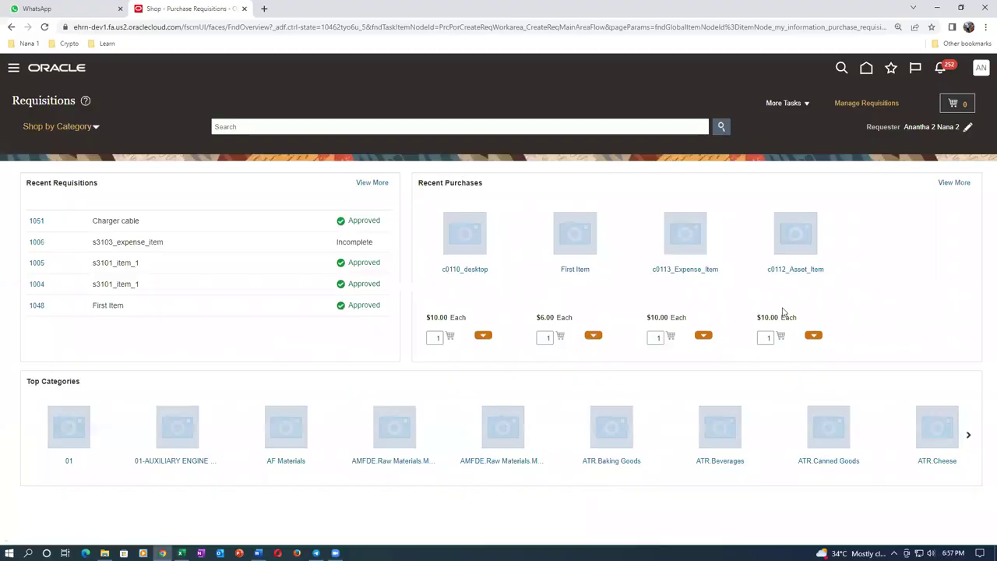
left_click(786, 105)
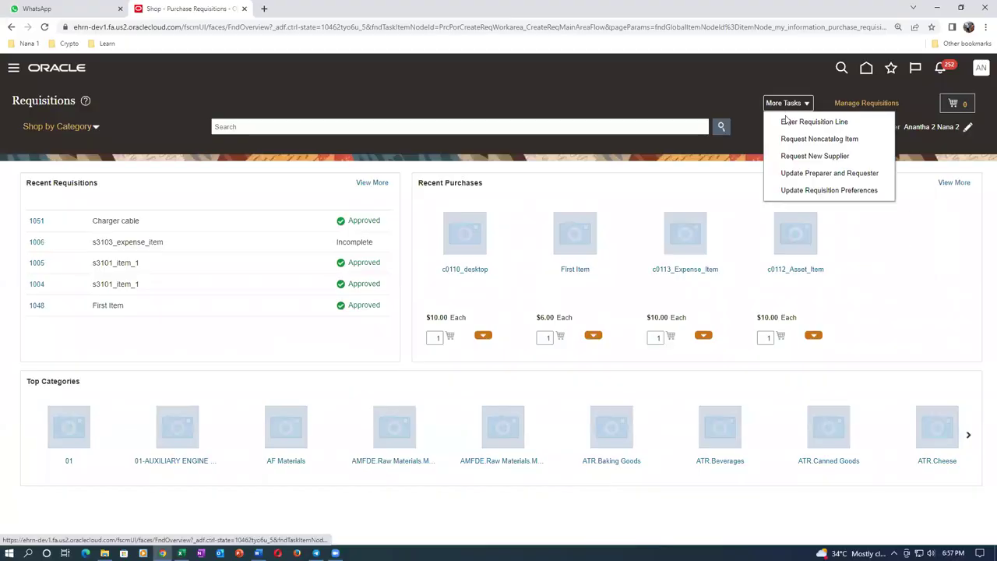
left_click(790, 125)
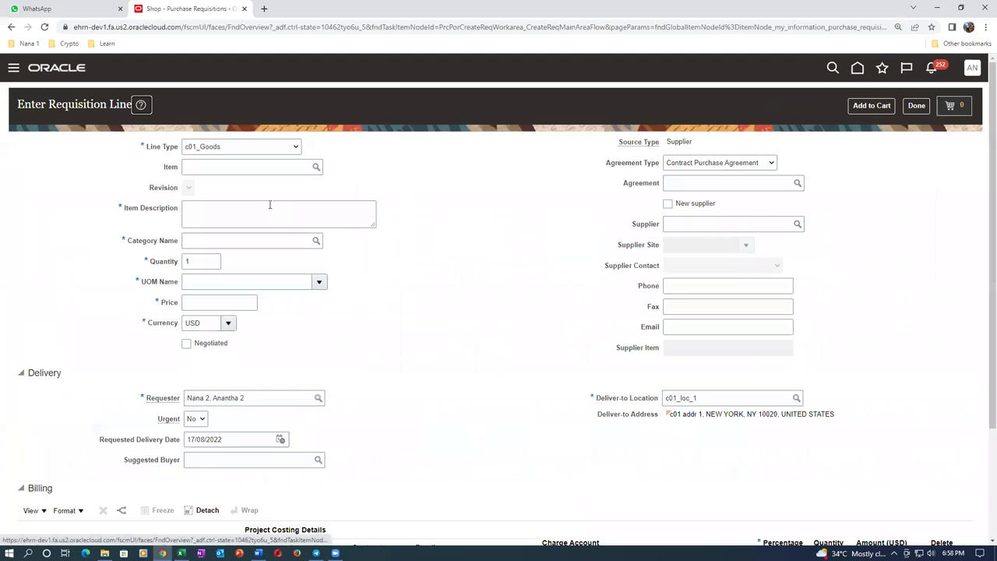
Enter item s310, which finds no match, and abandon the requisition line
left_click(260, 167)
type("s3102")
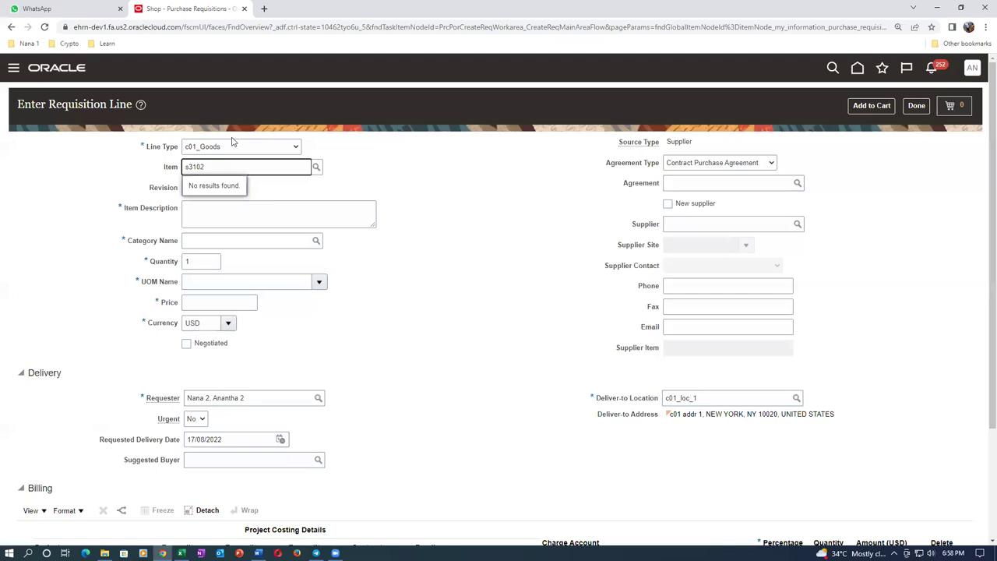
left_click(917, 106)
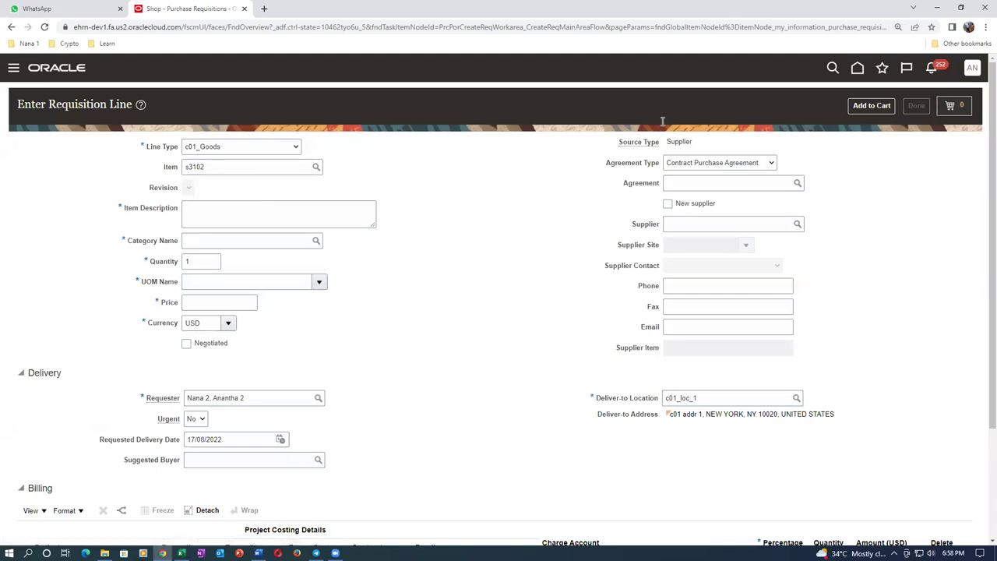
left_click(776, 103)
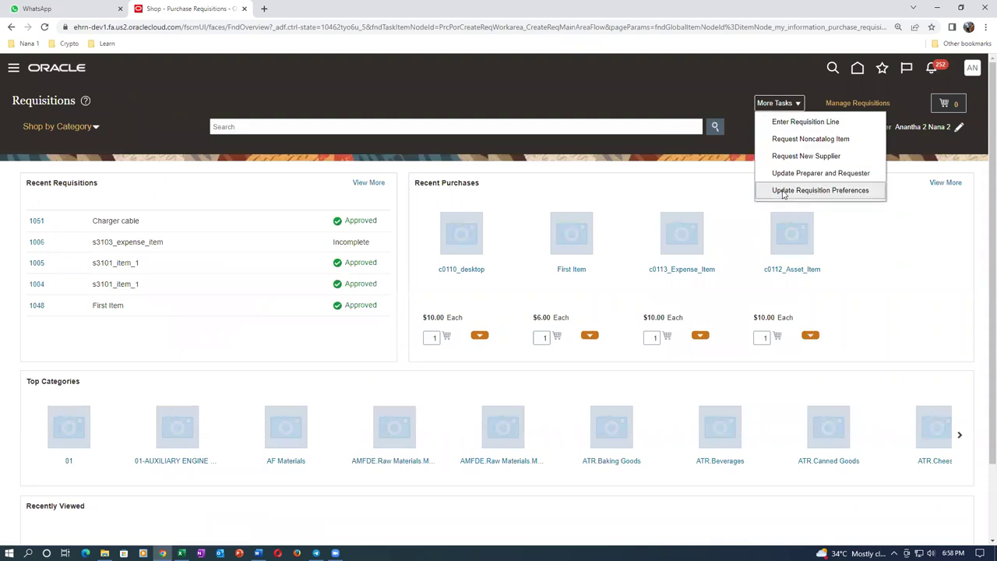
Set the requisitioning BU preference to s31_business_unit and save the preferences
left_click(784, 192)
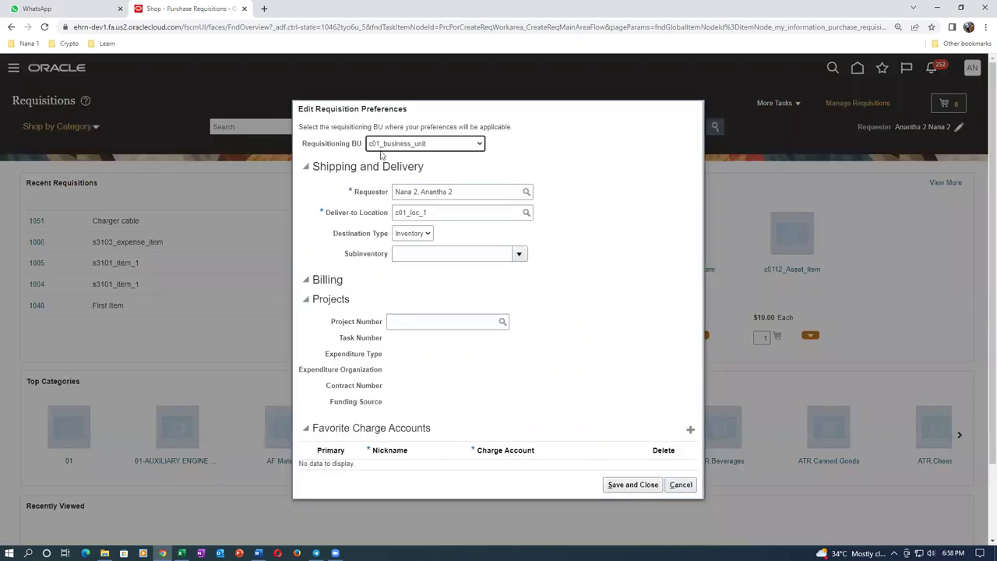
left_click(405, 145)
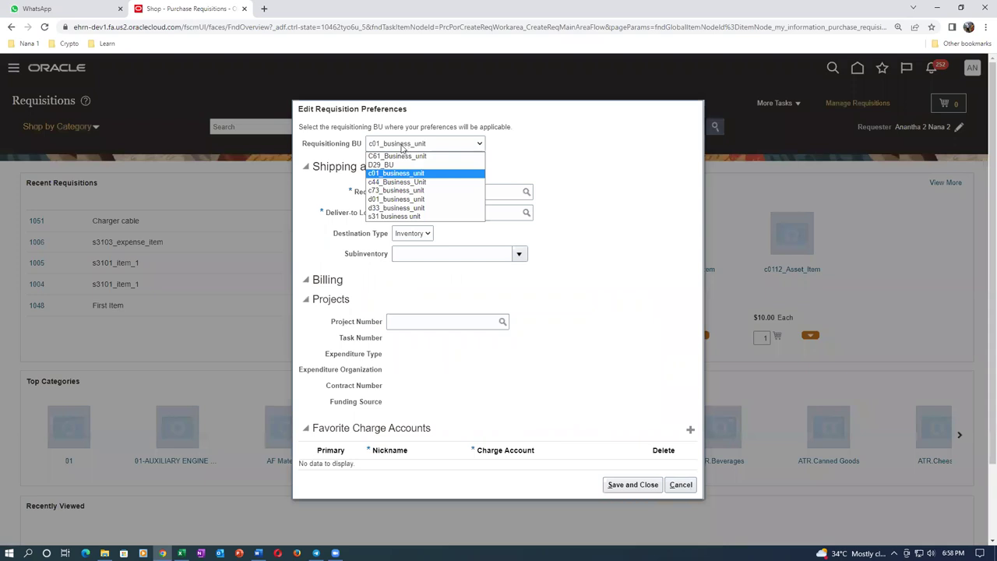
left_click(387, 216)
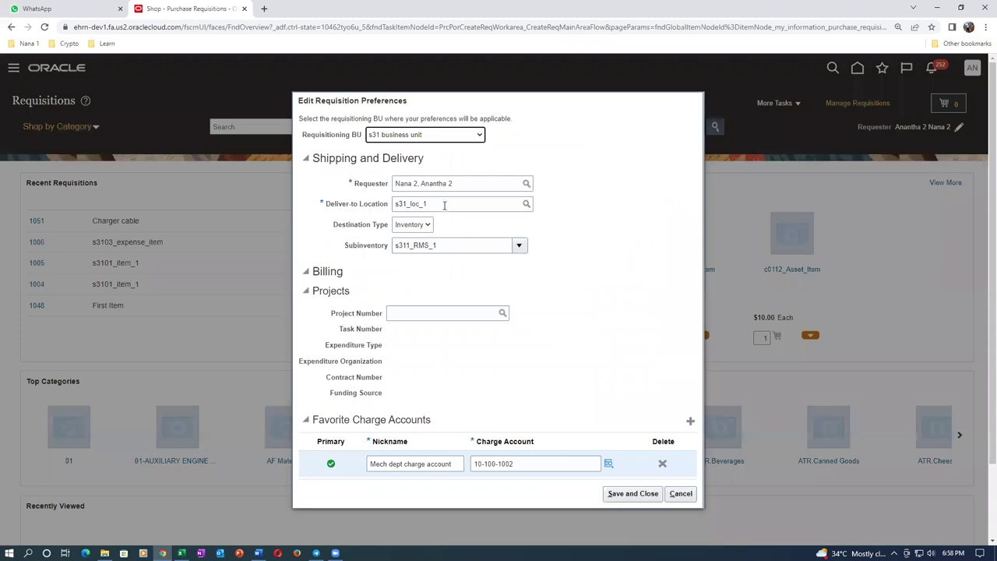
left_click(633, 494)
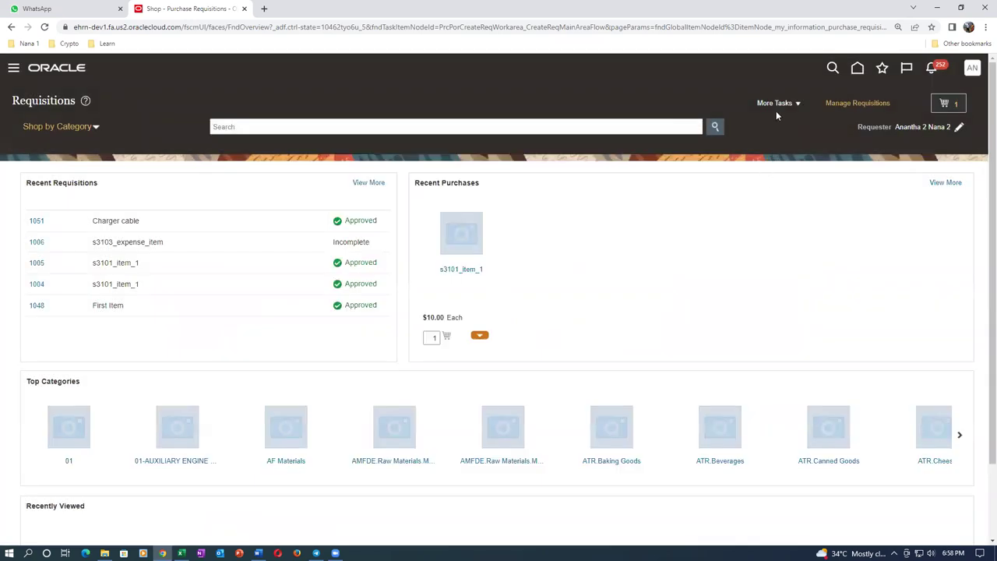
Start a requisition line for s3102_asset_item and inspect its charge account 10-100-1005
left_click(776, 104)
left_click(785, 123)
left_click(220, 169)
type("s3102")
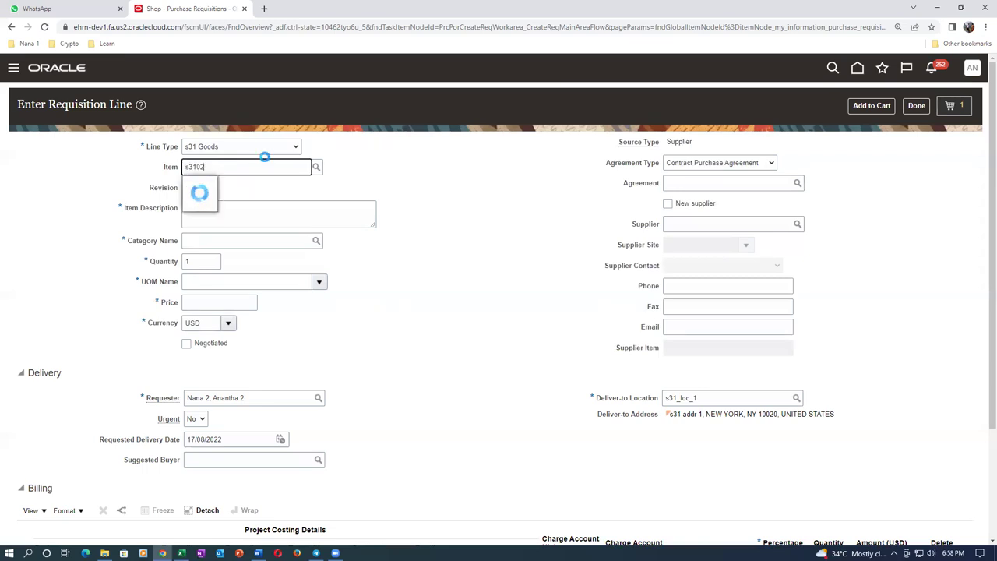
left_click(225, 190)
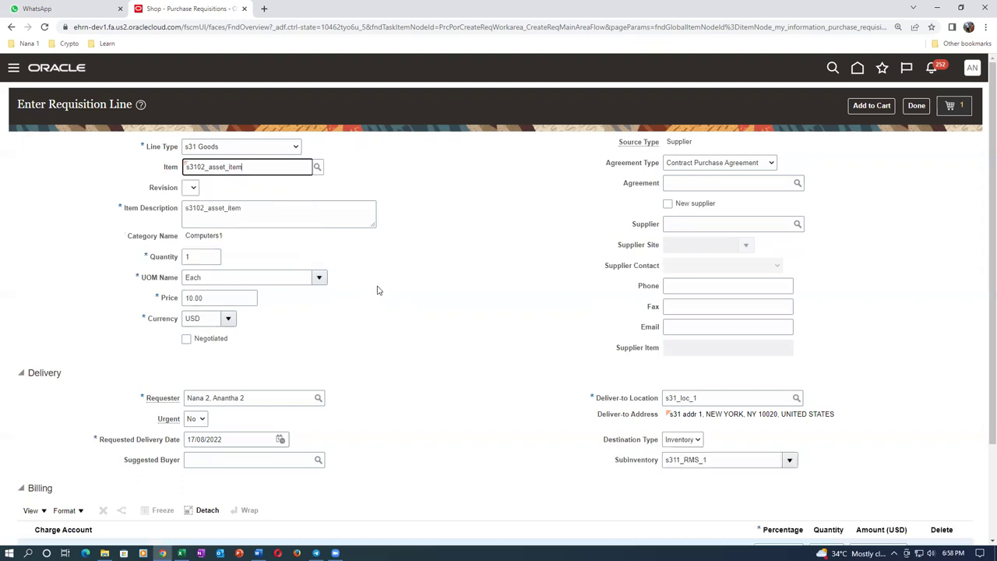
scroll(370, 256, "down", 1)
scroll(370, 256, "down", 1)
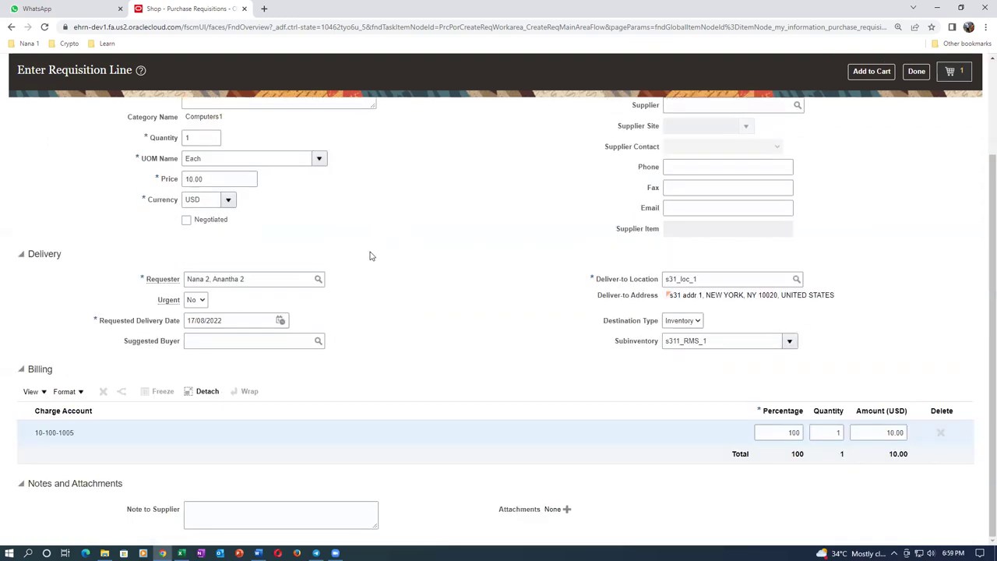
left_click(70, 434)
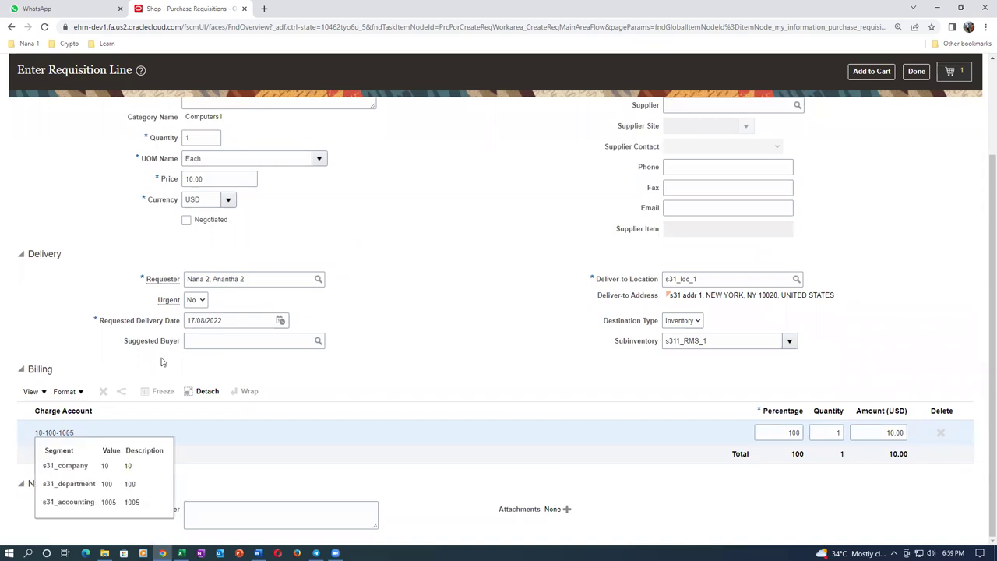
Change the item to s3103_expense_item, recheck account 10-100-1005, and finish the line
key("ctrl+a")
type("s31")
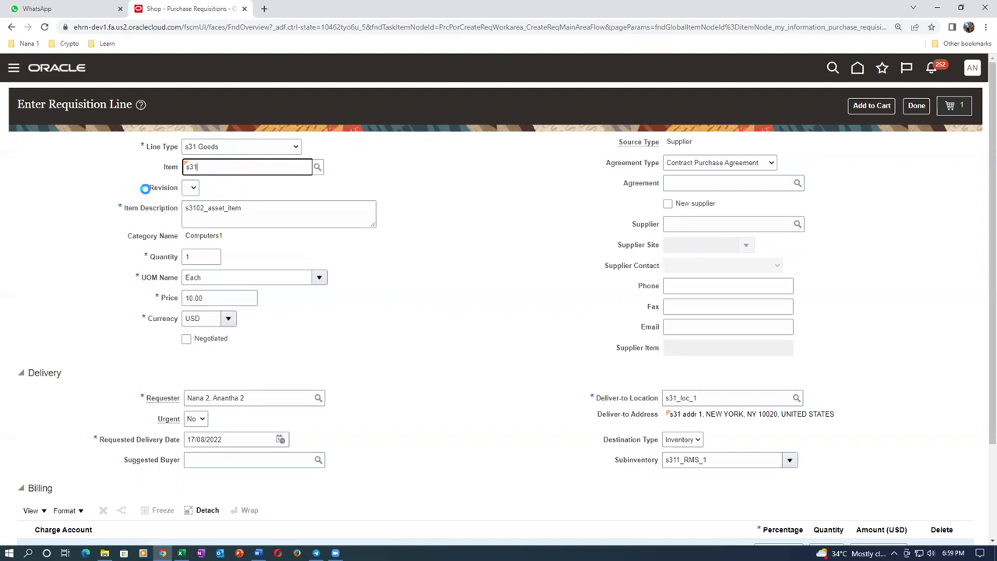
type("03")
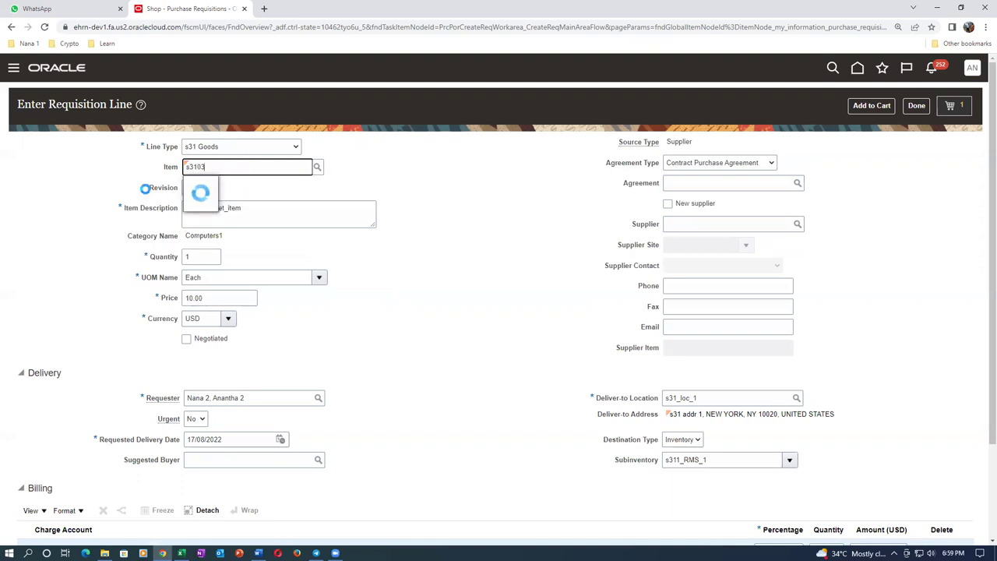
left_click(234, 189)
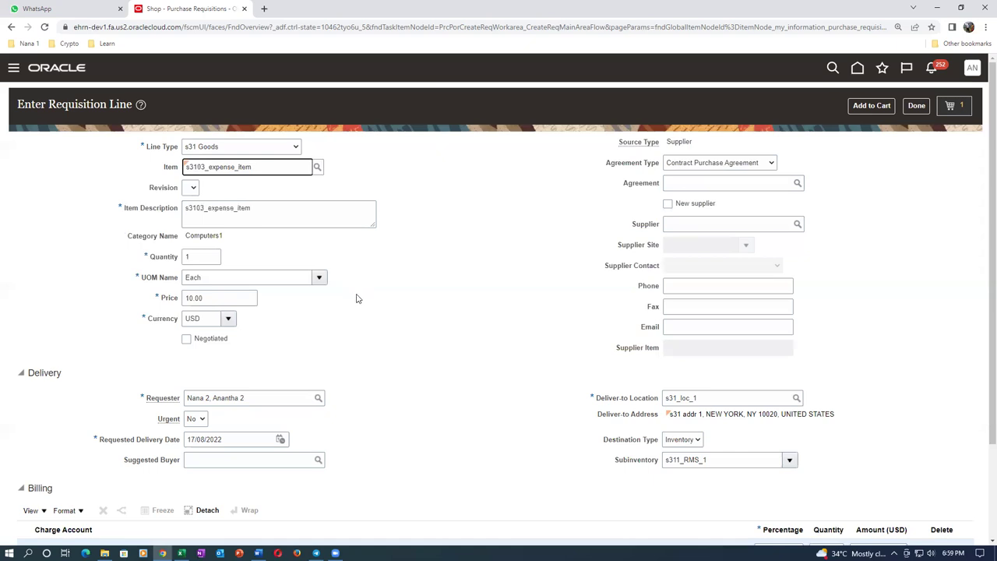
scroll(357, 299, "down", 3)
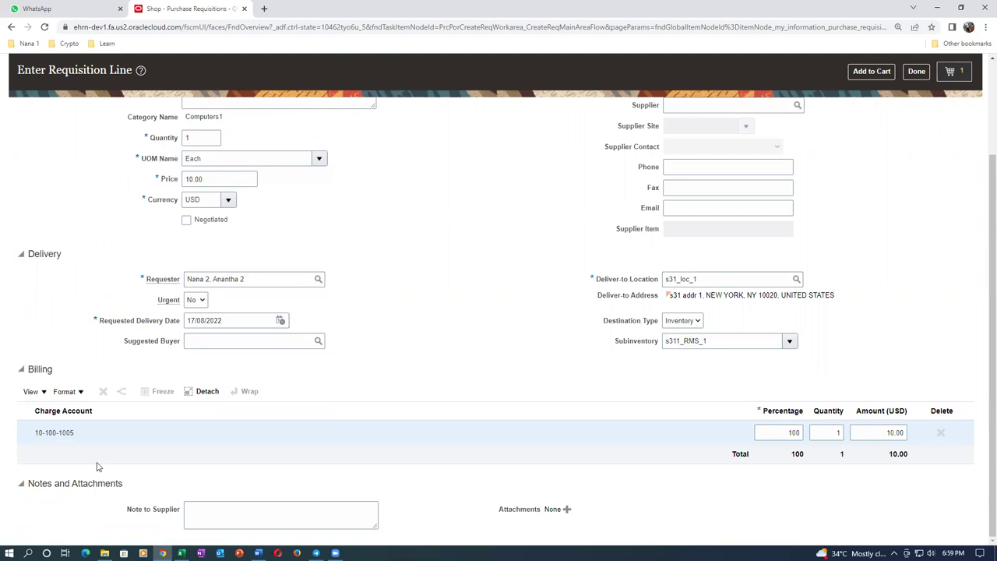
left_click(916, 71)
Duplicate the requisitions tab and go to Setup and Maintenance
right_click(162, 9)
left_click(191, 82)
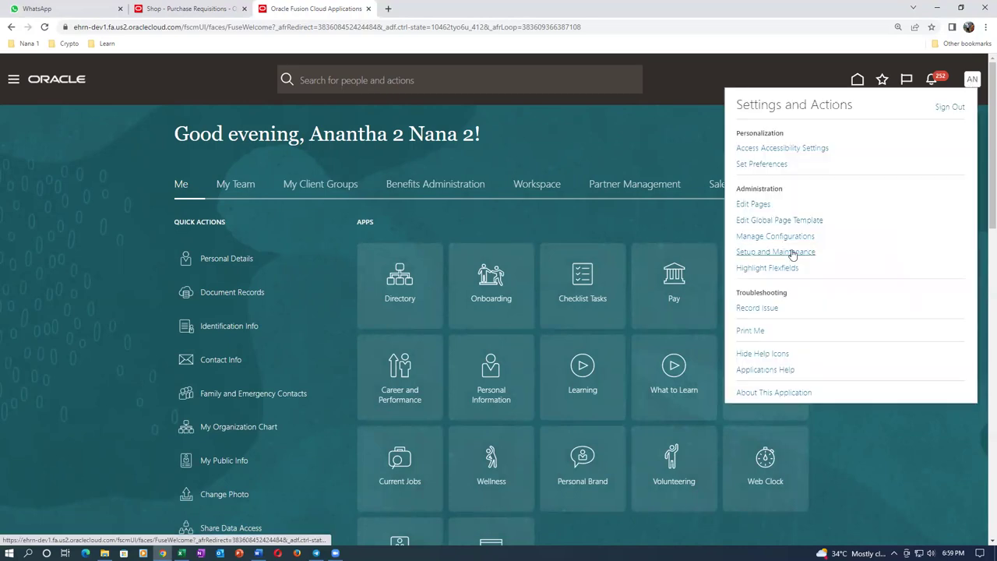
left_click(776, 254)
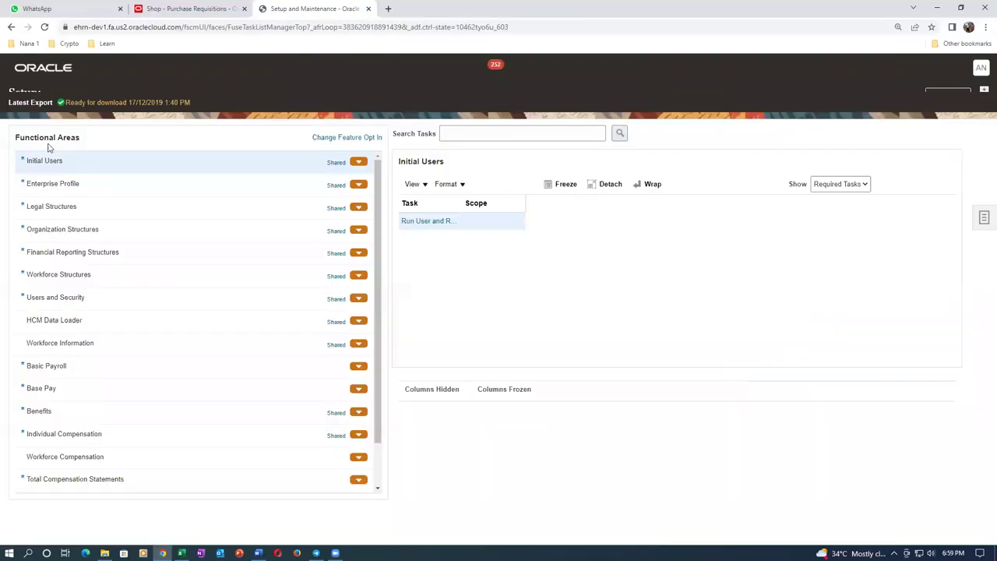
Open Manage Mapping Sets under the Procurement offering's Procurement Transaction Account Rules
left_click(195, 97)
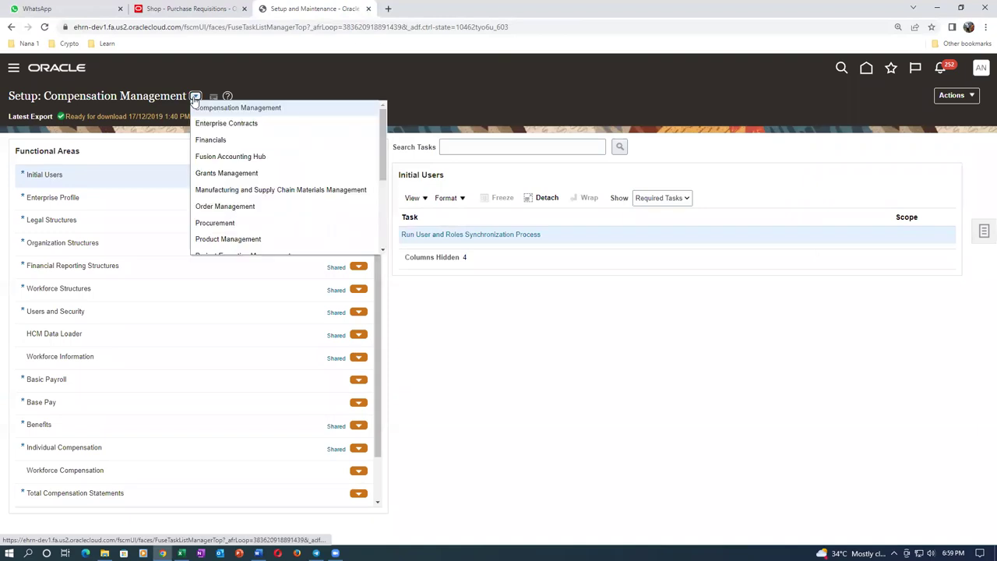
left_click(221, 224)
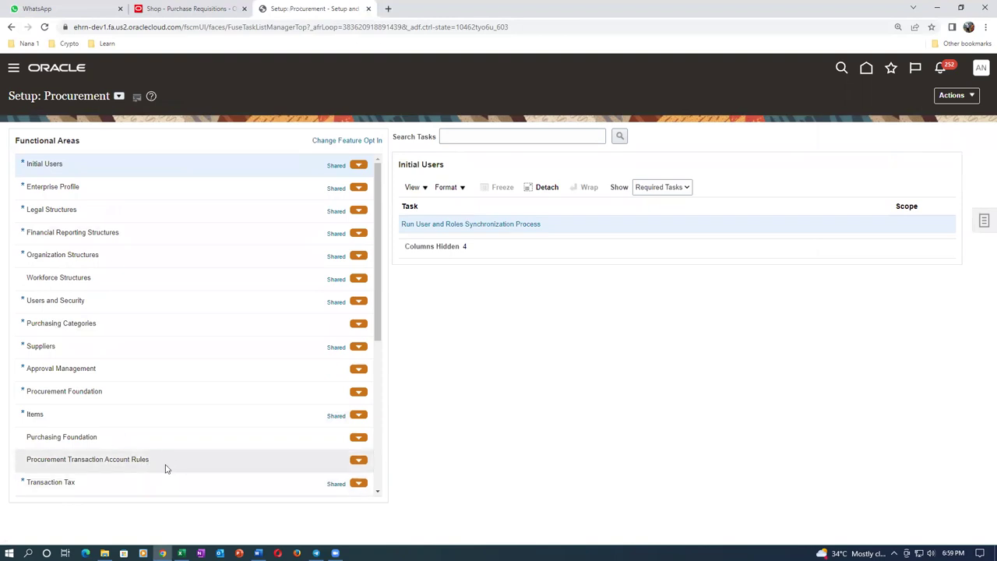
left_click(163, 461)
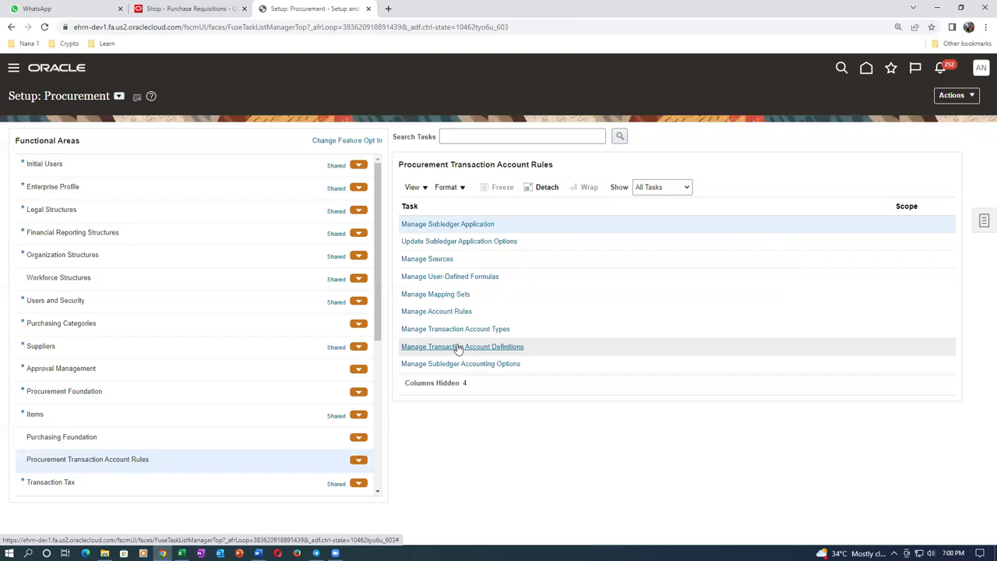
left_click(428, 296)
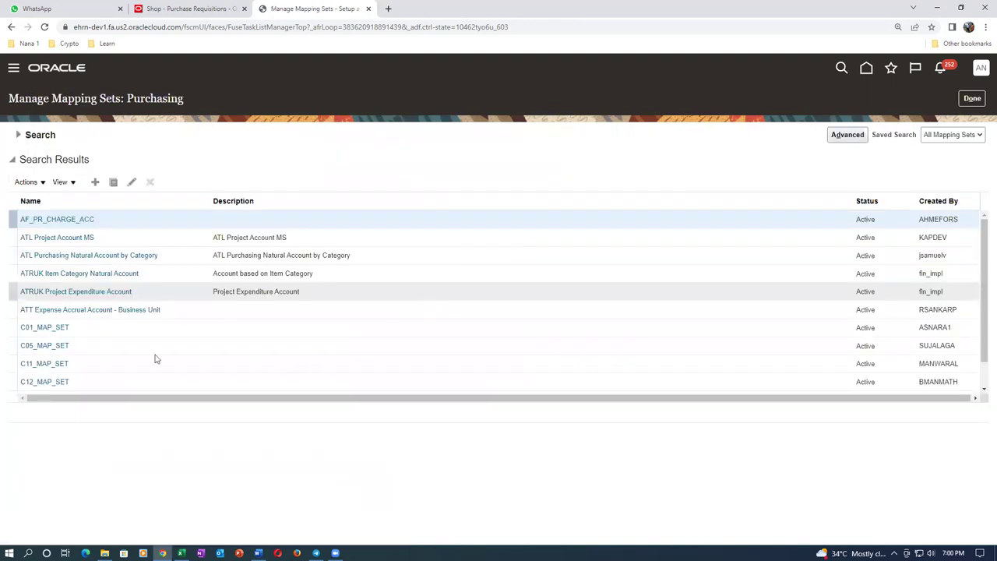
Create mapping set S31_MAPPING_SET with matching short name and output type Segment
left_click(95, 184)
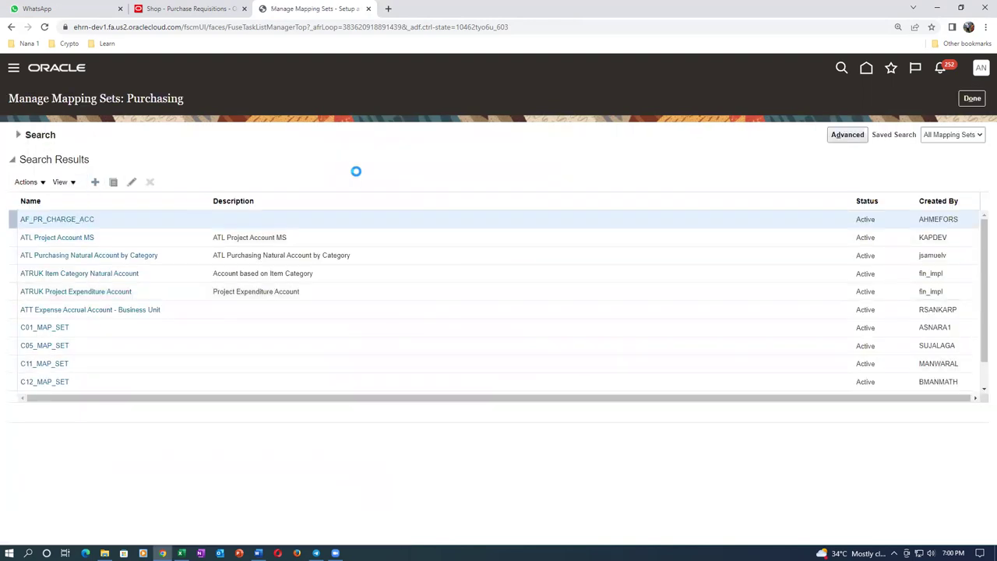
left_click(254, 138)
type("S31_MAPPING_SET")
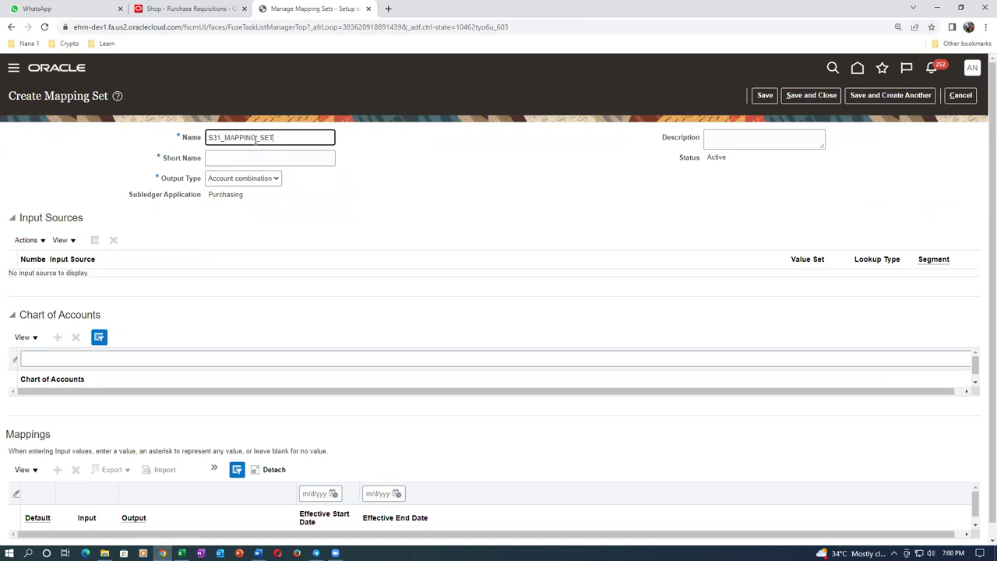
key("ctrl+a")
key("ctrl+c")
left_click(233, 157)
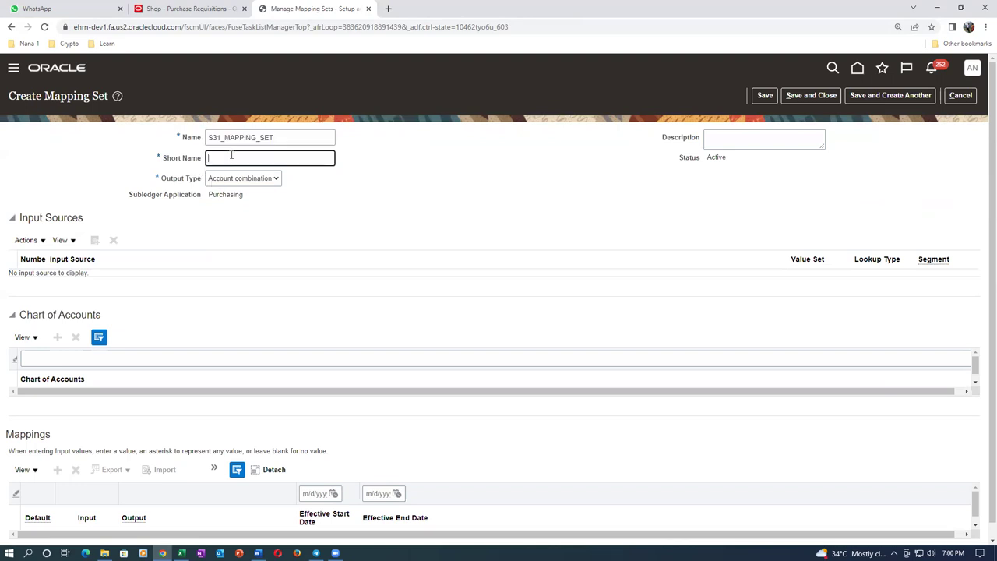
key("ctrl+v")
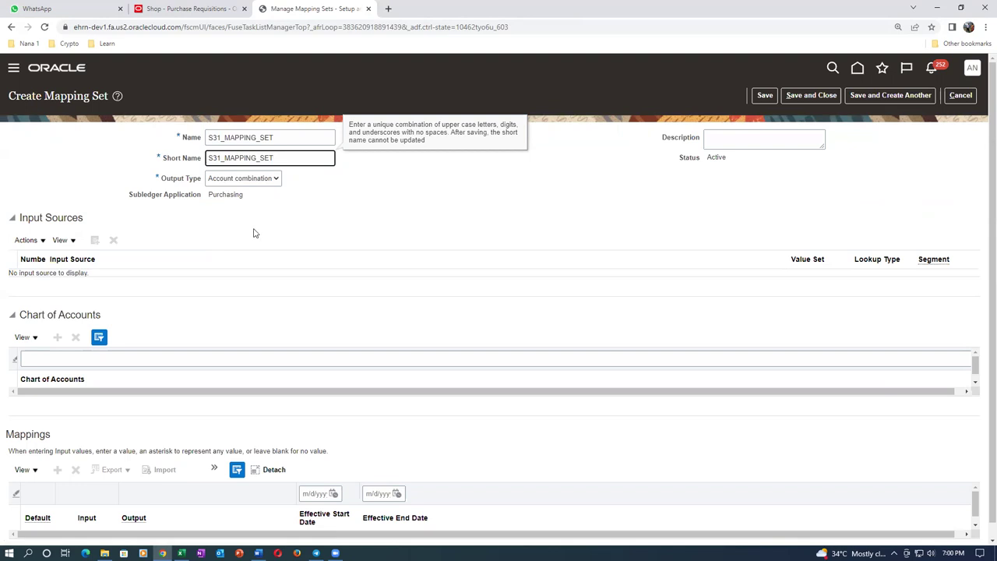
left_click(261, 181)
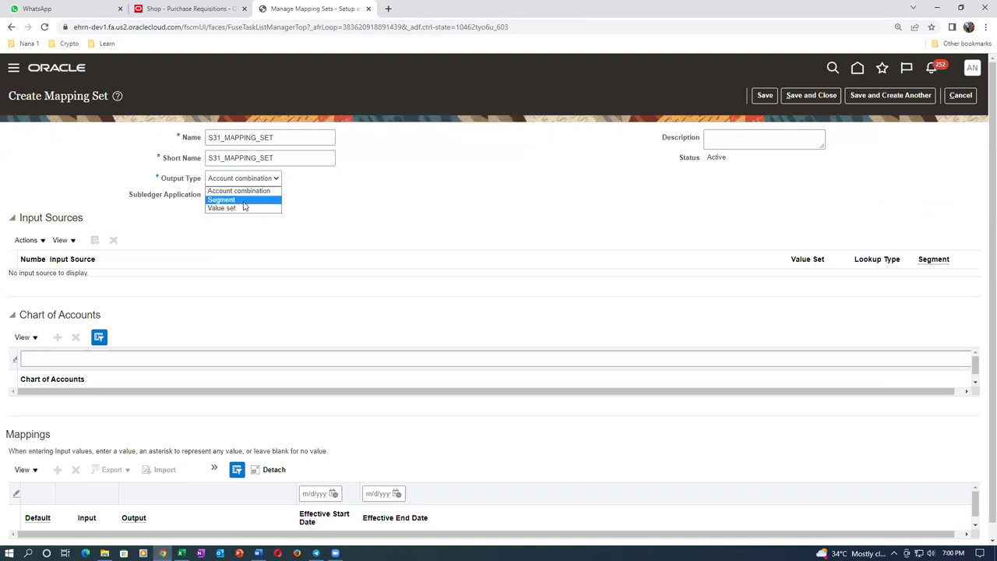
left_click(243, 201)
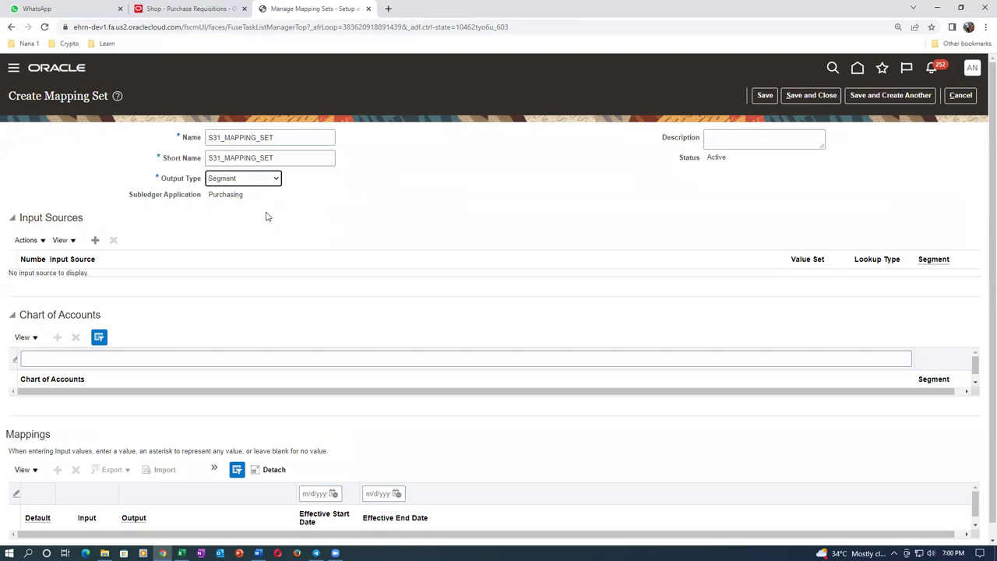
left_click(259, 216)
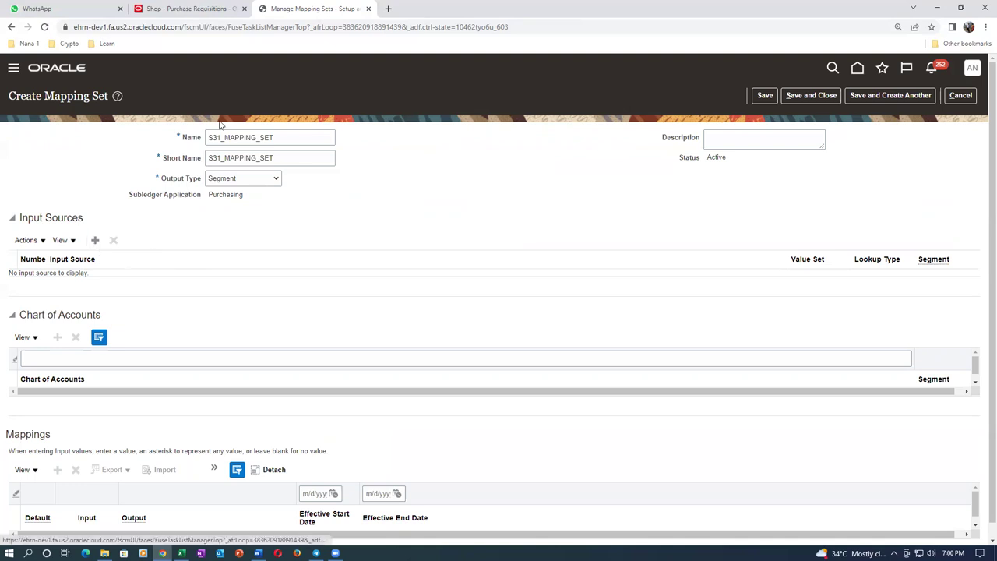
Add Item Category as the mapping set's input source
left_click(97, 242)
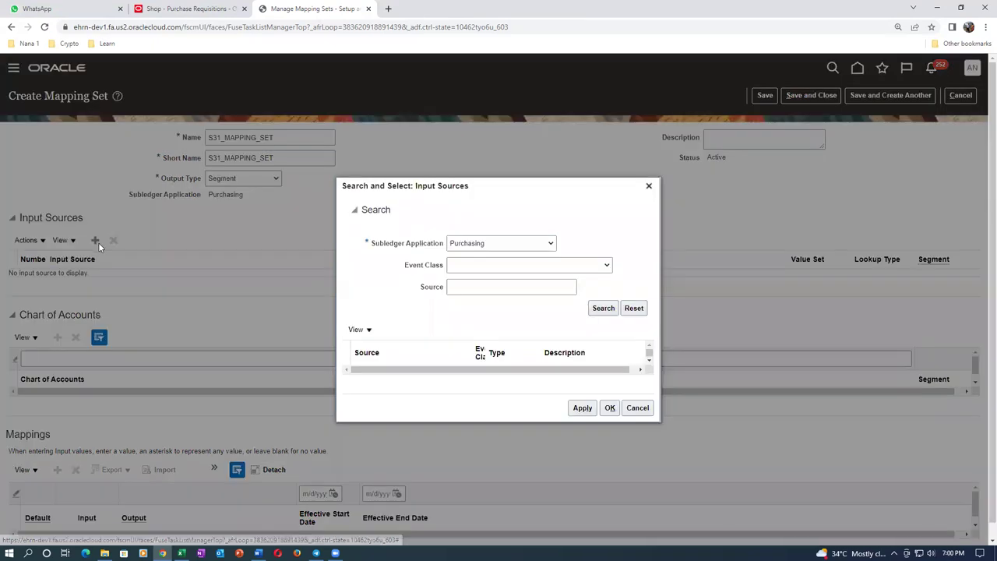
left_click(459, 287)
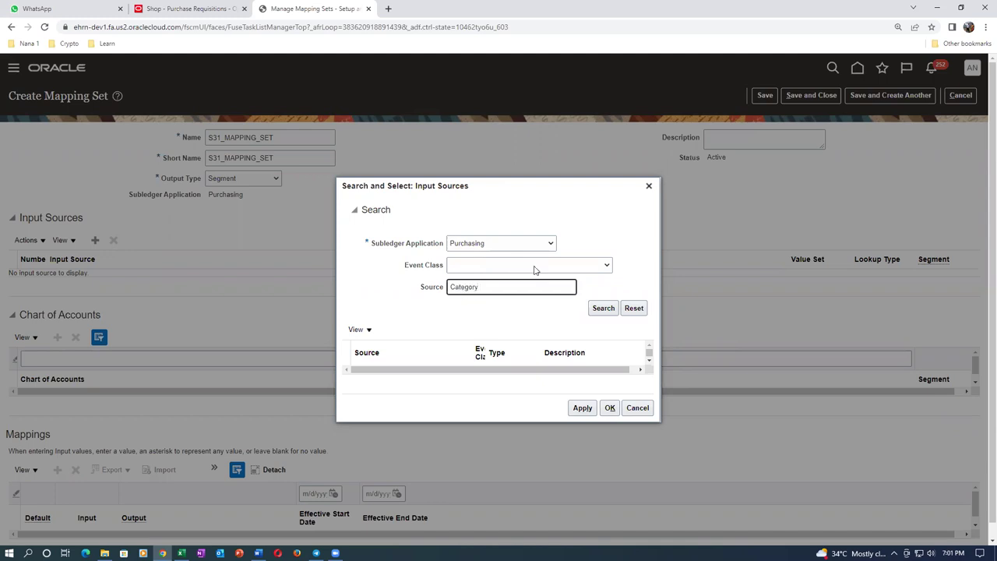
left_click(601, 308)
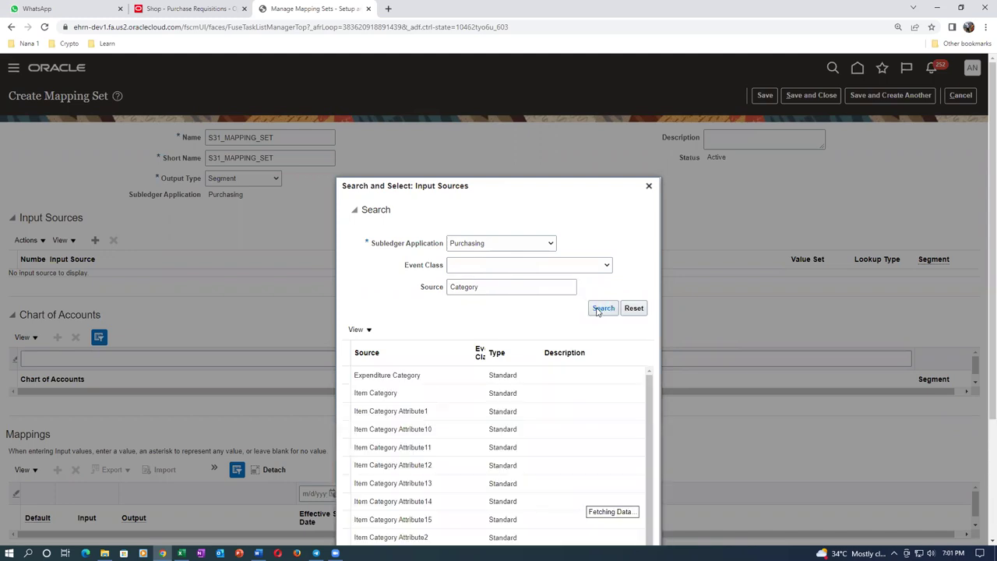
left_click(422, 394)
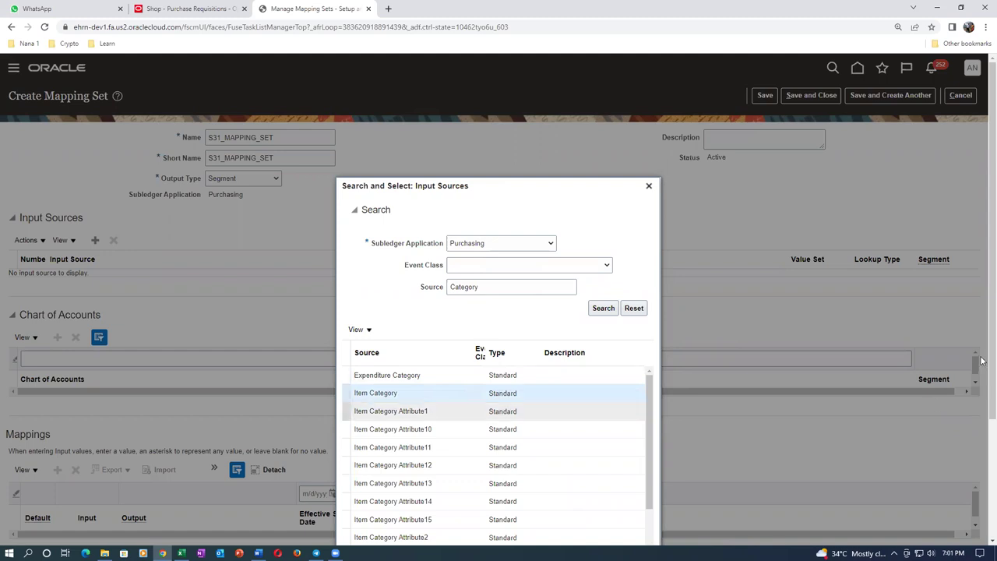
scroll(981, 466, "down", 2)
scroll(981, 466, "down", 1)
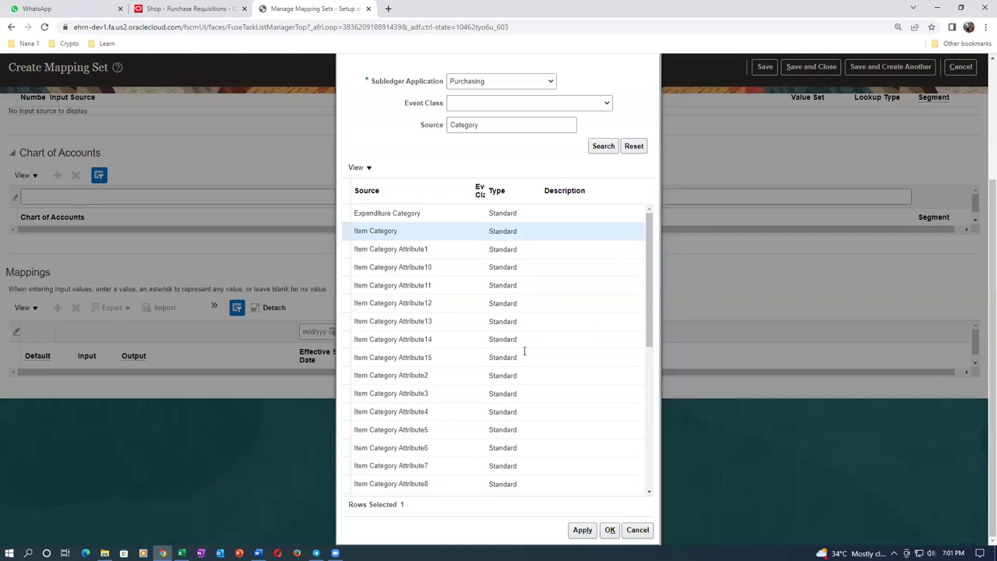
left_click(597, 539)
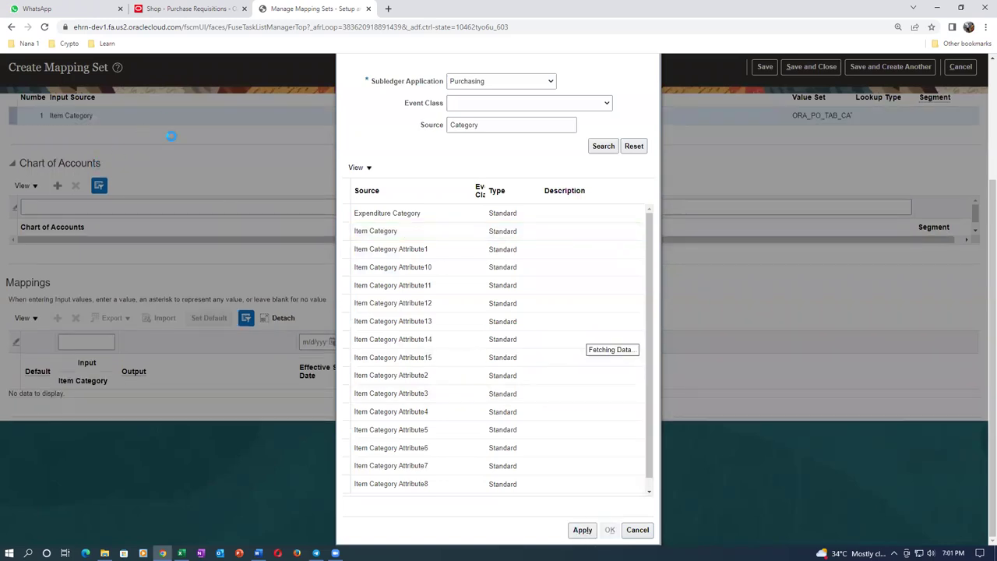
key("Return")
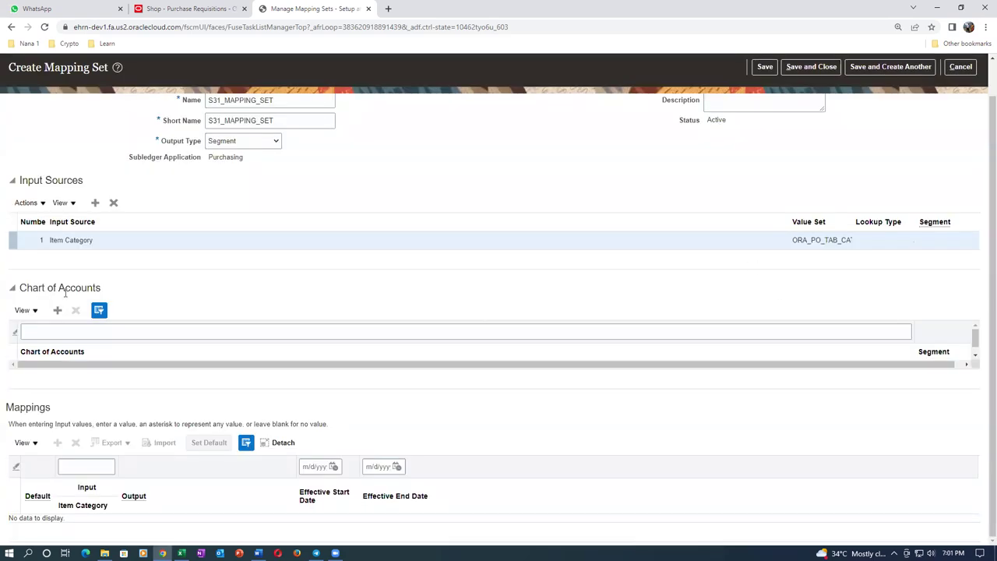
Filter the chart of accounts list by s31 and add a new chart of accounts row
left_click(60, 334)
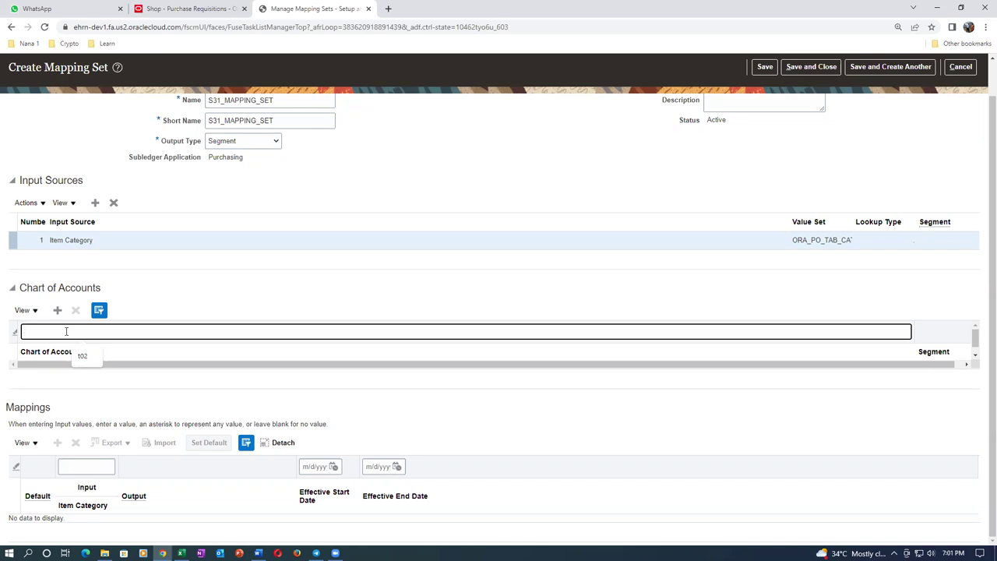
type("s31")
key("Tab")
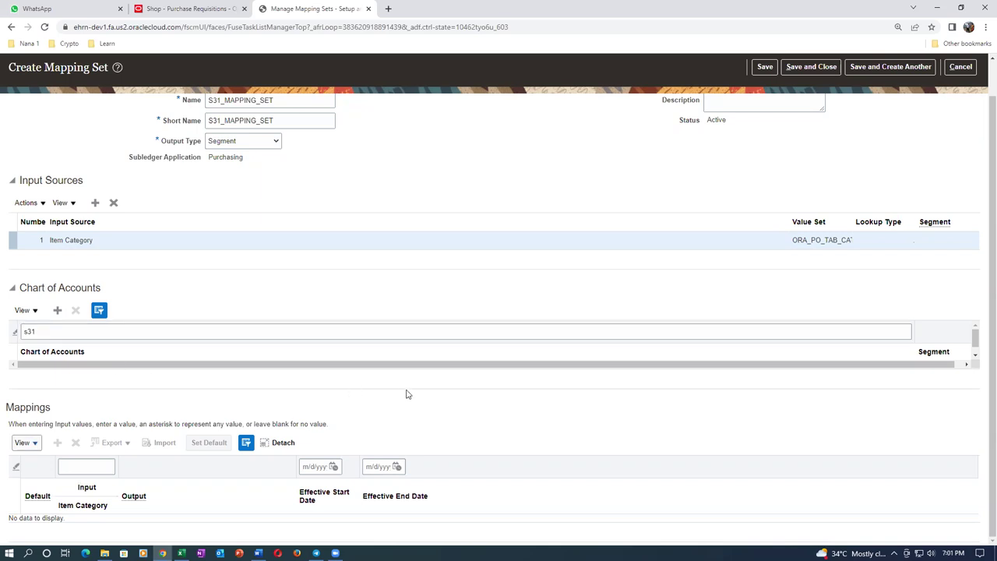
key("shift+Tab")
left_click(58, 312)
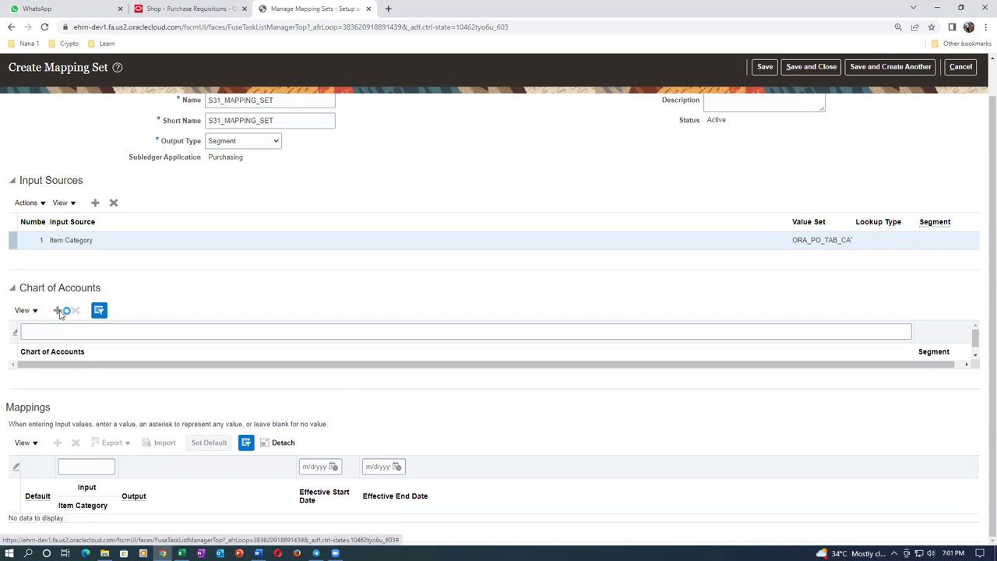
Choose s31_COA as the chart of accounts with s31_accounting as the output segment
left_click(47, 376)
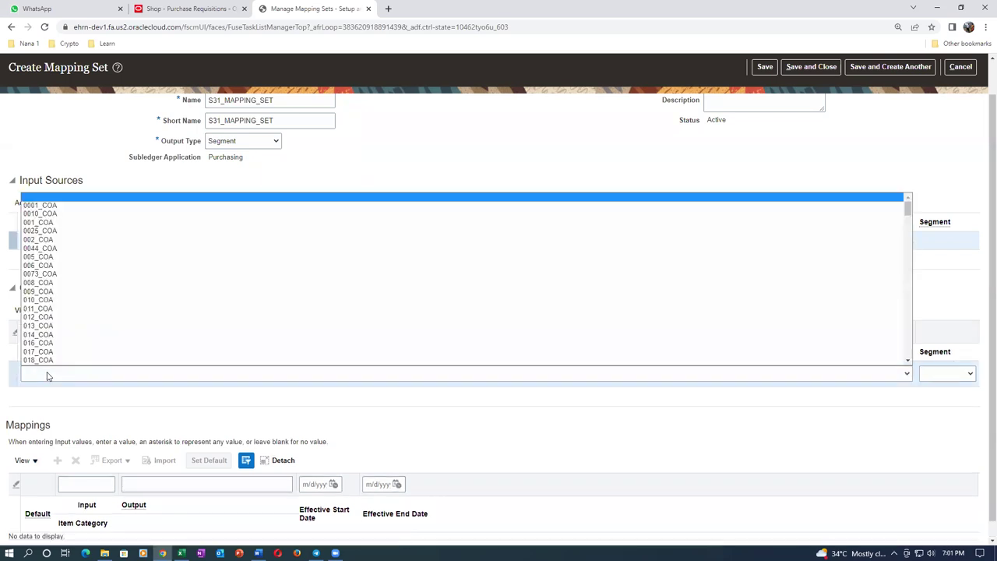
type("s31_COA")
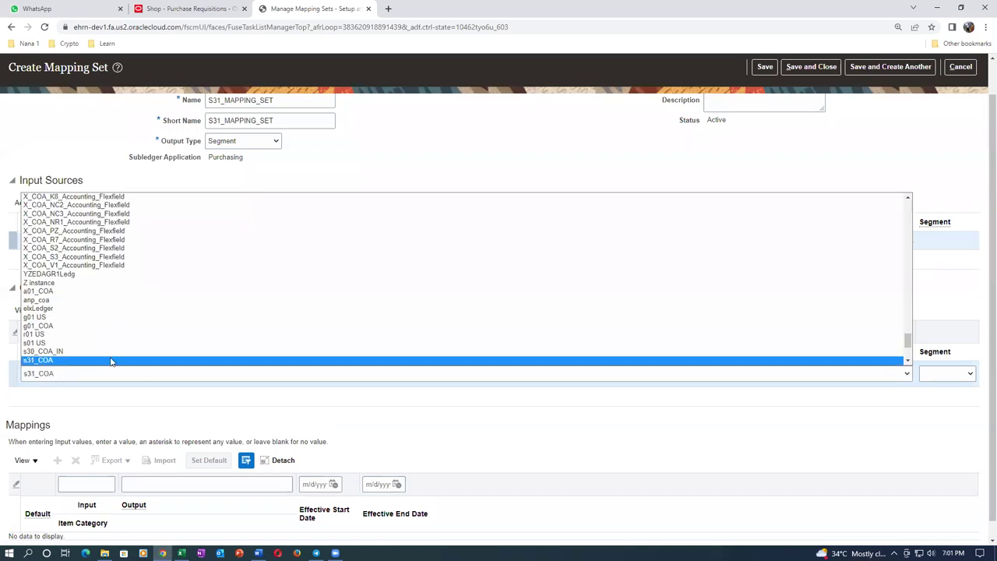
scroll(99, 349, "down", 1)
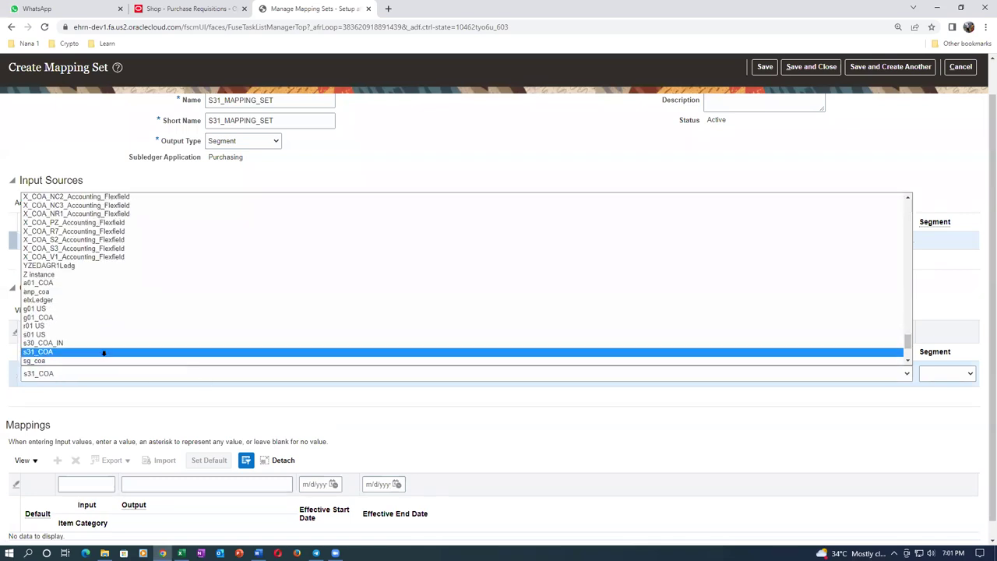
left_click(104, 353)
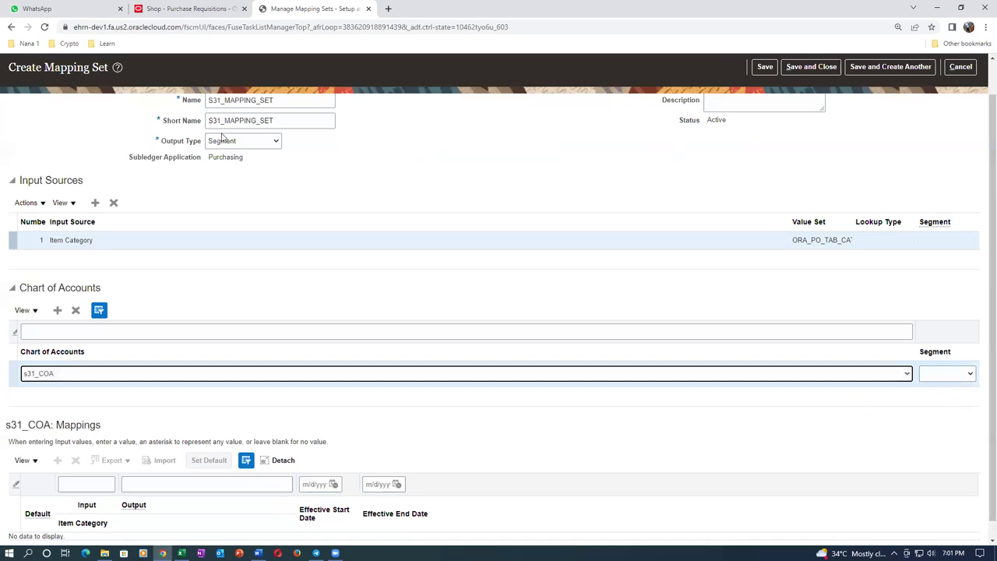
left_click(941, 378)
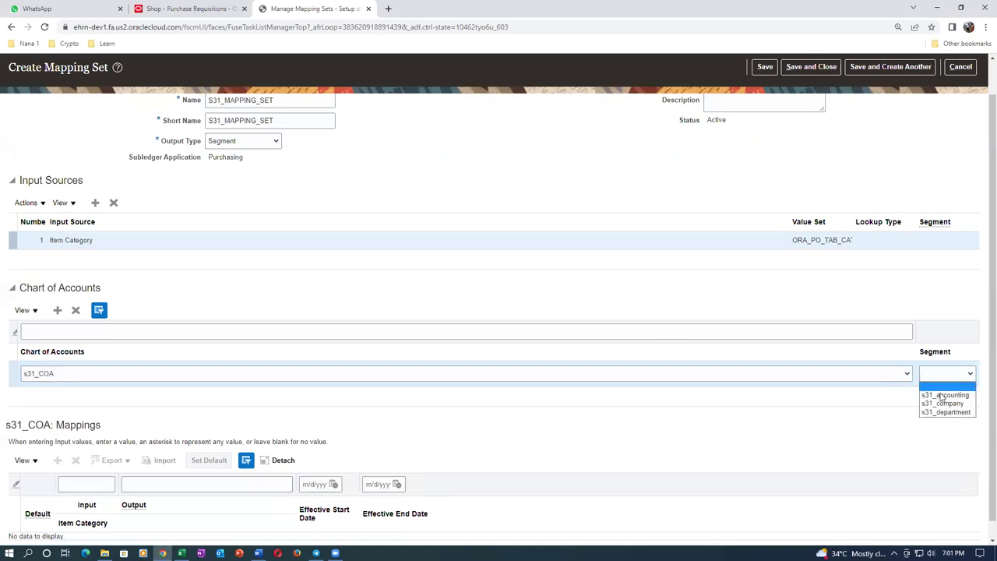
left_click(941, 395)
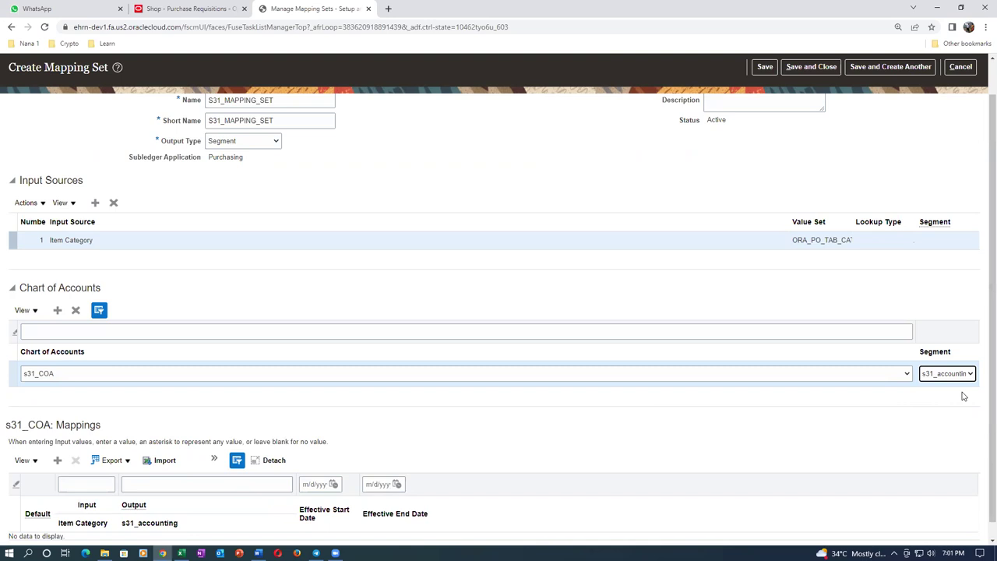
scroll(397, 169, "up", 1)
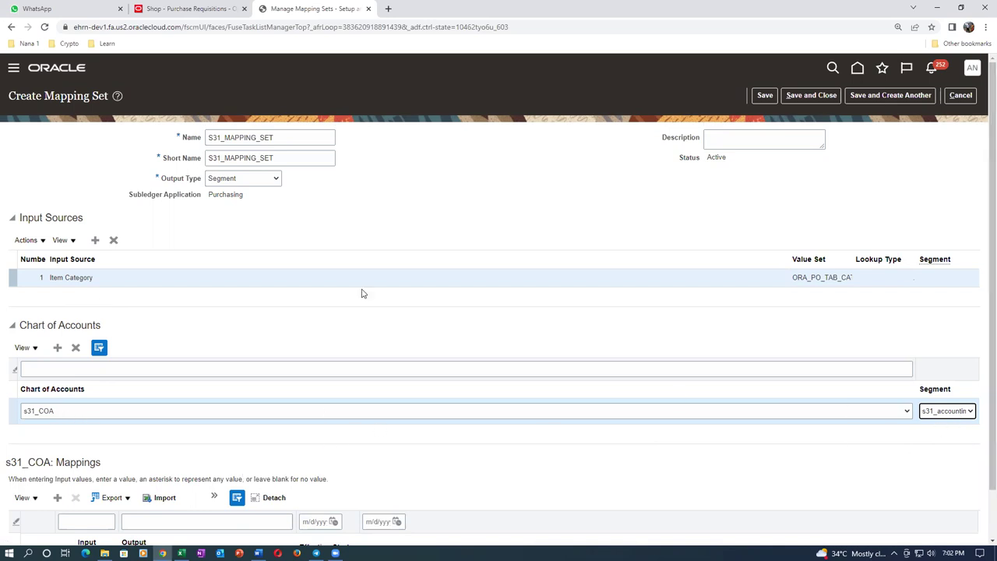
Add a mapping row with input s31 desktop, leaving its output value unset
scroll(343, 337, "down", 1)
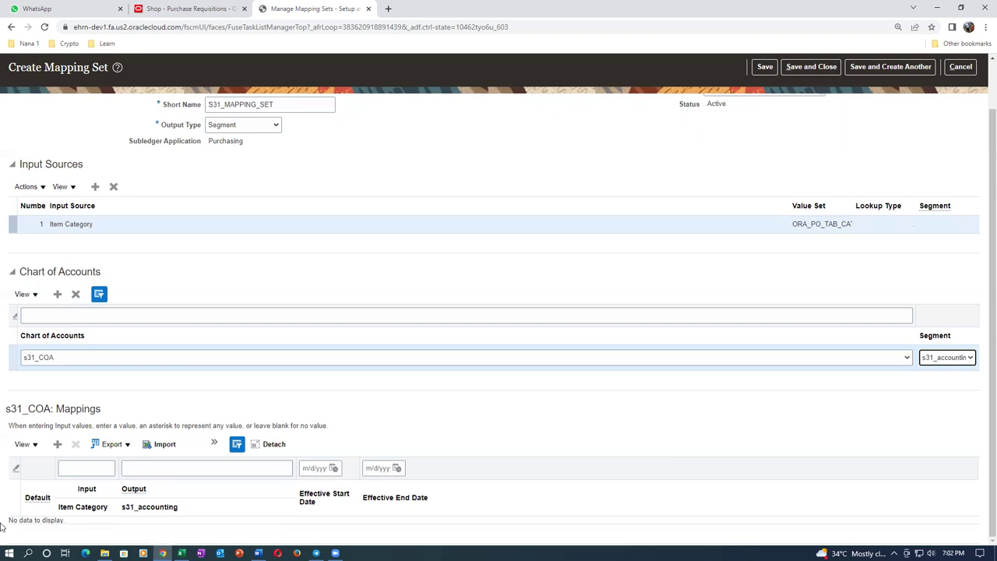
left_click(57, 444)
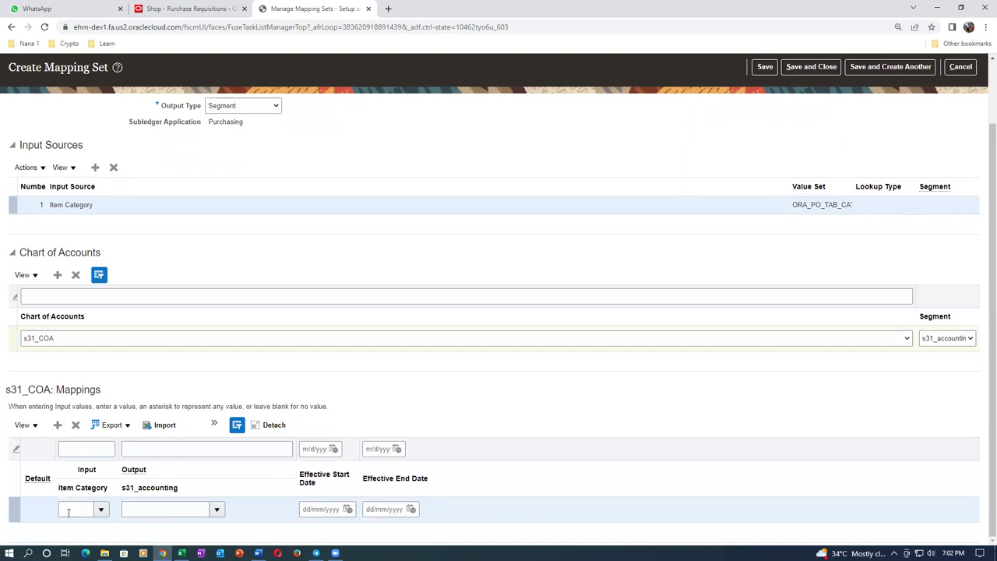
left_click(68, 510)
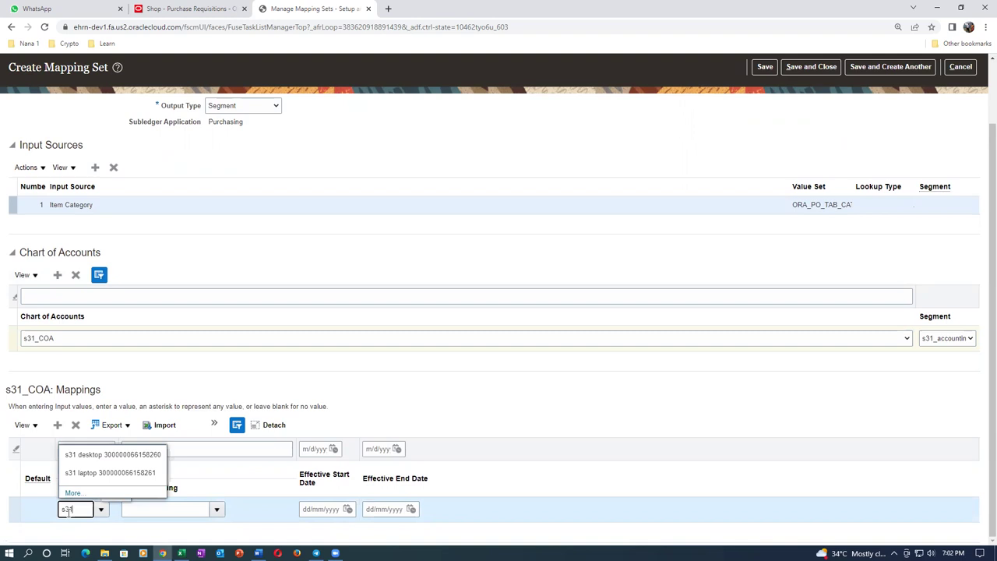
left_click(100, 455)
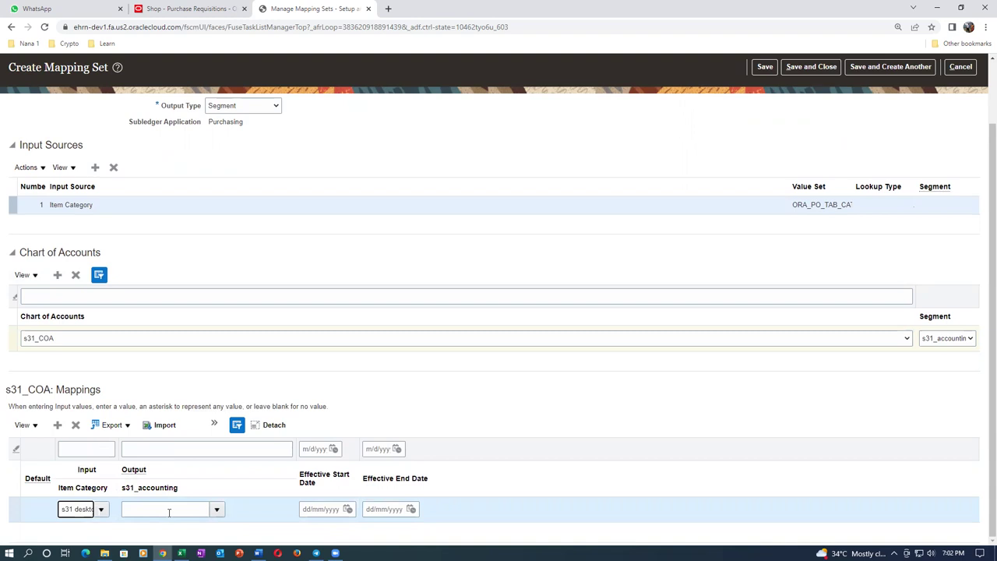
left_click(168, 512)
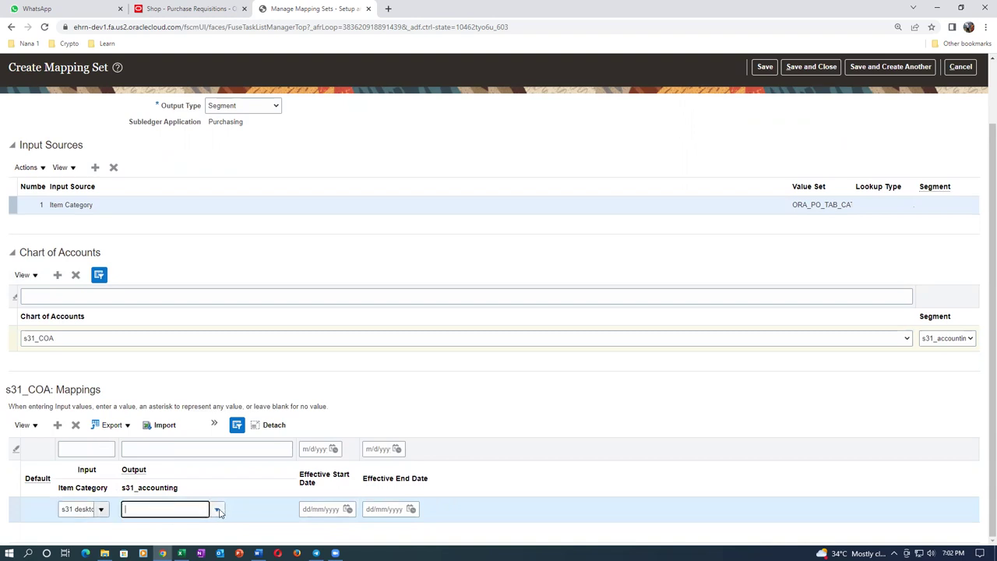
left_click(219, 510)
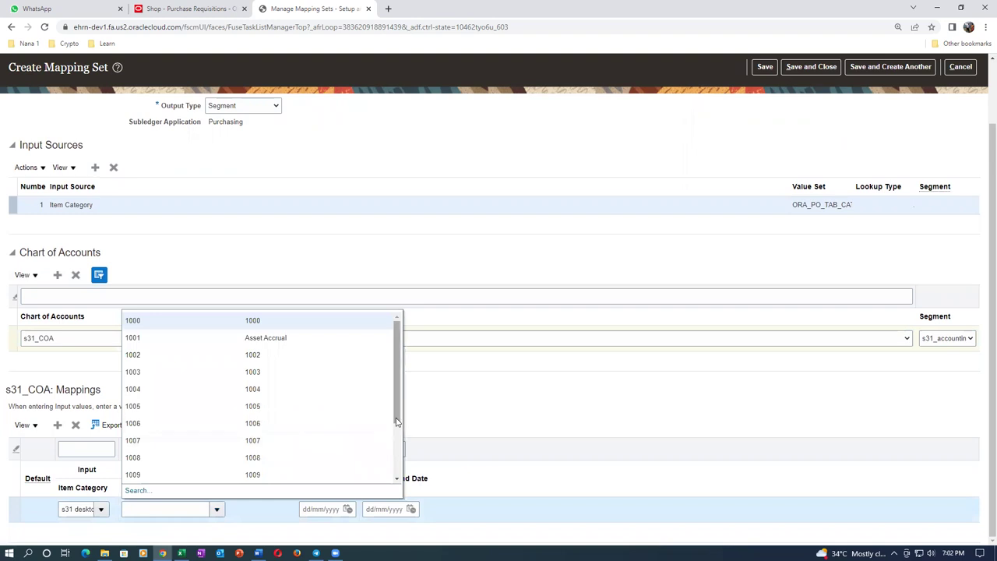
scroll(397, 422, "down", 2)
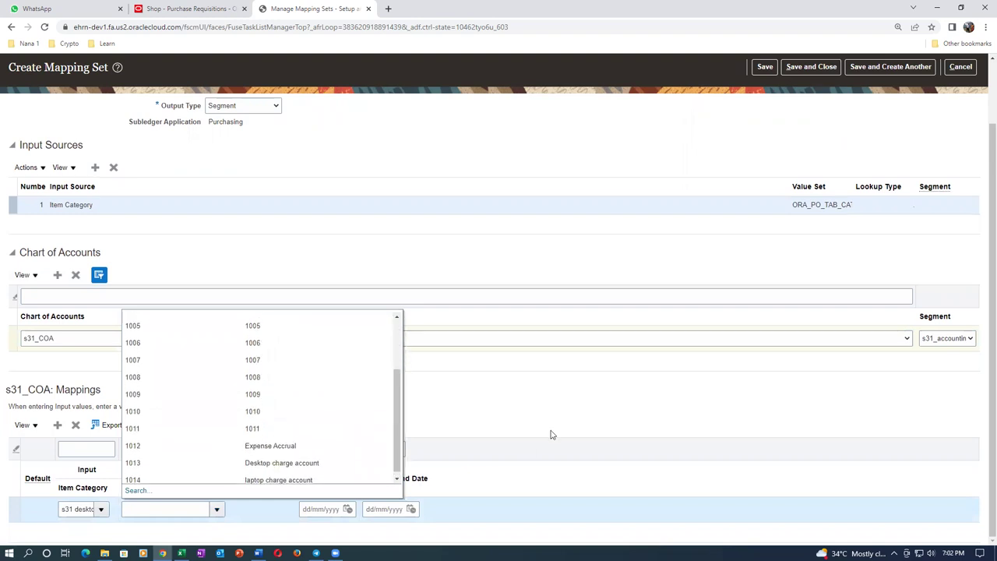
left_click(473, 278)
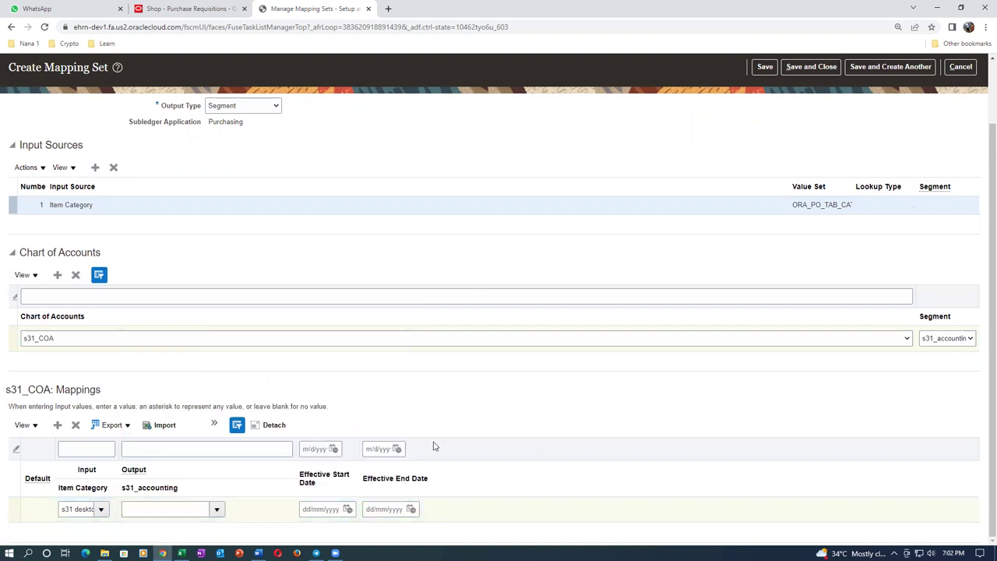
Zoom to 125%, delete the unfinished mapping row, and add a fresh blank row
key("ctrl+plus")
key("ctrl+plus")
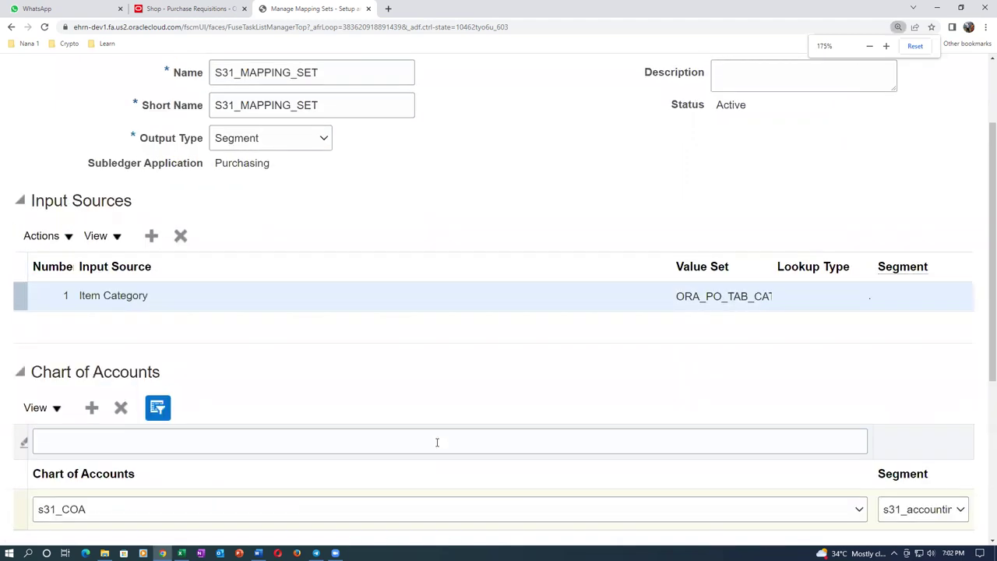
scroll(438, 443, "down", 4)
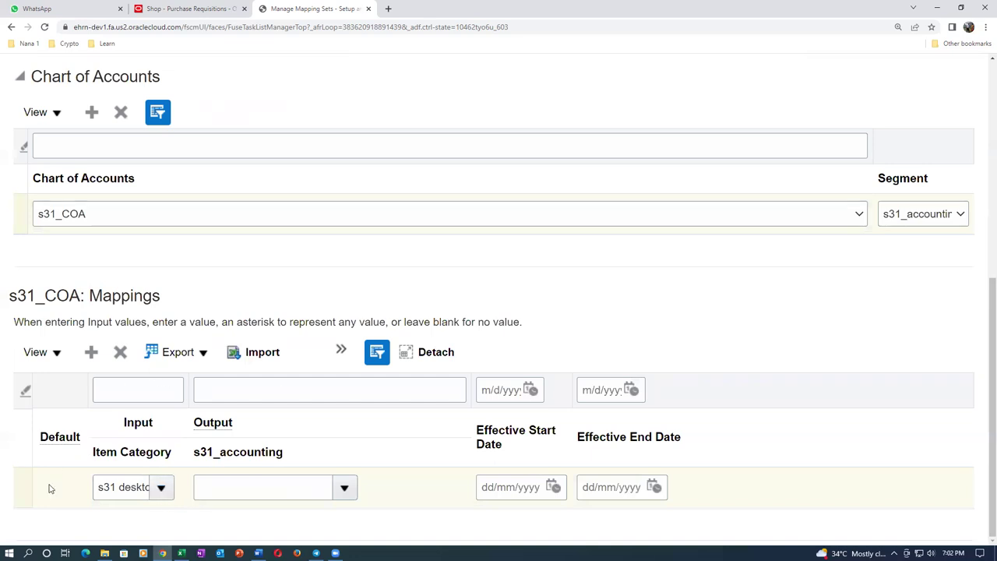
left_click(21, 487)
left_click(120, 353)
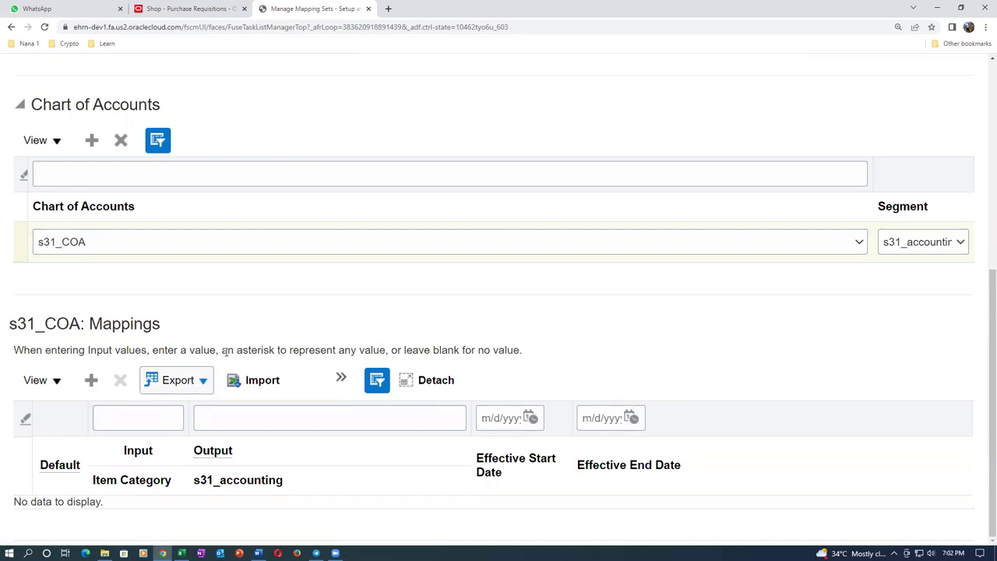
left_click(91, 381)
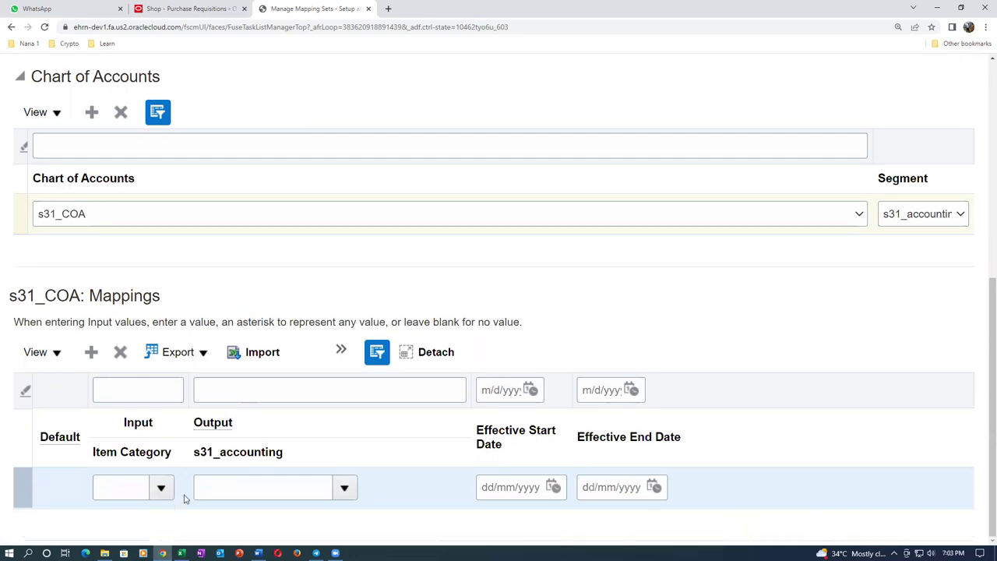
In the new row, map Item Category s31 desktop to output account value 1013
key("ctrl+plus")
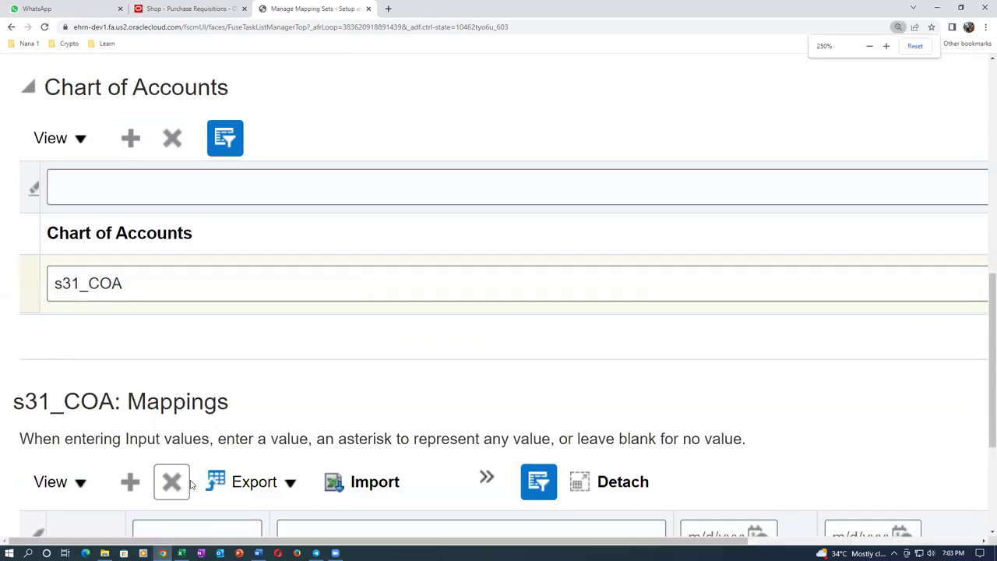
key("ctrl+plus")
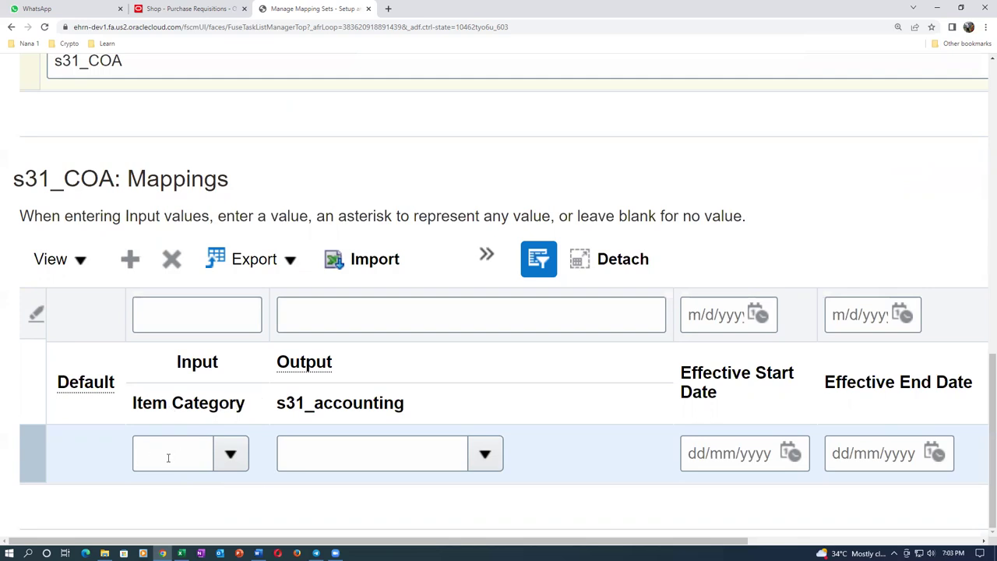
key("ctrl+plus")
key("ctrl+plus")
key("ctrl+plus")
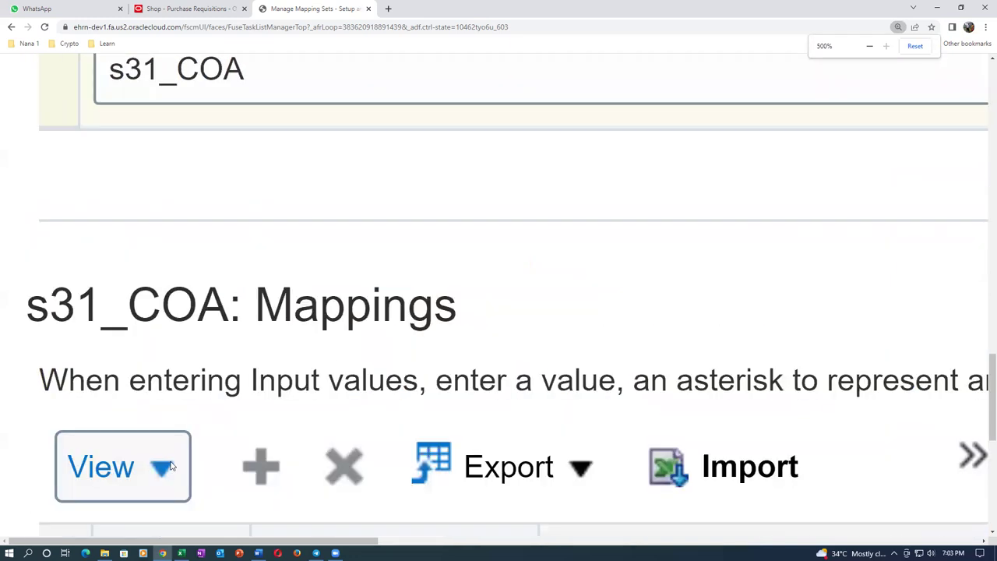
scroll(171, 466, "down", 5)
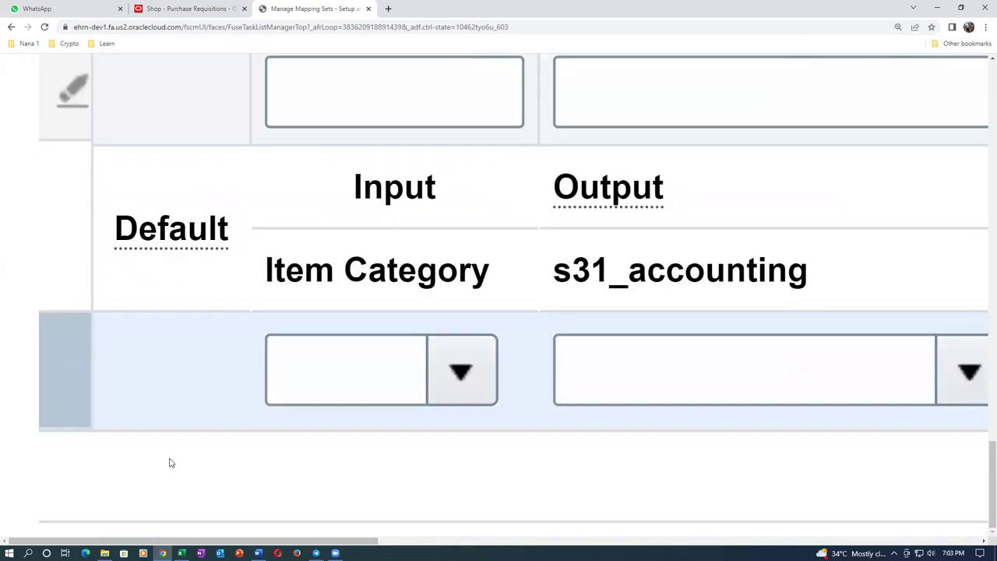
left_click(321, 365)
type("s31")
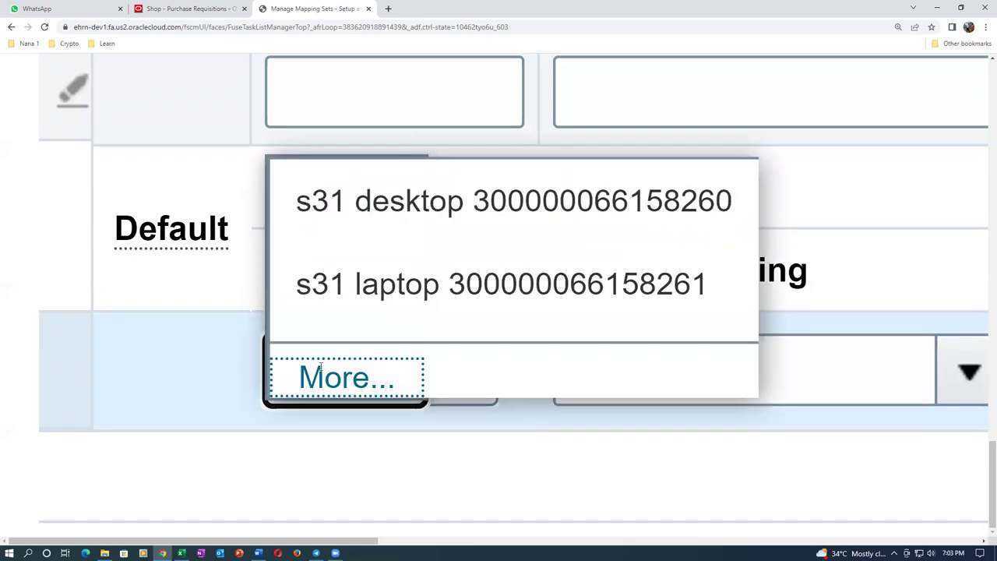
left_click(422, 125)
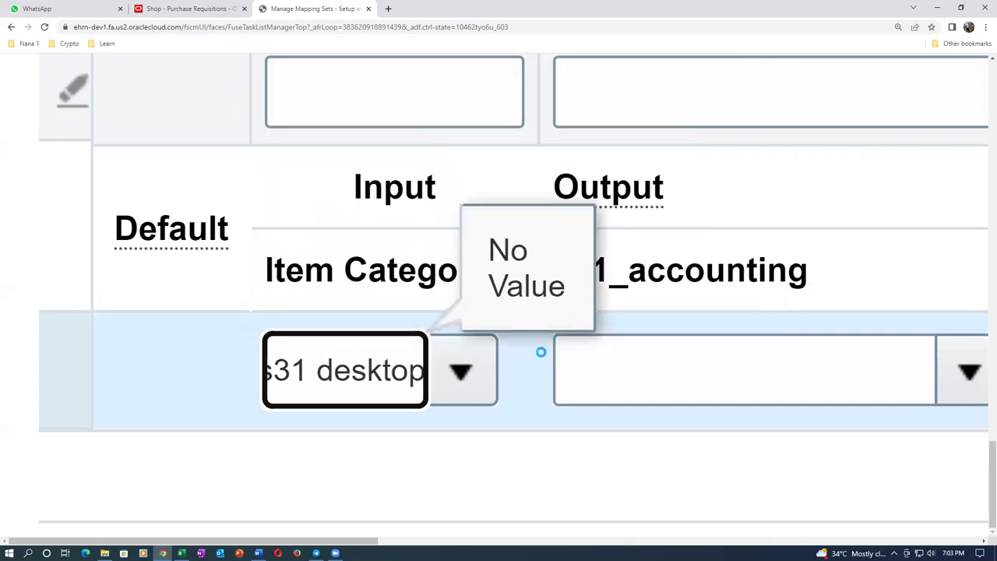
left_click(591, 374)
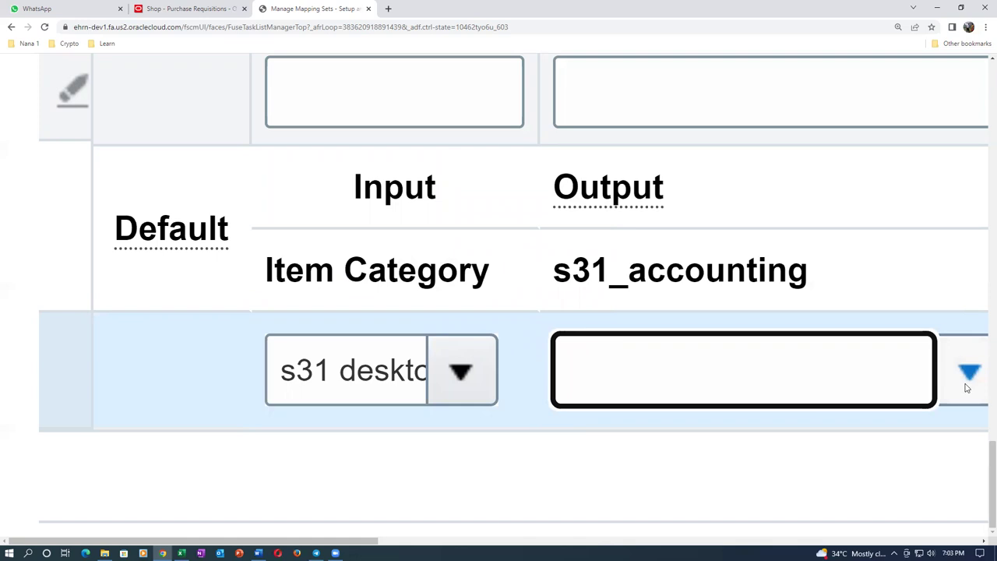
left_click(966, 387)
scroll(688, 397, "down", 3)
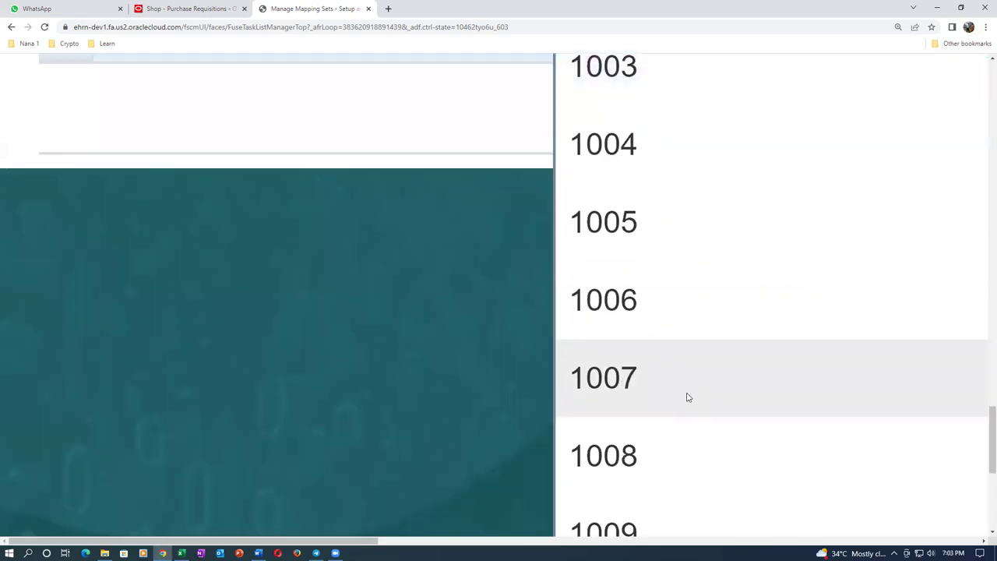
scroll(688, 398, "down", 5)
left_click(679, 405)
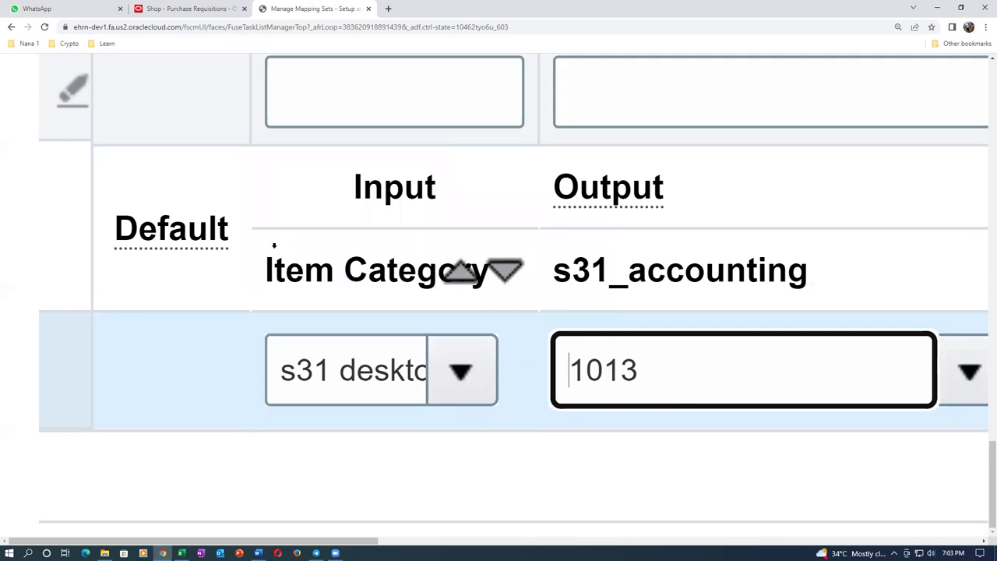
scroll(273, 242, "up", 2)
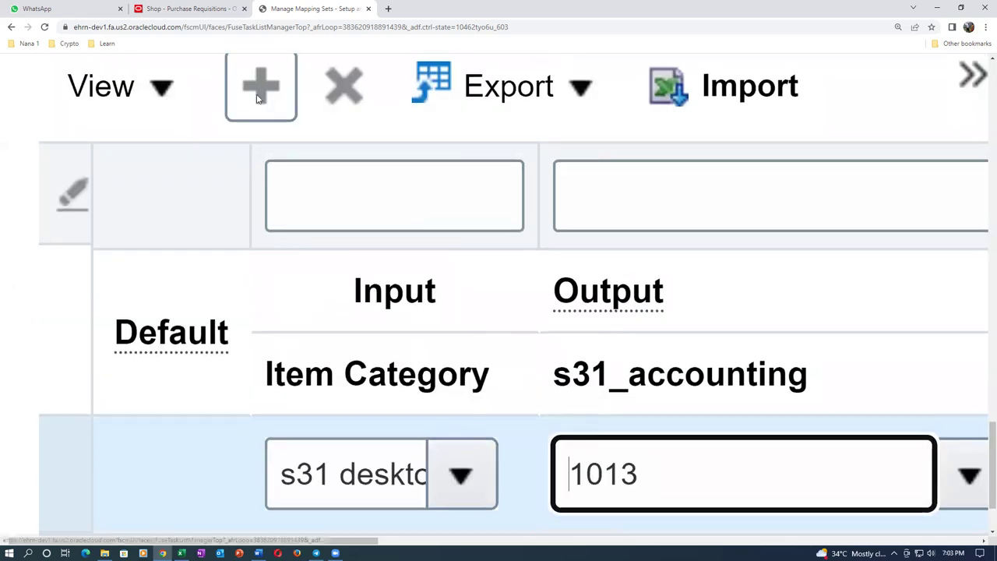
Add a second mapping row mapping s31 laptop to account value 1014
left_click(260, 97)
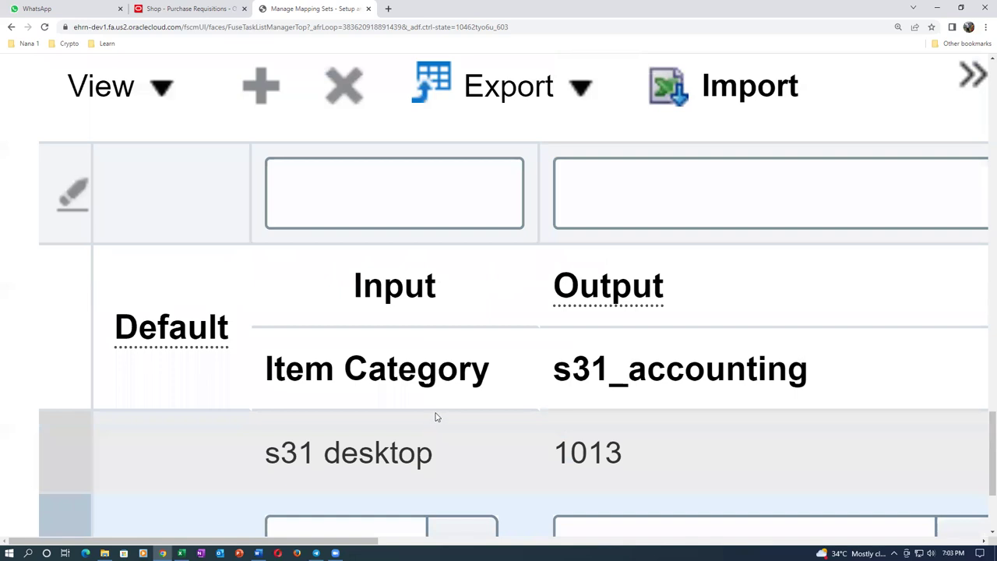
scroll(429, 417, "down", 3)
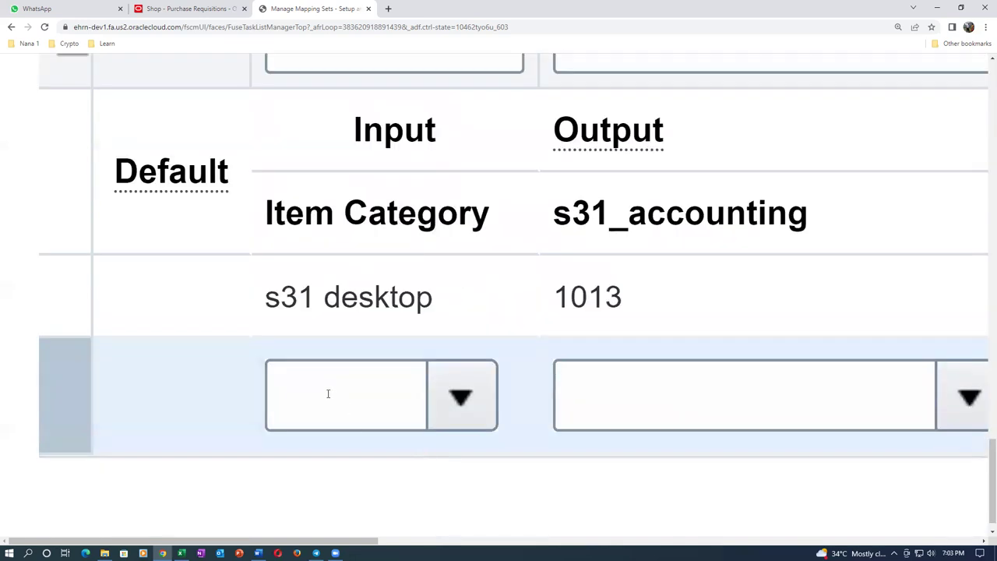
left_click(330, 394)
type("s31 laptop")
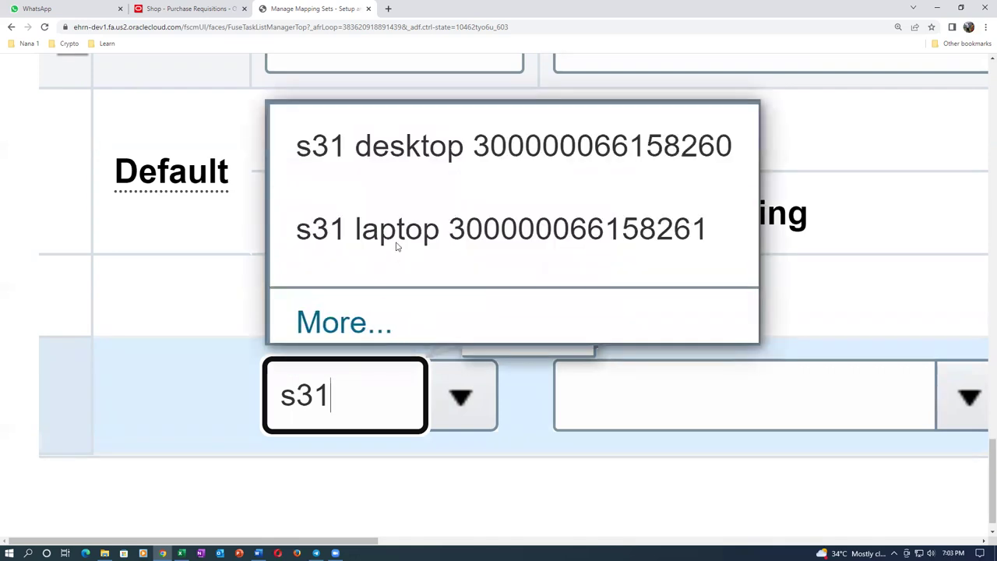
left_click(395, 247)
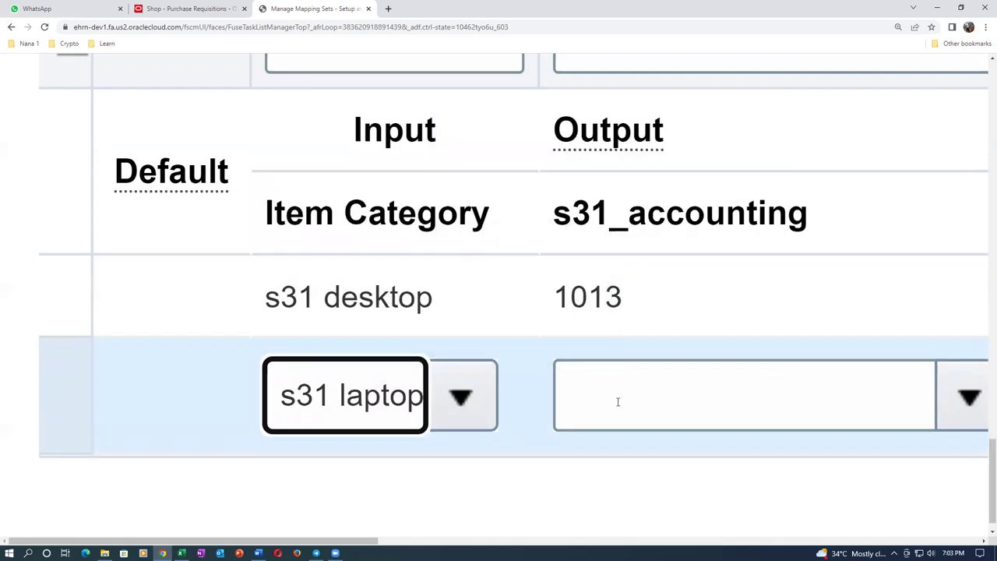
left_click(618, 402)
type("1014")
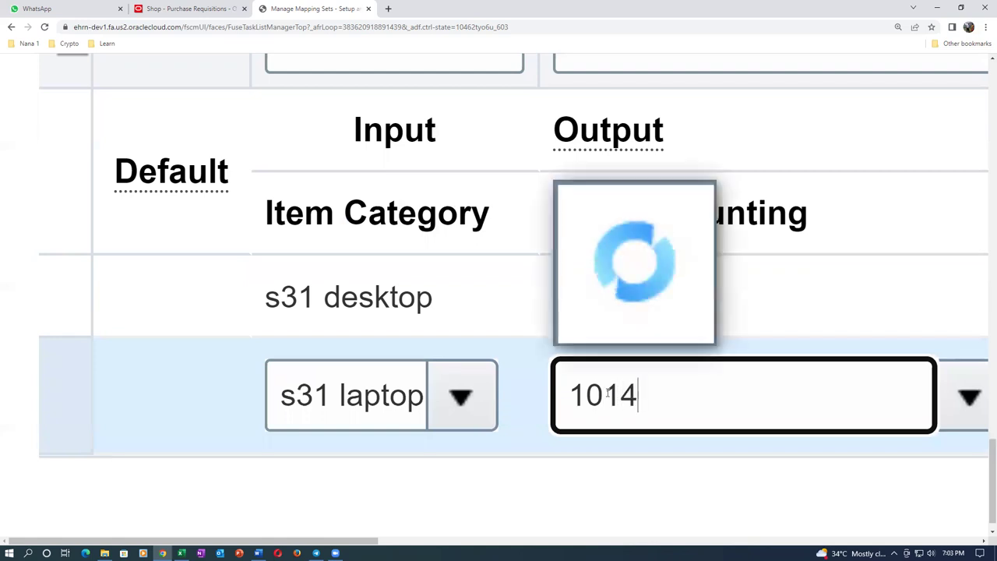
left_click(596, 254)
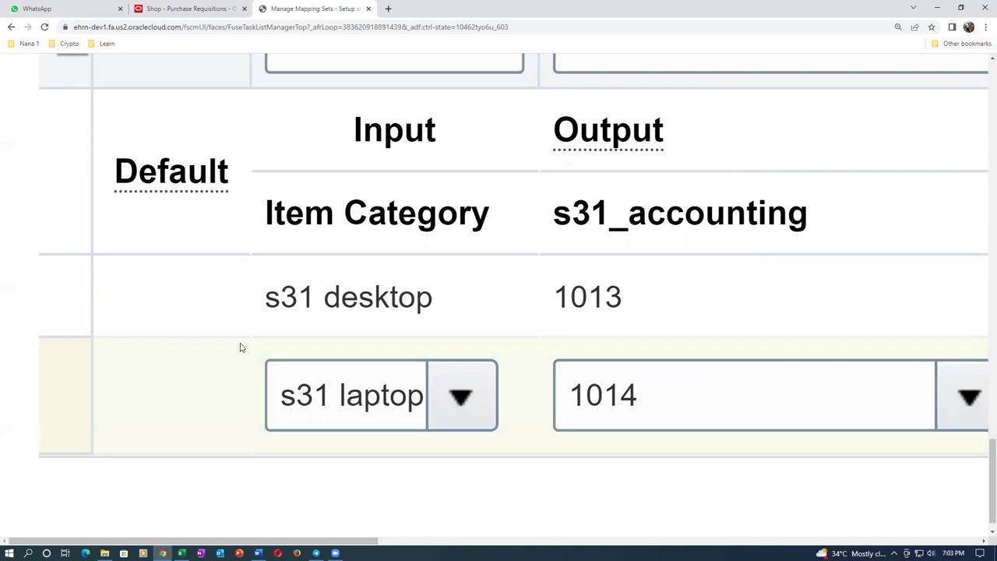
key("ctrl+minus")
key("ctrl+minus")
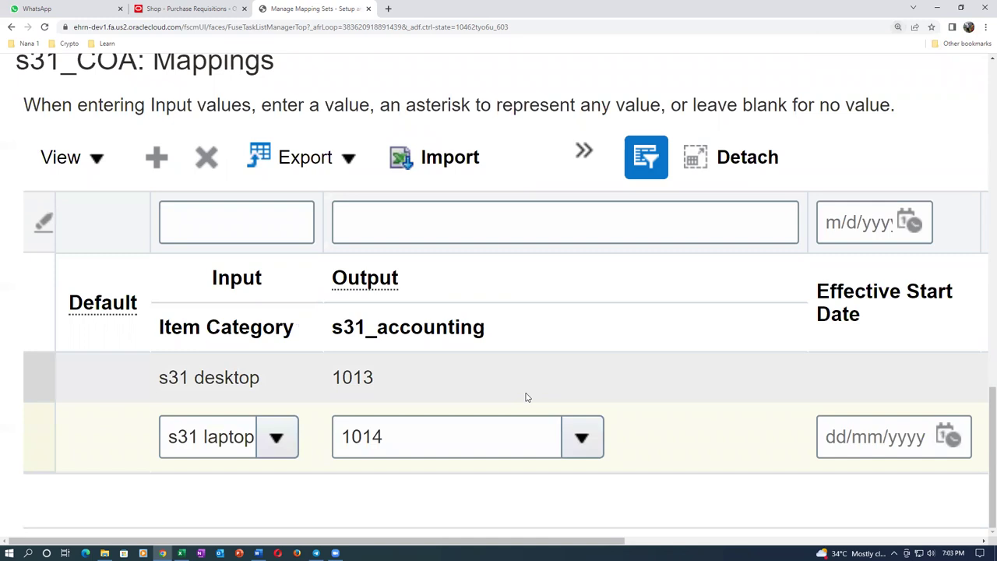
scroll(527, 397, "up", 15)
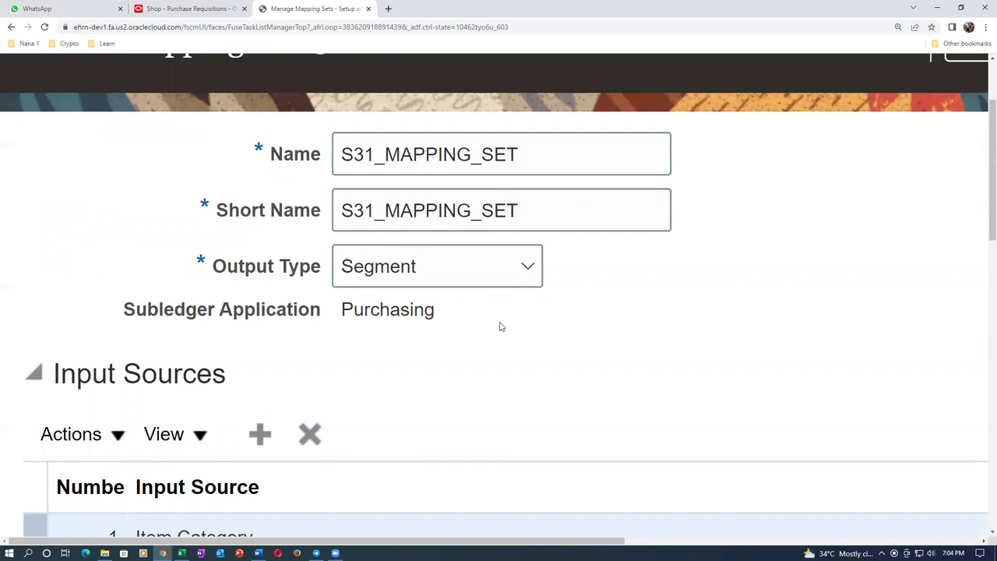
scroll(501, 327, "down", 10)
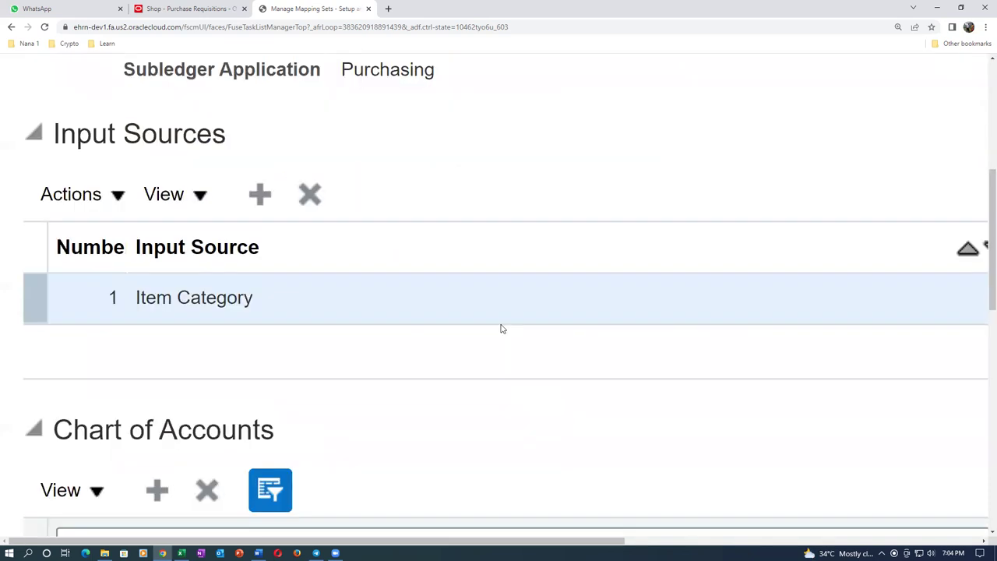
scroll(501, 327, "up", 3)
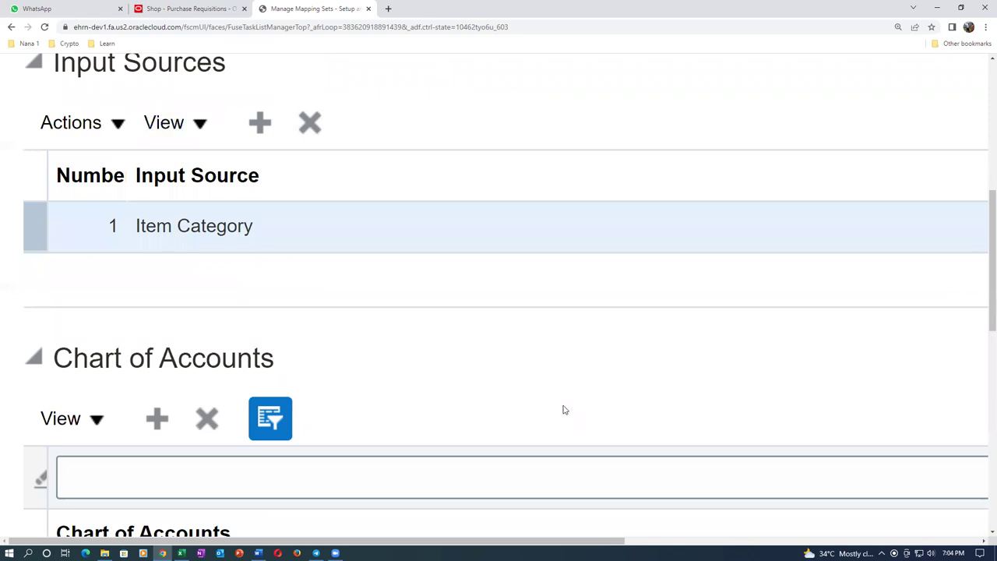
scroll(560, 392, "down", 1)
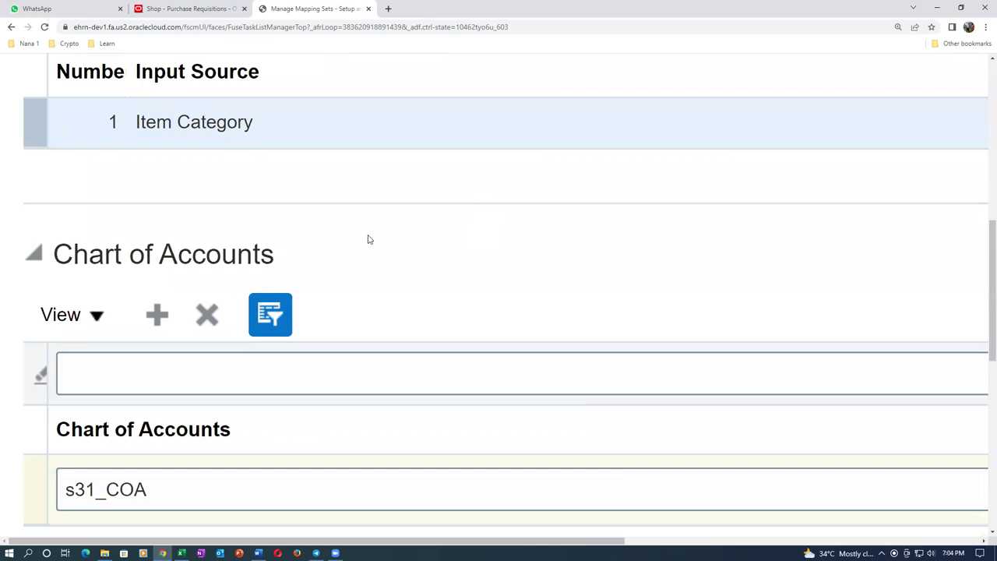
key("ctrl+minus")
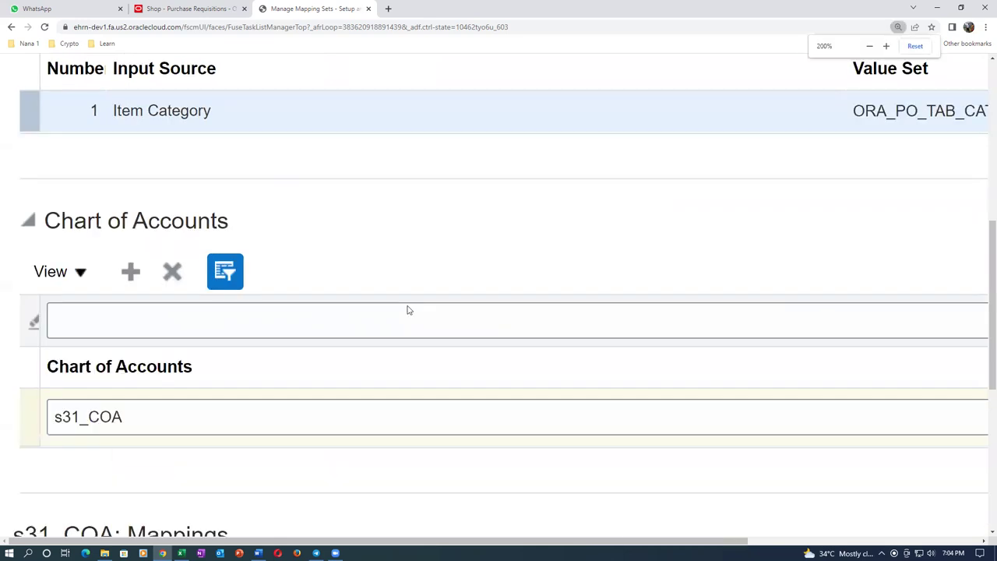
key("ctrl+minus")
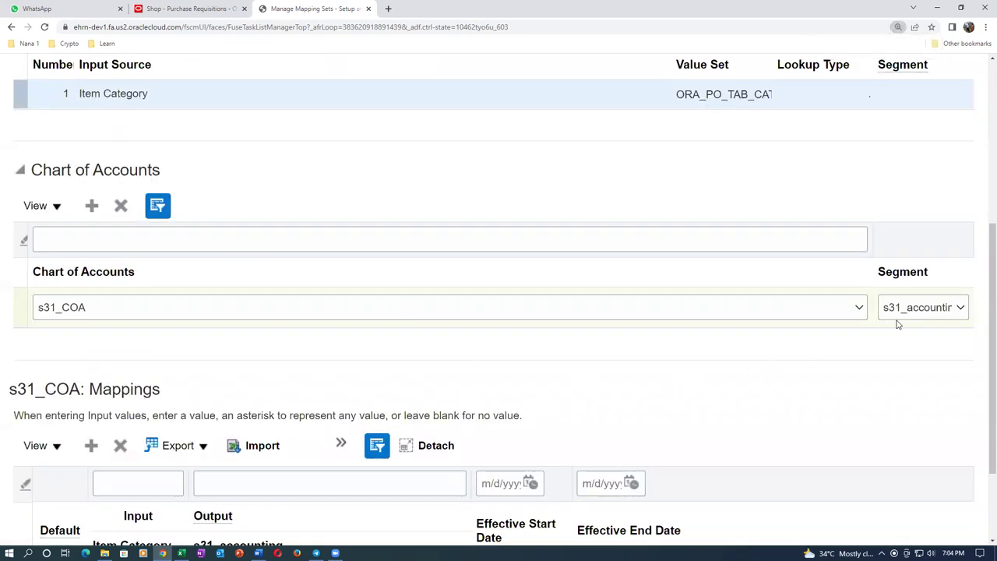
scroll(253, 195, "up", 2)
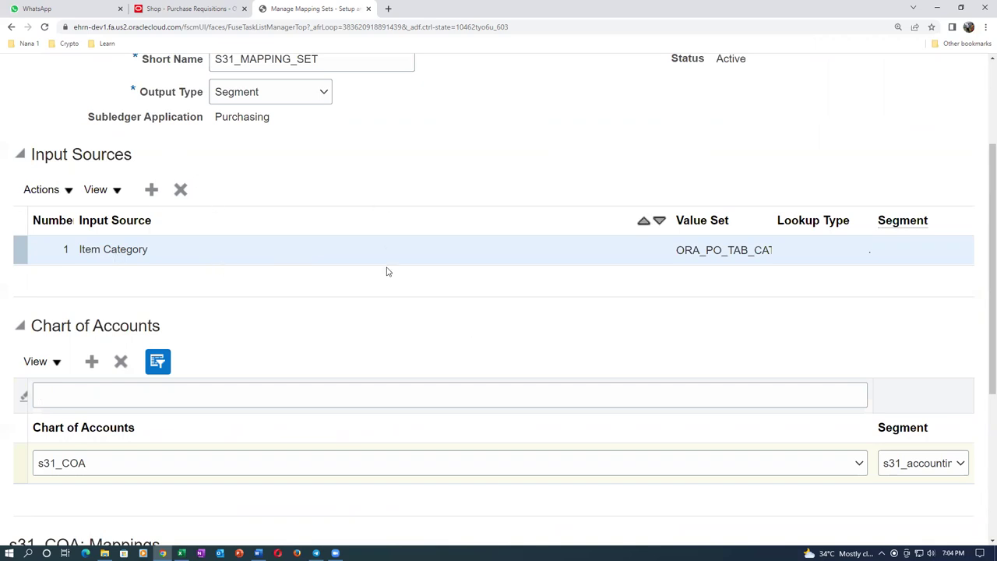
scroll(403, 304, "up", 2)
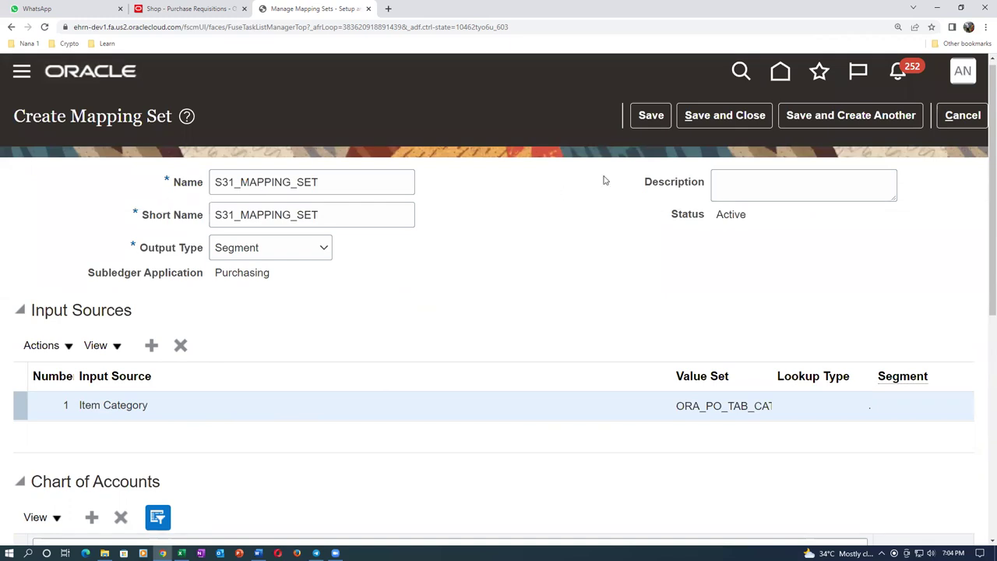
Save and close the mapping set, returning to the Procurement Transaction Account Rules tasks
left_click(710, 119)
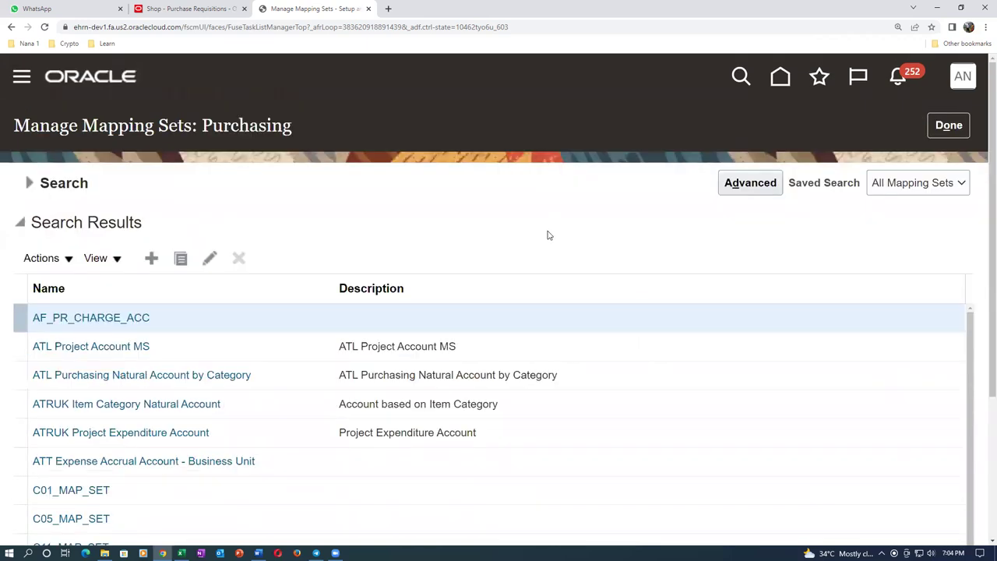
left_click(948, 126)
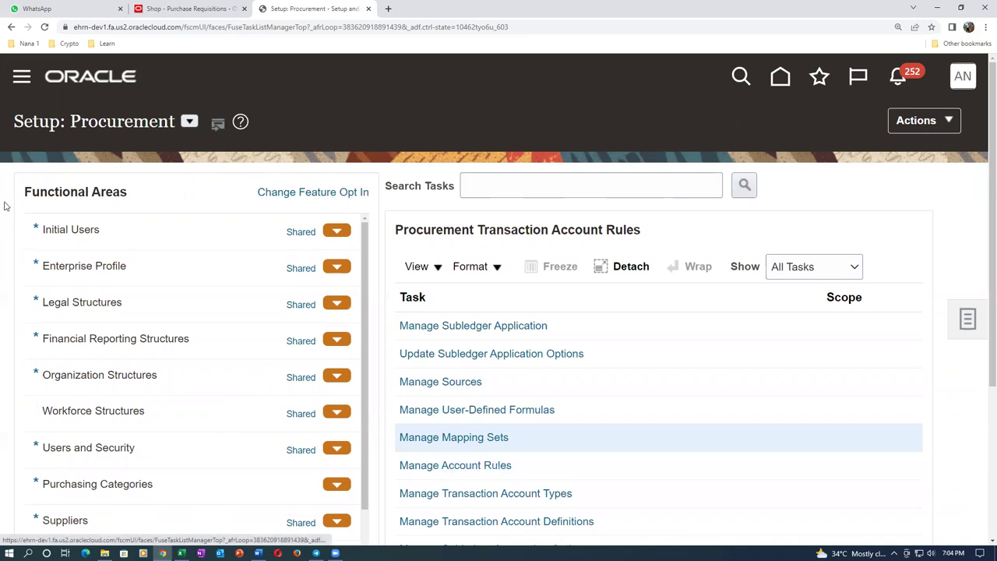
scroll(156, 312, "down", 5)
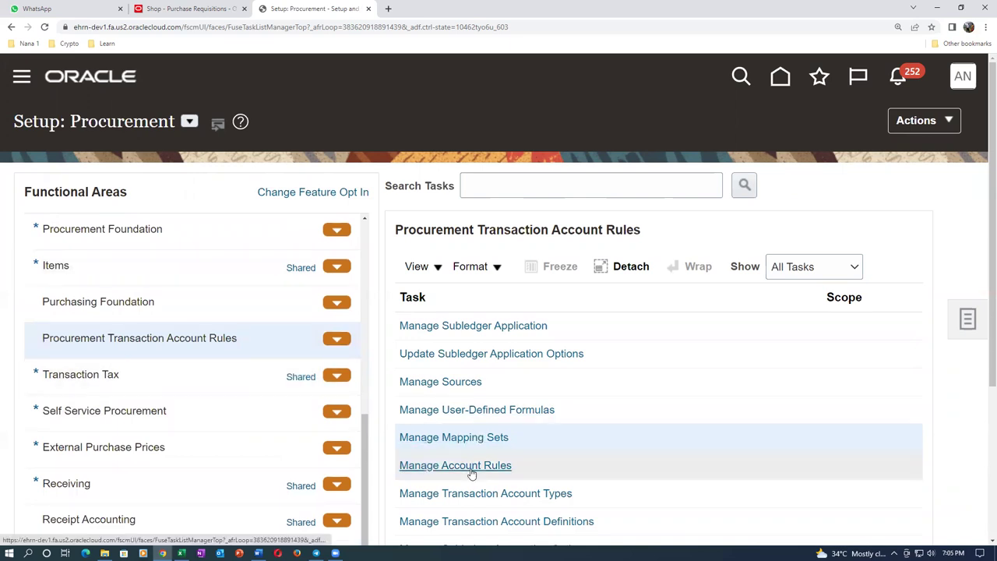
In Manage Account Rules, search for s31 and open S31_ACCOUNTING_RULE for editing
left_click(470, 466)
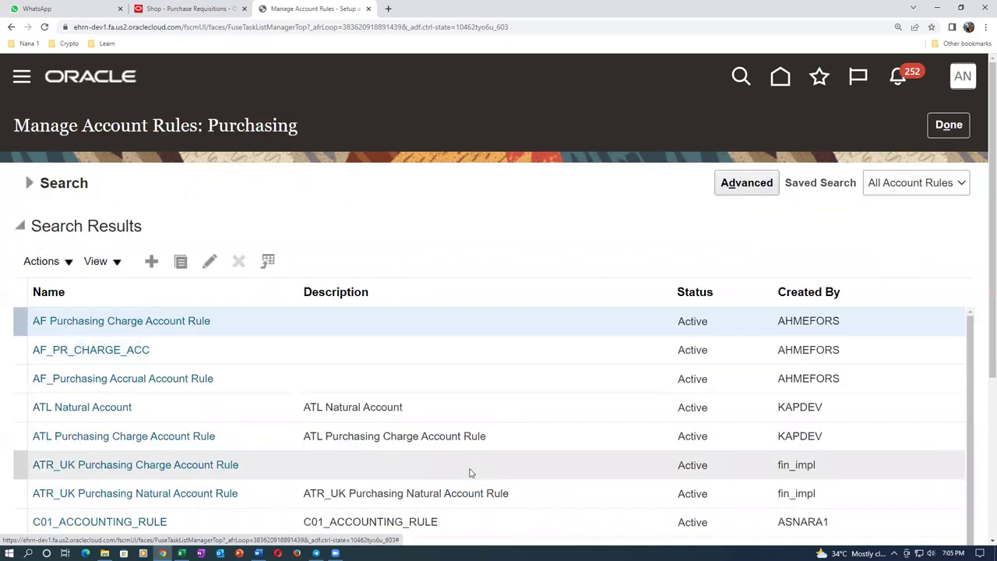
left_click(27, 182)
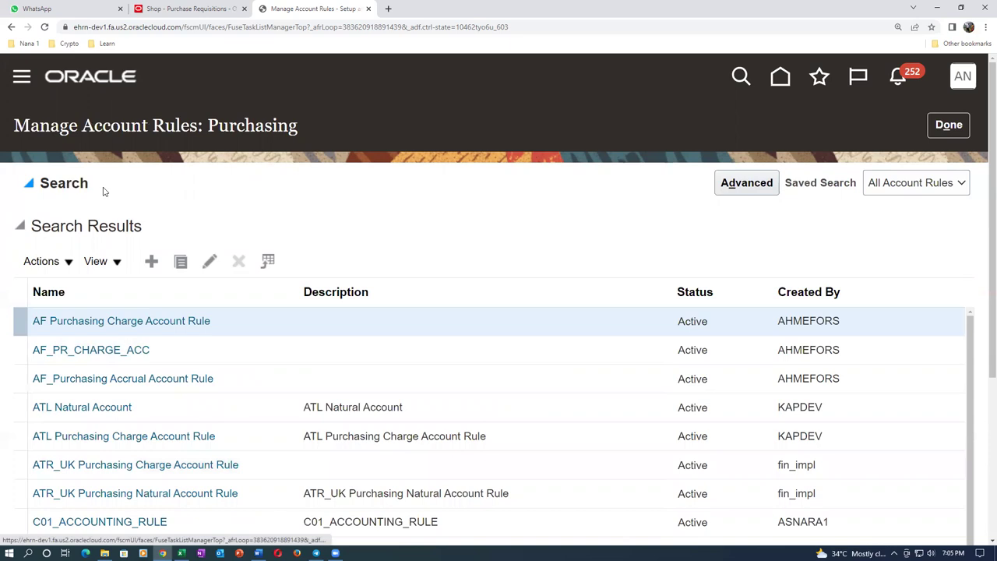
left_click(162, 221)
type("s31")
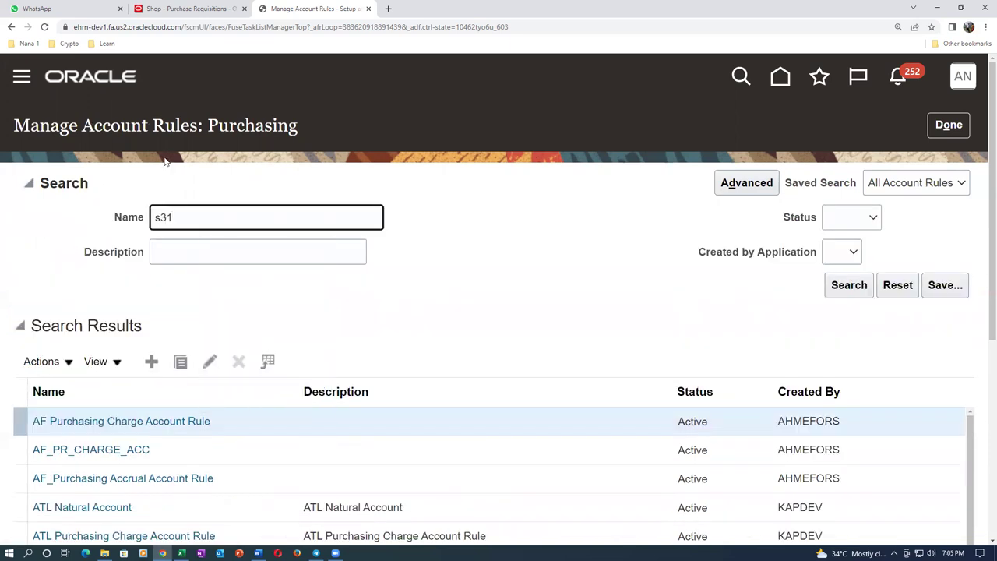
left_click(849, 285)
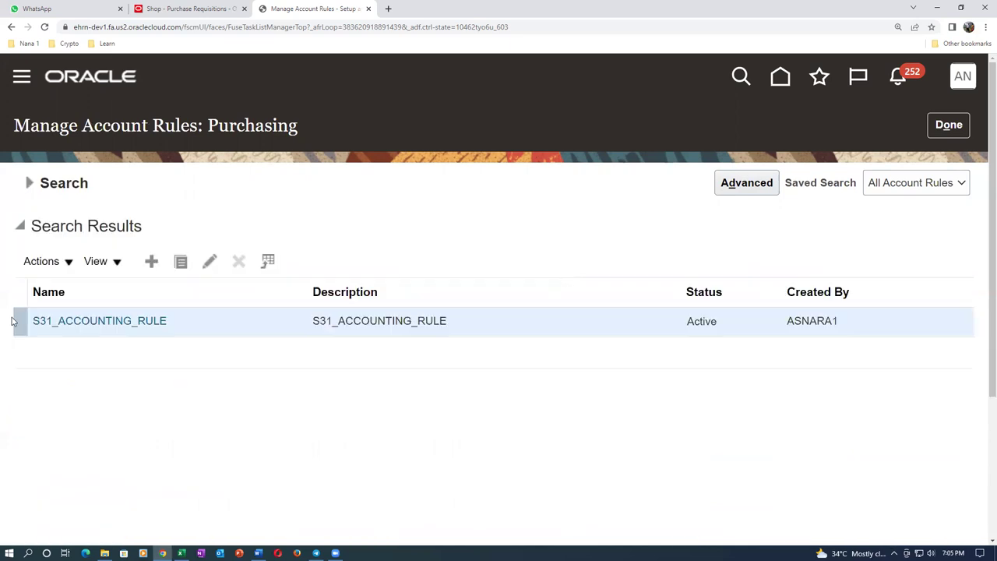
left_click(209, 261)
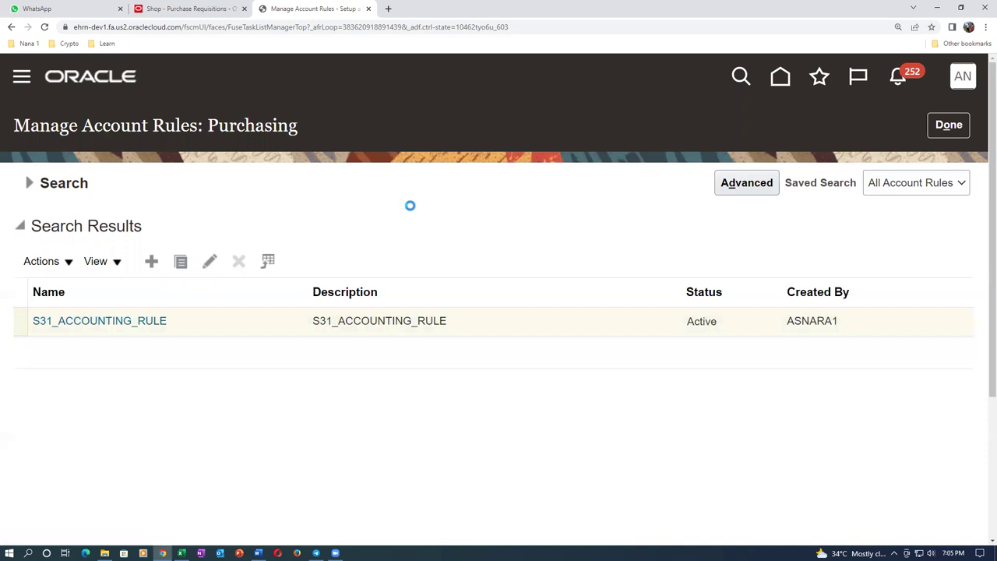
scroll(384, 319, "down", 2)
scroll(384, 319, "down", 2)
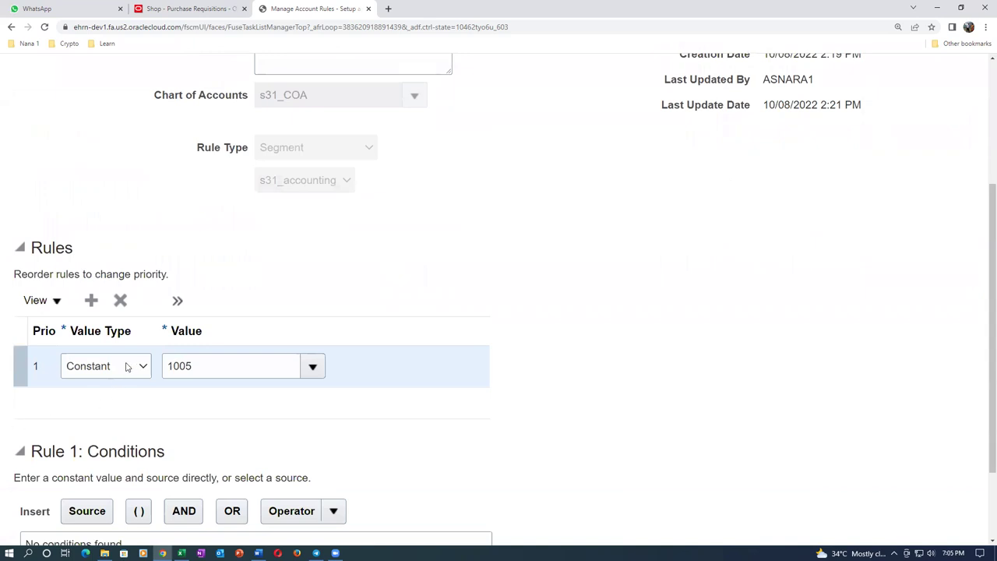
Set the rule's value type to Mapping set with value S31_MAPPING_SET
left_click(127, 367)
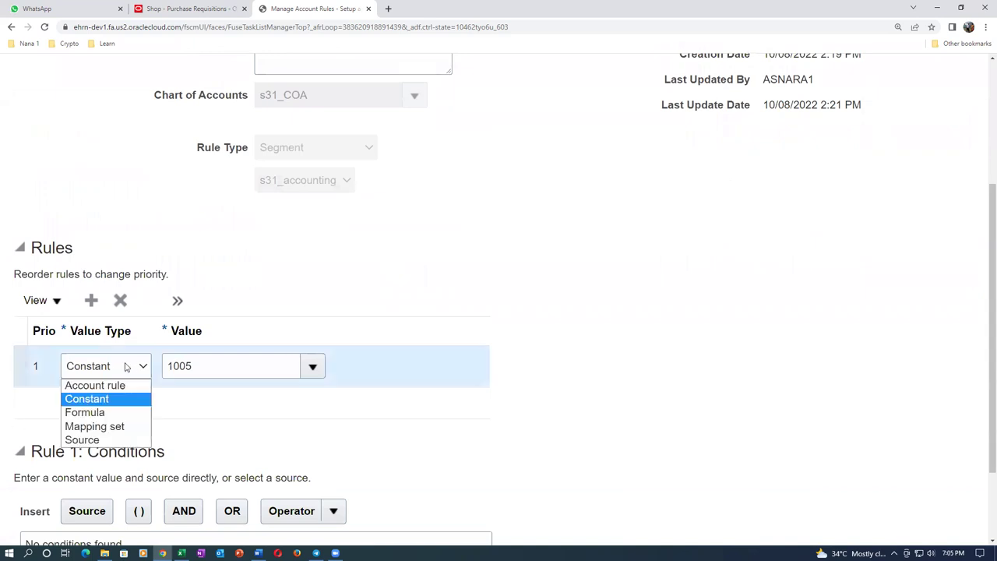
left_click(94, 427)
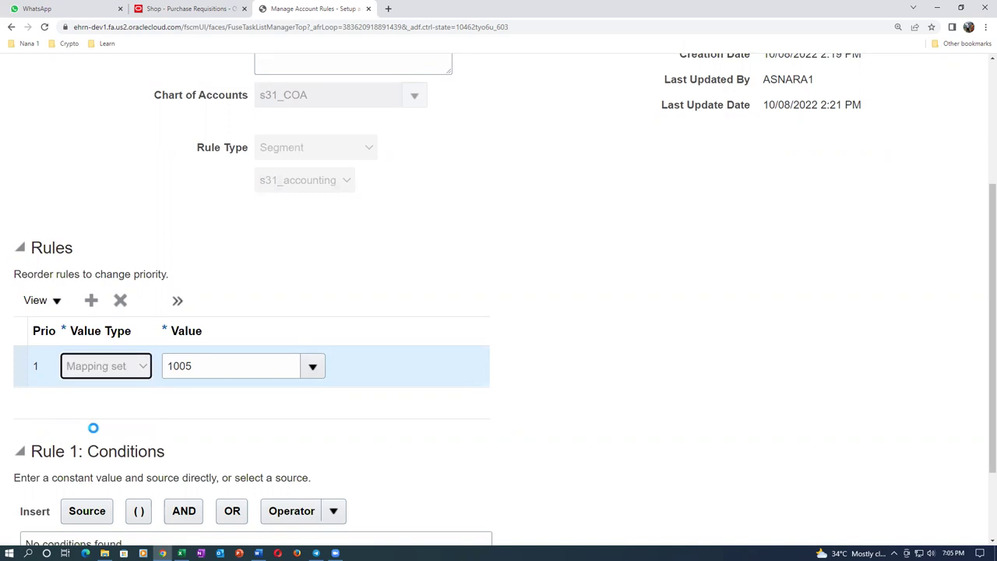
left_click(229, 372)
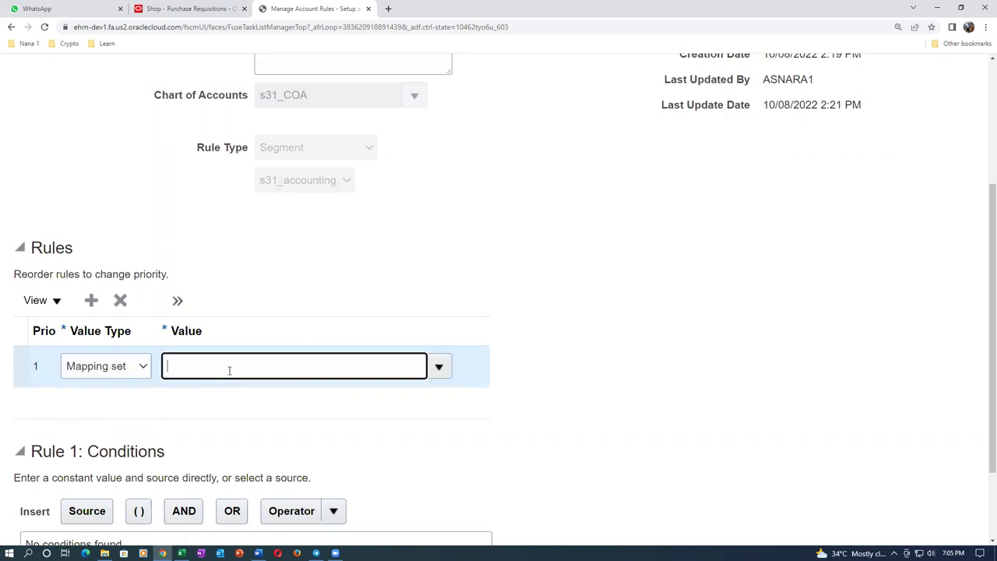
type("s31")
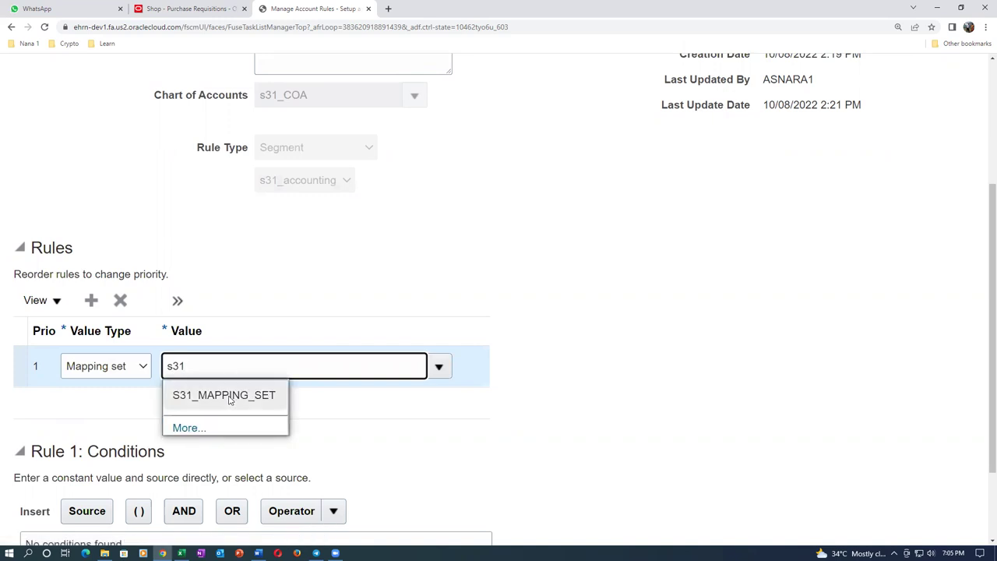
left_click(229, 396)
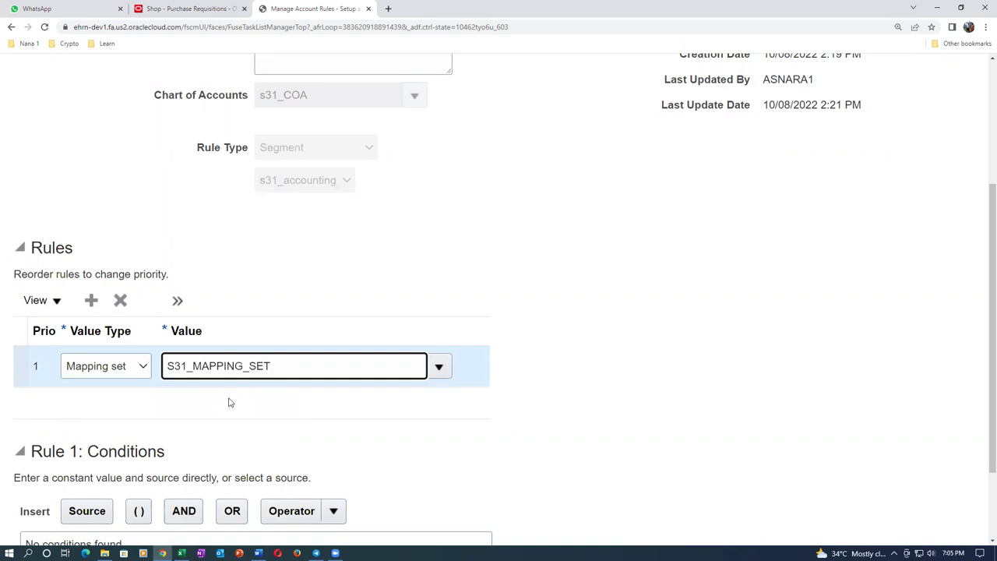
scroll(231, 402, "down", 2)
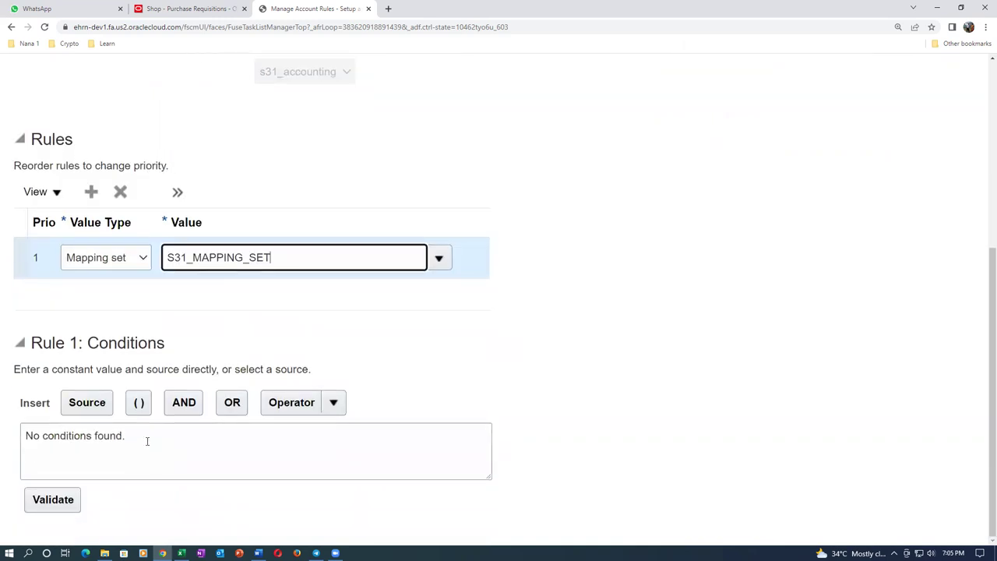
Validate S31_ACCOUNTING_RULE and save and close it
left_click(148, 441)
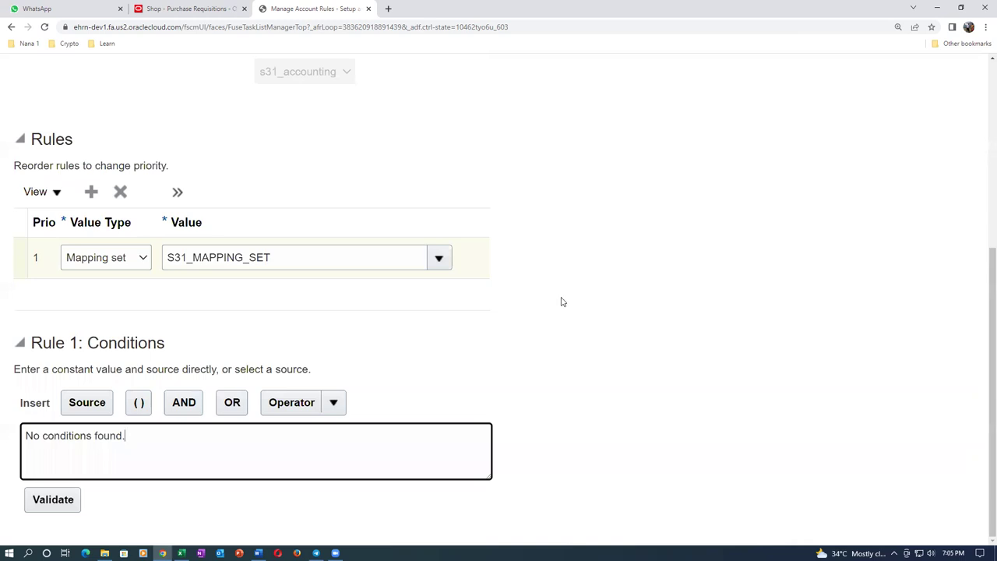
left_click(37, 502)
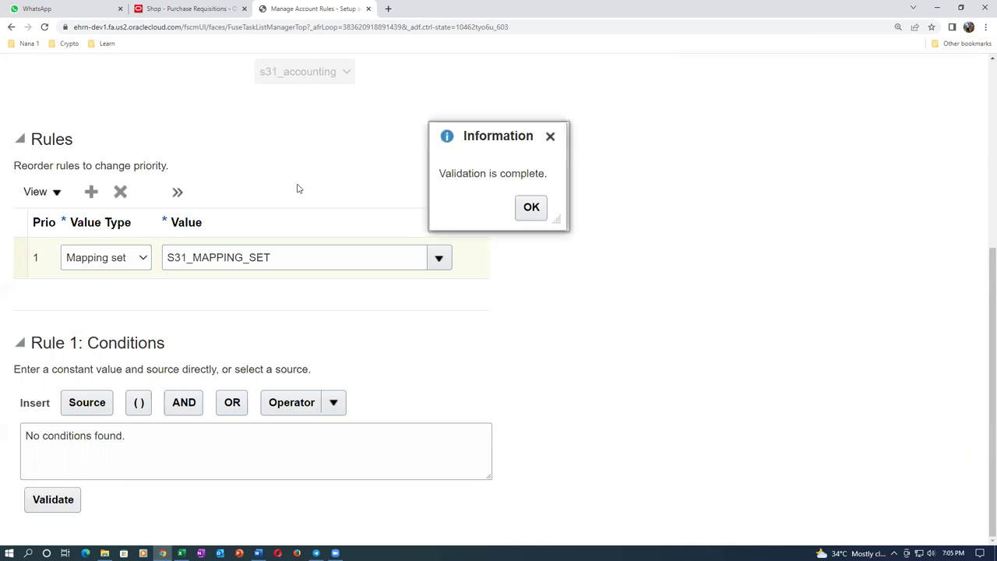
left_click(529, 209)
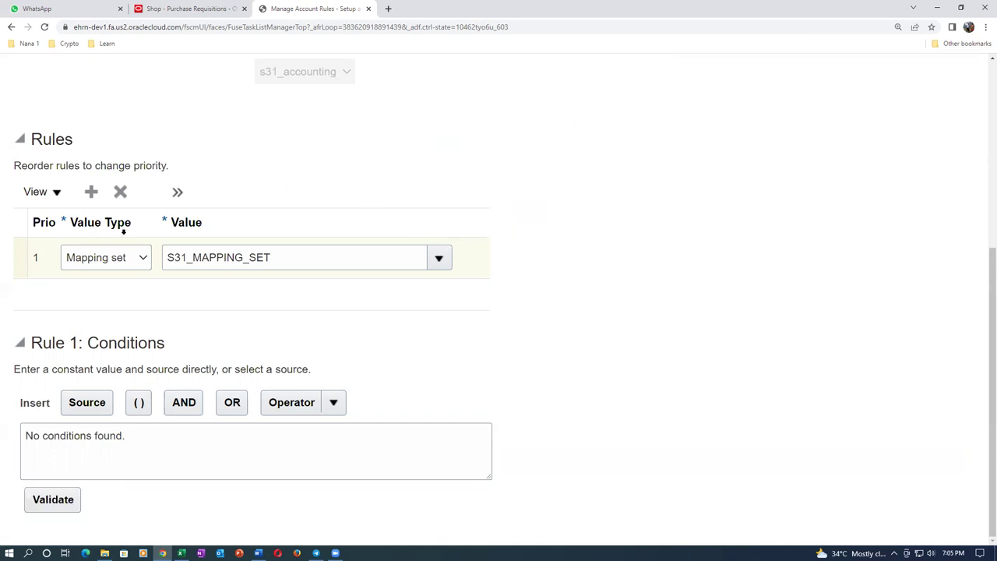
scroll(190, 205, "up", 3)
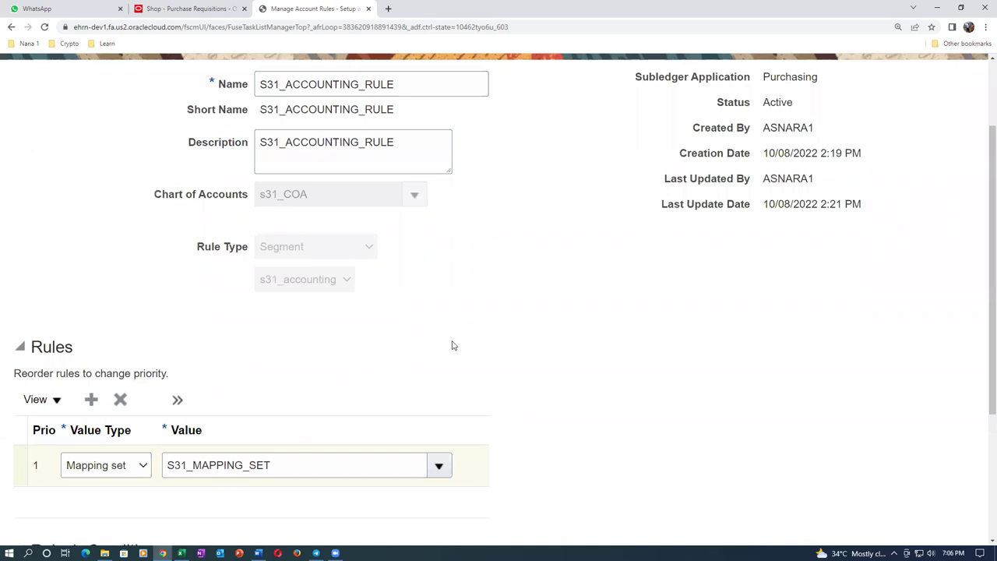
scroll(454, 345, "up", 2)
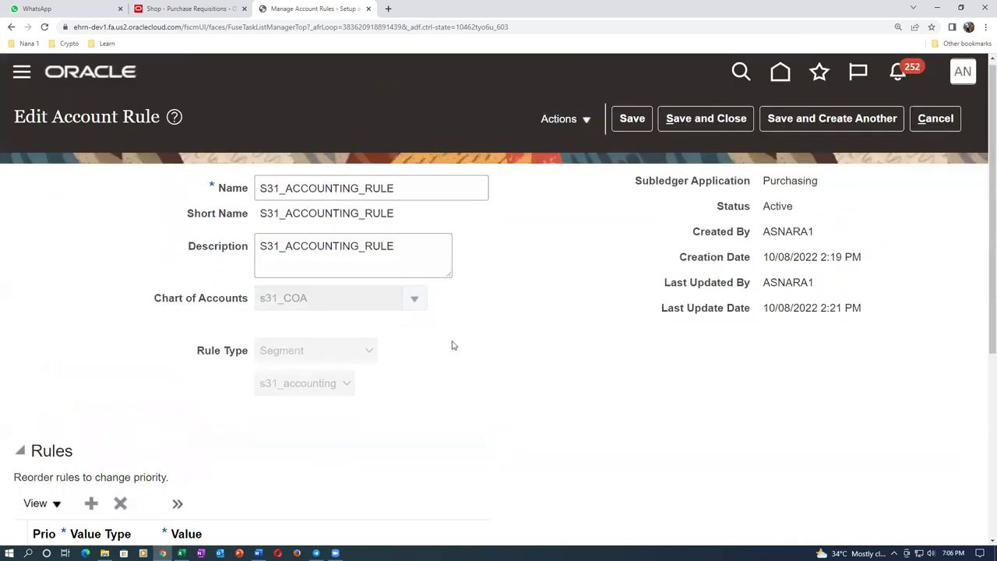
left_click(730, 123)
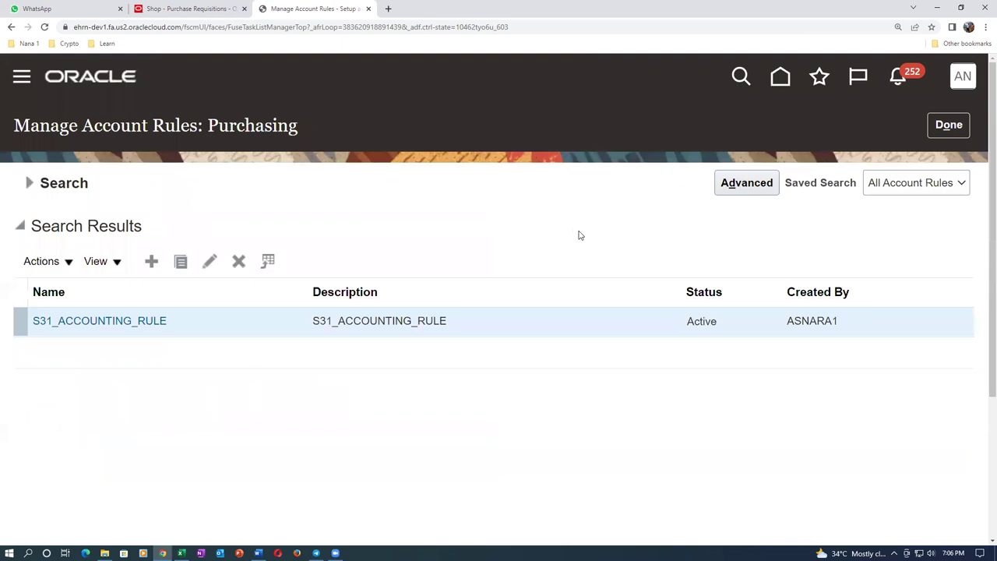
left_click(943, 134)
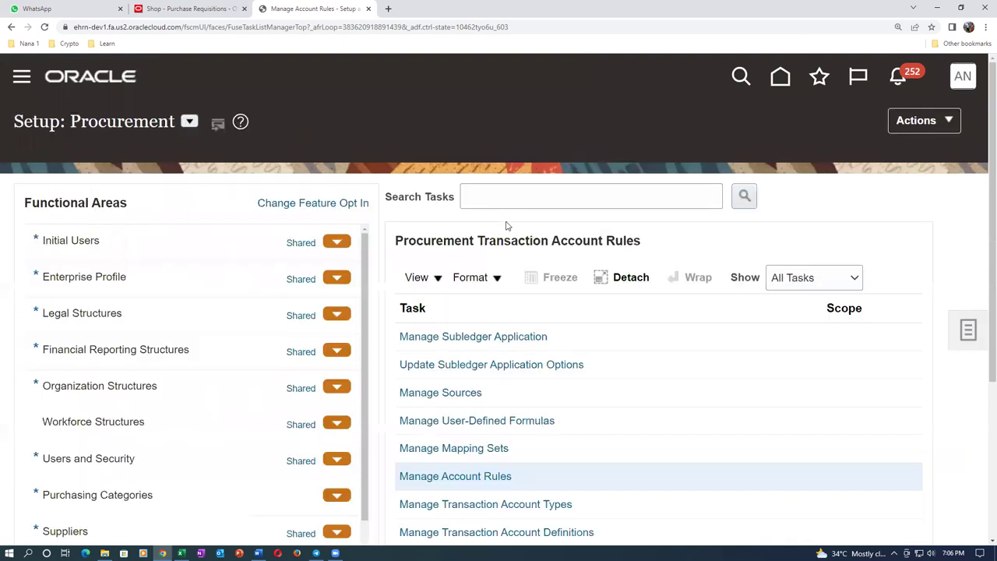
scroll(470, 448, "down", 2)
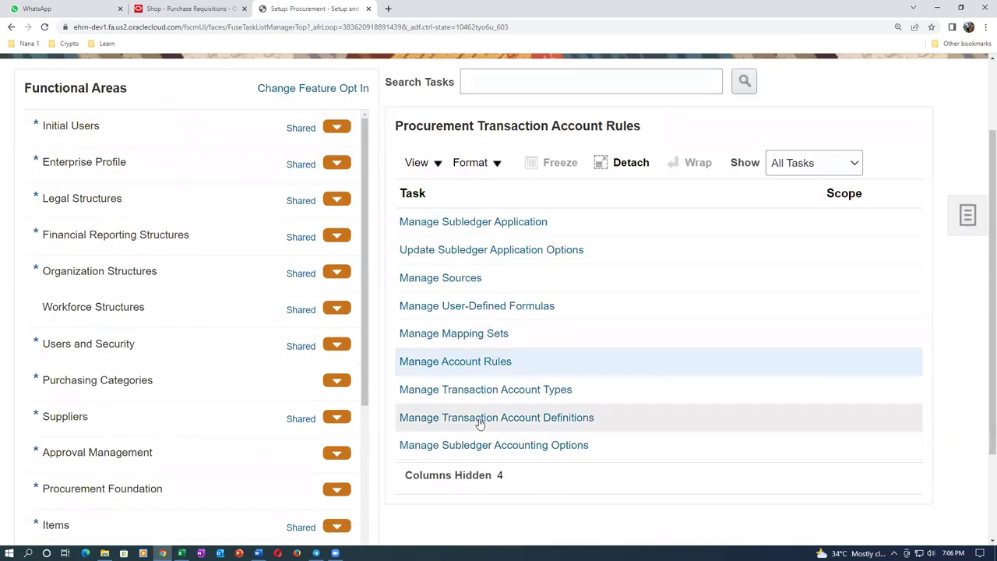
left_click(478, 420)
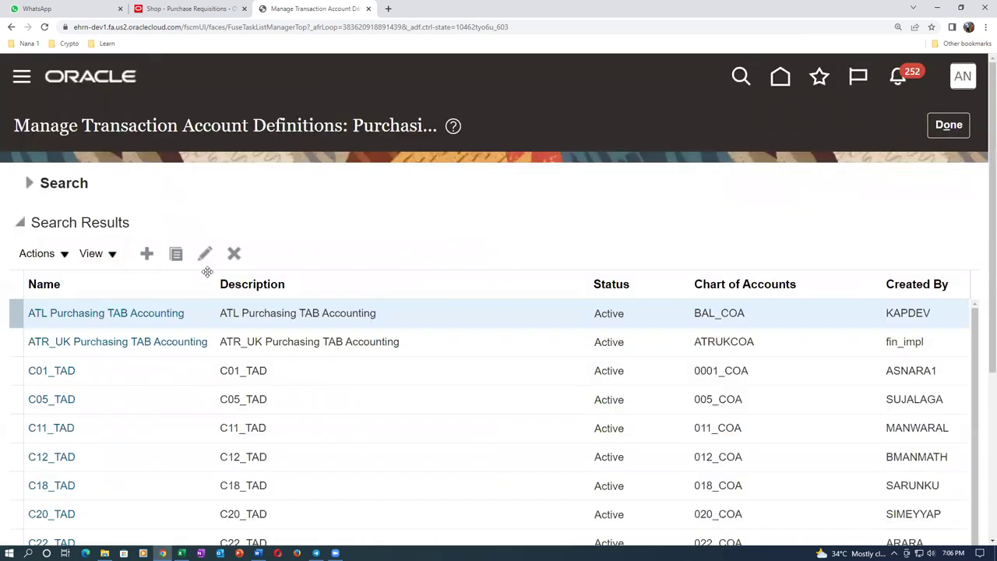
scroll(129, 294, "down", 5)
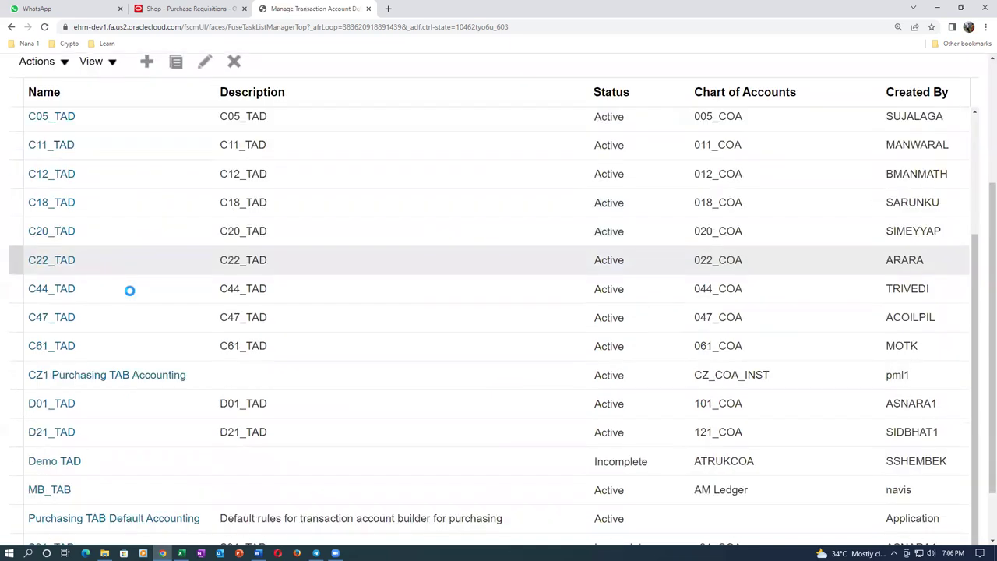
left_click(95, 442)
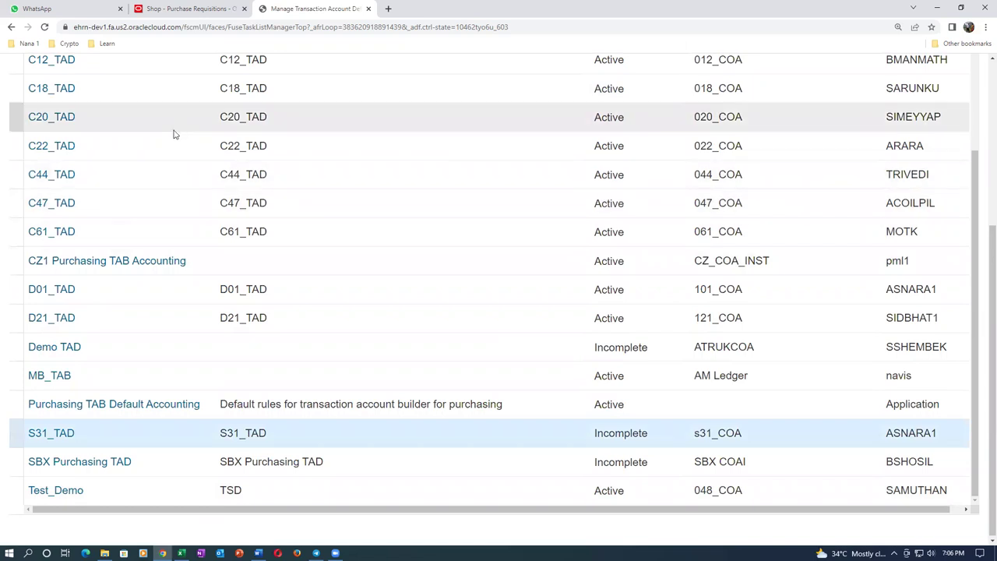
scroll(174, 133, "up", 5)
left_click(205, 98)
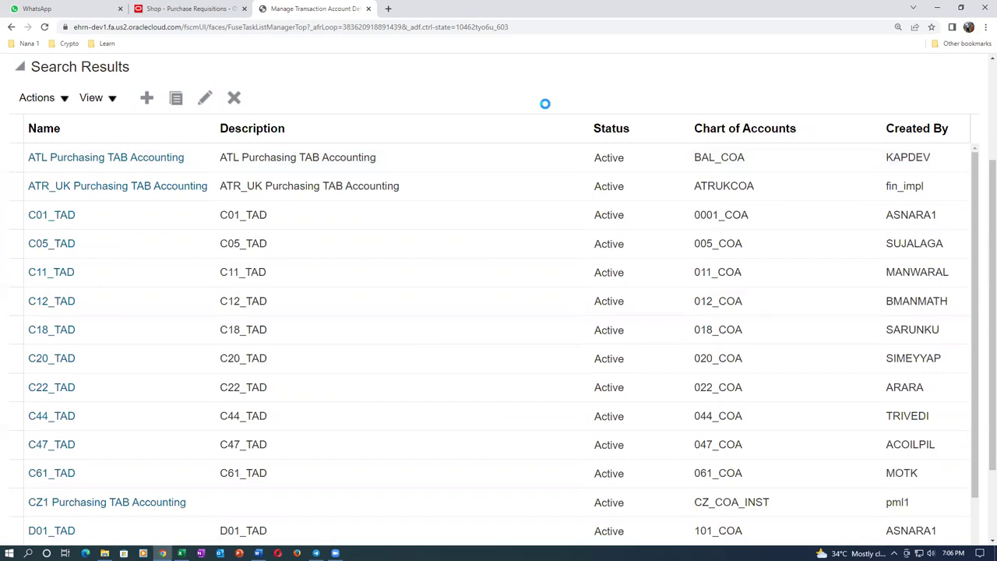
scroll(740, 356, "down", 3)
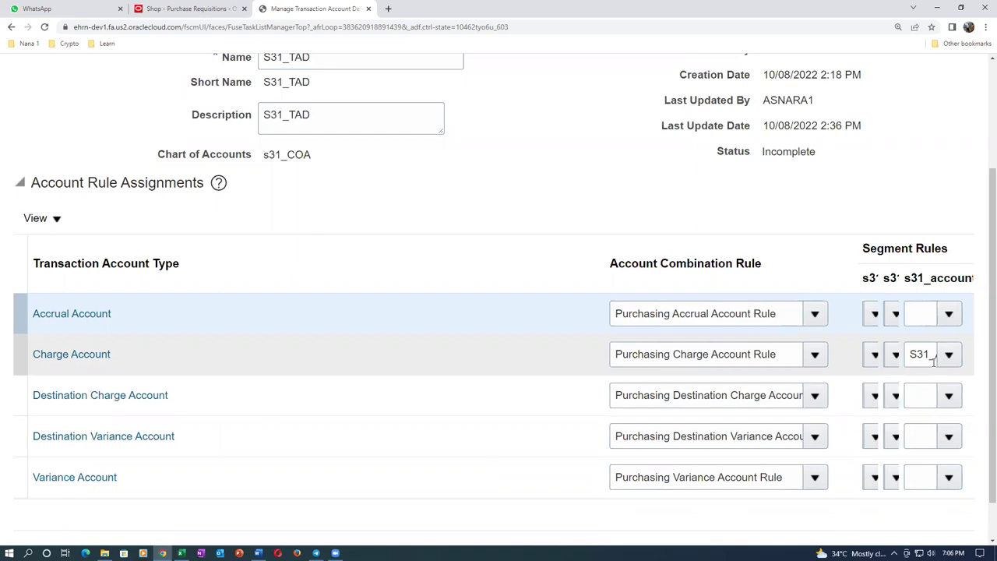
left_click_drag(615, 354, 783, 359)
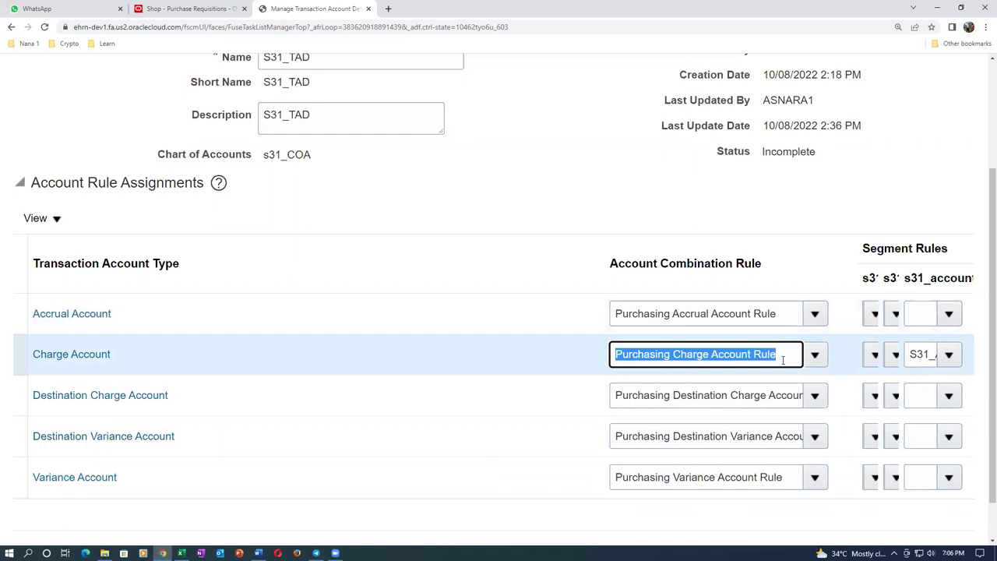
key("alt+Tab")
key("alt+Tab")
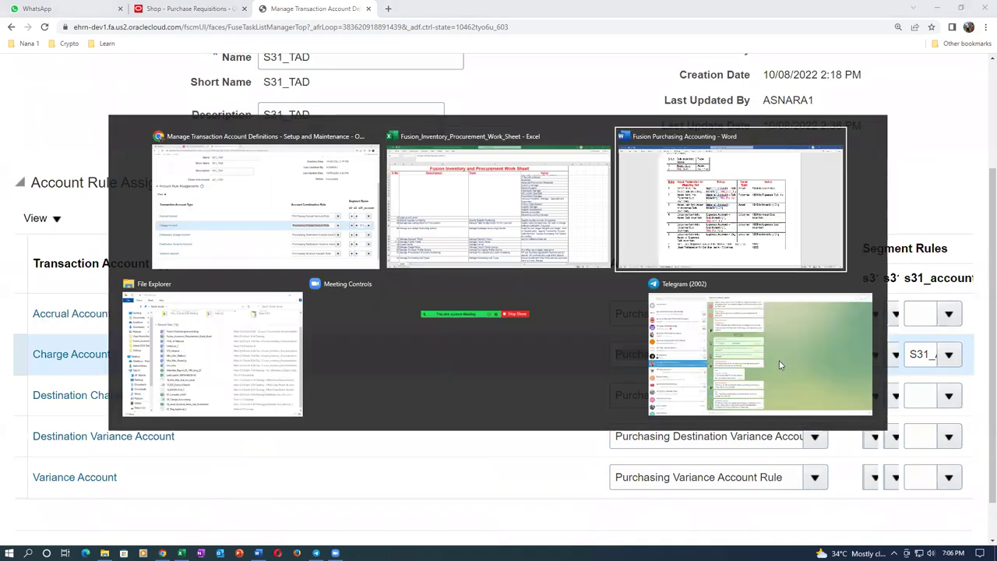
left_click(292, 205)
left_click(326, 307)
left_click(319, 395)
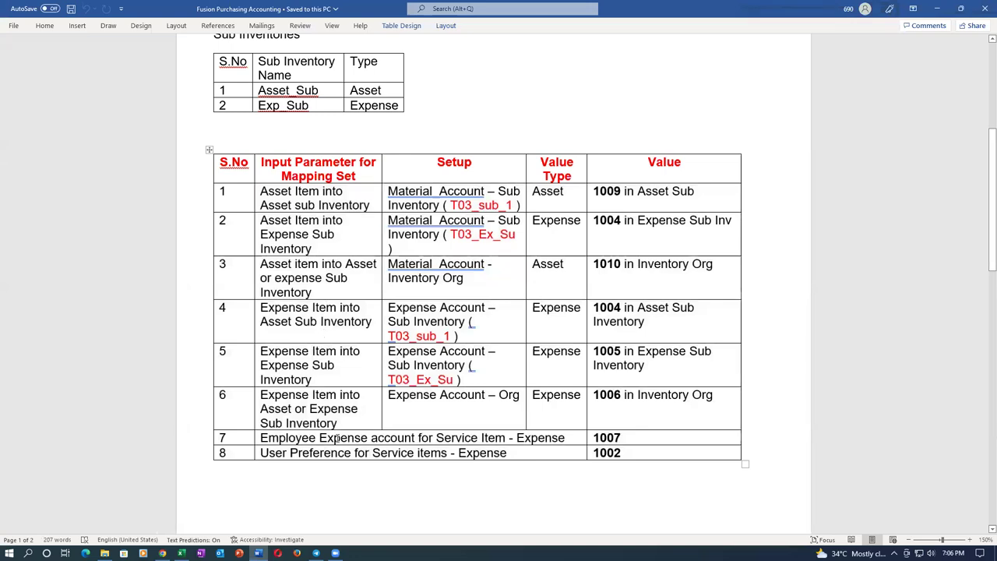
key("alt+Tab")
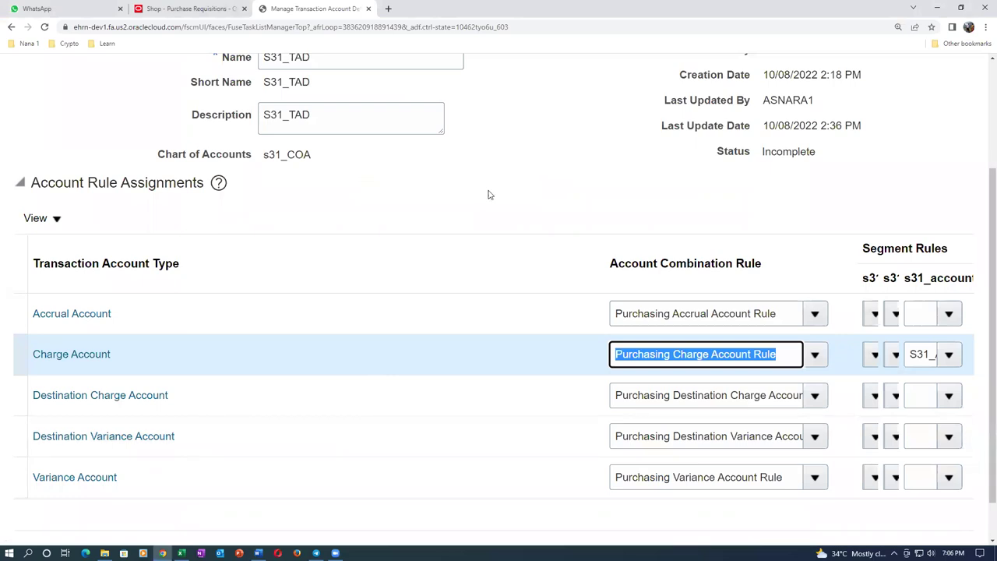
Cancel the S31_TAD edits without saving and close the transaction account definitions list
scroll(431, 181, "up", 2)
left_click(944, 120)
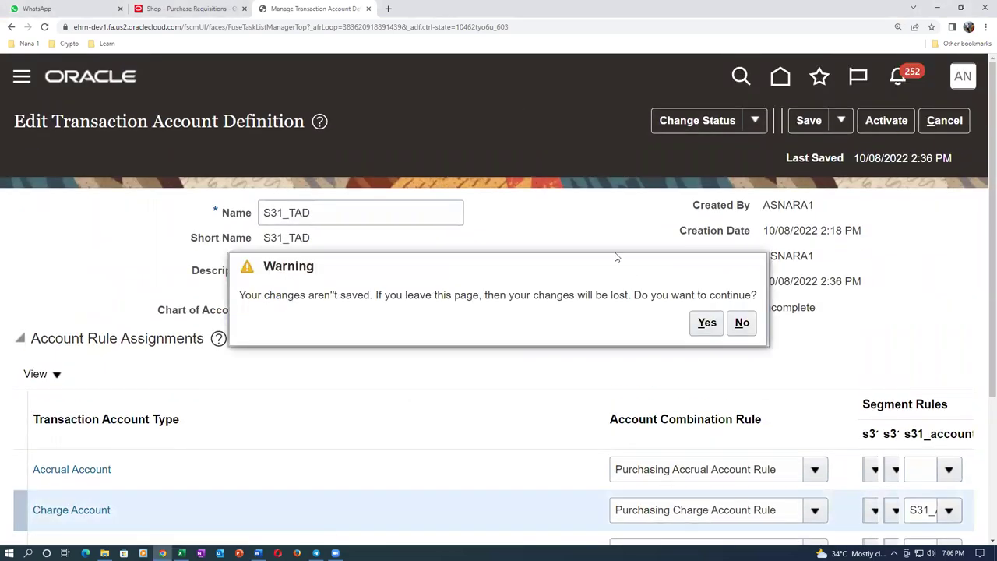
left_click(707, 324)
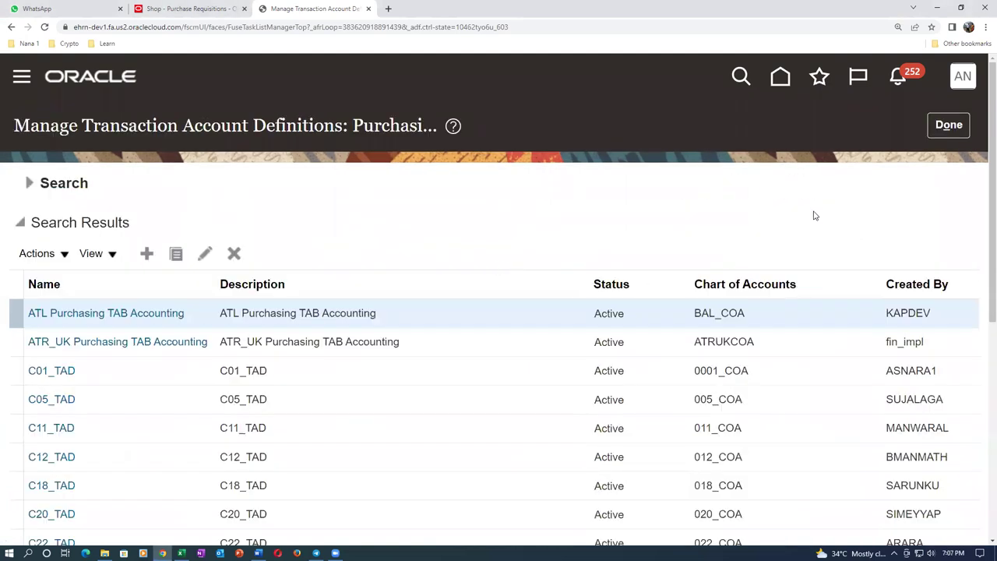
left_click(949, 126)
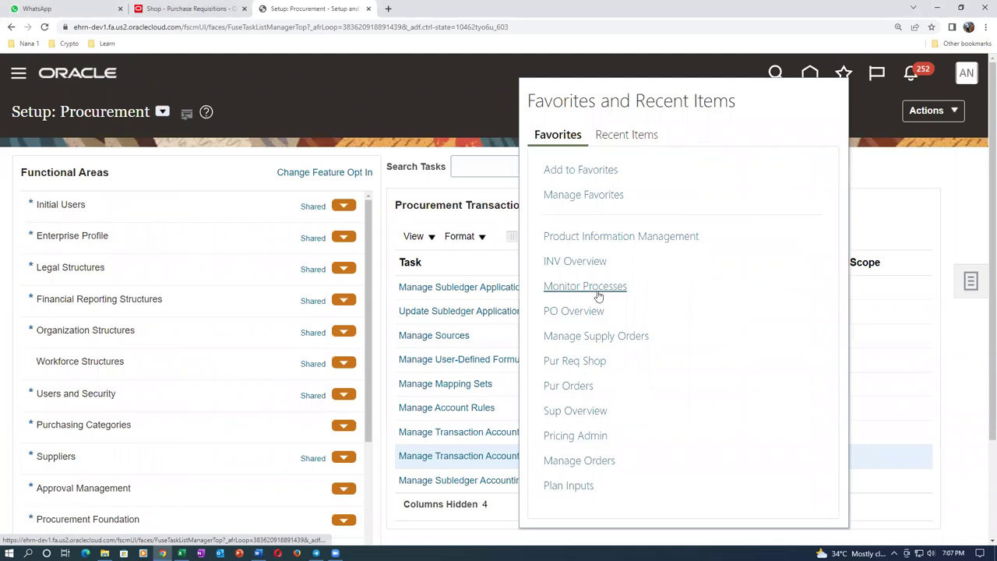
From Pur Req Shop, review the requisition preferences and close them without saving
left_click(591, 364)
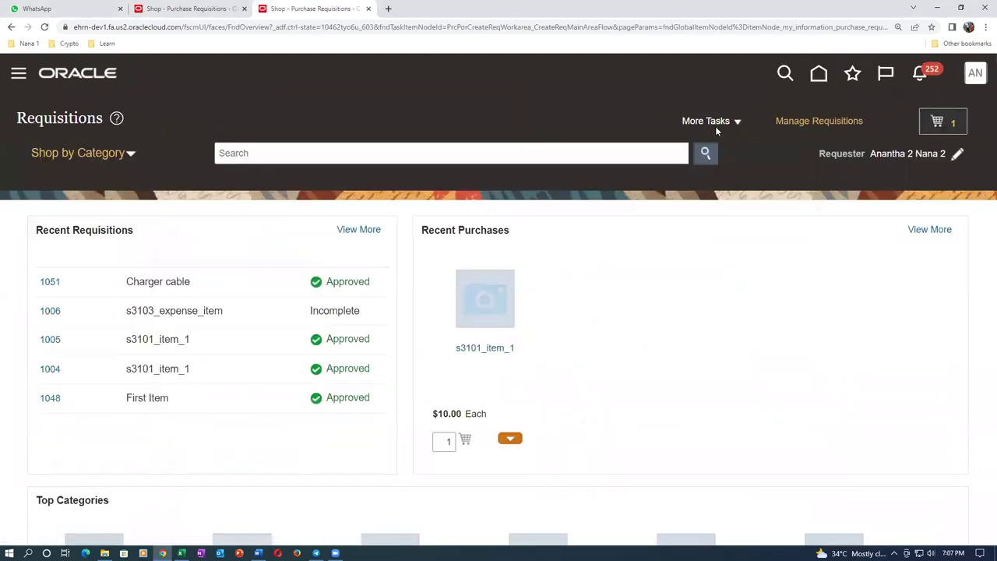
left_click(715, 124)
left_click(725, 240)
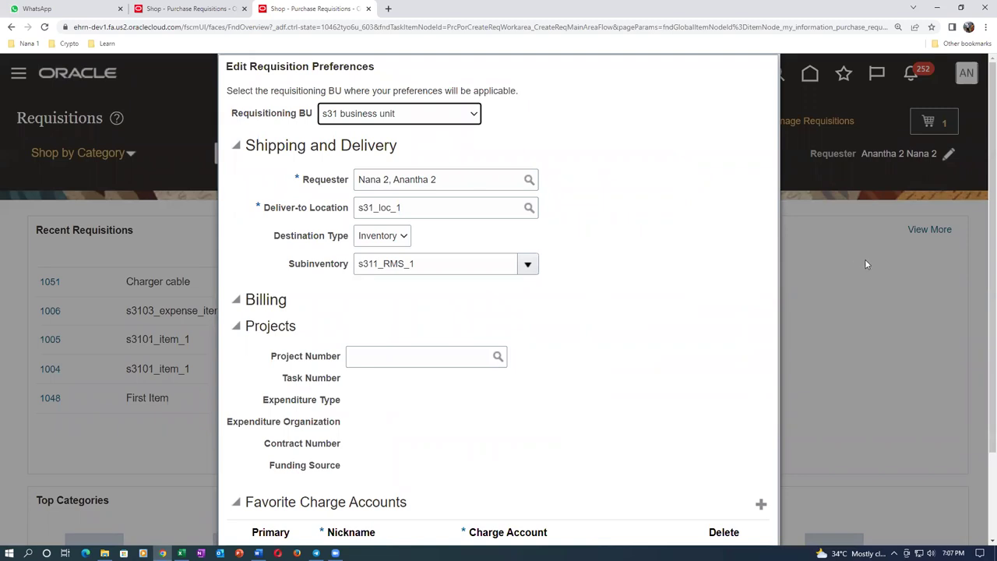
scroll(982, 296, "down", 1)
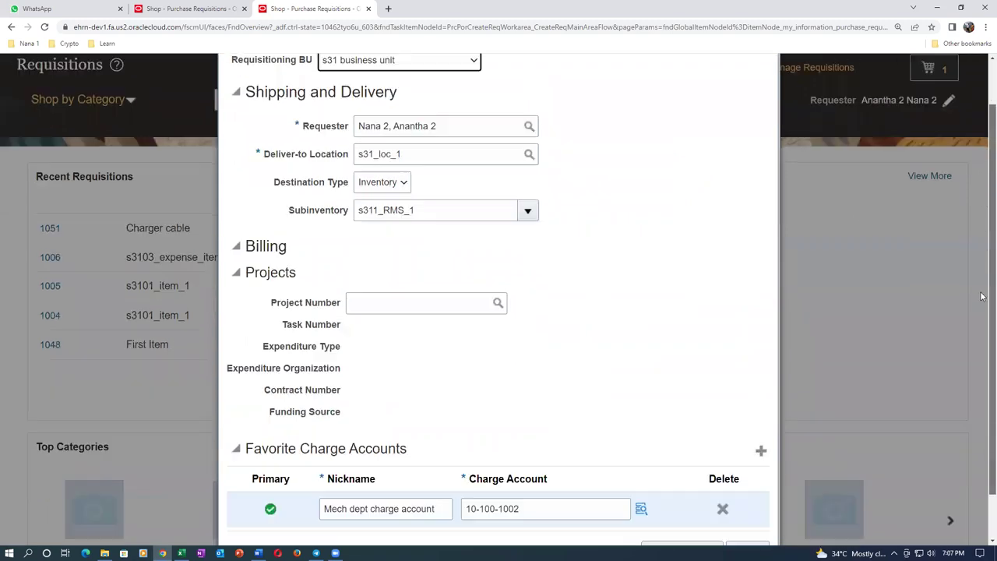
scroll(982, 296, "down", 1)
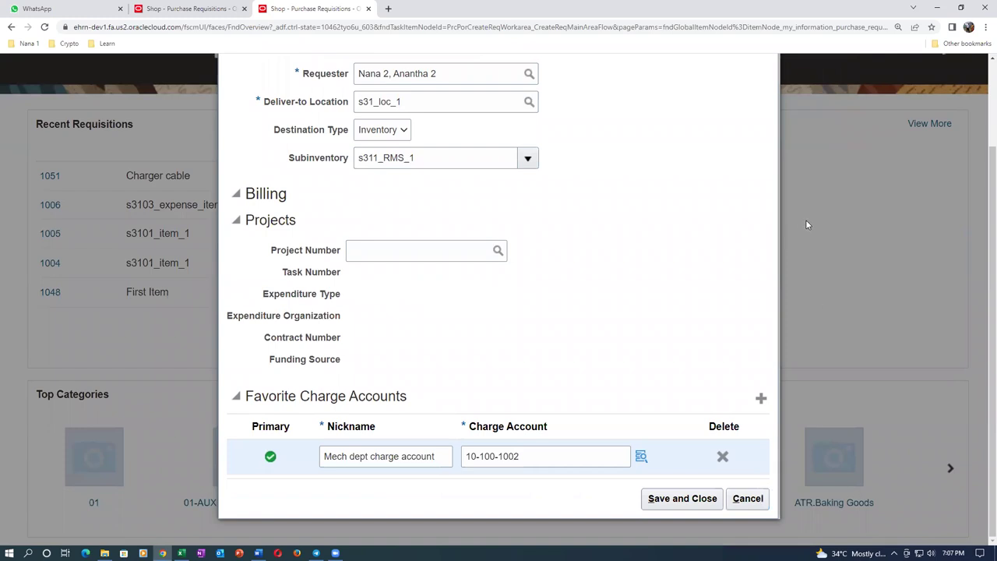
left_click(748, 499)
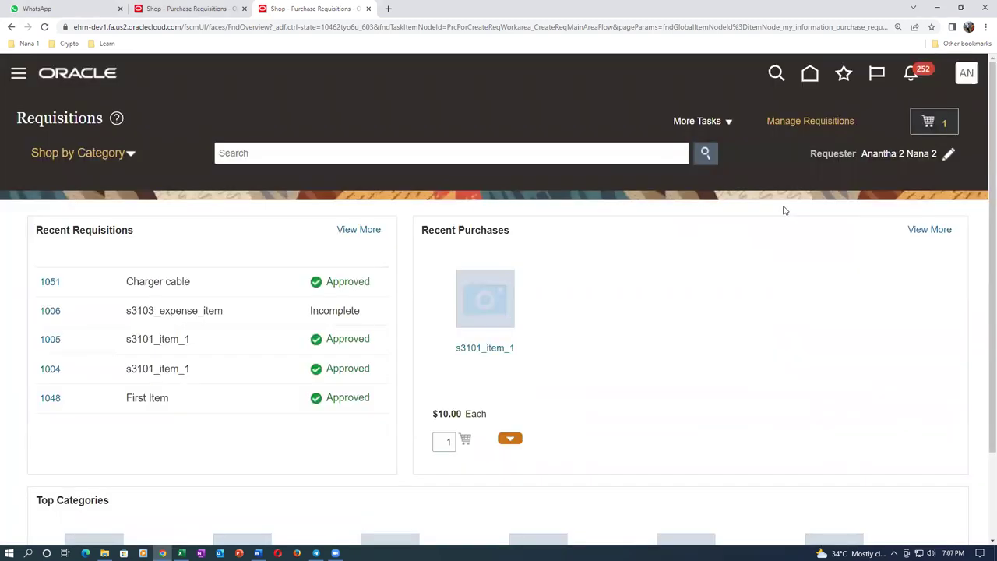
Start a new requisition line via More Tasks and place the cursor in the Item field
left_click(710, 127)
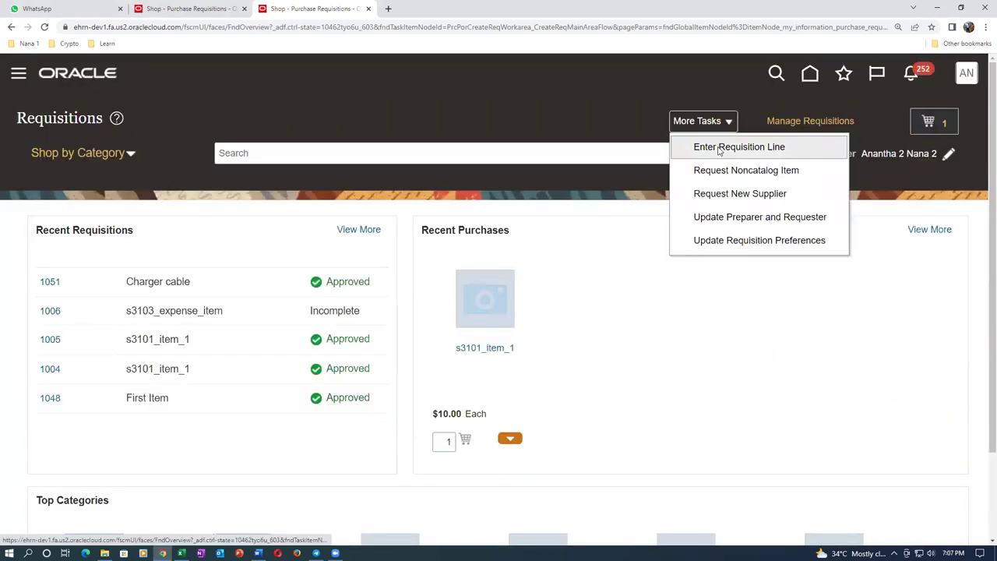
left_click(713, 148)
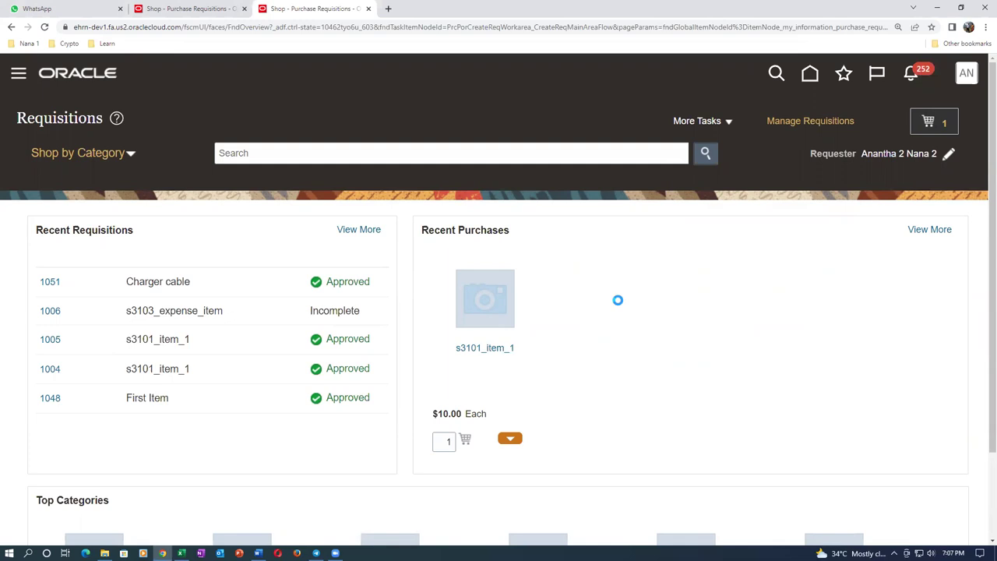
left_click(207, 210)
Choose item s3102_asset_item and check its derived charge account 10-100-1010 against the Word table
type("s3102")
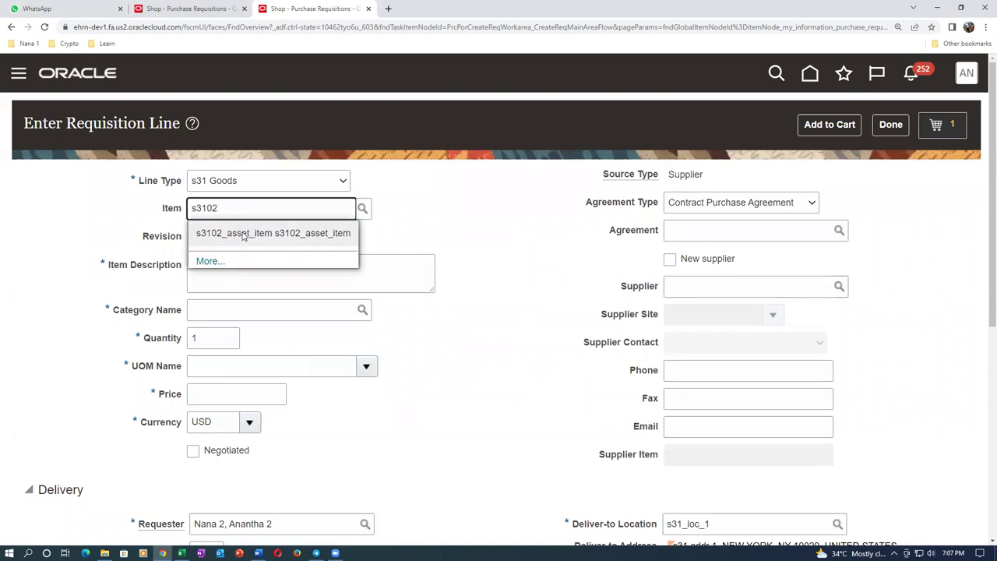
left_click(269, 234)
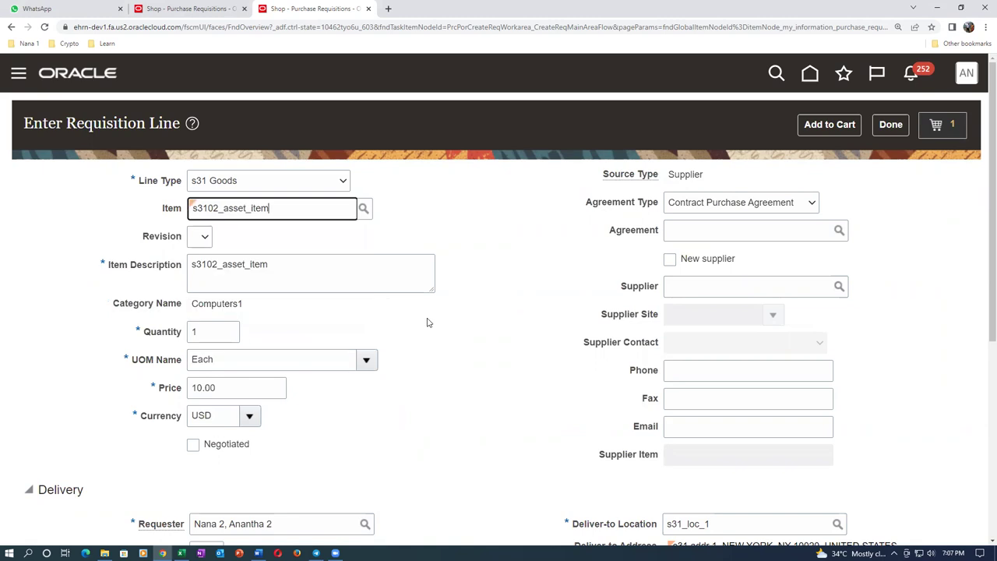
scroll(417, 328, "down", 4)
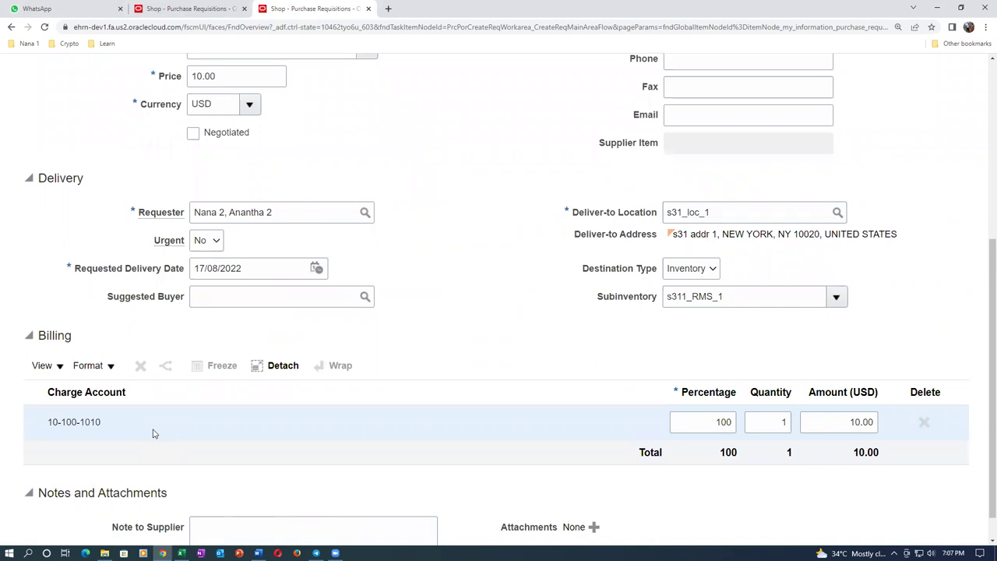
key("alt+Tab")
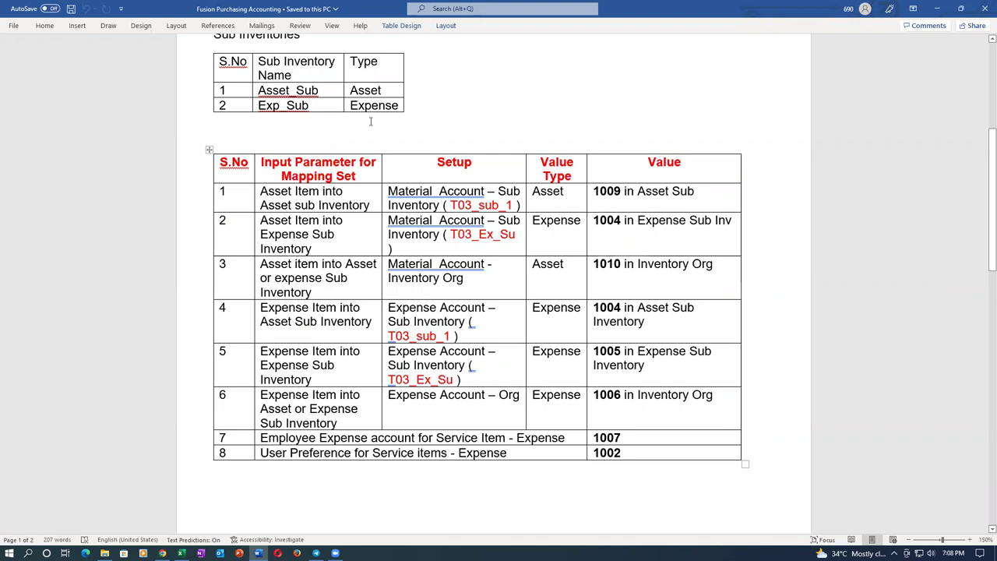
left_click(290, 90)
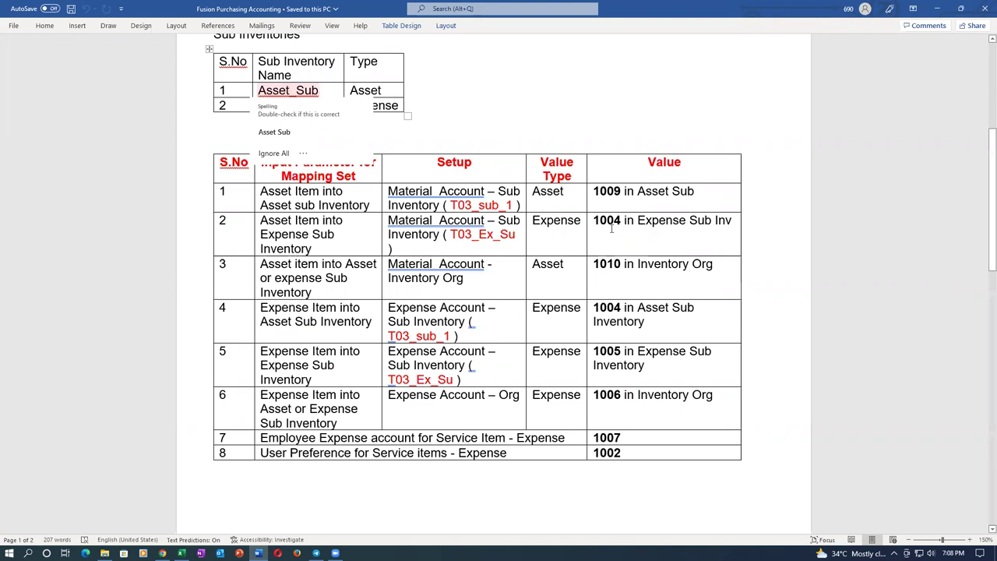
left_click(332, 108)
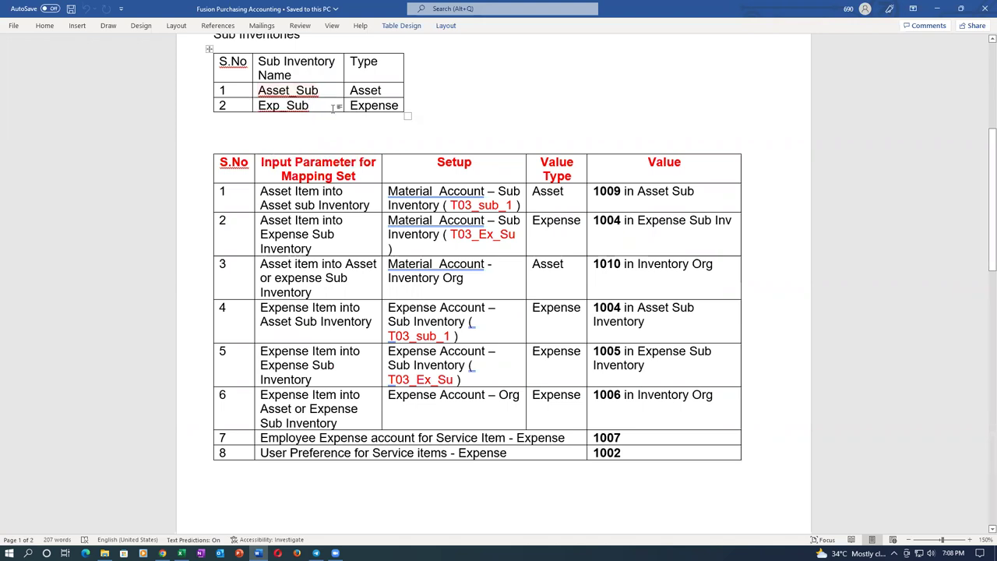
key("alt+Tab")
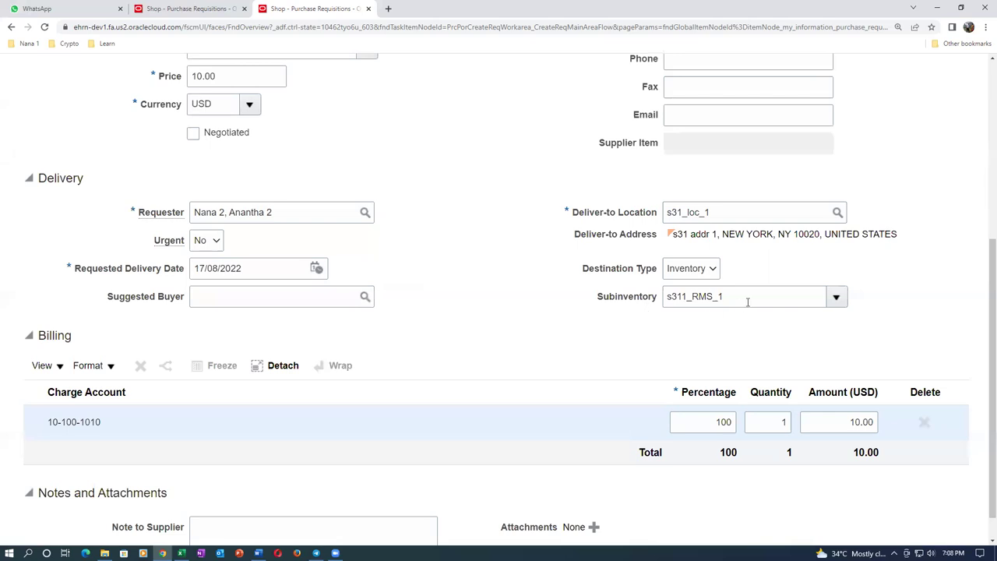
key("alt+Tab")
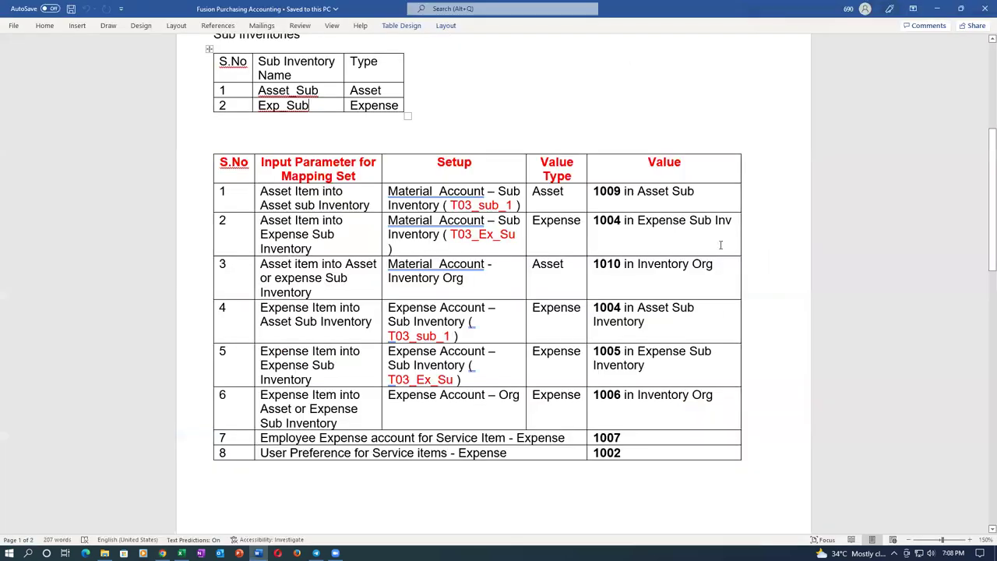
left_click(590, 263)
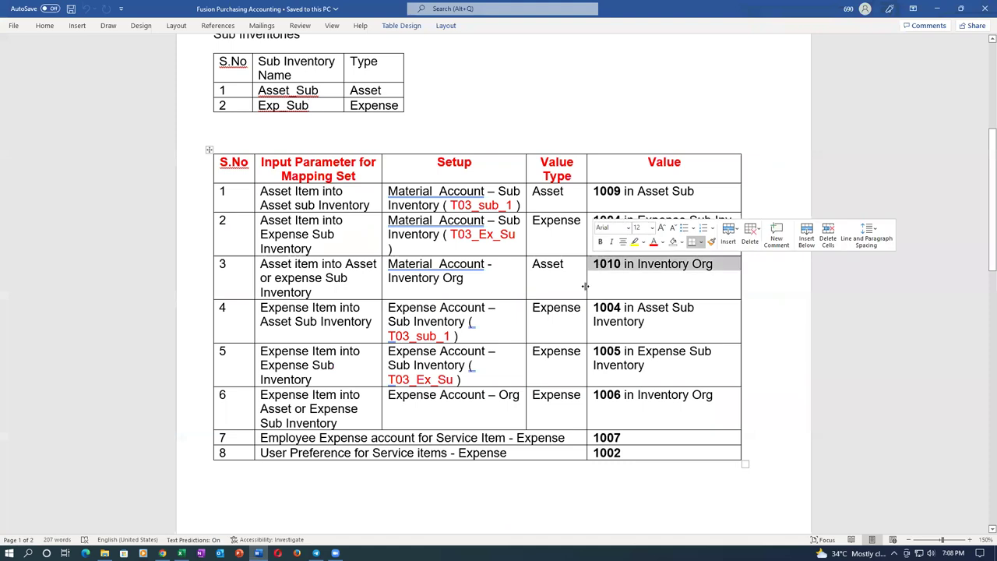
left_click(468, 265)
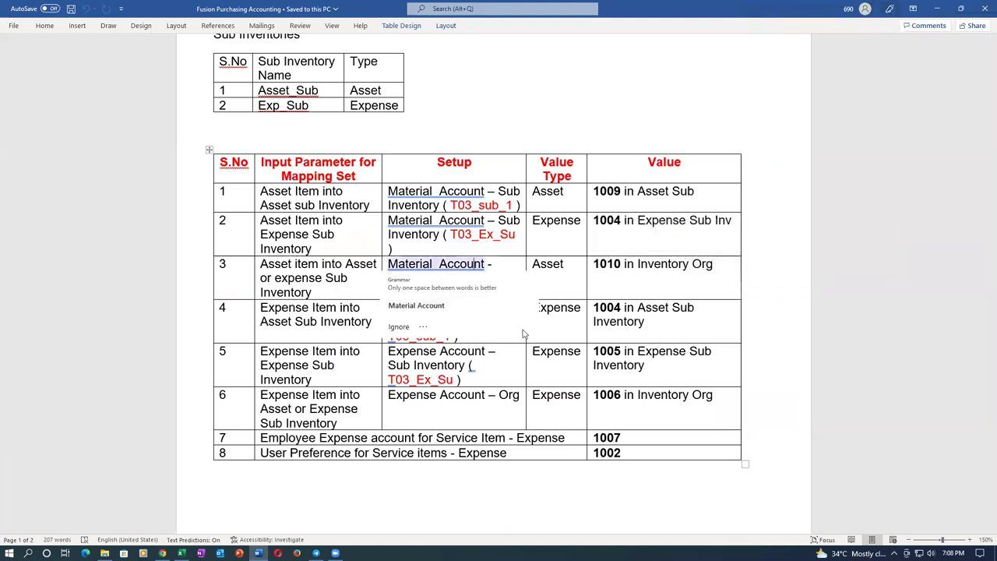
left_click(638, 268)
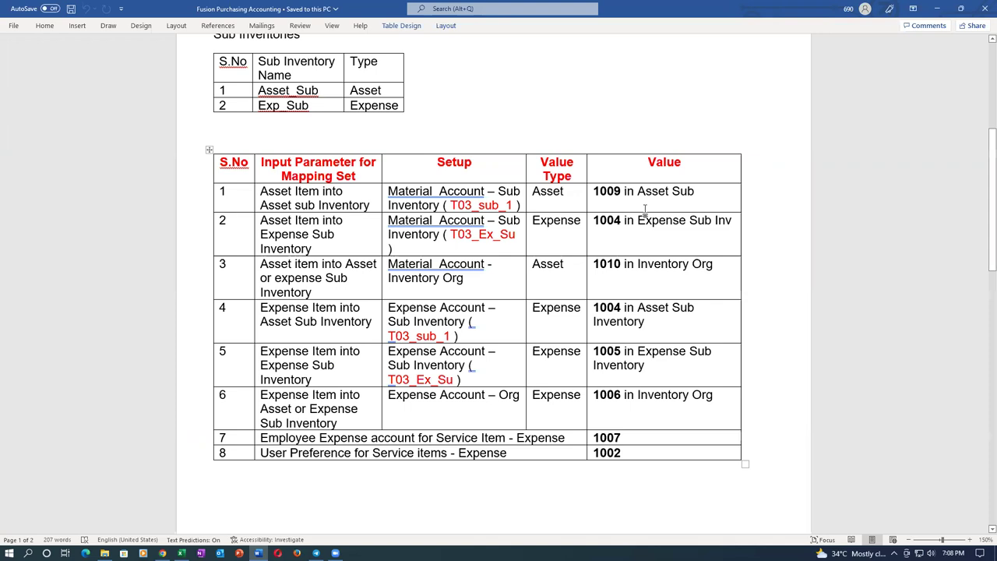
Replace the line's item with s3104_desktop, check charge account 10-100-1013, and finish the line
key("alt+Tab")
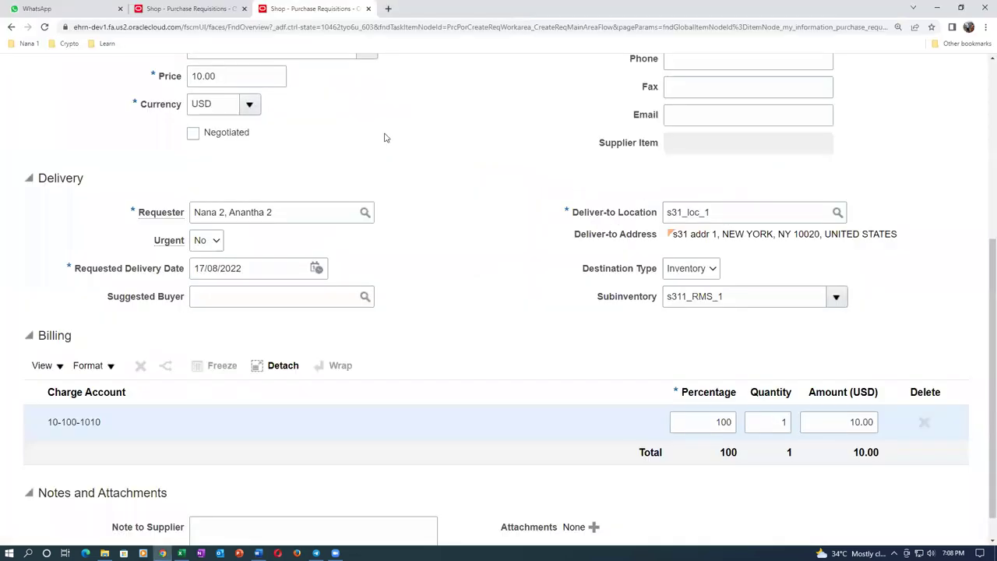
scroll(389, 148, "up", 4)
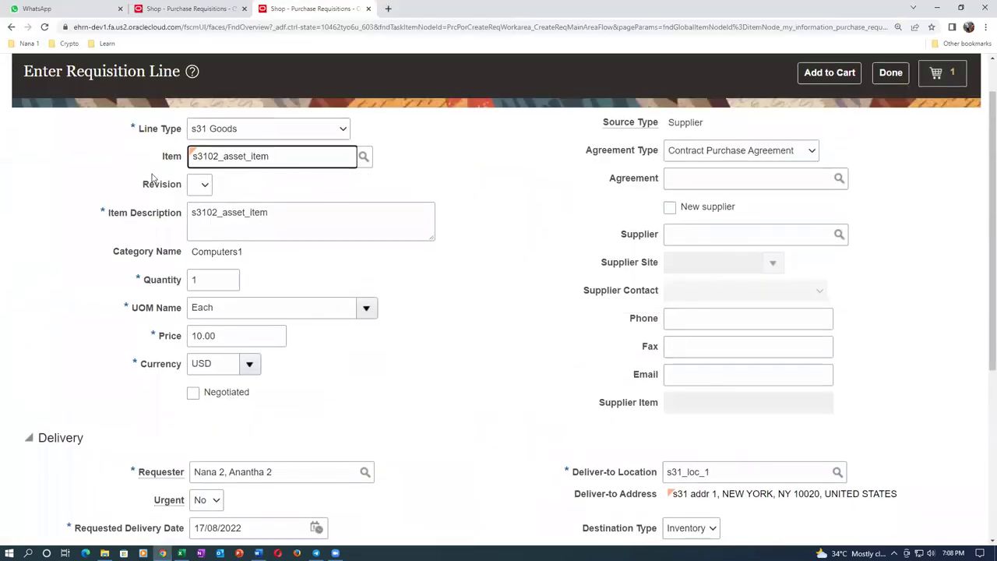
key("ctrl+a")
type("s3104")
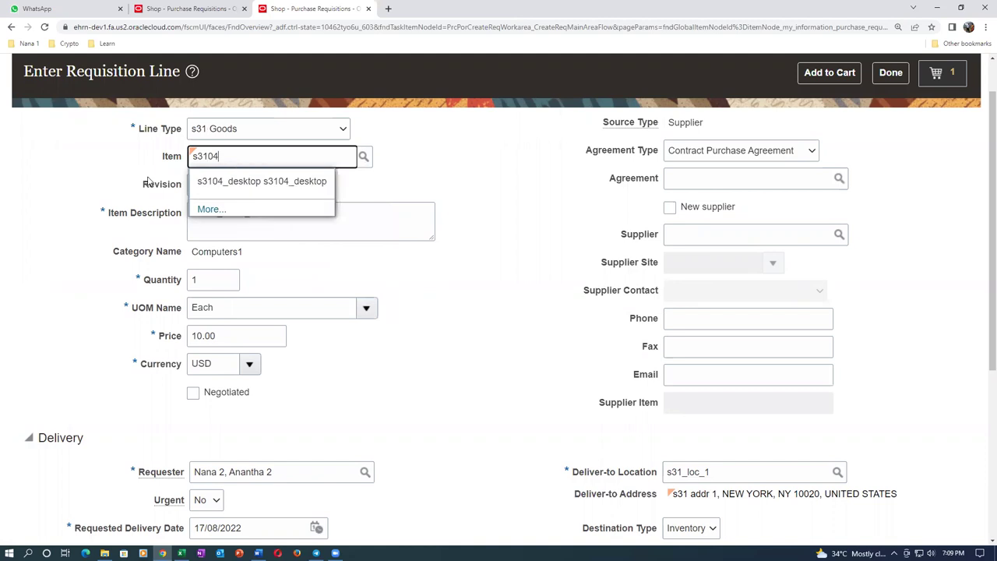
left_click(212, 182)
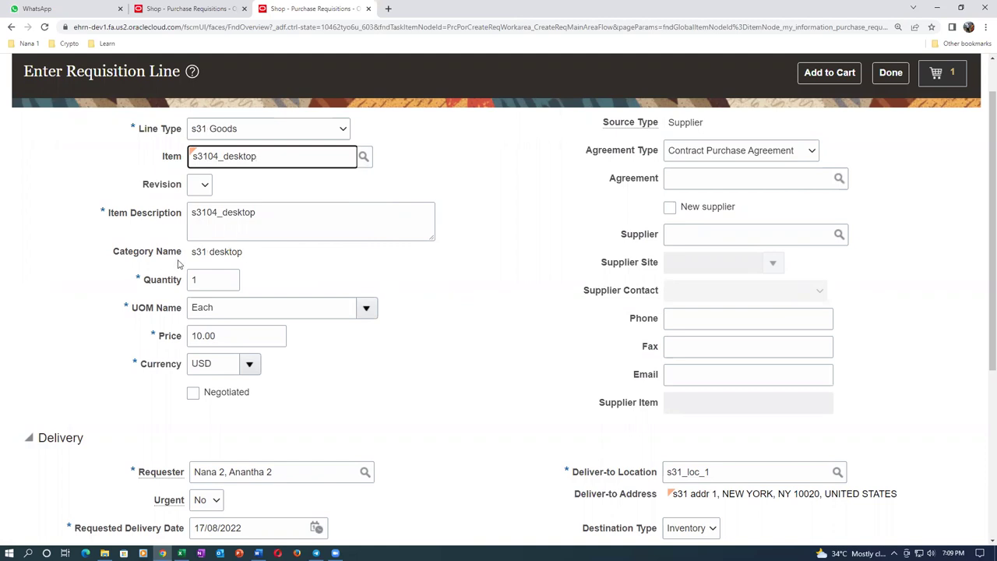
scroll(392, 272, "down", 3)
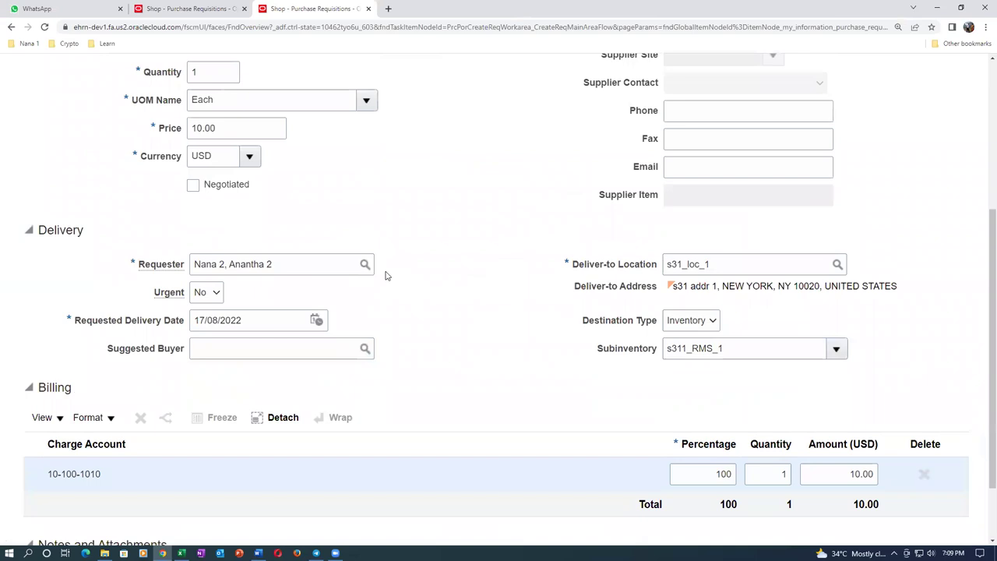
scroll(385, 275, "up", 4)
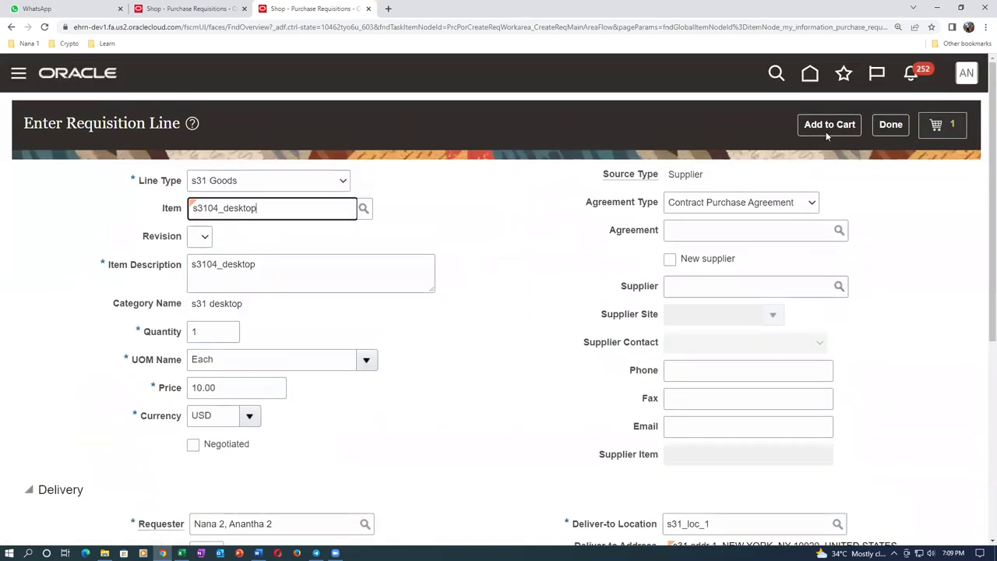
left_click(891, 126)
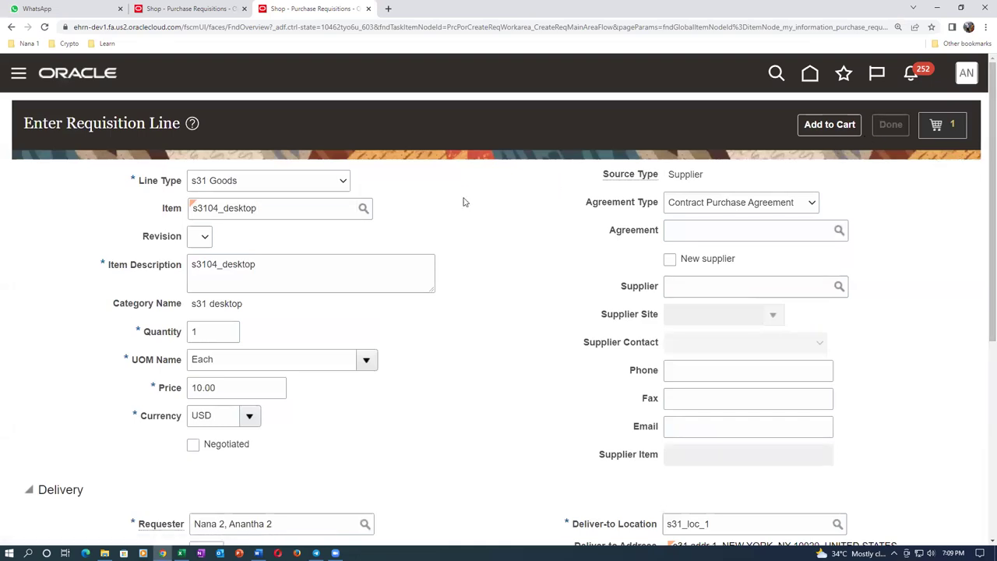
Enter a new requisition line for s3104_desktop, review its billing charge account, and finish it
left_click(687, 126)
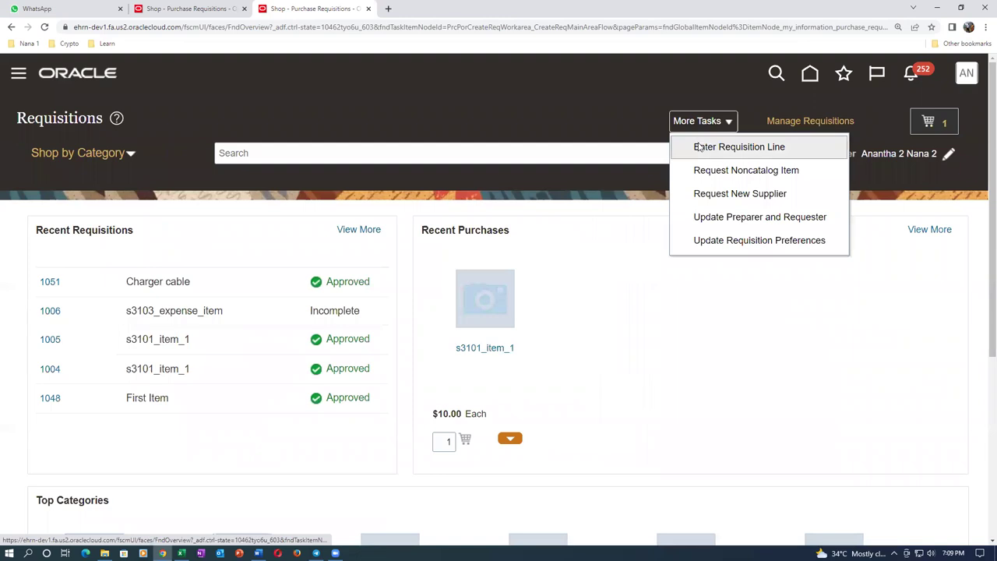
left_click(705, 146)
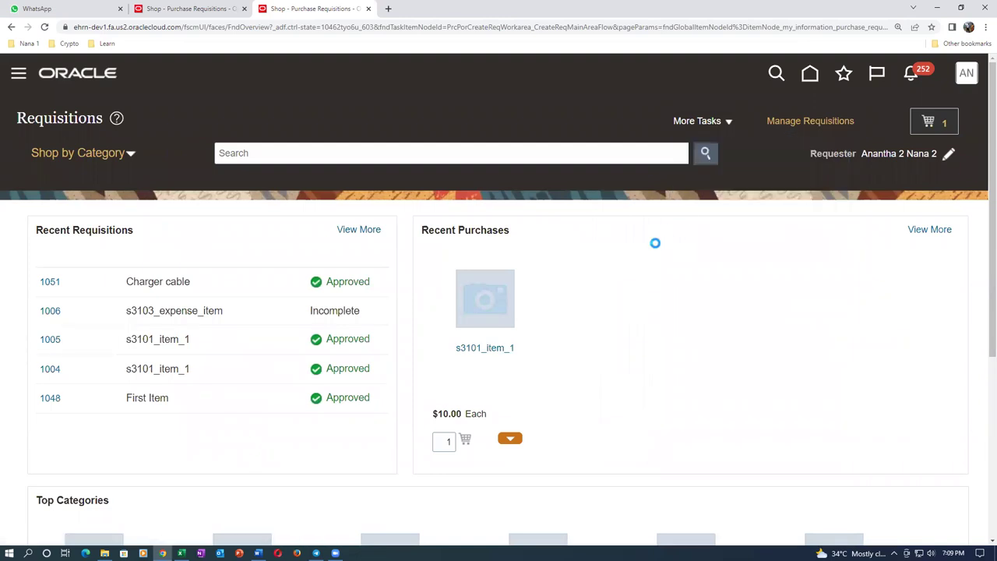
left_click(231, 211)
type("s3104")
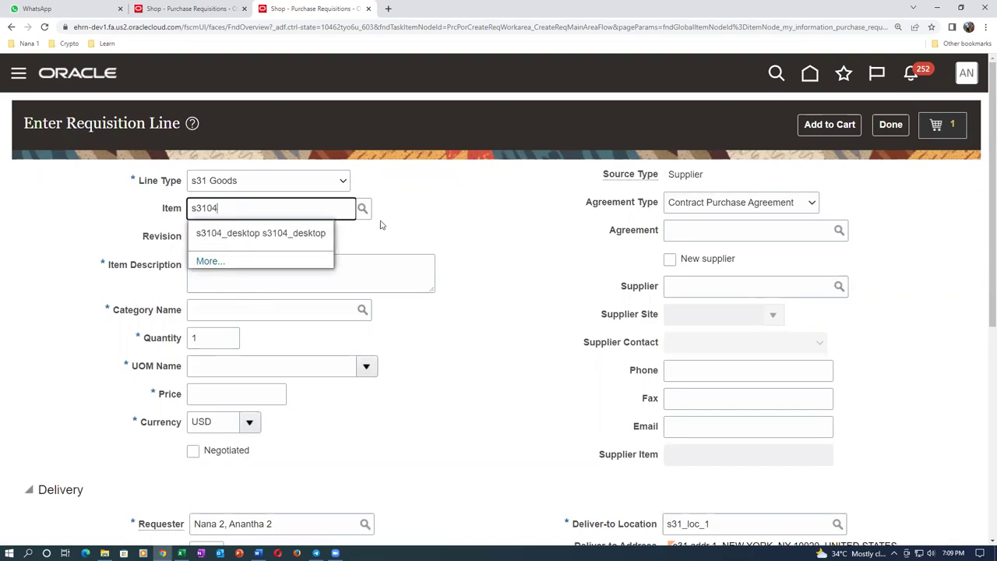
left_click(307, 233)
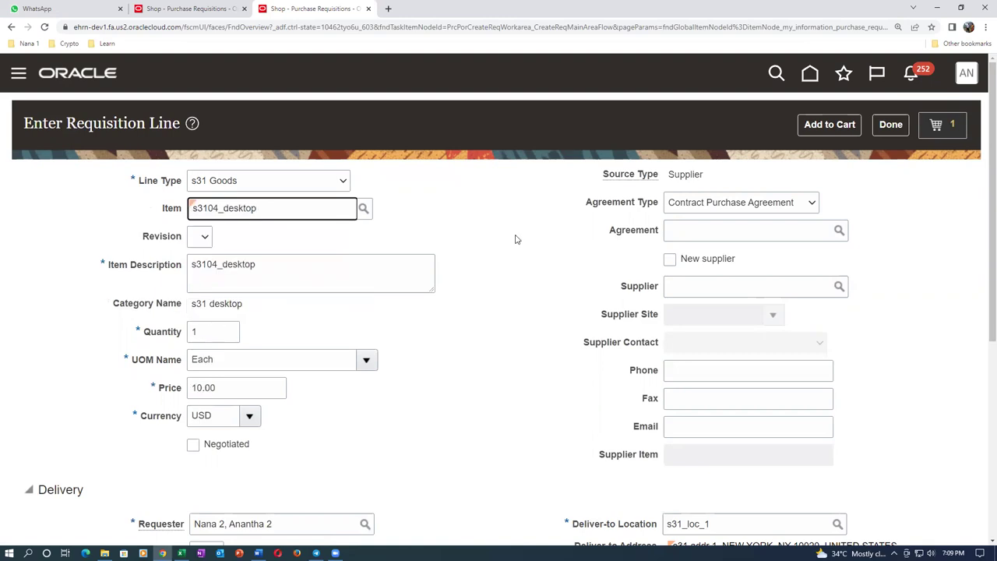
scroll(515, 240, "down", 5)
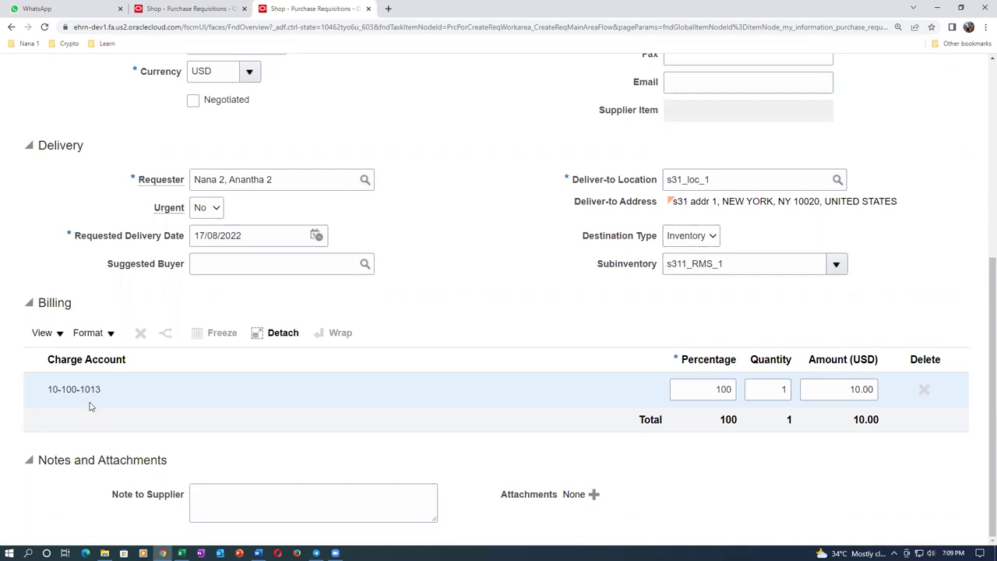
scroll(447, 300, "up", 5)
left_click(891, 125)
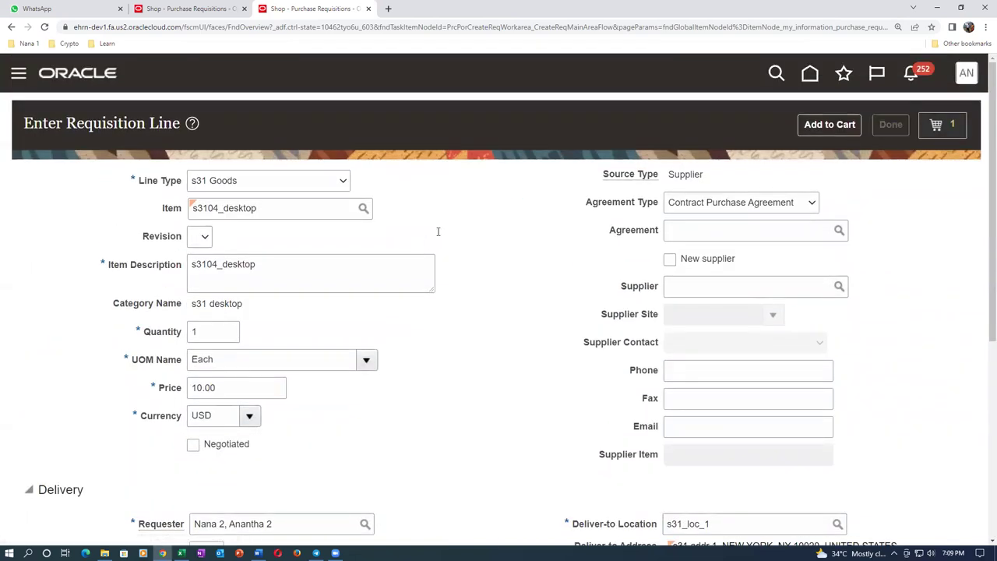
Add a requisition line for s3105_laptop and compare its charge account 10-100-1014 with the Word table
left_click(710, 133)
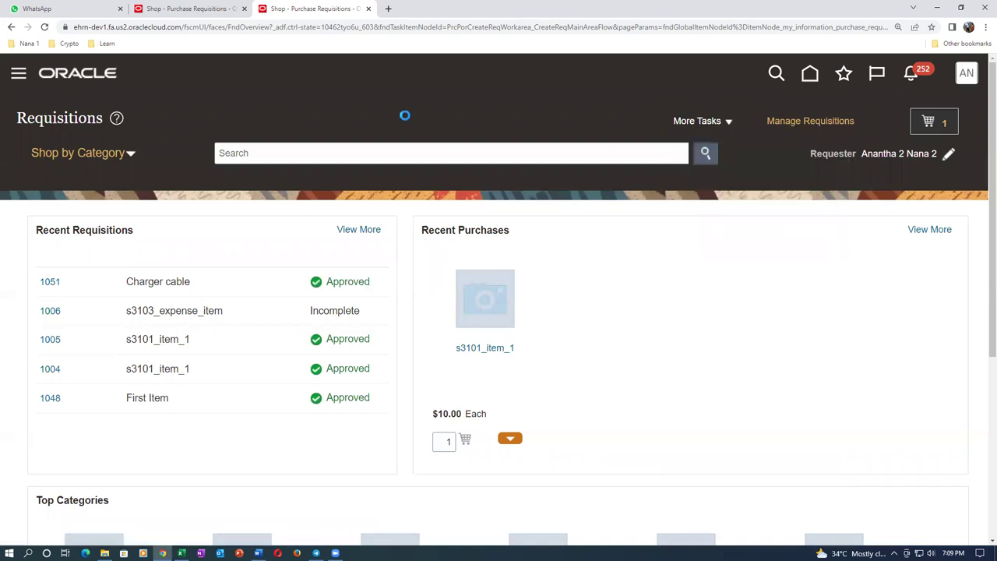
left_click(264, 208)
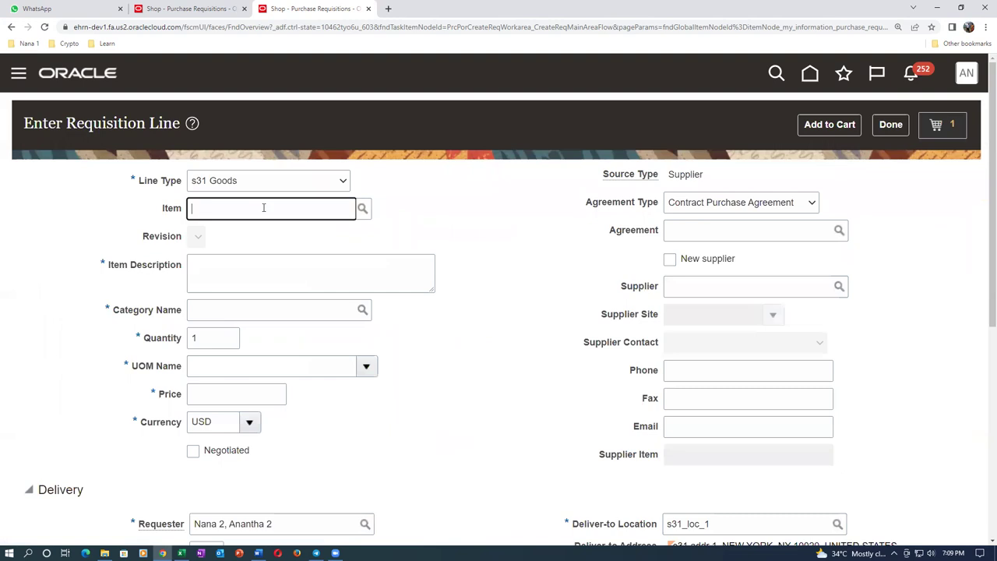
type("s3105")
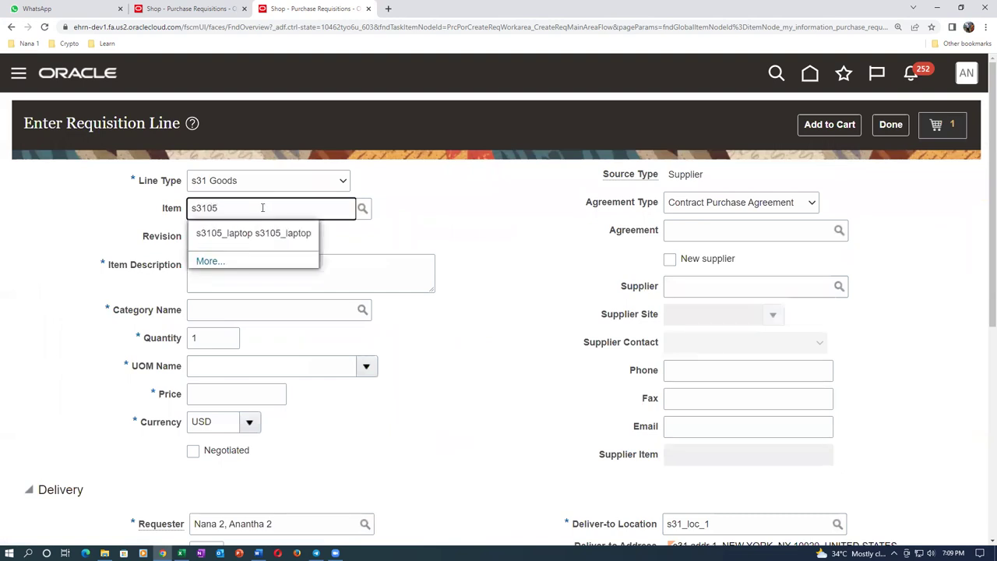
left_click(257, 234)
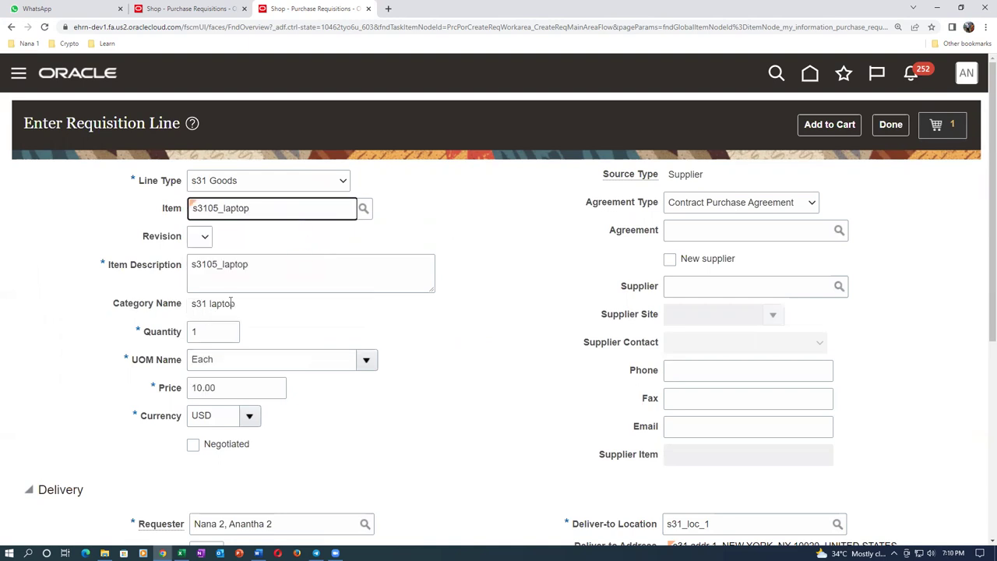
scroll(311, 325, "down", 3)
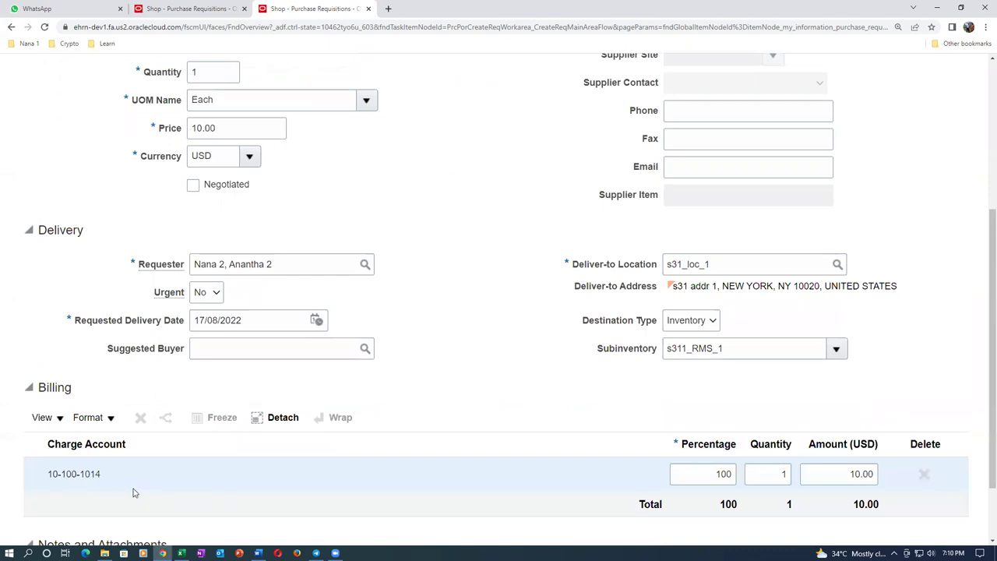
scroll(133, 492, "up", 1)
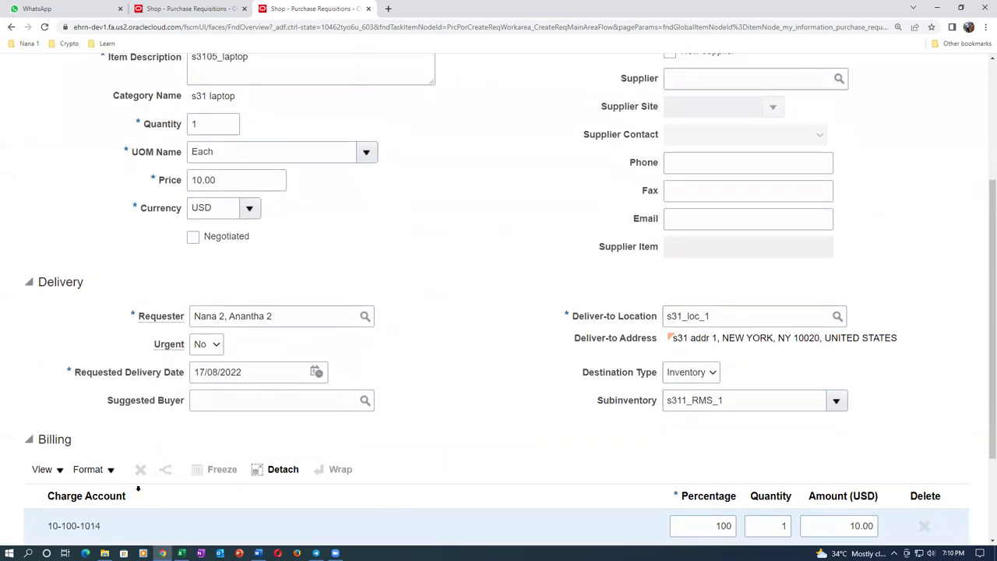
key("alt+Tab")
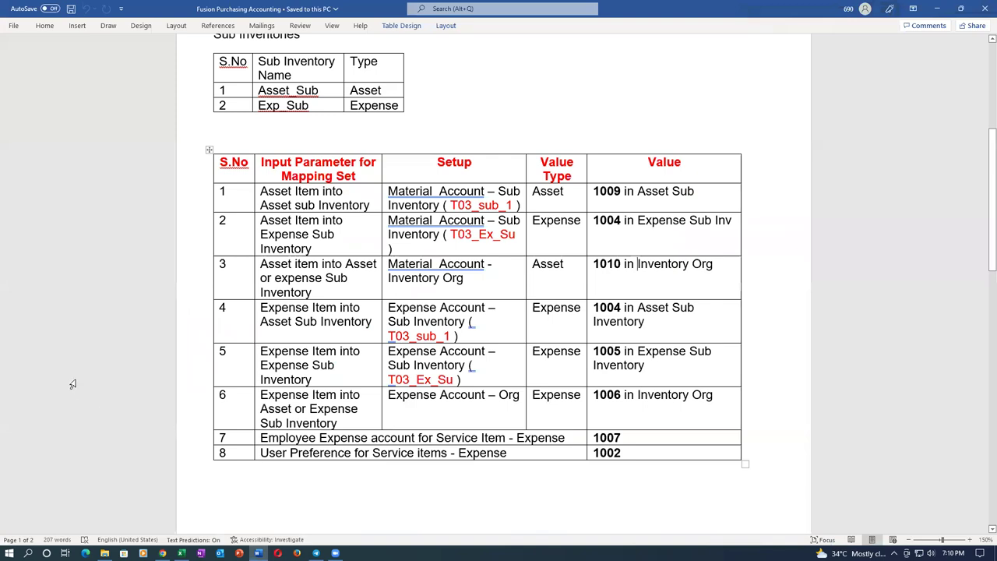
left_click(199, 198)
left_click_drag(191, 277, 178, 455)
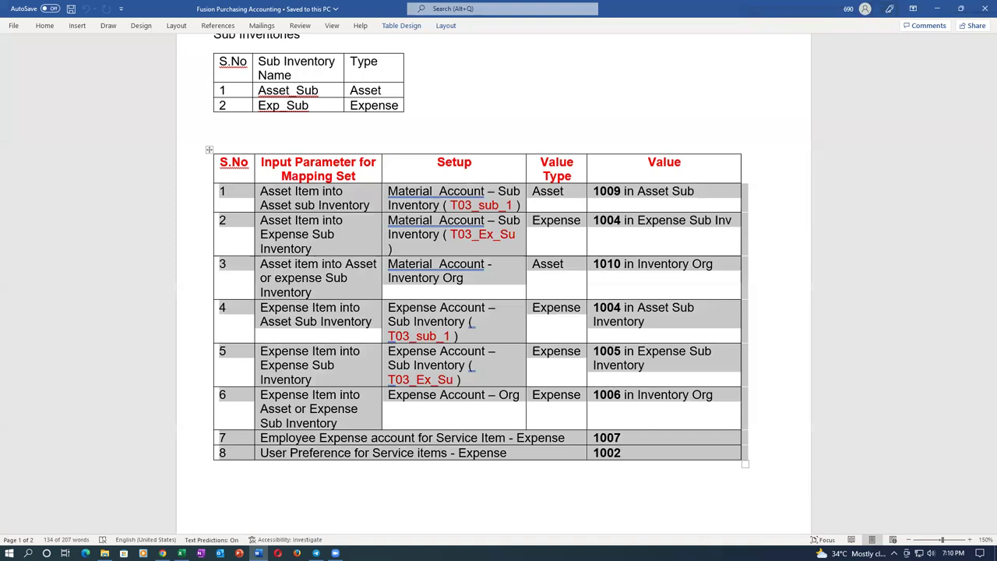
left_click(410, 493)
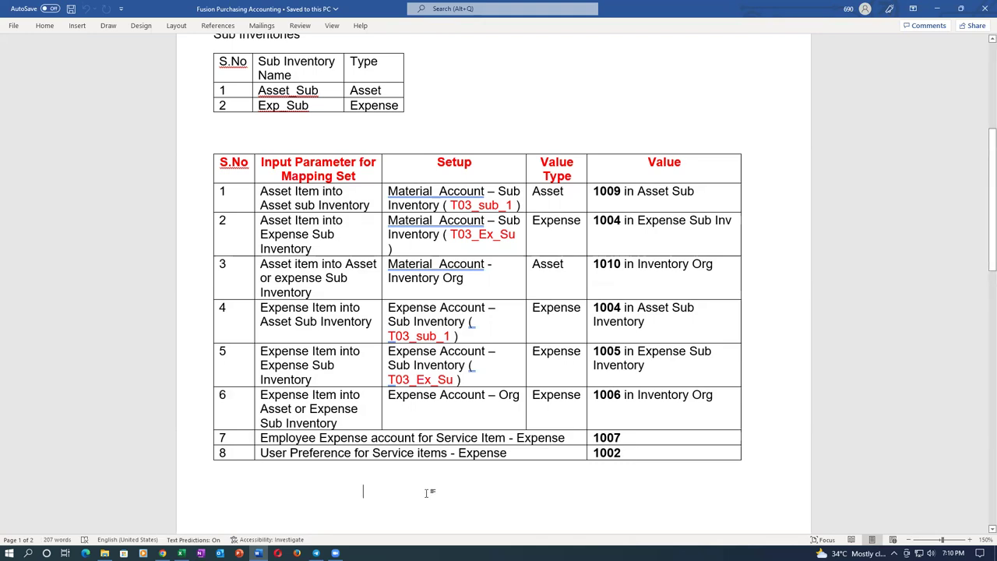
left_click(410, 439)
left_click(398, 453)
left_click(296, 351)
Back in the browser, review the s3105_laptop line and finish it
key("alt+Tab")
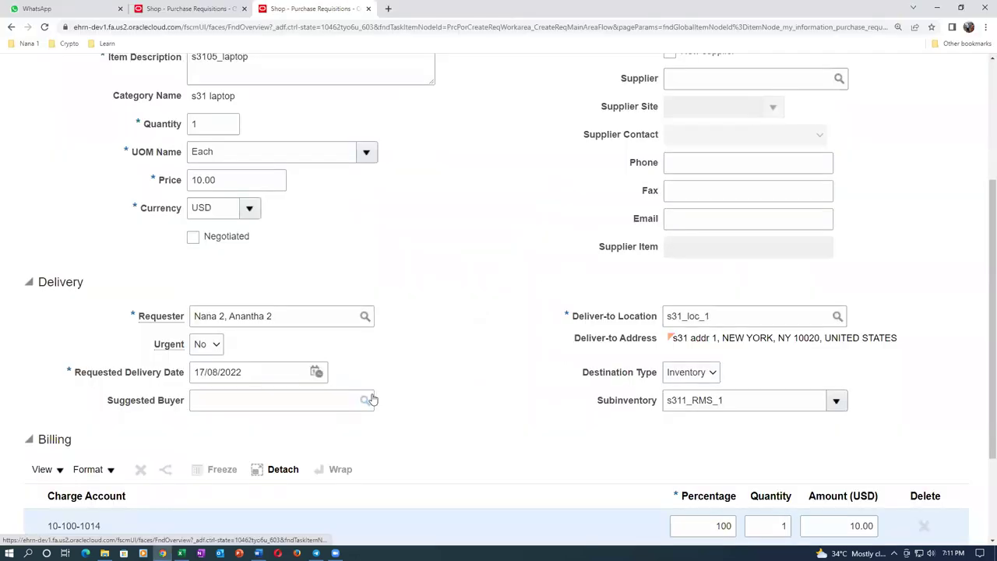
scroll(512, 423, "down", 2)
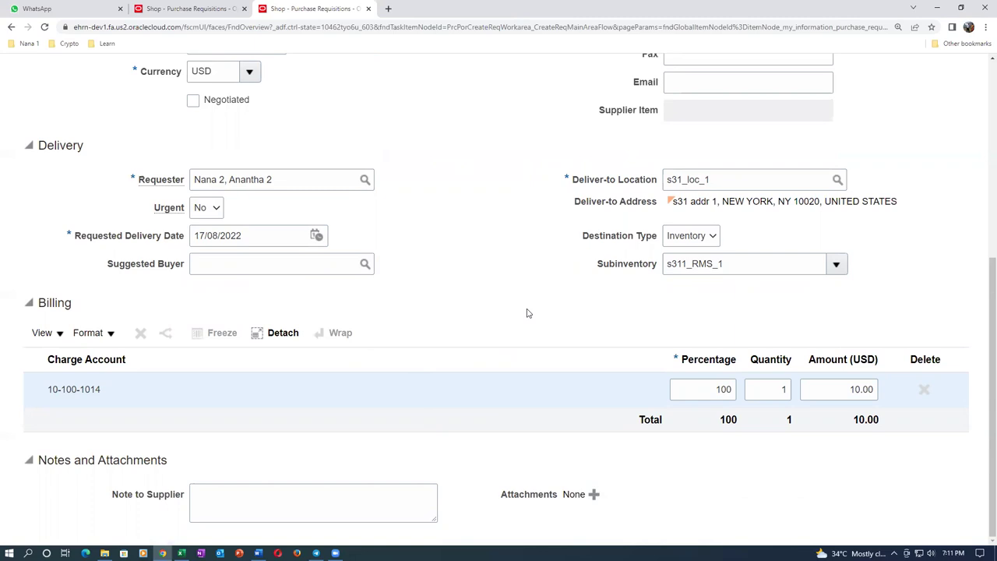
scroll(526, 313, "up", 5)
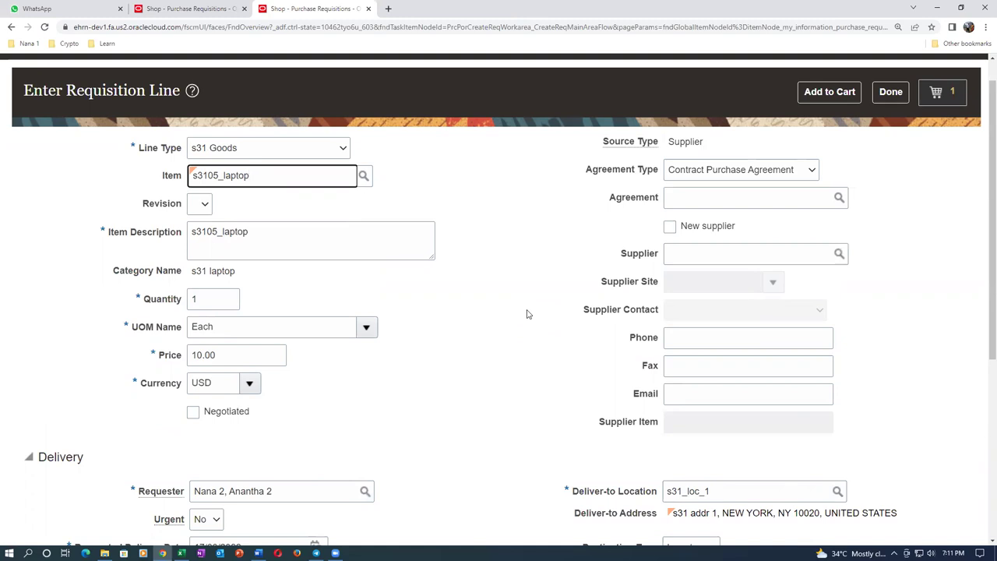
scroll(527, 314, "up", 1)
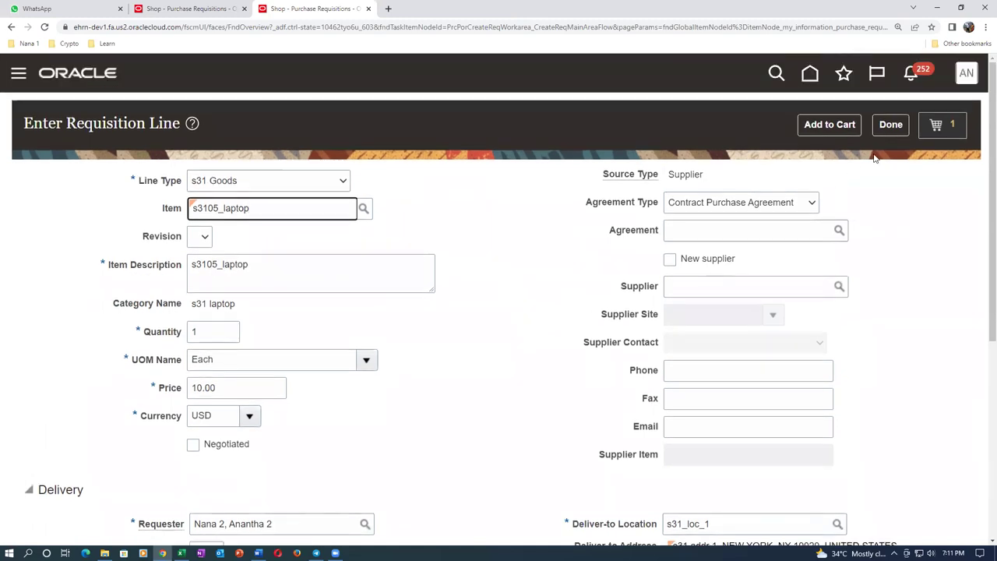
left_click(890, 125)
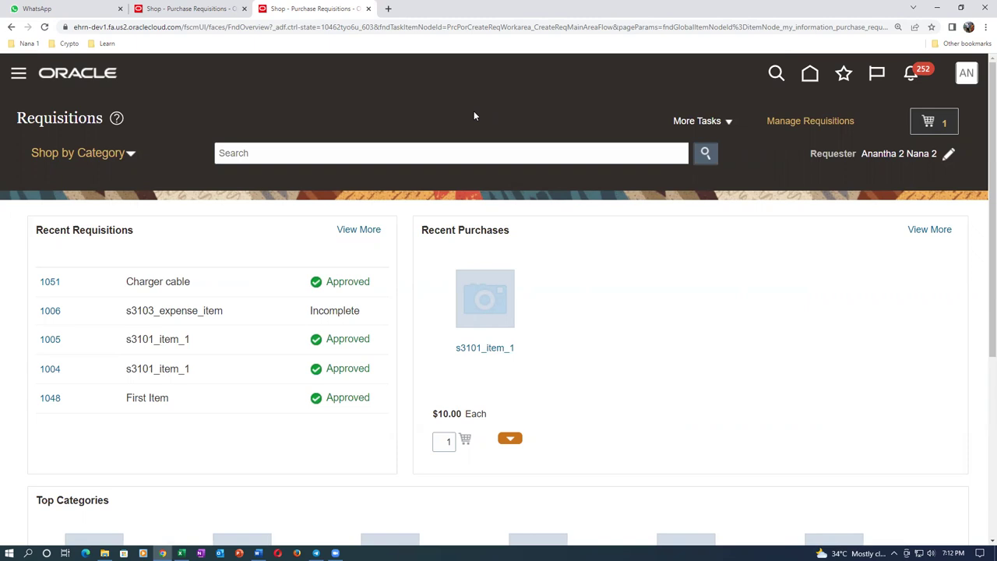
Focus the Requisitions page search box, leaving it empty without running a search
left_click(402, 154)
left_click(428, 94)
left_click(412, 153)
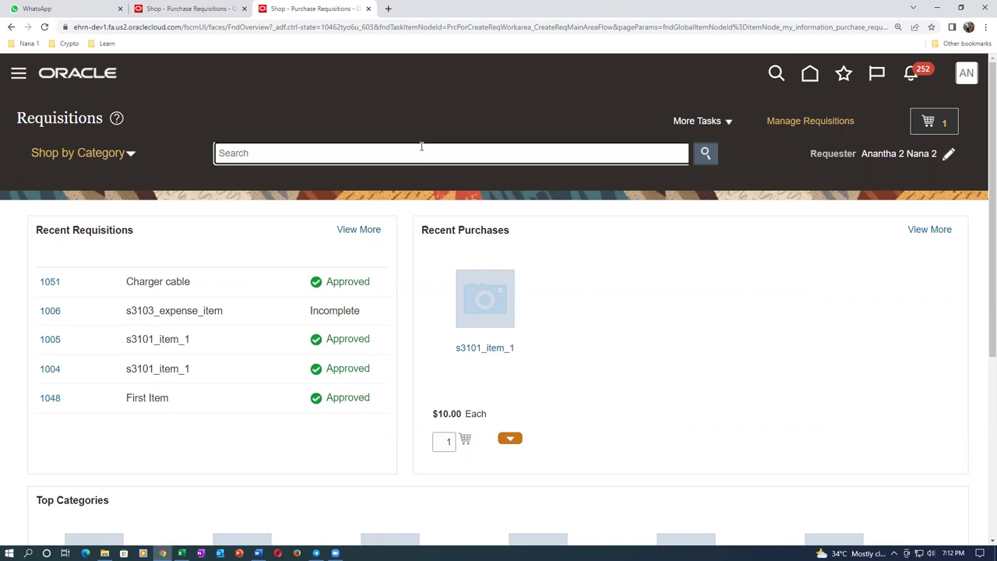
left_click(439, 119)
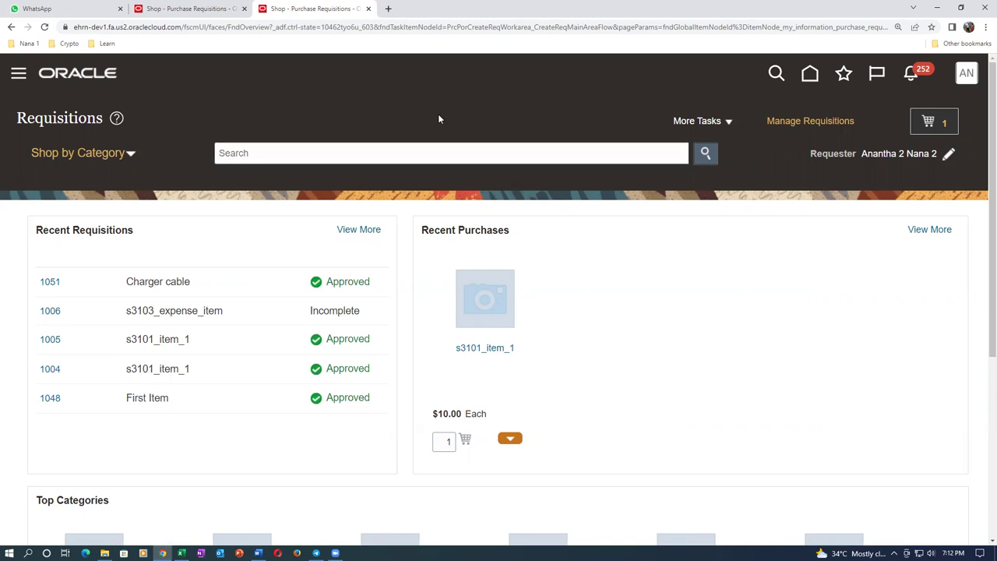